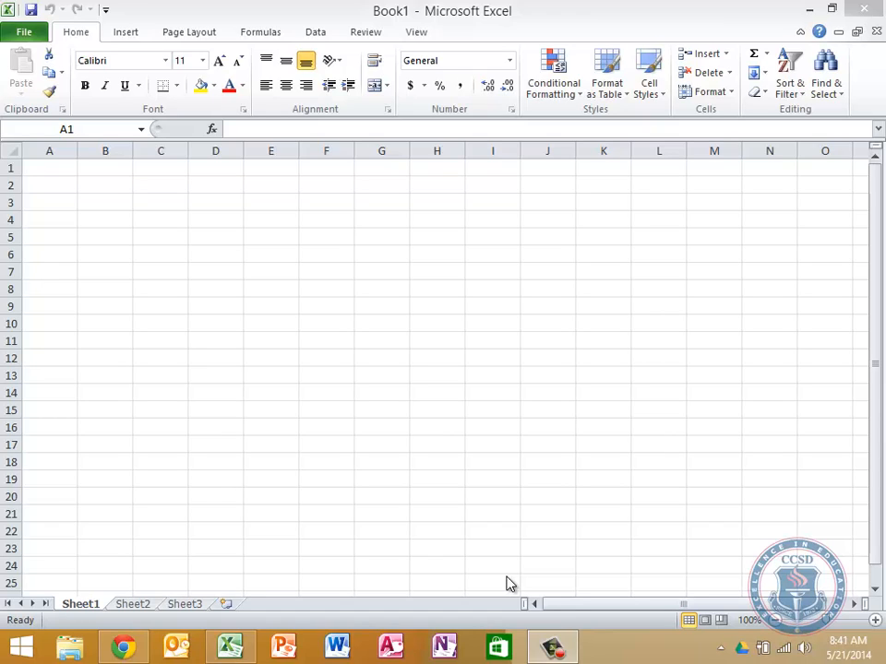
pyautogui.moveTo(565, 641)
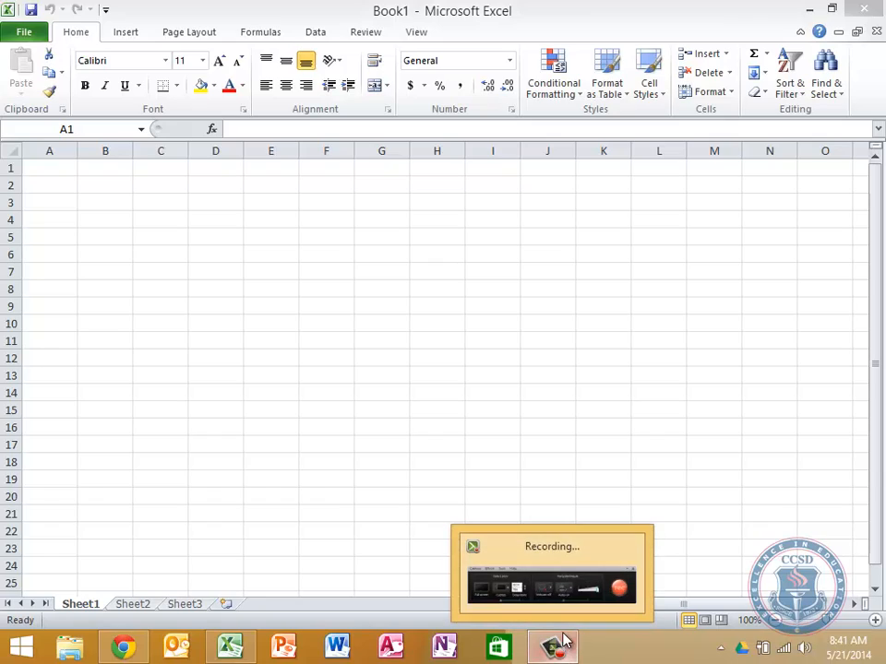
pyautogui.click(564, 583)
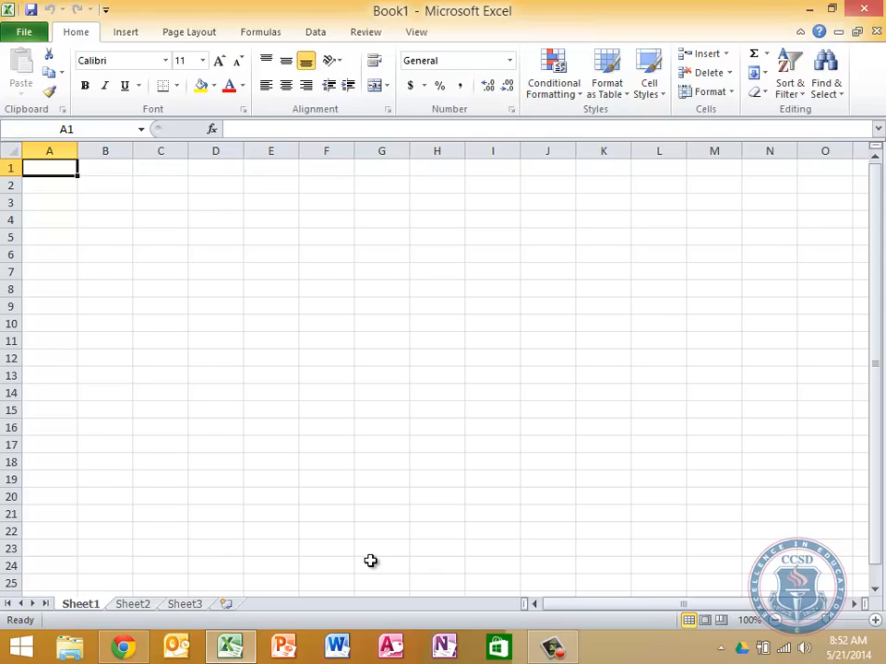
# - Enter the heading in cell A1 as the attorney's full name followed by ", Attorney-at-Law"
pyautogui.write('Pe')
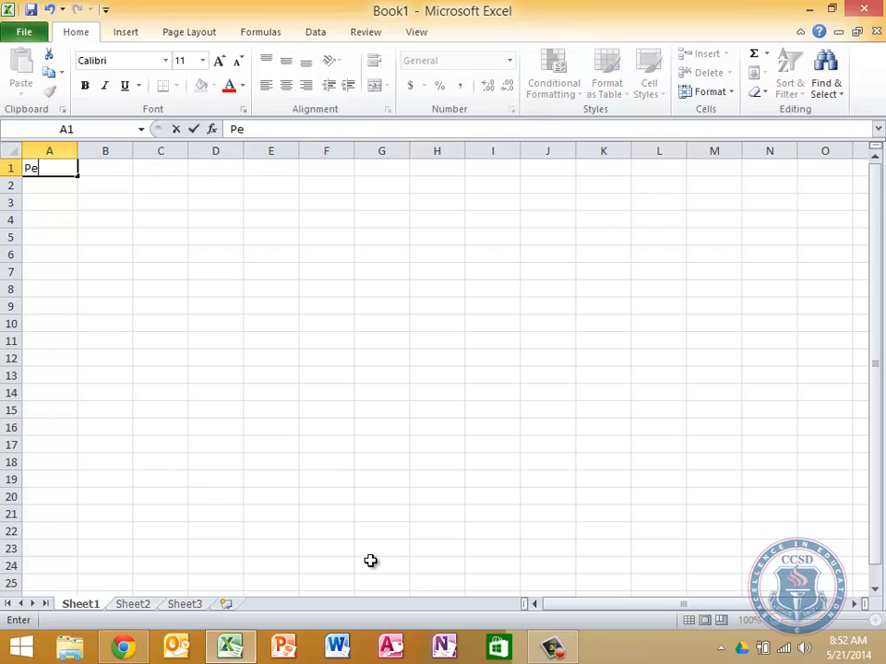
pyautogui.write('ter Chen, Attro')
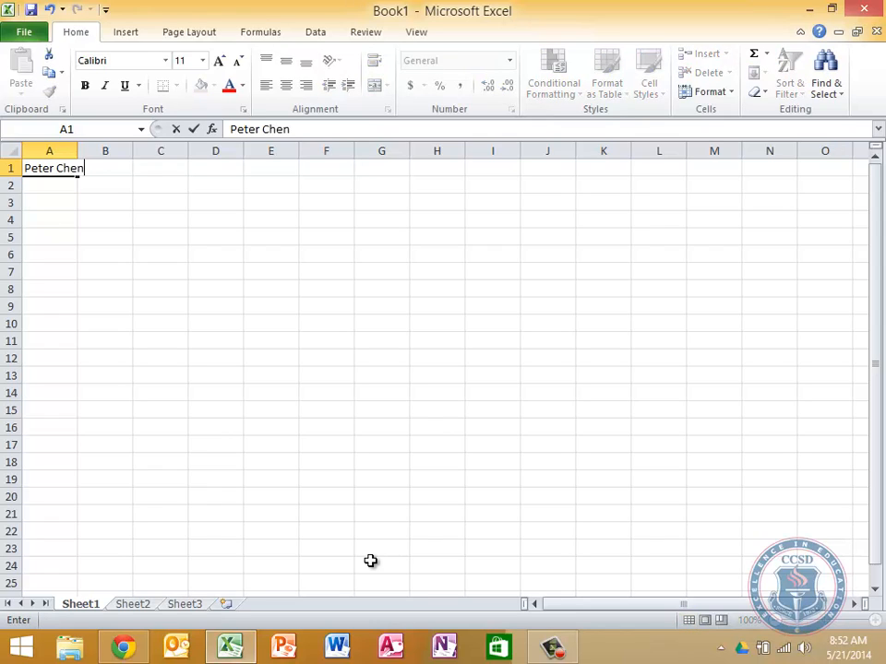
pyautogui.press('BackSpace')
pyautogui.press('BackSpace')
pyautogui.write('orney A')
pyautogui.press('BackSpace')
pyautogui.write('at')
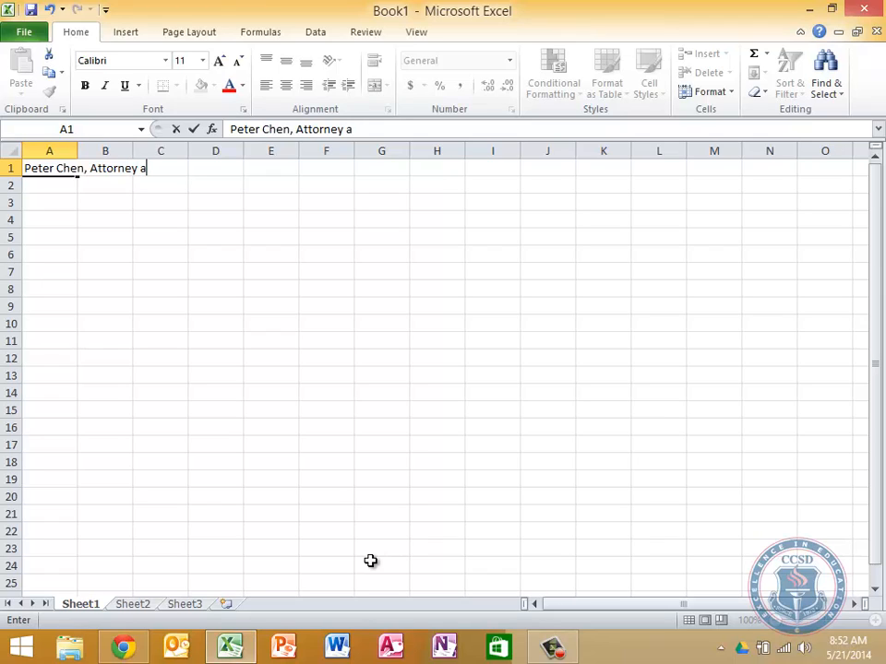
pyautogui.press('BackSpace')
pyautogui.press('BackSpace')
pyautogui.press('BackSpace')
pyautogui.write('-at-Law')
pyautogui.press('Return')
# - Enter the title "Bank Reconciliation Statement" in cell A2
pyautogui.write('B')
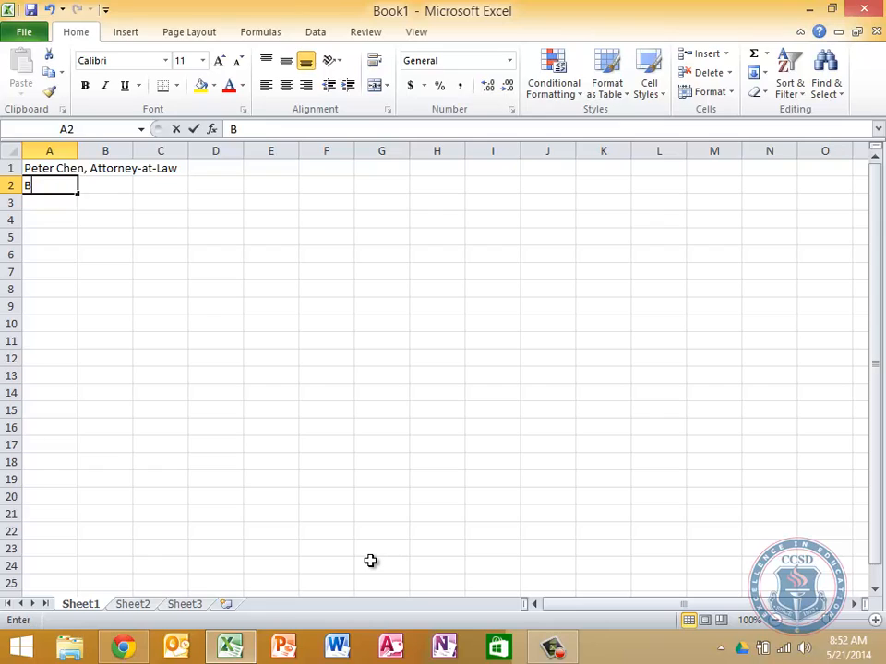
pyautogui.write('ank Reconcil')
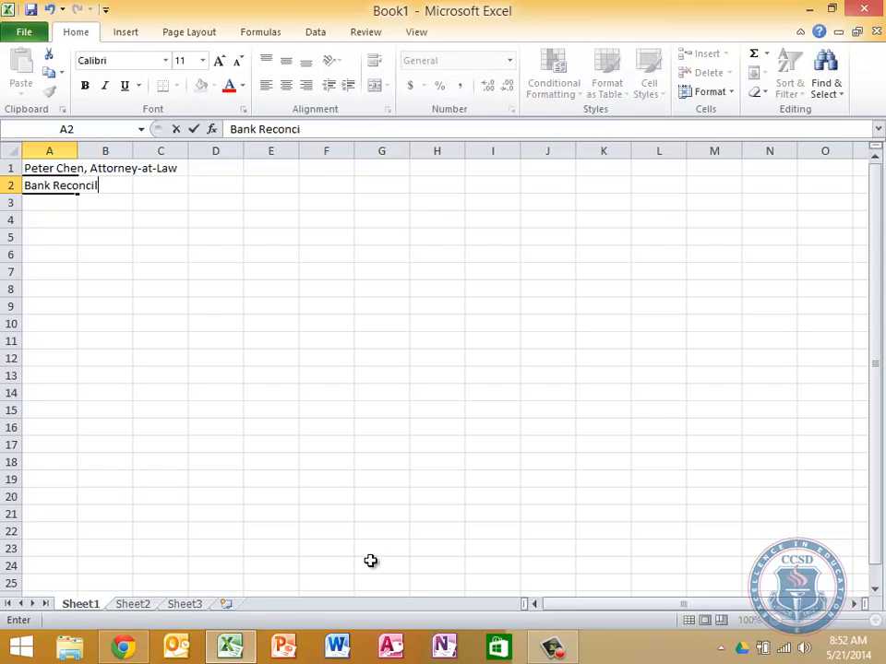
pyautogui.write('iation Statem')
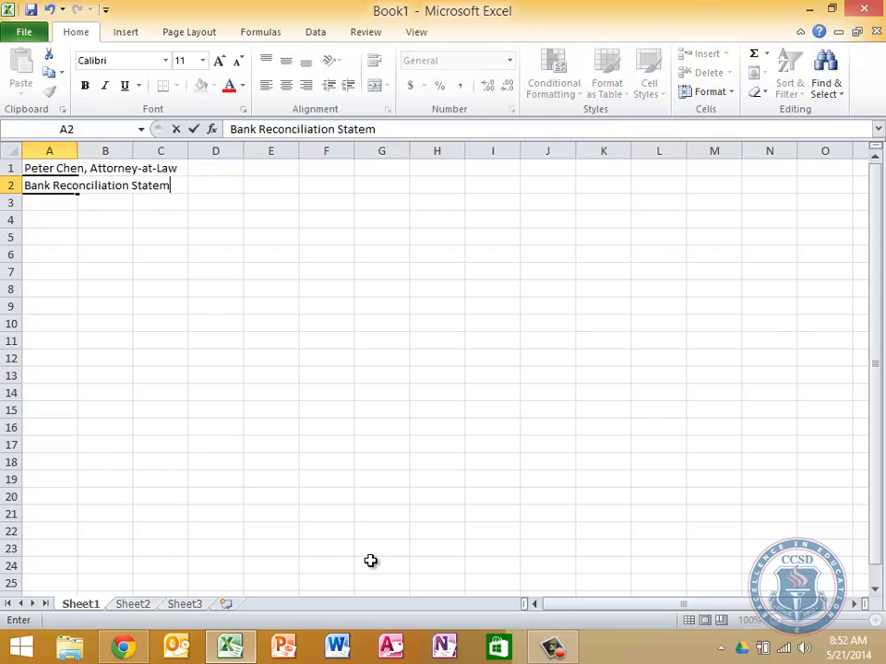
pyautogui.write('ent')
pyautogui.press('Return')
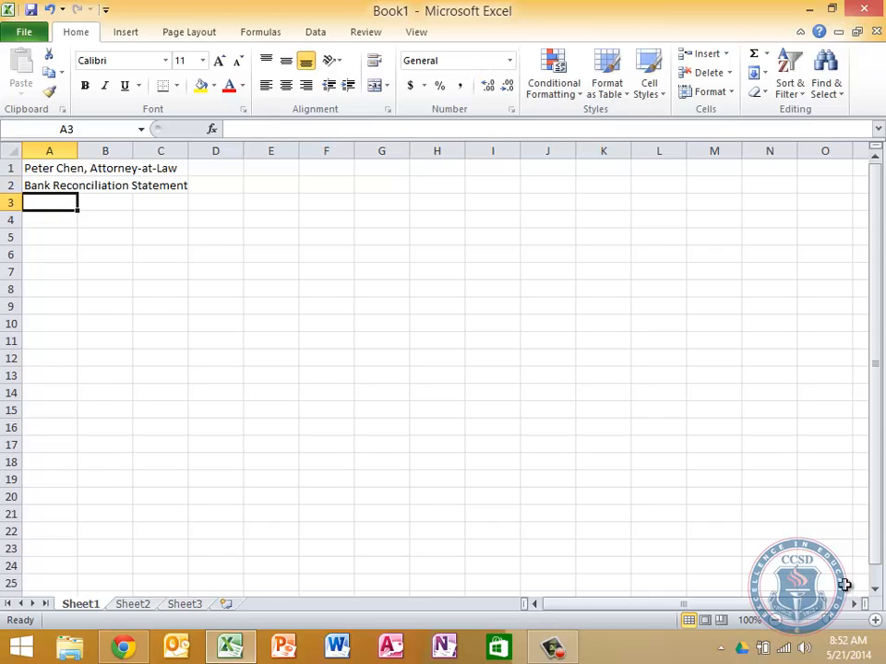
# - Enter the statement date September 30, 2013 in cell A3
pyautogui.click(876, 621)
pyautogui.click(876, 621)
pyautogui.click(875, 621)
pyautogui.click(875, 621)
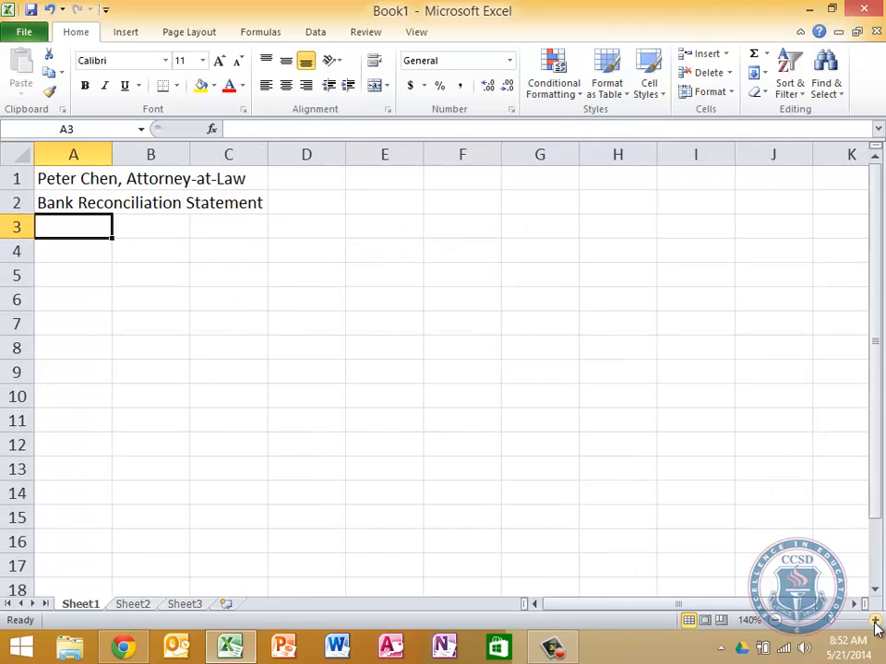
pyautogui.click(876, 621)
pyautogui.click(876, 621)
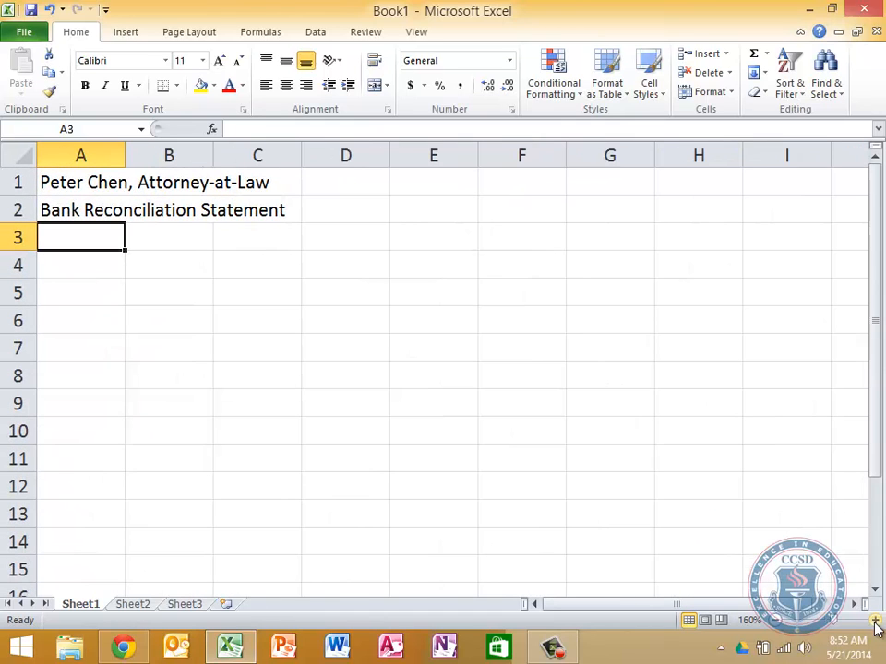
pyautogui.write('S')
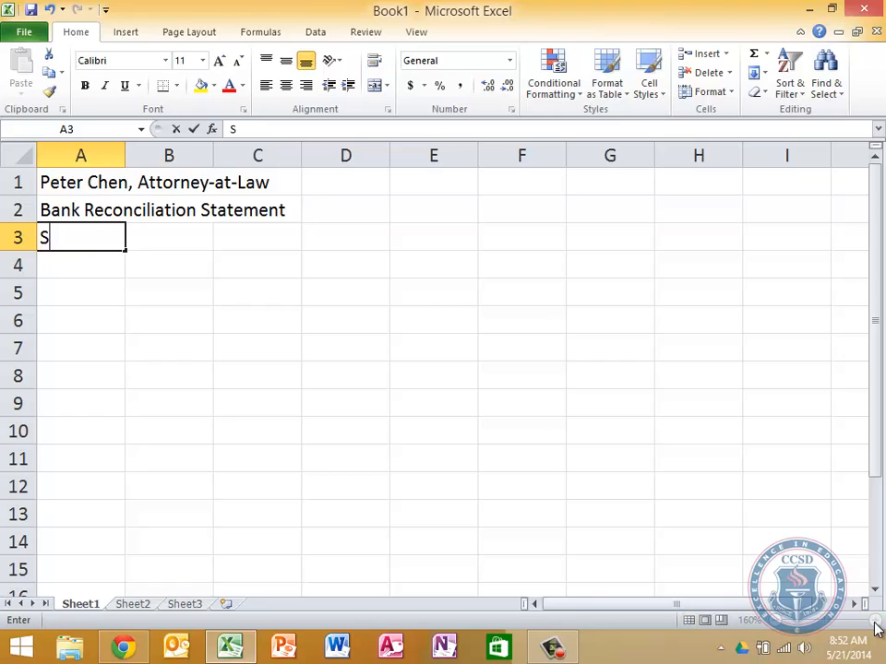
pyautogui.write('eptember 30, 201')
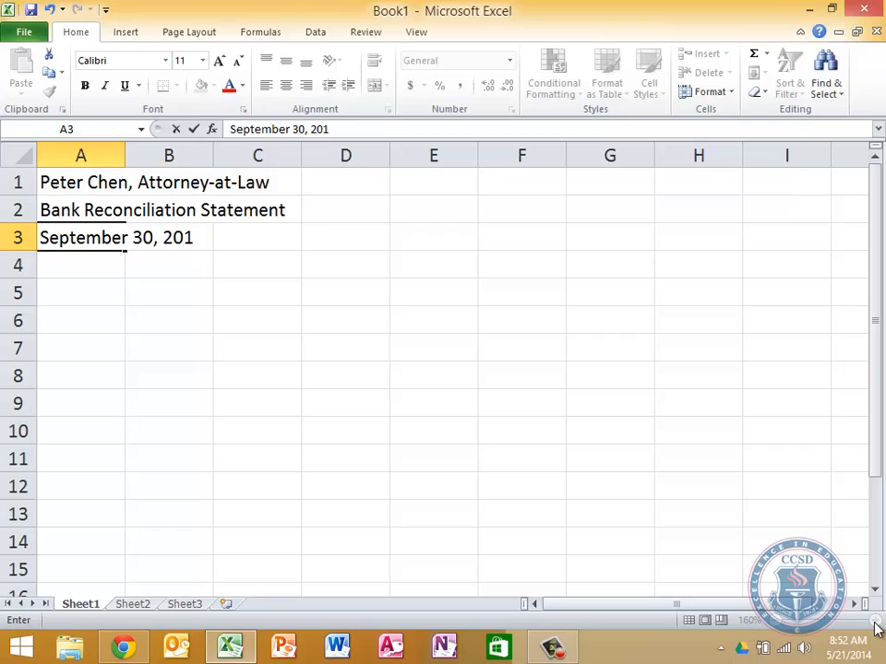
pyautogui.write('3')
pyautogui.press('Return')
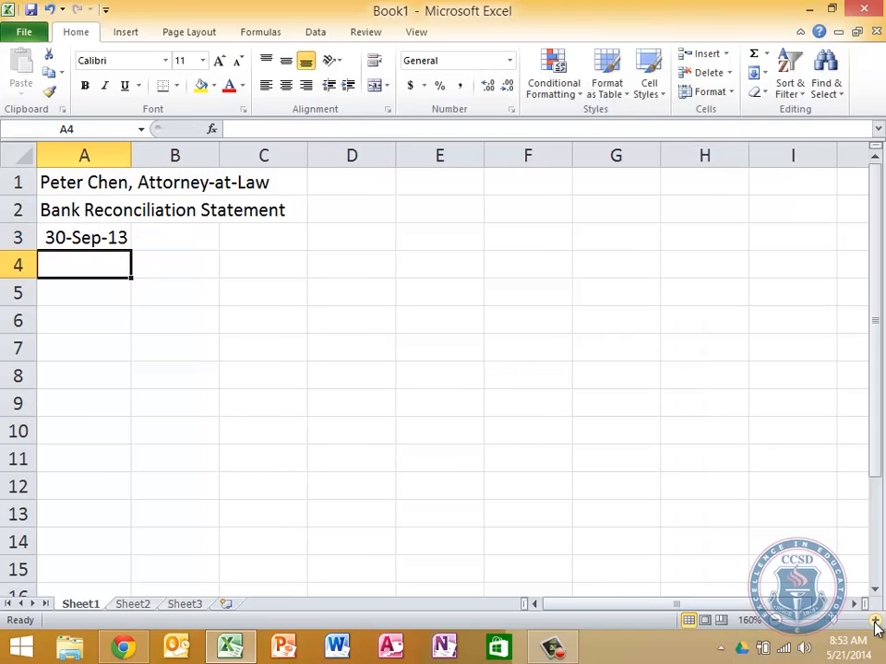
# - Enter the label "Balance on Bank Statement" in cell B4
pyautogui.press('Right')
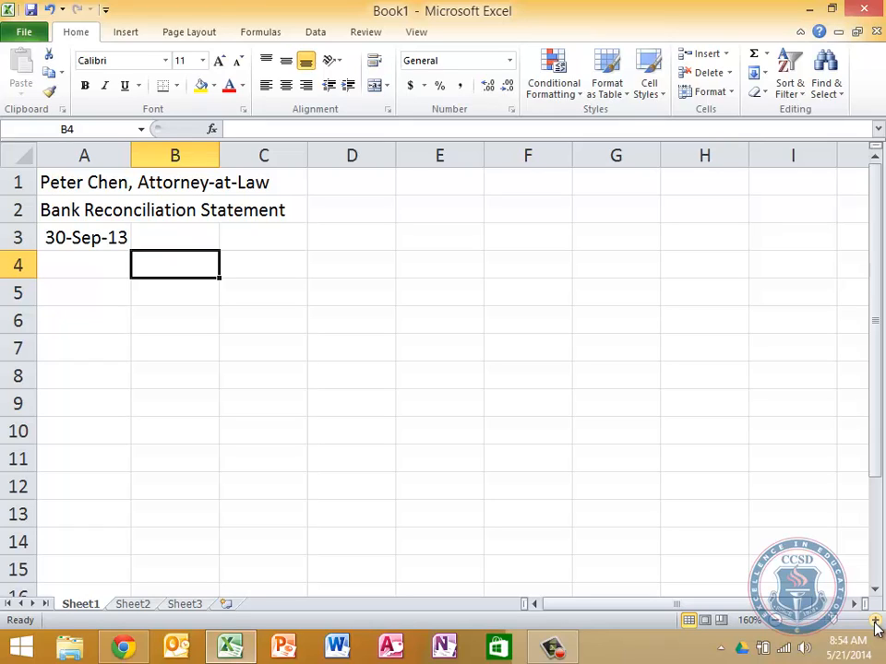
pyautogui.write('Ba')
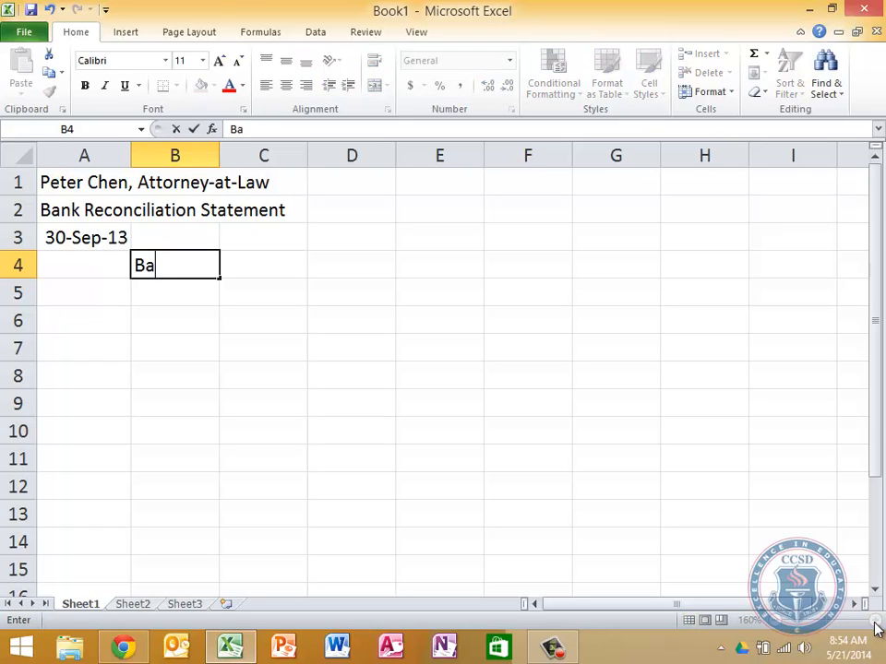
pyautogui.write('lance on B')
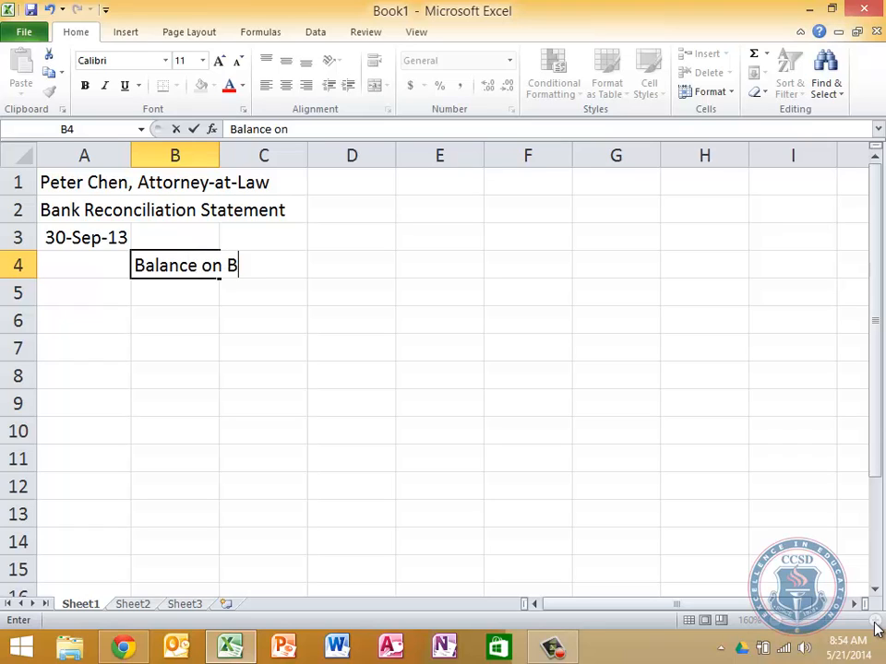
pyautogui.write('ank Statement')
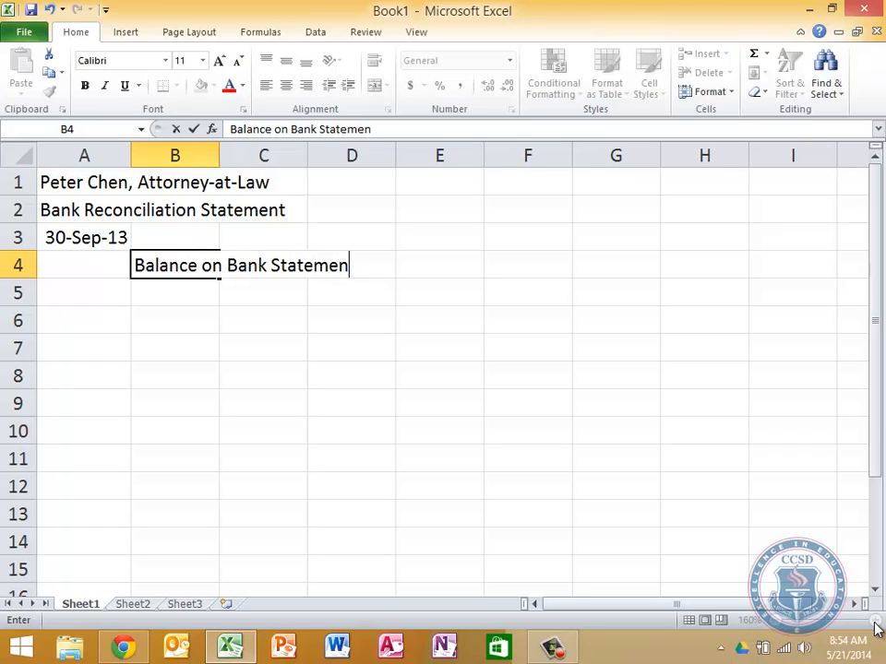
pyautogui.press('Return')
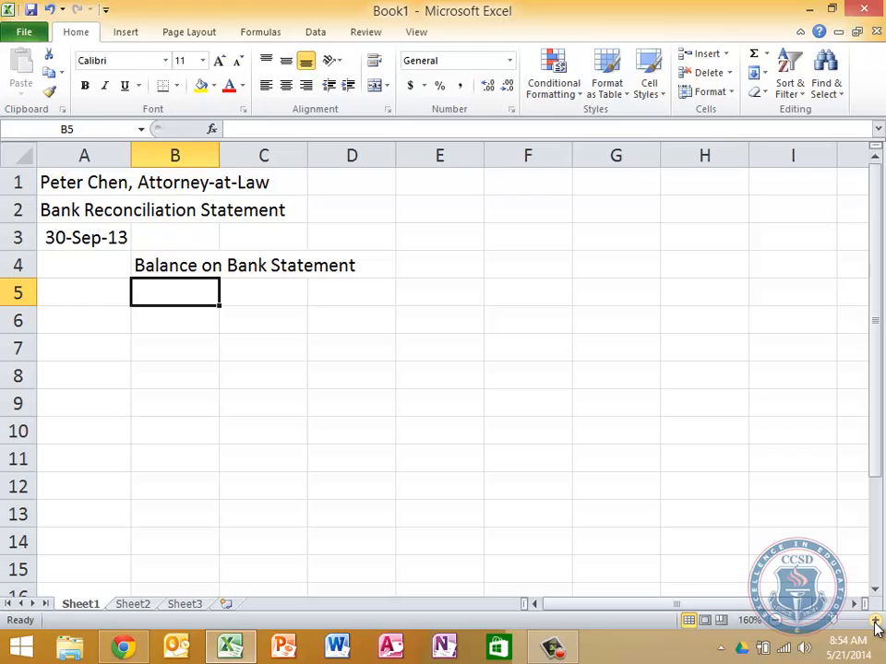
# - Enter the bank statement balance 7323.50 in cell F4, on the same row as its label
pyautogui.press('Up')
pyautogui.press('Right')
pyautogui.press('Right')
pyautogui.press('Right')
pyautogui.press('Right')
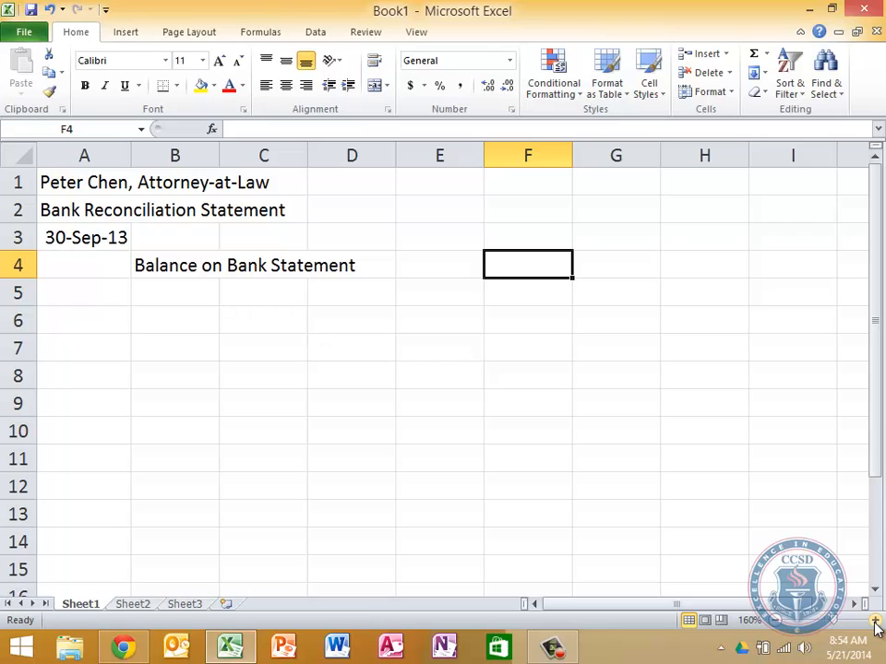
pyautogui.write('7323.50')
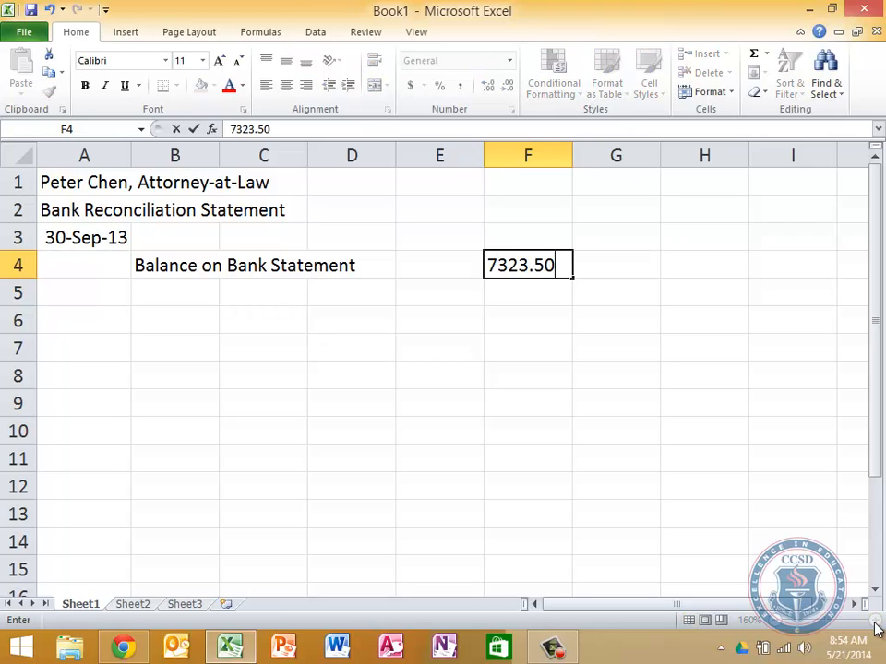
pyautogui.press('Return')
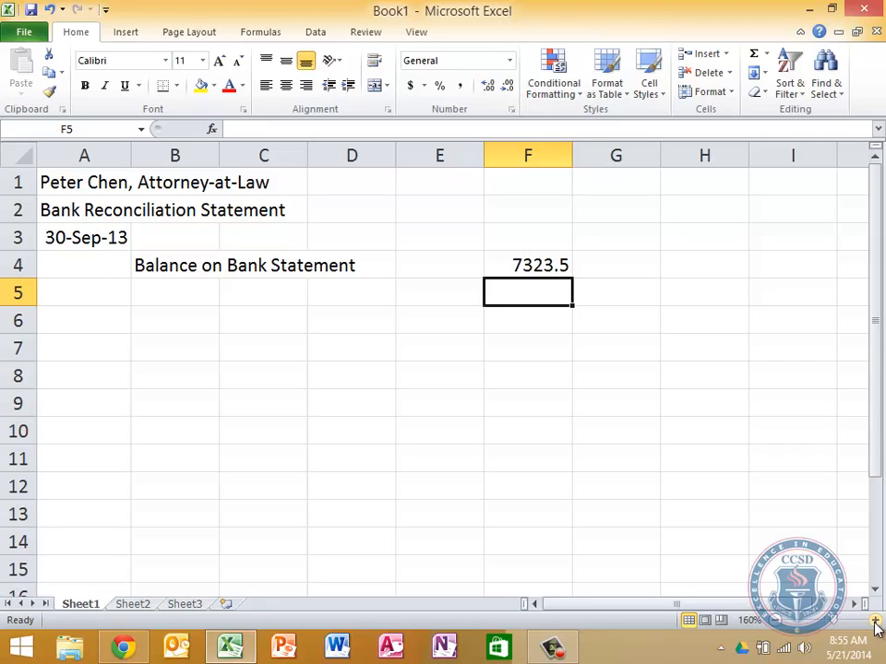
# - Enter the section label "Additions:" in cell B5, below the bank balance label
pyautogui.press('Left')
pyautogui.press('Left')
pyautogui.press('Left')
pyautogui.press('Left')
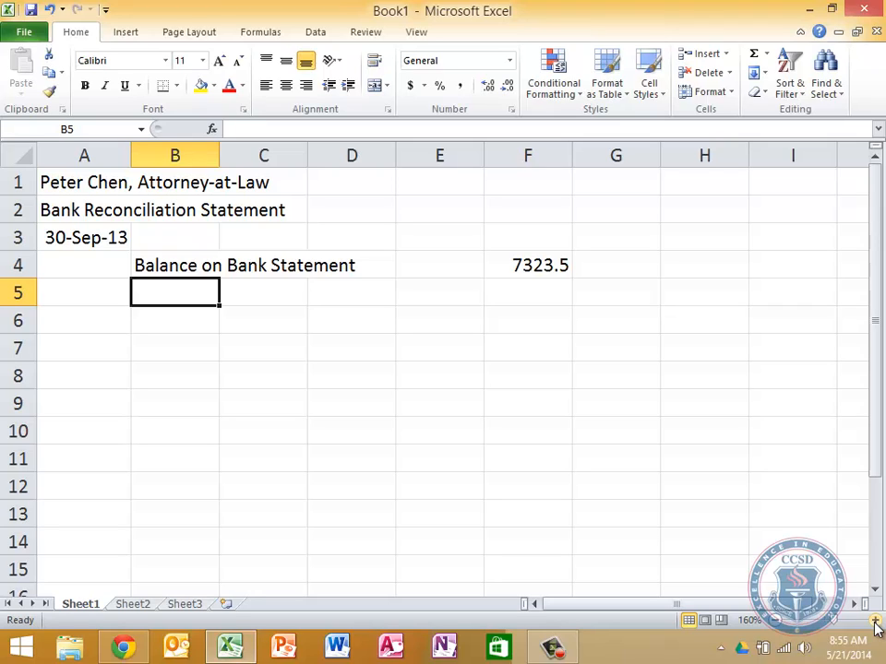
pyautogui.write('Addition')
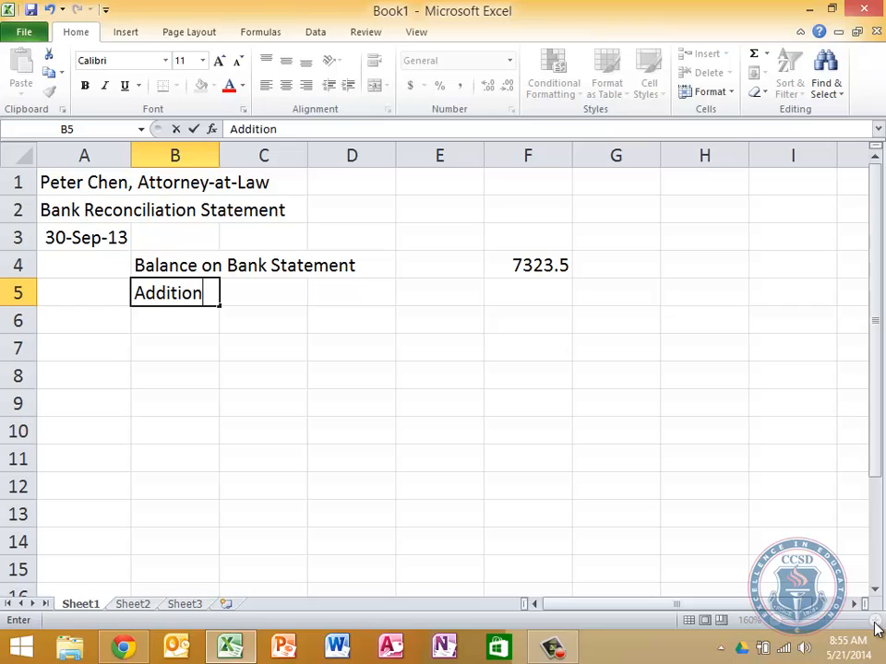
pyautogui.write('s:')
pyautogui.press('Return')
# - Enter the description "Deposit of September 28, in transit" in cell C6, indented under Additions
pyautogui.press('Tab')
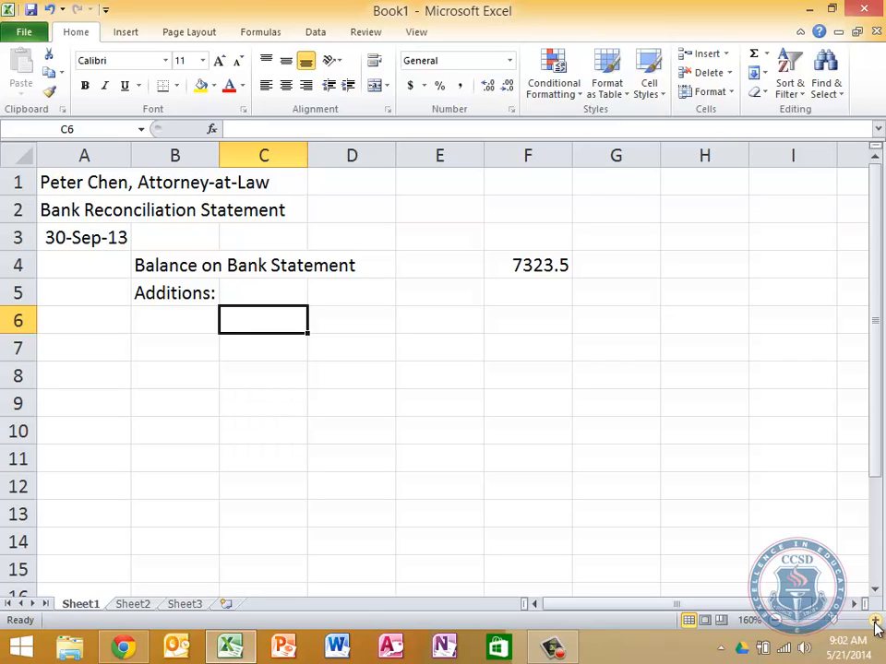
pyautogui.write('Deposi')
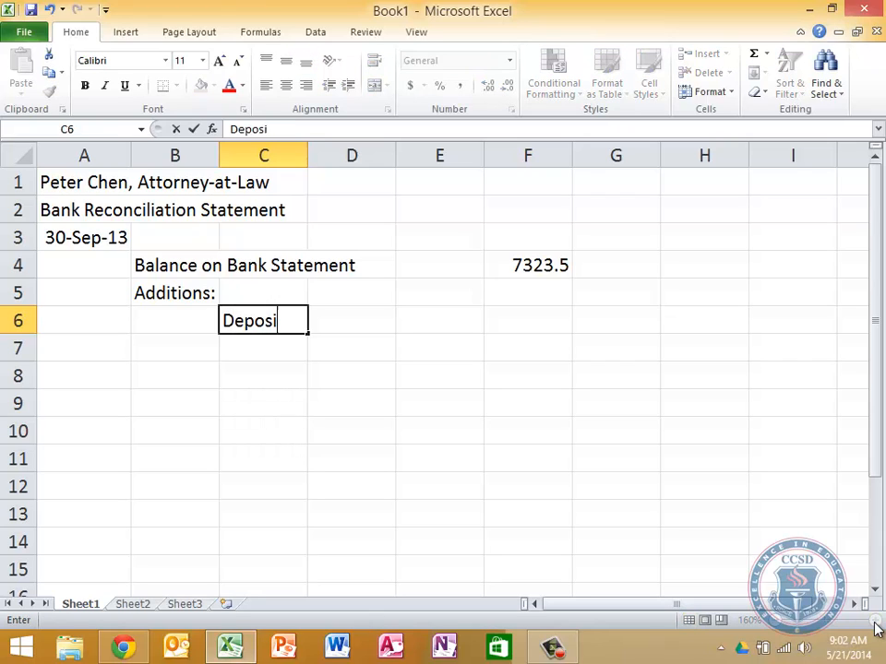
pyautogui.write('t of Septem')
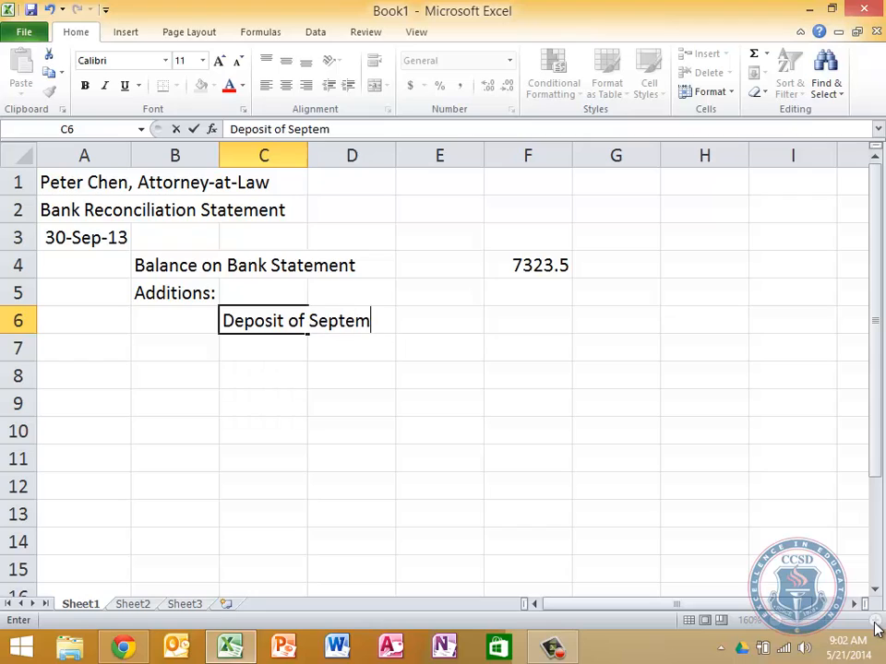
pyautogui.write('ber 28,')
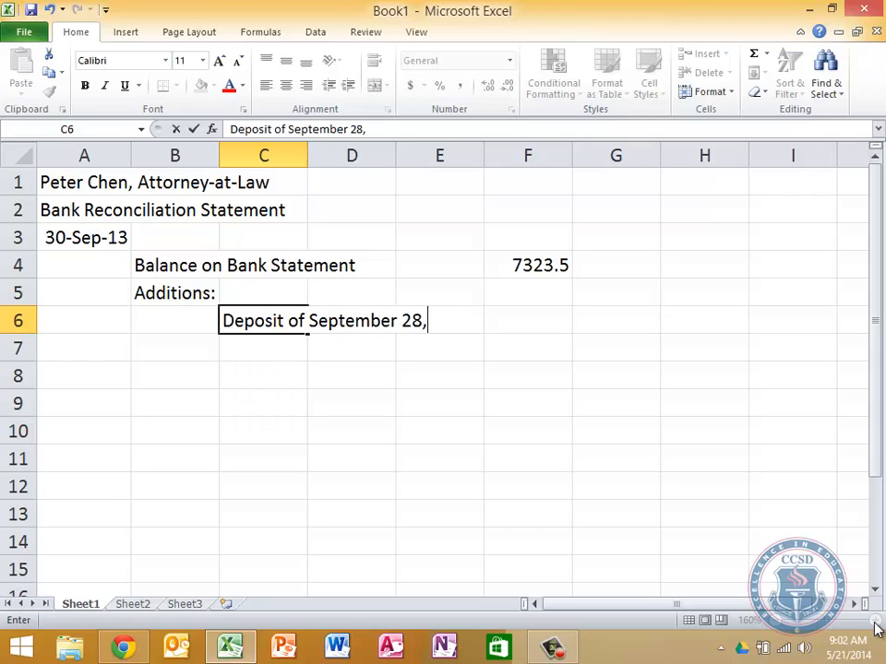
pyautogui.write(' in transit')
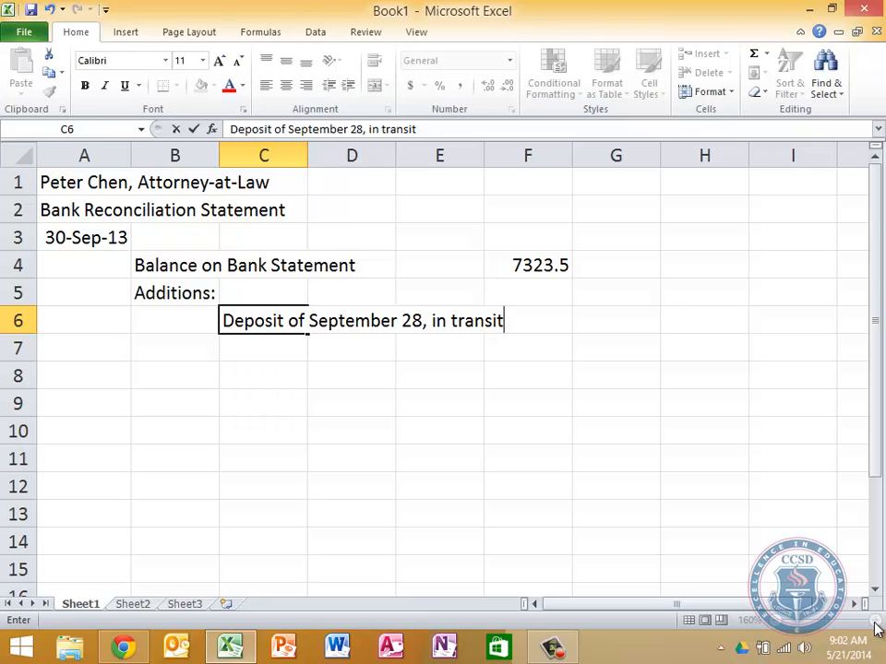
# - Enter the deposit-in-transit amount 900 in cell F6
pyautogui.press('Tab')
pyautogui.press('Tab')
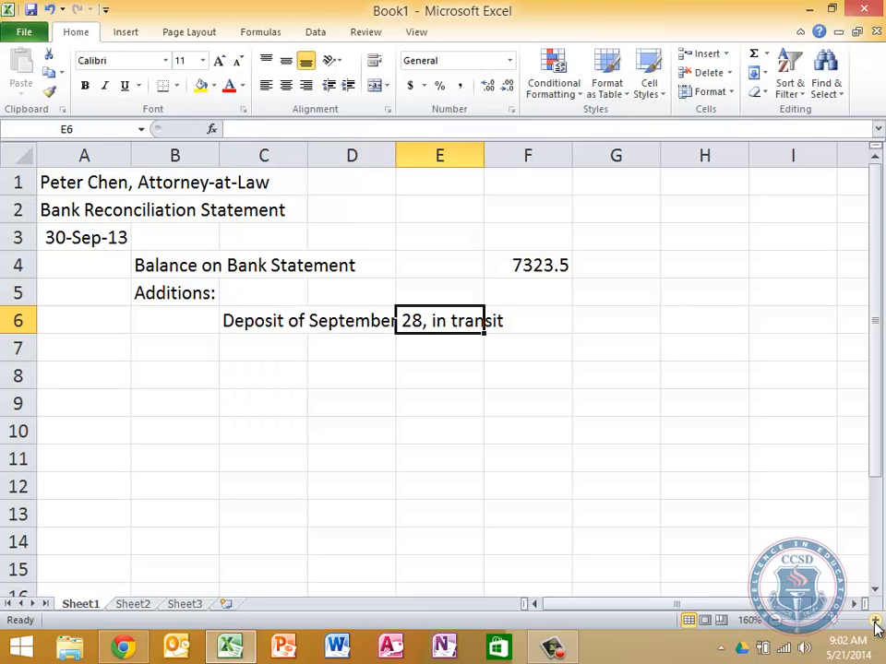
pyautogui.press('Tab')
pyautogui.write('900')
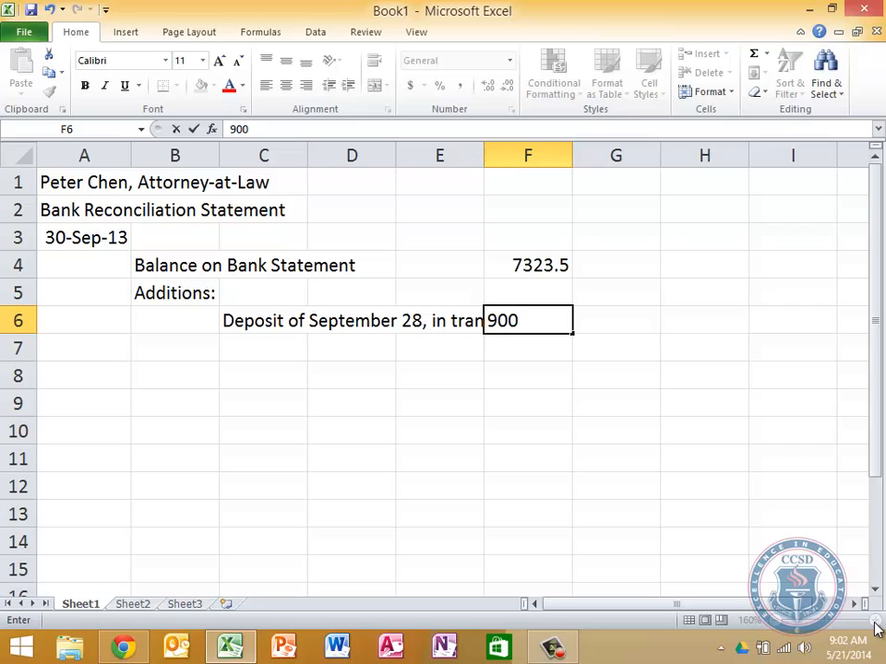
pyautogui.press('Return')
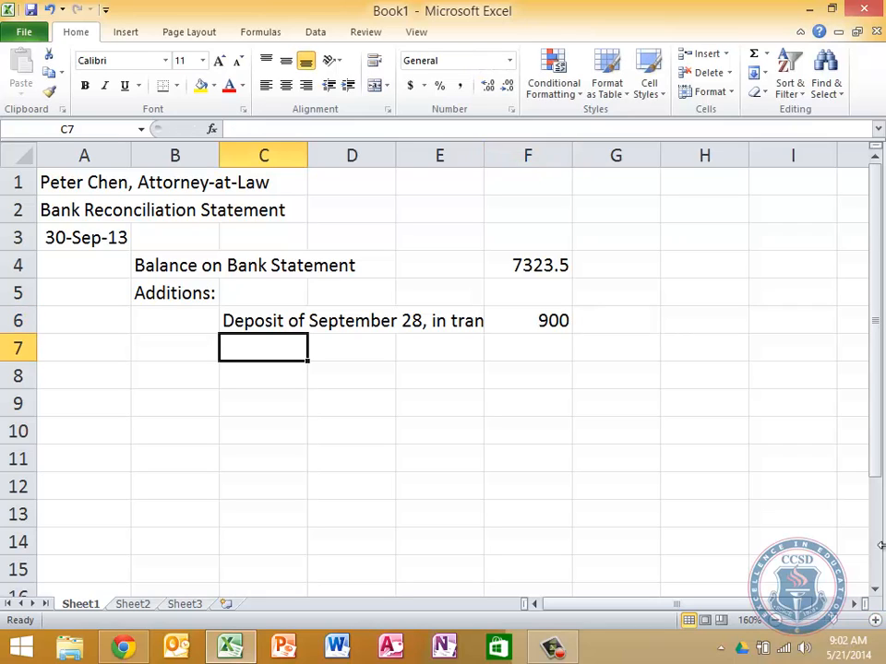
# - Widen column C to nearly double its width so the deposit description fits, and narrow column B to less than half its width
pyautogui.moveTo(308, 154); pyautogui.dragTo(382, 169)
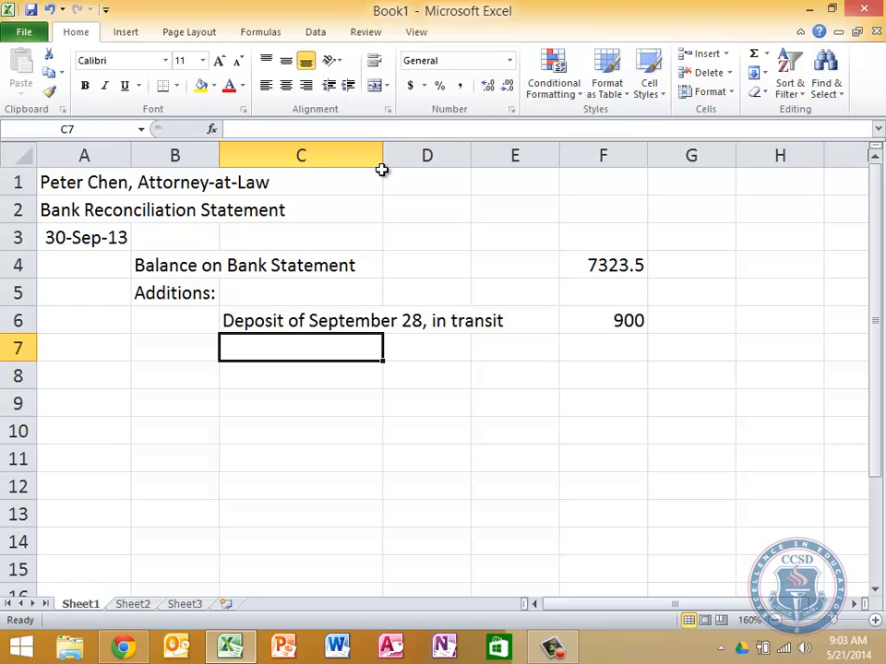
pyautogui.press('Up')
pyautogui.press('Up')
pyautogui.press('Left')
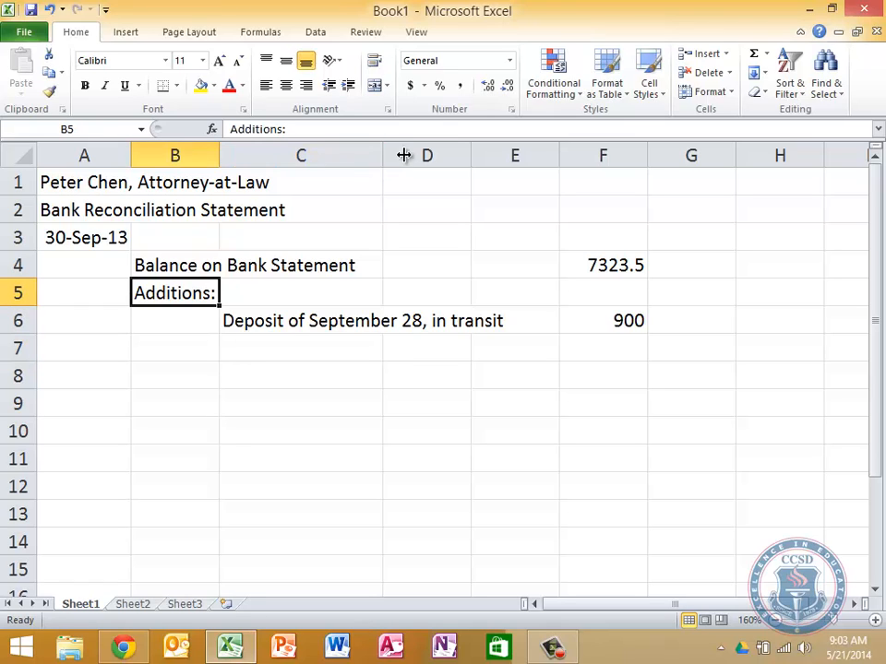
pyautogui.moveTo(220, 164); pyautogui.dragTo(167, 164)
pyautogui.press('Down')
pyautogui.press('Right')
pyautogui.press('Right')
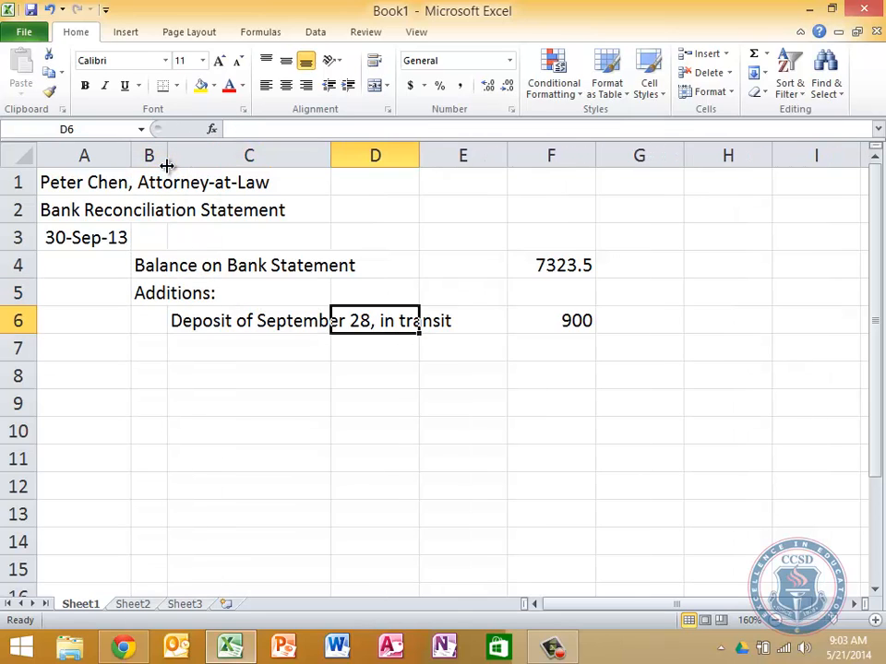
pyautogui.press('Down')
pyautogui.press('Up')
pyautogui.press('Right')
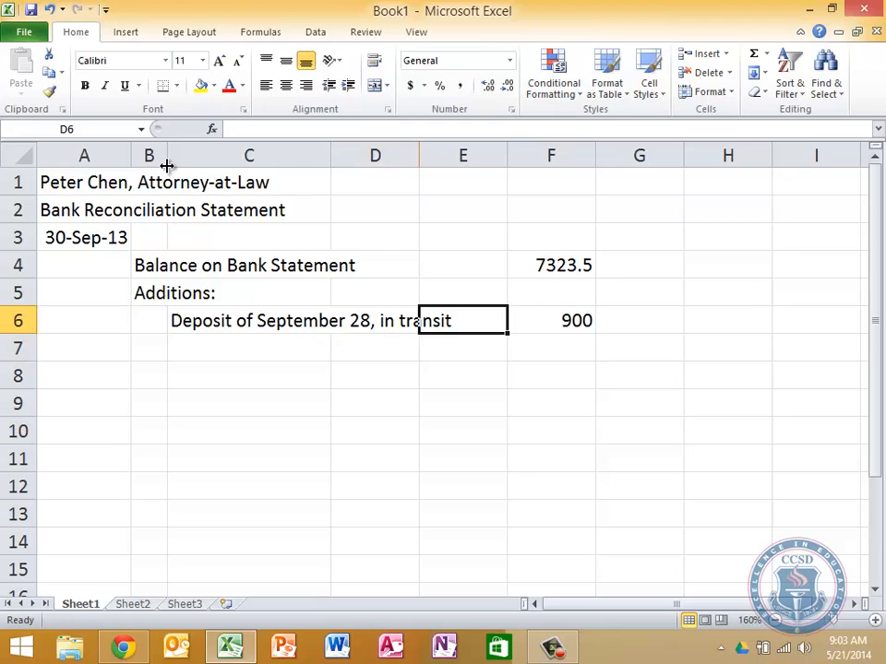
pyautogui.press('Right')
pyautogui.press('Left')
pyautogui.press('Left')
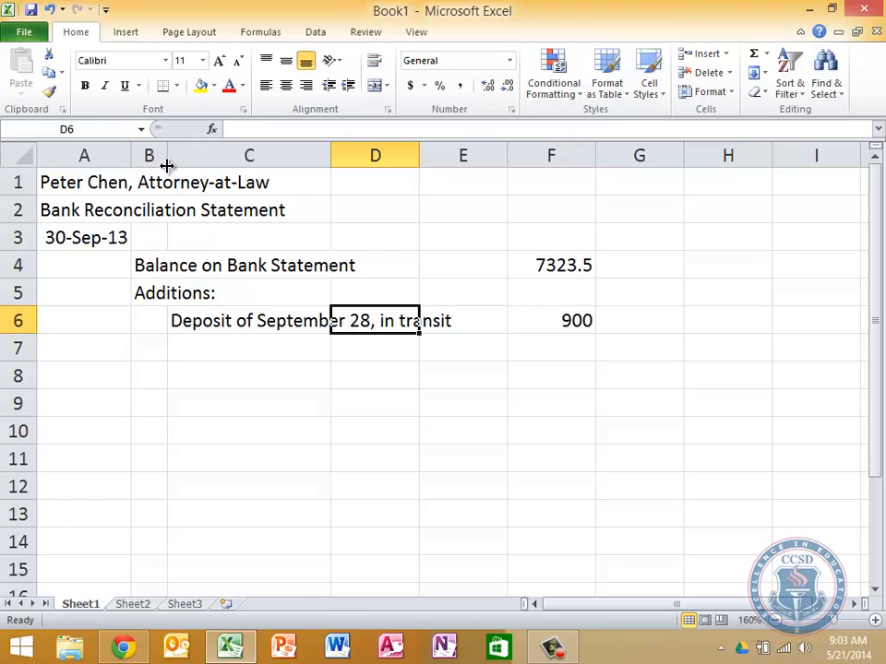
# - Add a SUM formula in cell F7 that totals the bank balance and the deposit in transit, F4:F6
pyautogui.press('Return')
pyautogui.press('Right')
pyautogui.press('Right')
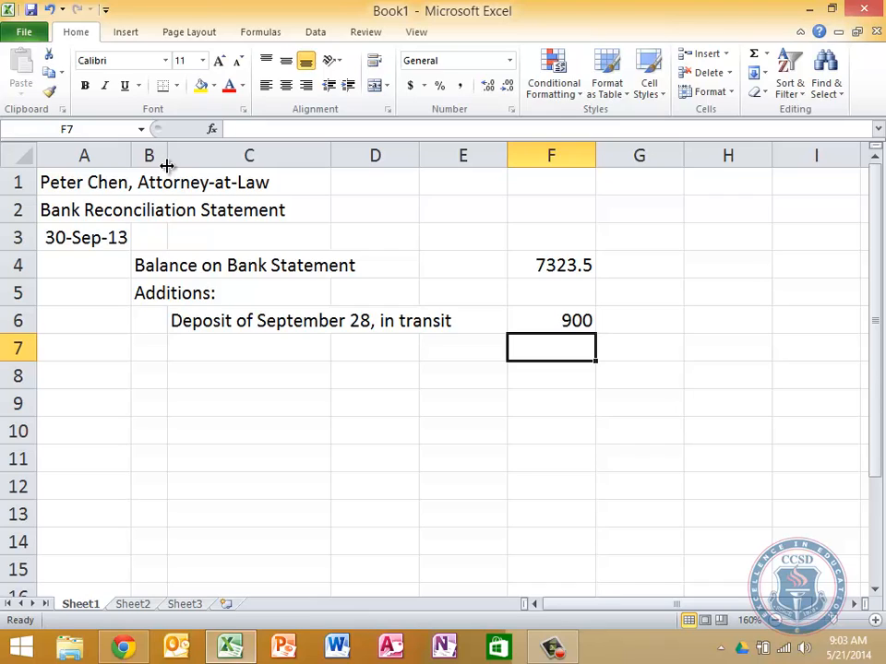
pyautogui.write('=')
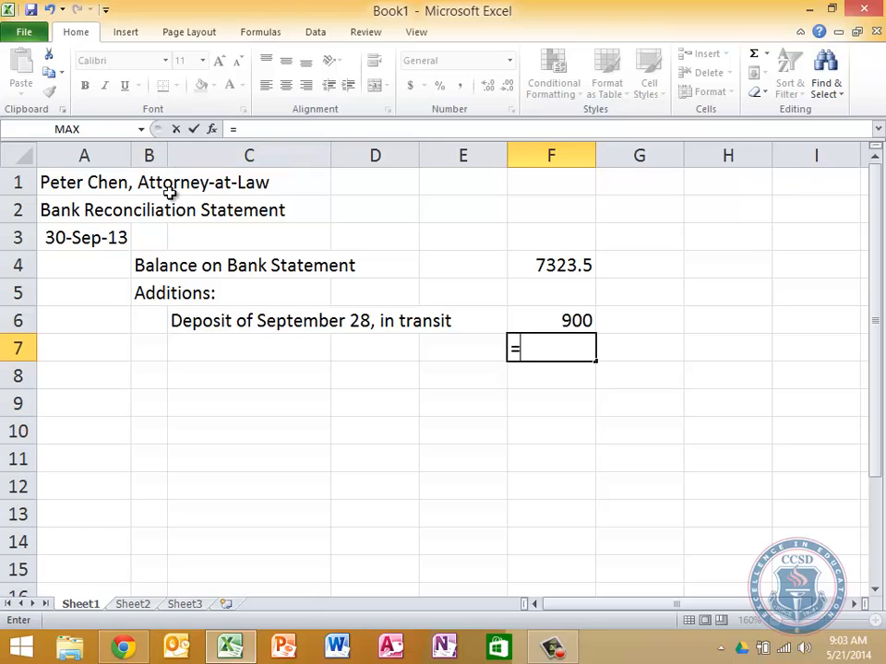
pyautogui.press('Escape')
pyautogui.write('=SU')
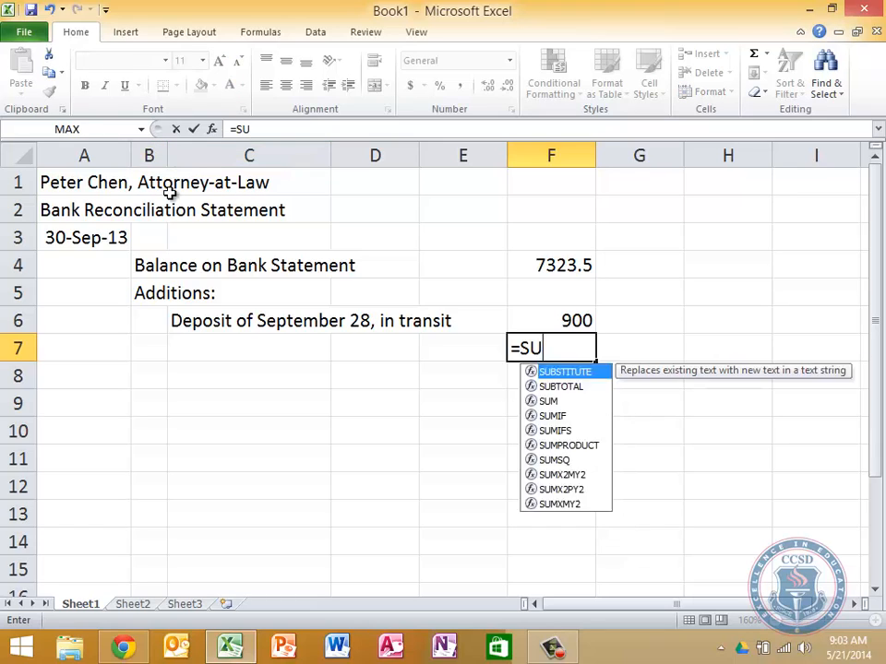
pyautogui.write('M(')
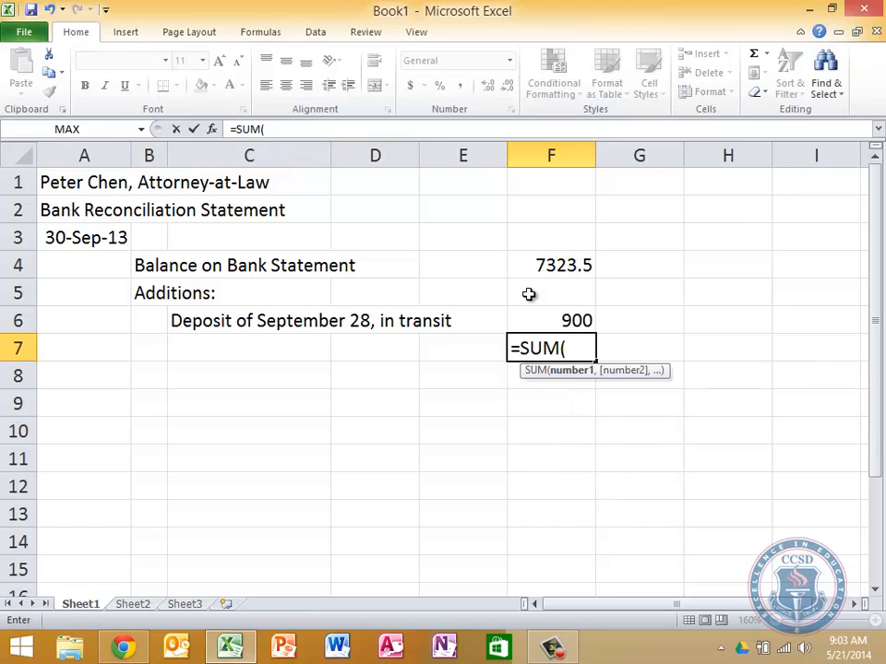
pyautogui.moveTo(557, 262); pyautogui.dragTo(551, 312)
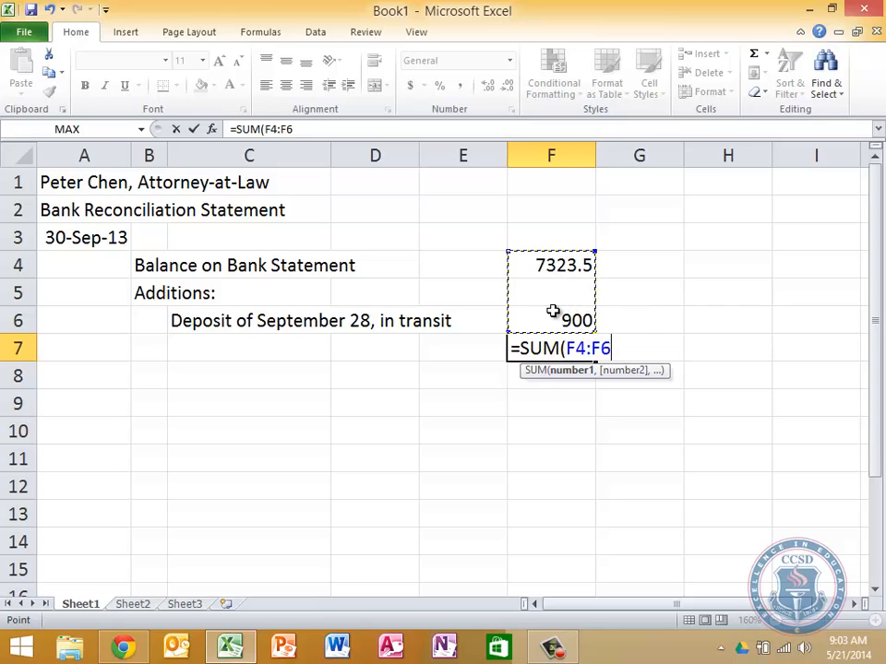
pyautogui.write(')')
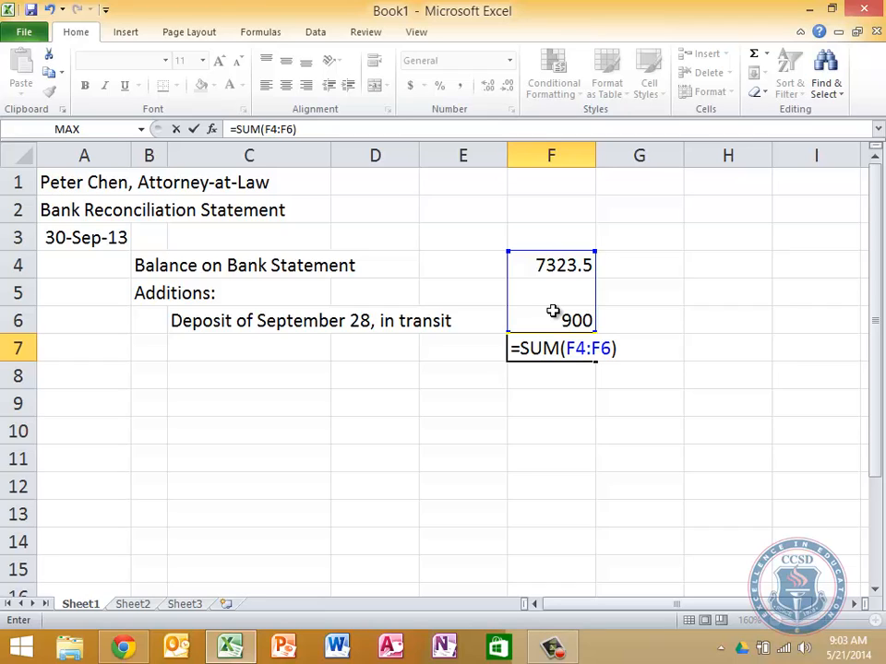
pyautogui.press('Return')
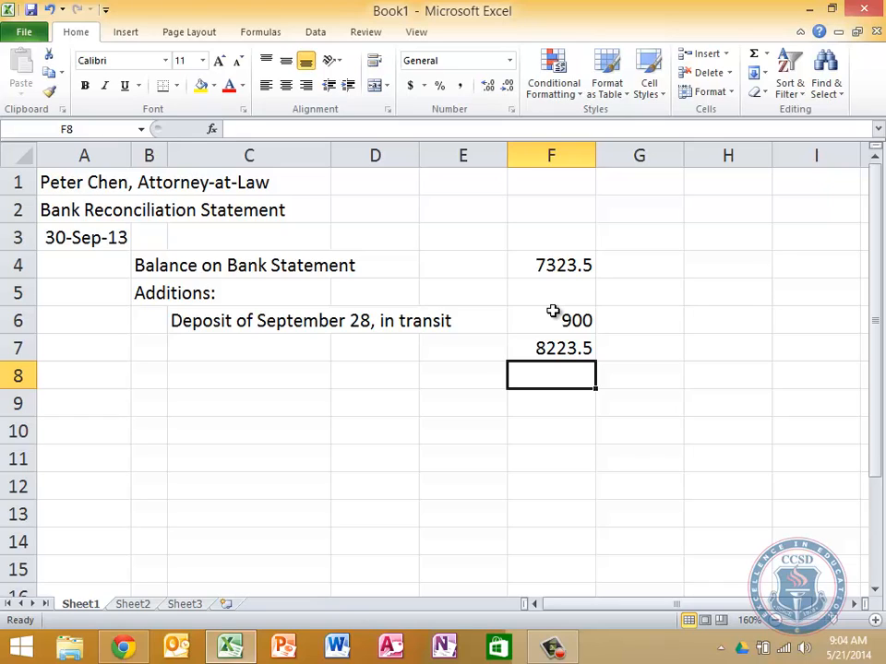
pyautogui.press('Left')
pyautogui.press('Left')
pyautogui.press('Left')
pyautogui.press('Left')
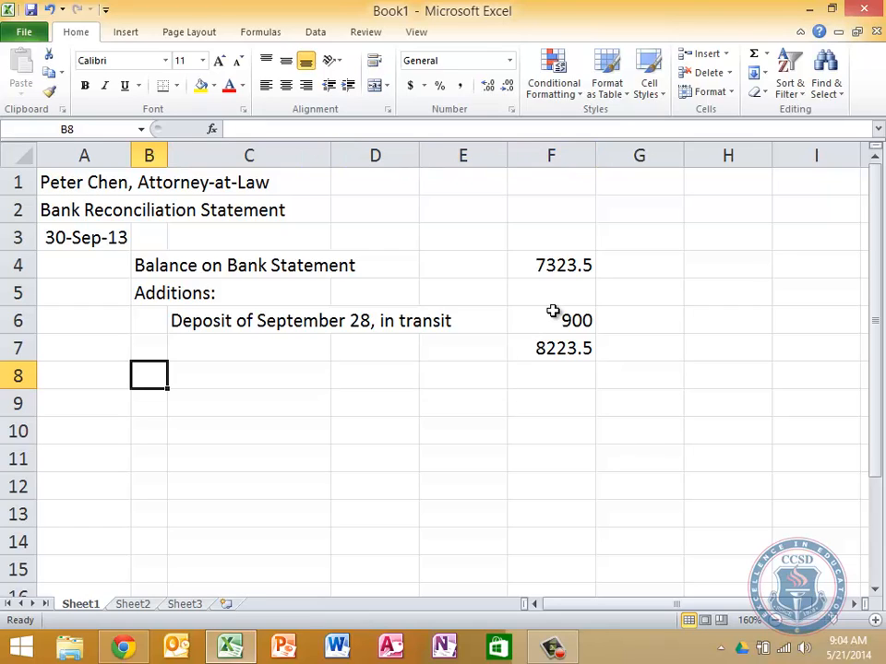
pyautogui.press('Up')
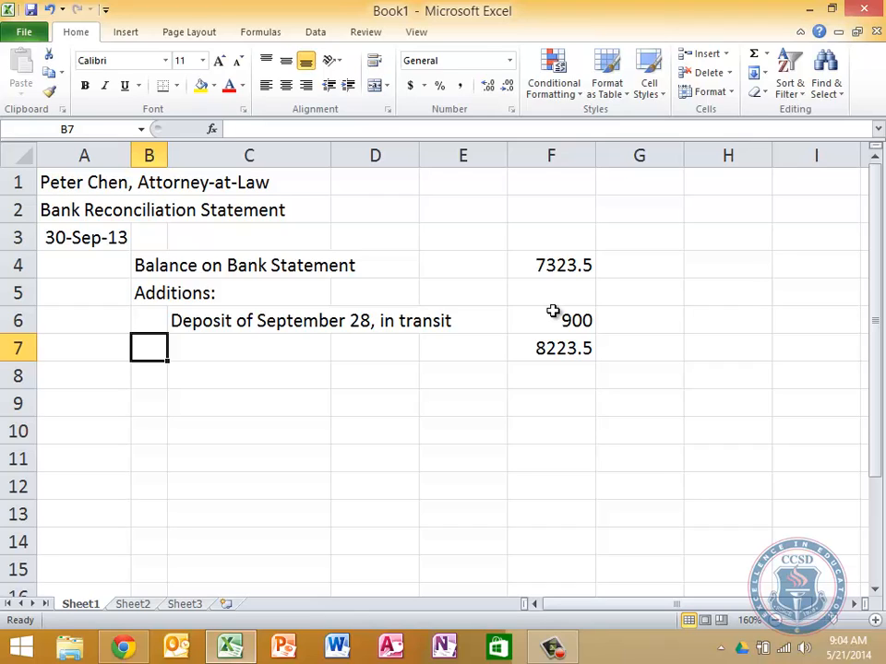
pyautogui.write('Deductio')
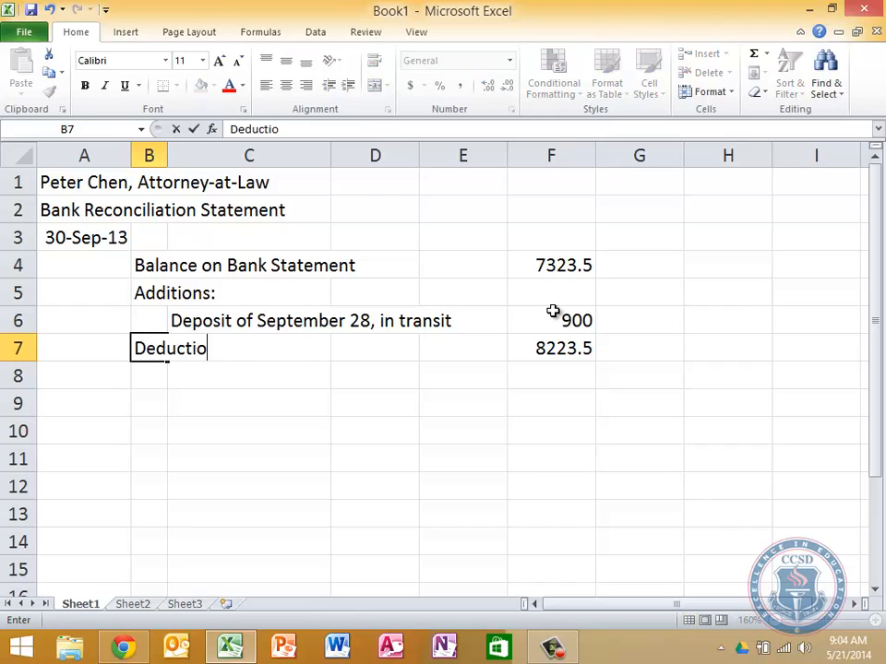
pyautogui.write('ns for')
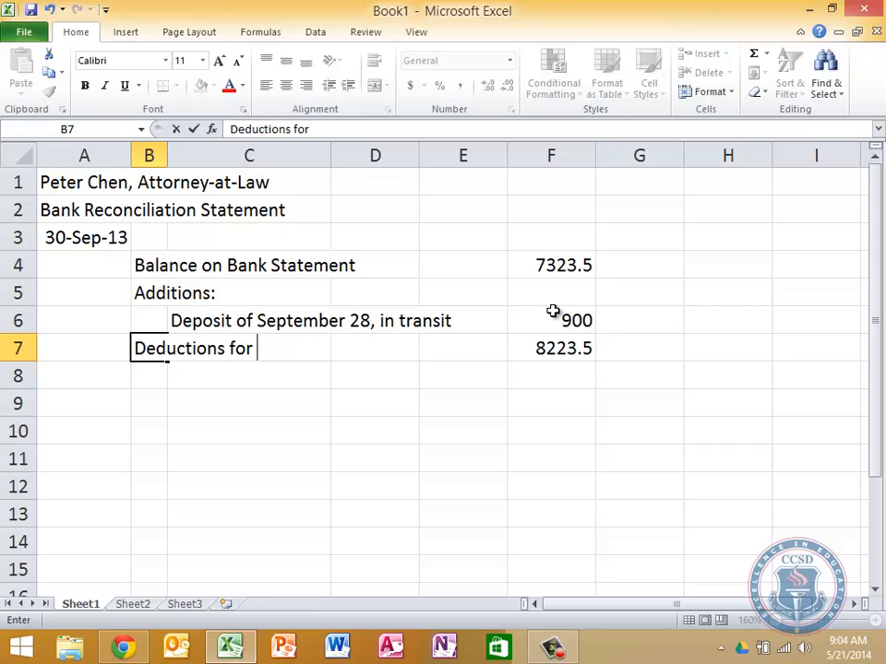
pyautogui.press('BackSpace')
pyautogui.press('BackSpace')
pyautogui.press('BackSpace')
pyautogui.press('BackSpace')
pyautogui.press('BackSpace')
pyautogui.press('BackSpace')
pyautogui.press('BackSpace')
pyautogui.press('BackSpace')
pyautogui.press('BackSpace')
pyautogui.press('BackSpace')
pyautogui.press('BackSpace')
pyautogui.press('BackSpace')
pyautogui.press('BackSpace')
pyautogui.press('BackSpace')
pyautogui.press('BackSpace')
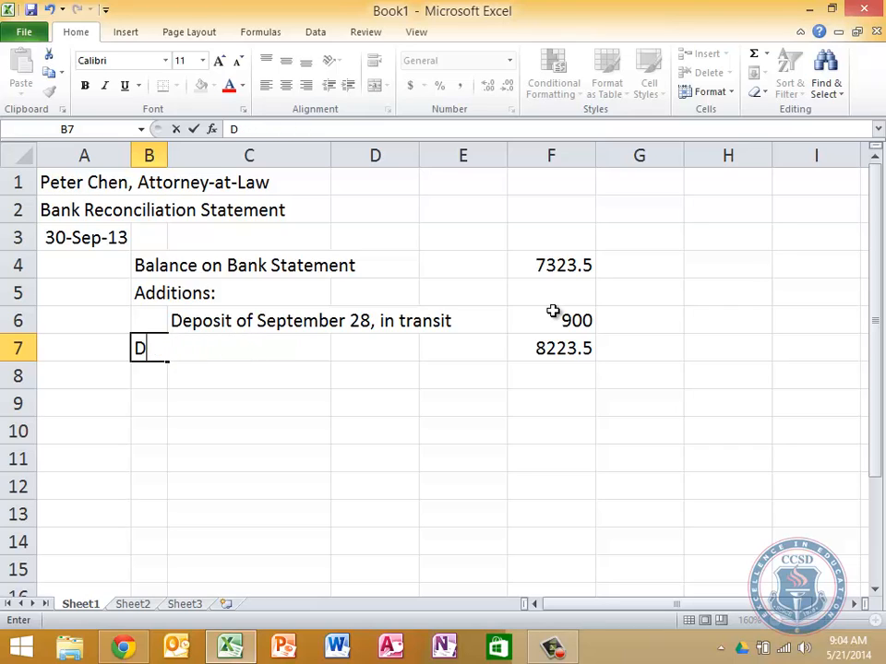
pyautogui.press('Return')
# - Enter the section label "Deductions for outstanding checks:" in cell B8, aligned with the Additions label
pyautogui.write('D')
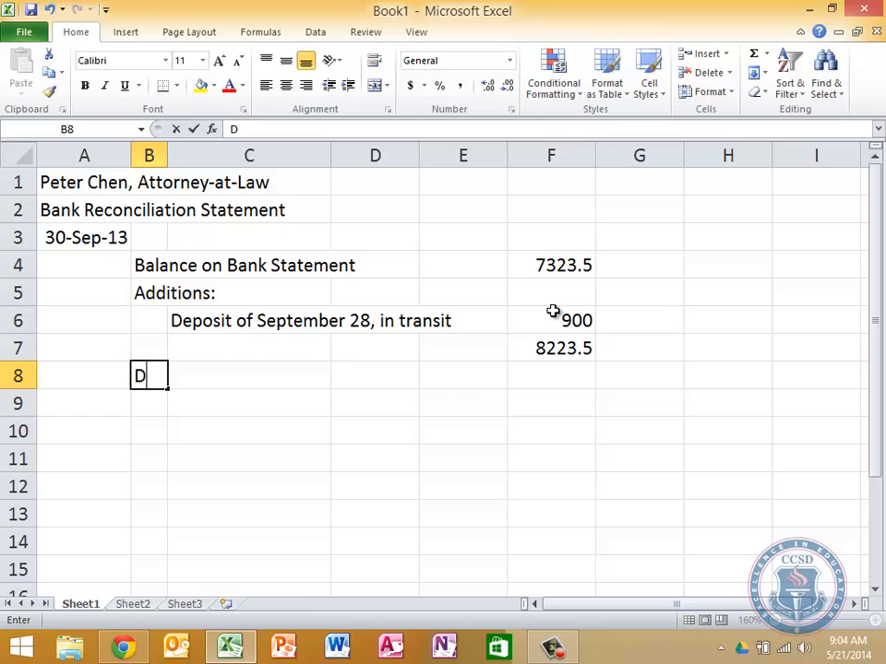
pyautogui.write('eduction')
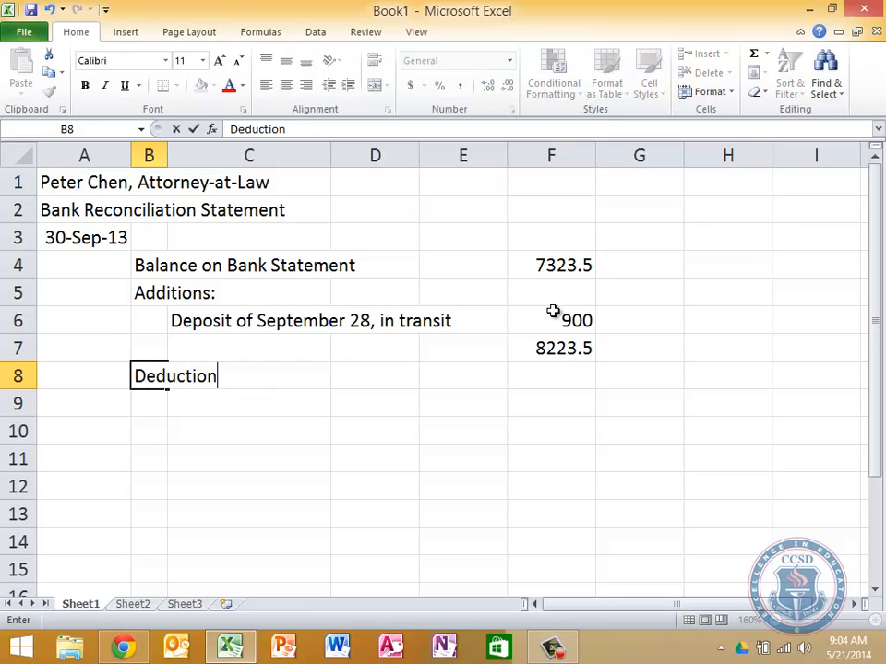
pyautogui.write('s for outstan')
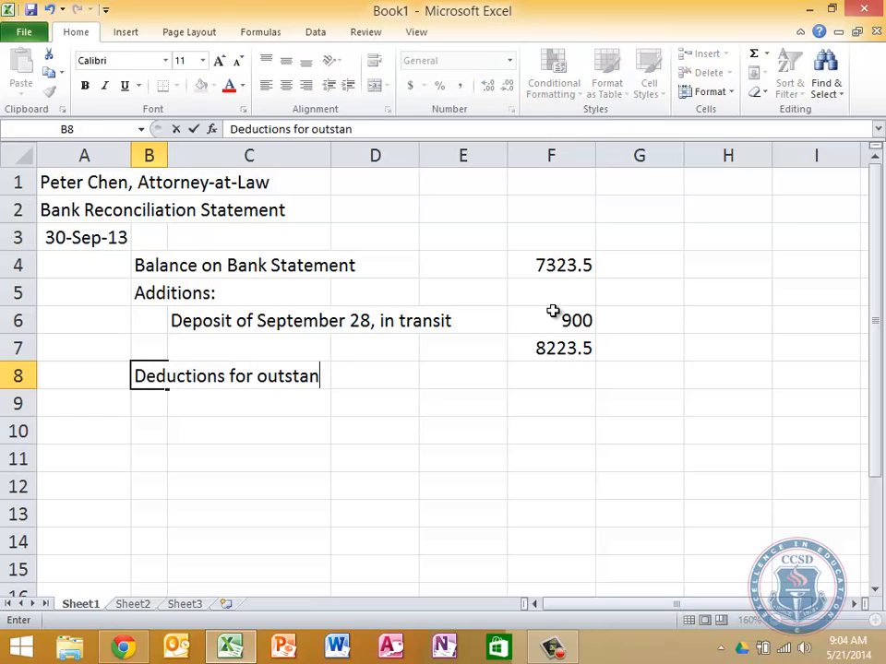
pyautogui.write('ding checks')
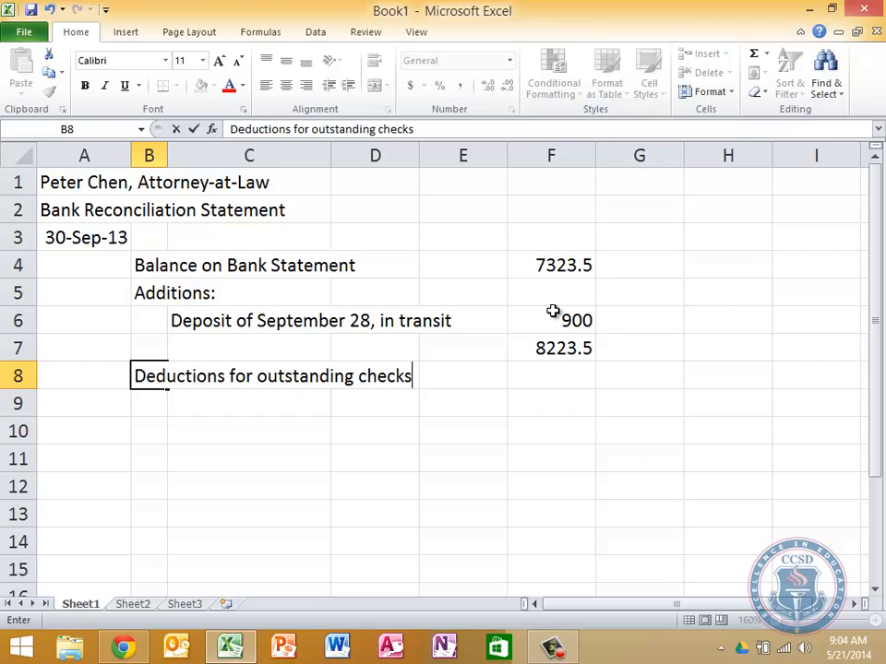
pyautogui.write(':')
pyautogui.press('Return')
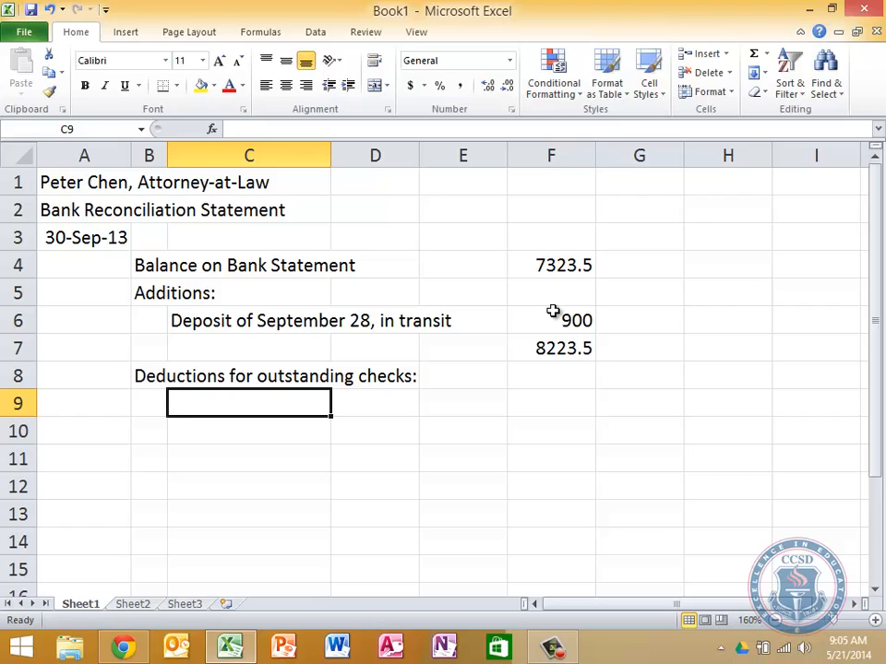
# - Enter "Check 108 of September 15" in cell C9 with its amount of 75 in cell E9
pyautogui.write('Check 1')
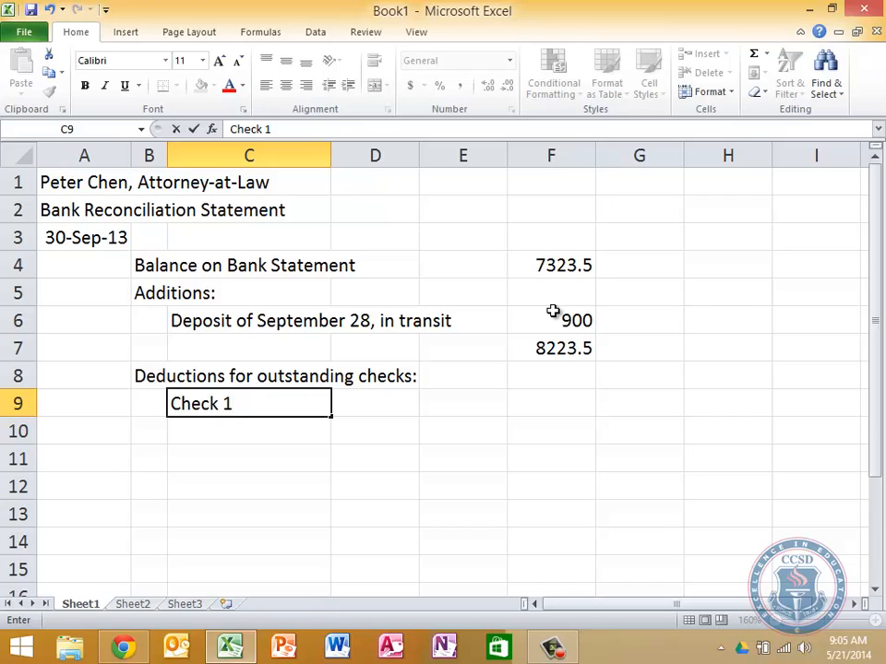
pyautogui.write('08 of Septe')
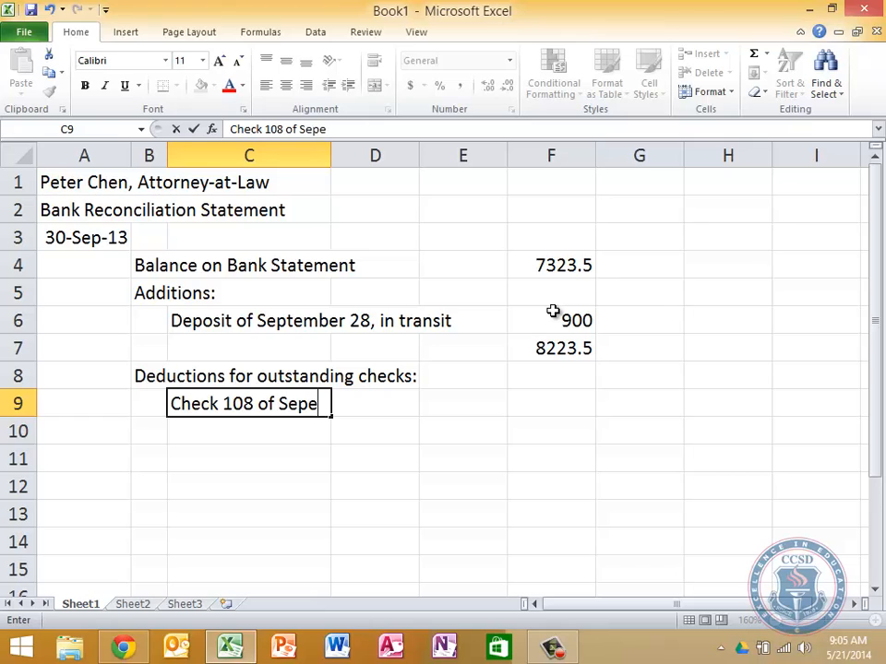
pyautogui.write('mber 15')
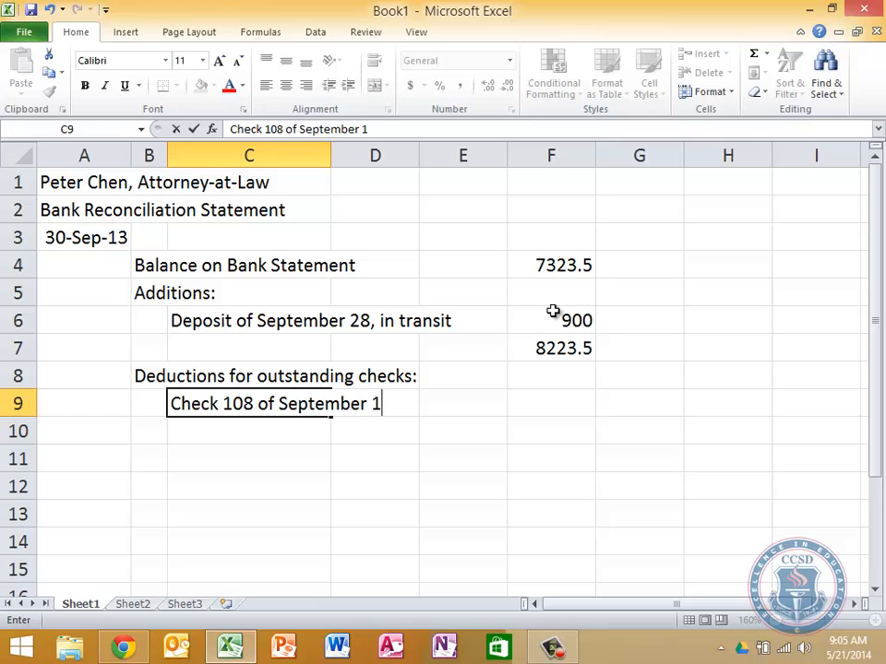
pyautogui.press('Tab')
pyautogui.press('Tab')
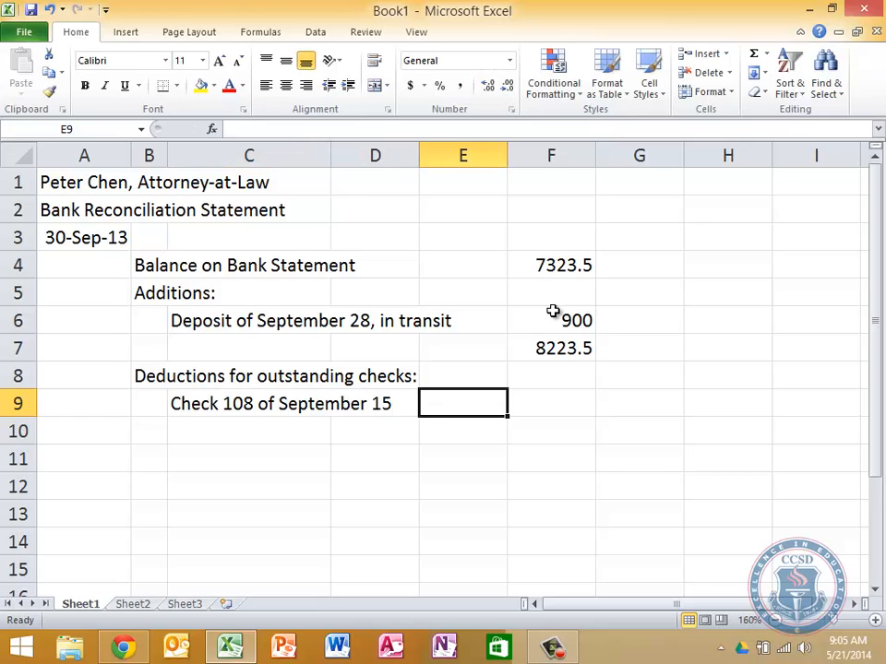
pyautogui.write('75')
pyautogui.press('Return')
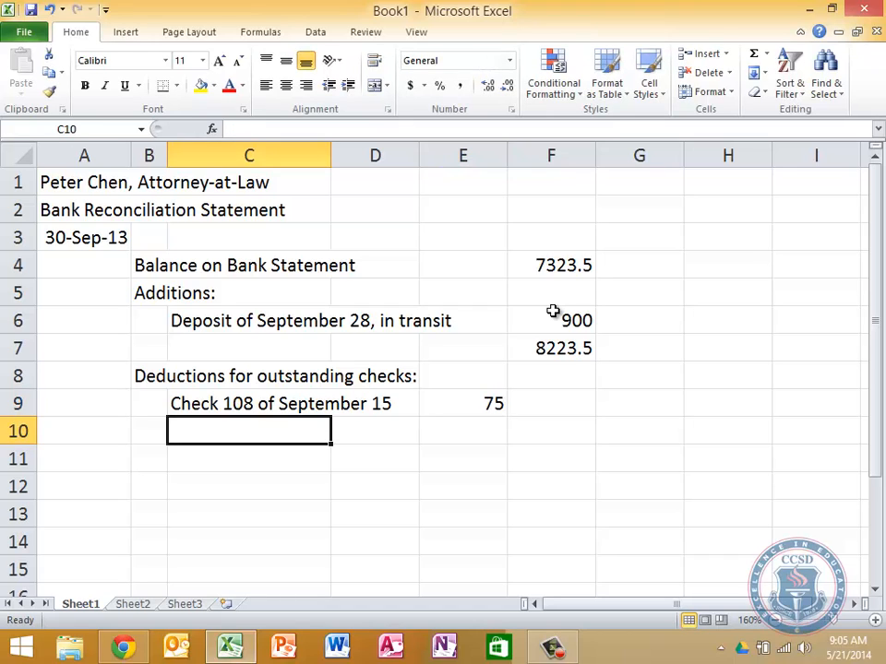
# - Enter "Check 112 of September 27" in cell C10 with its amount of 140 in cell E10
pyautogui.write('Check ')
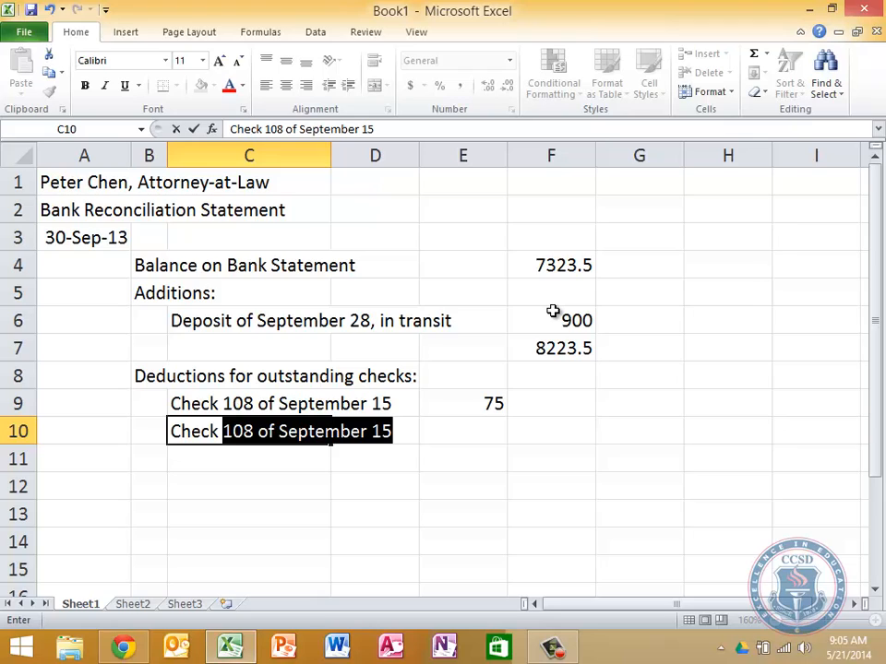
pyautogui.write('112')
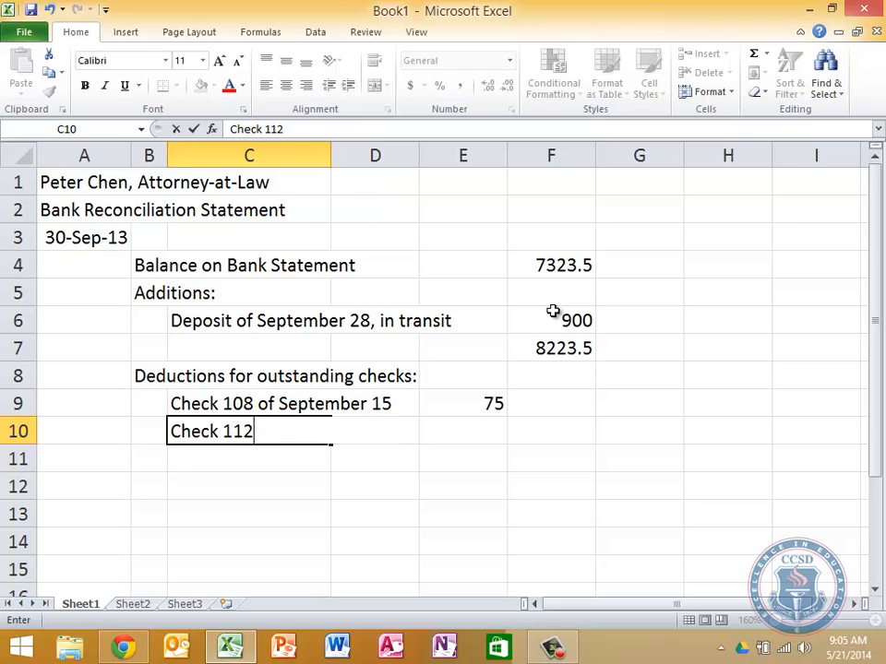
pyautogui.write(' of Sepet')
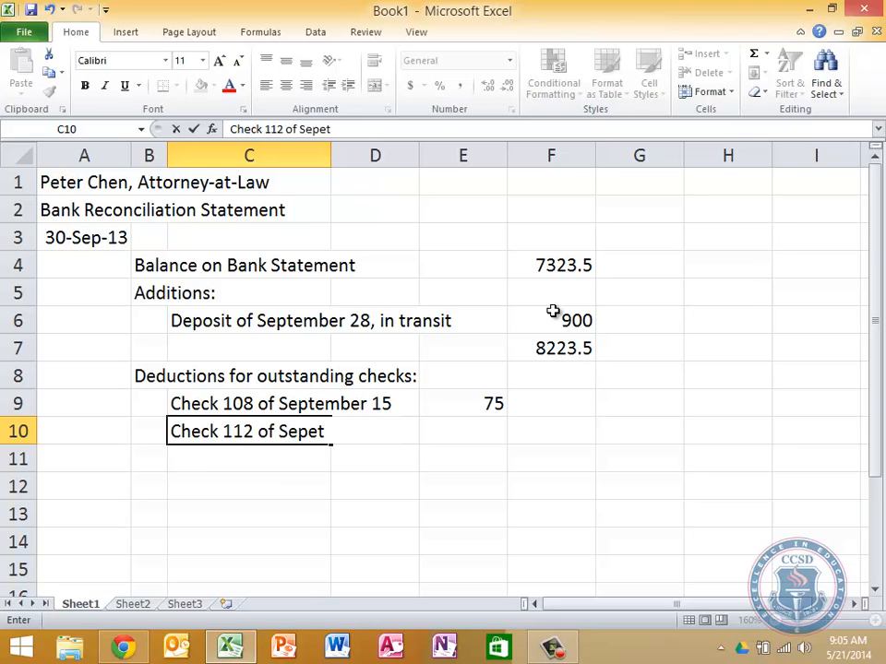
pyautogui.press('BackSpace')
pyautogui.press('BackSpace')
pyautogui.write('tember')
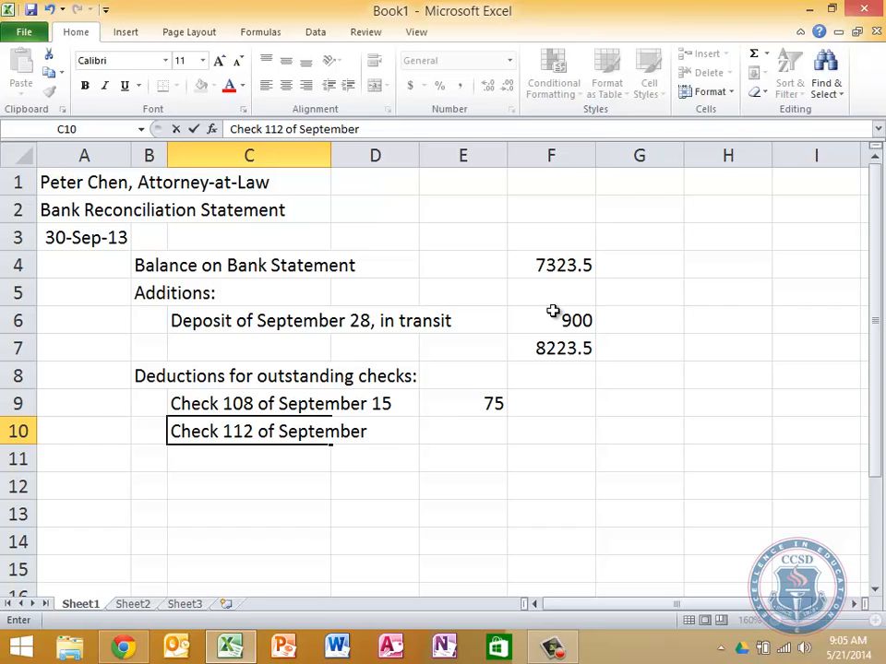
pyautogui.write(' 27')
pyautogui.press('Tab')
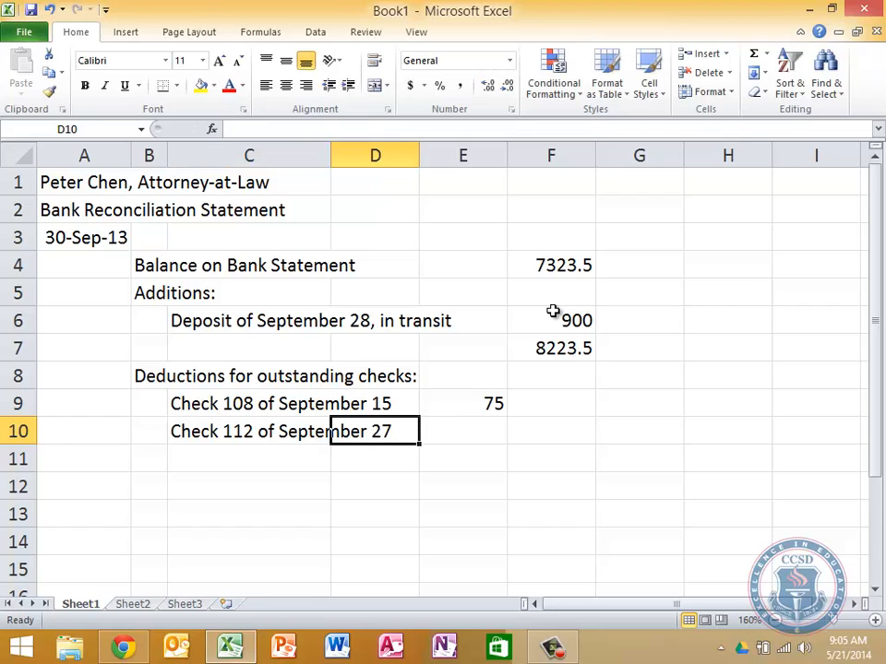
pyautogui.press('Tab')
pyautogui.write('140')
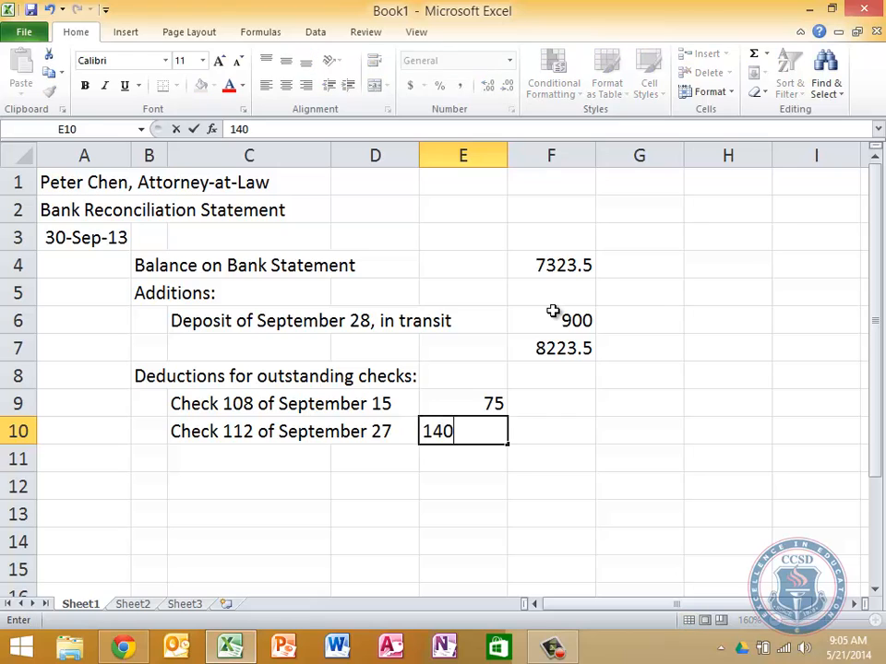
pyautogui.press('Return')
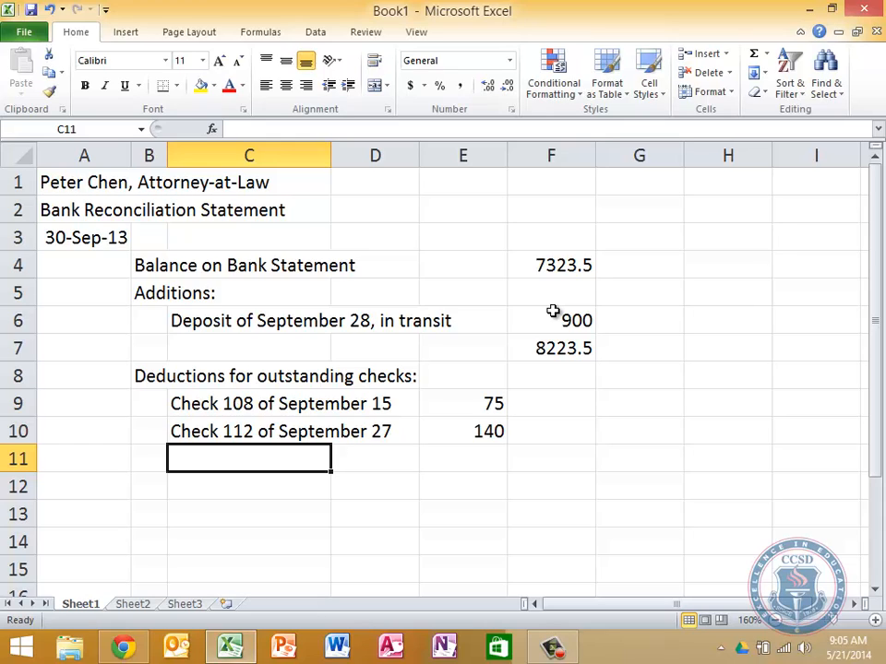
pyautogui.press('Right')
pyautogui.press('Right')
pyautogui.press('Right')
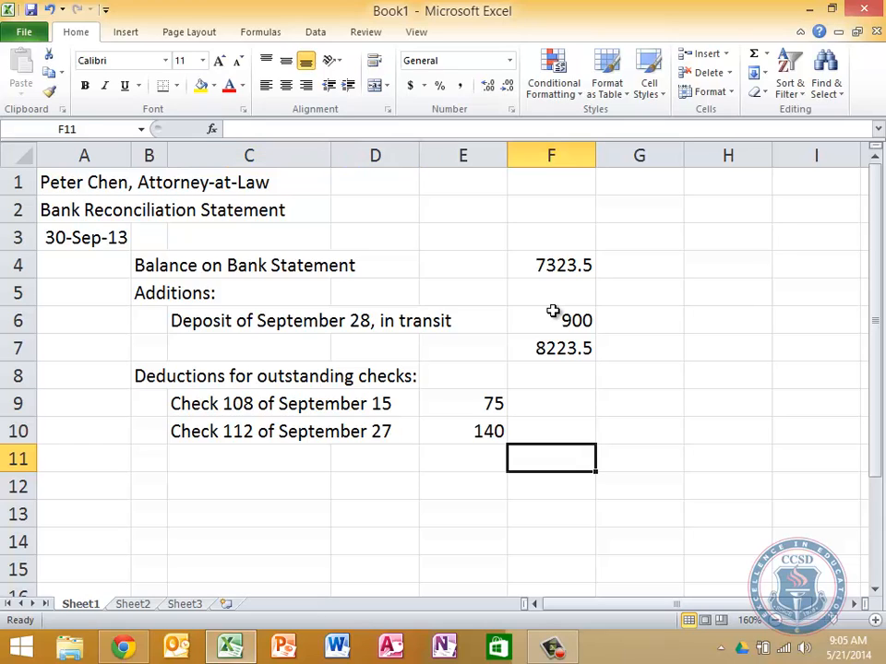
pyautogui.press('Left')
pyautogui.press('Left')
pyautogui.press('Left')
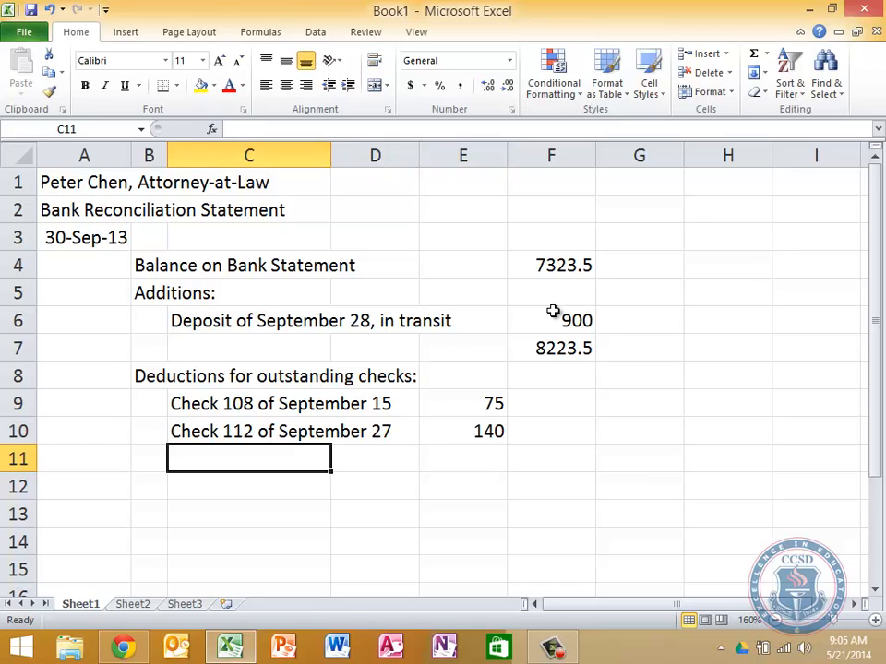
# - Enter the label "Total outstanding checks" in cell D11 and widen column E so the whole label fits before column F
pyautogui.press('Right')
pyautogui.write('Total ')
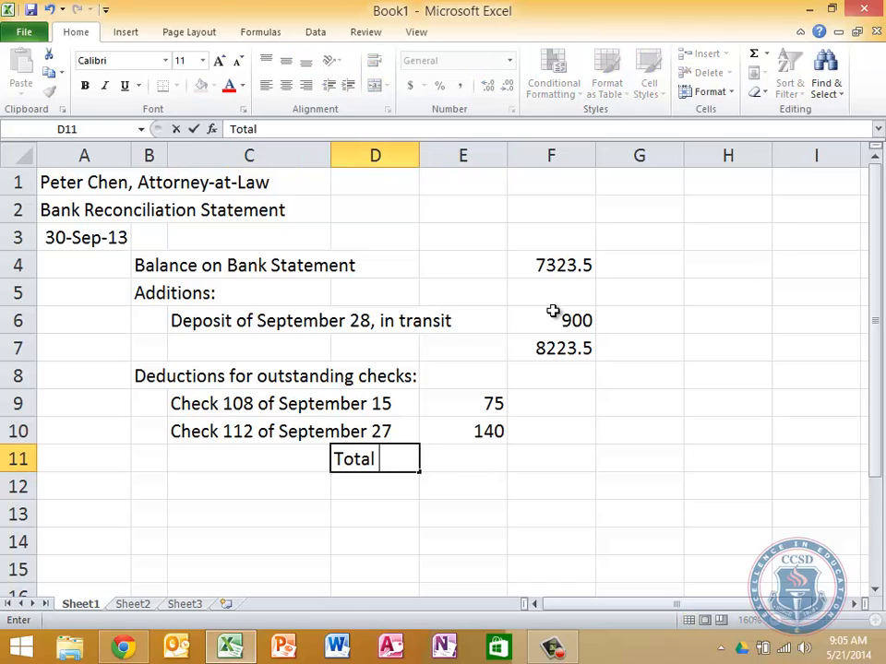
pyautogui.write('outstanding Ch')
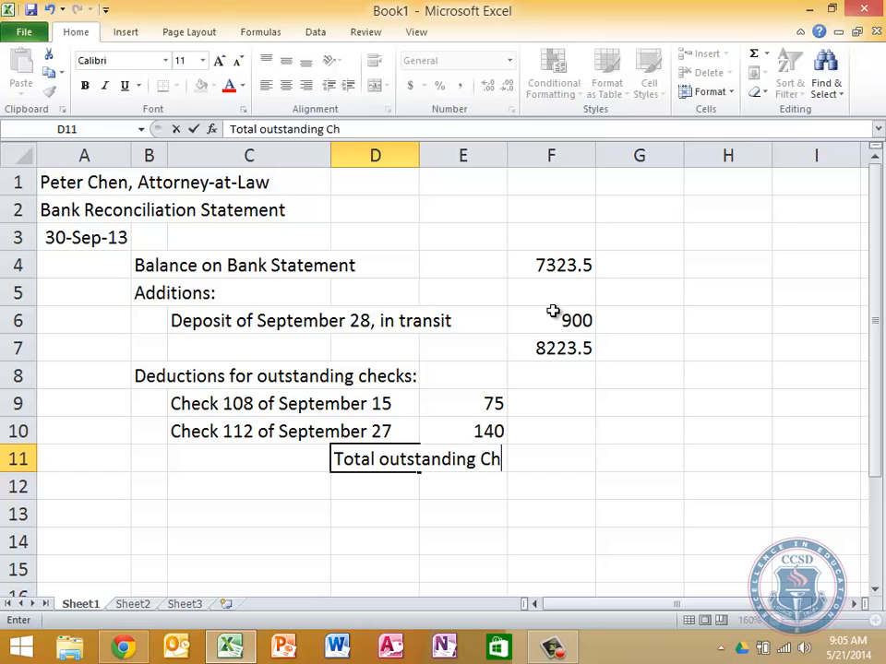
pyautogui.press('BackSpace')
pyautogui.press('BackSpace')
pyautogui.write('checks')
pyautogui.press('Tab')
pyautogui.press('Tab')
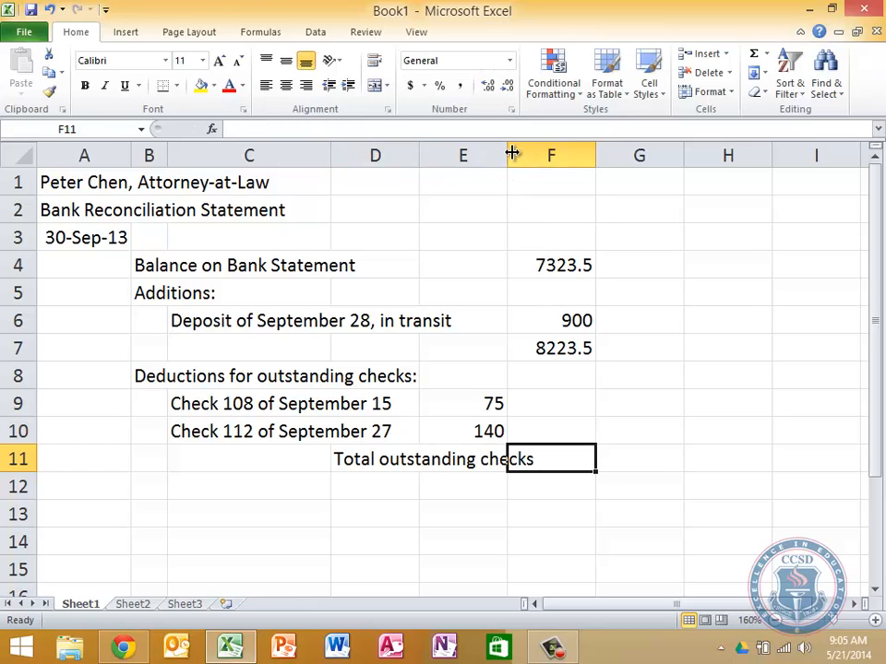
pyautogui.moveTo(514, 156); pyautogui.dragTo(543, 160)
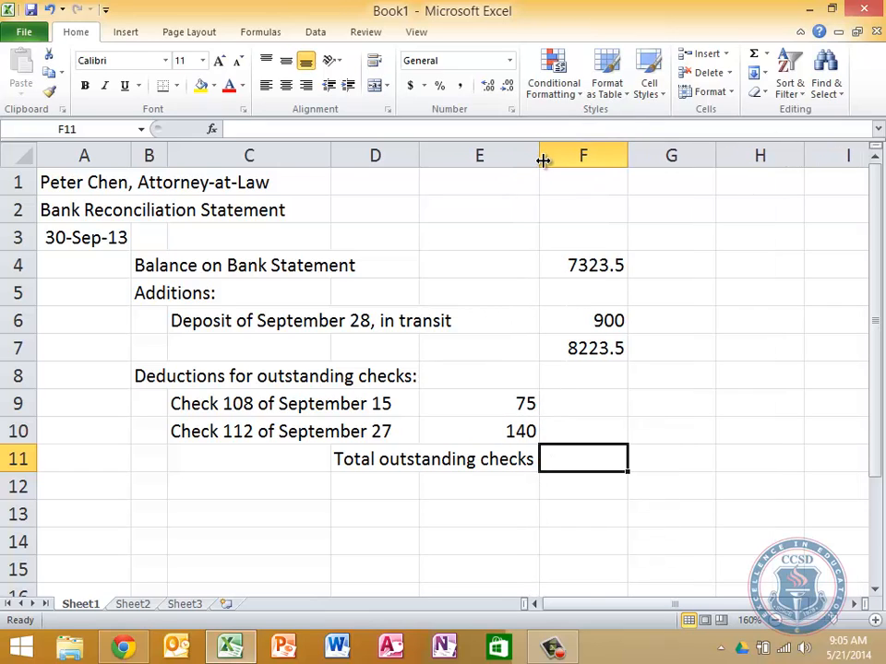
# - Add a SUM formula in cell F11 that totals the two outstanding check amounts, E9:E10
pyautogui.write('=SU')
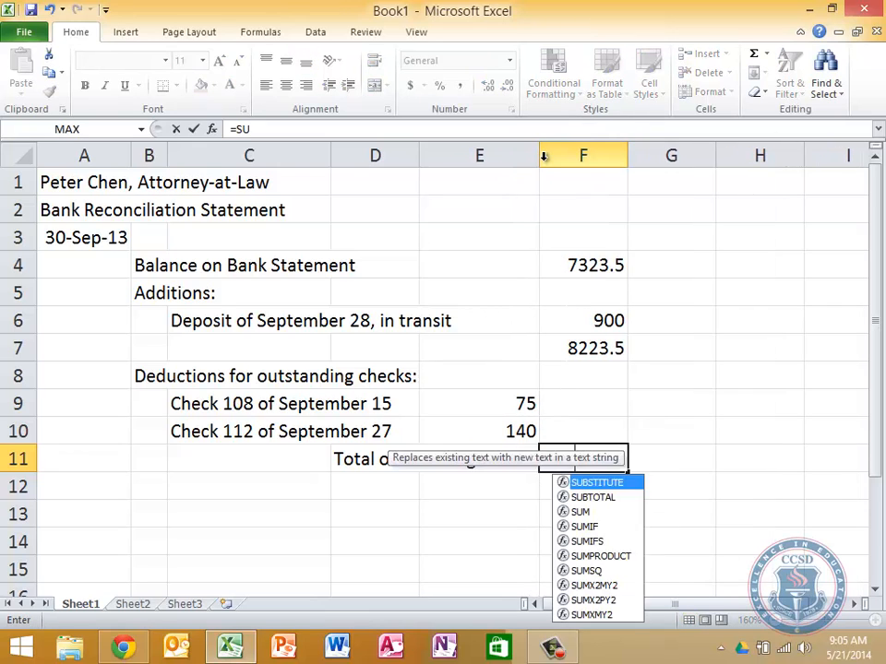
pyautogui.write('M(')
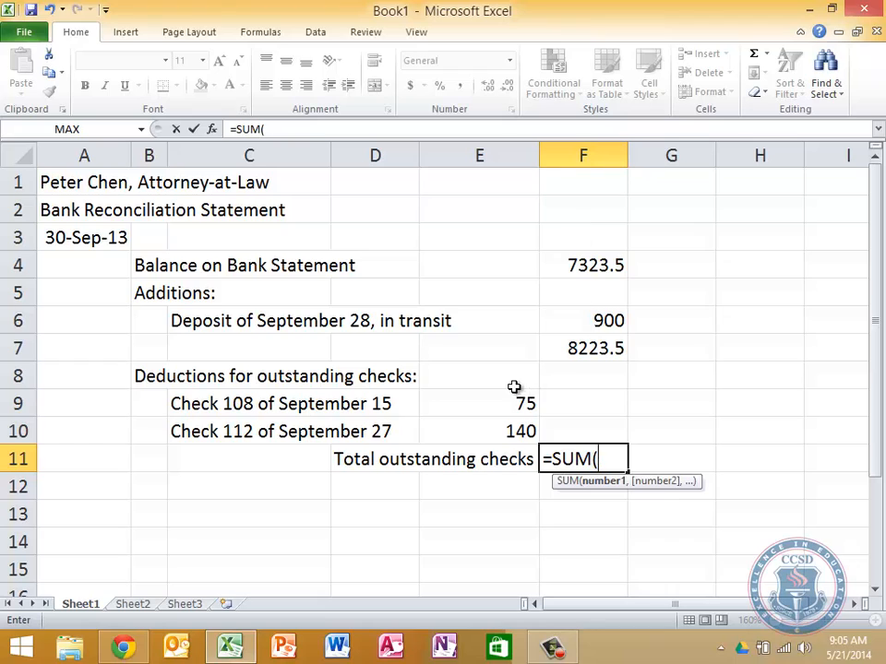
pyautogui.moveTo(504, 395); pyautogui.dragTo(500, 426)
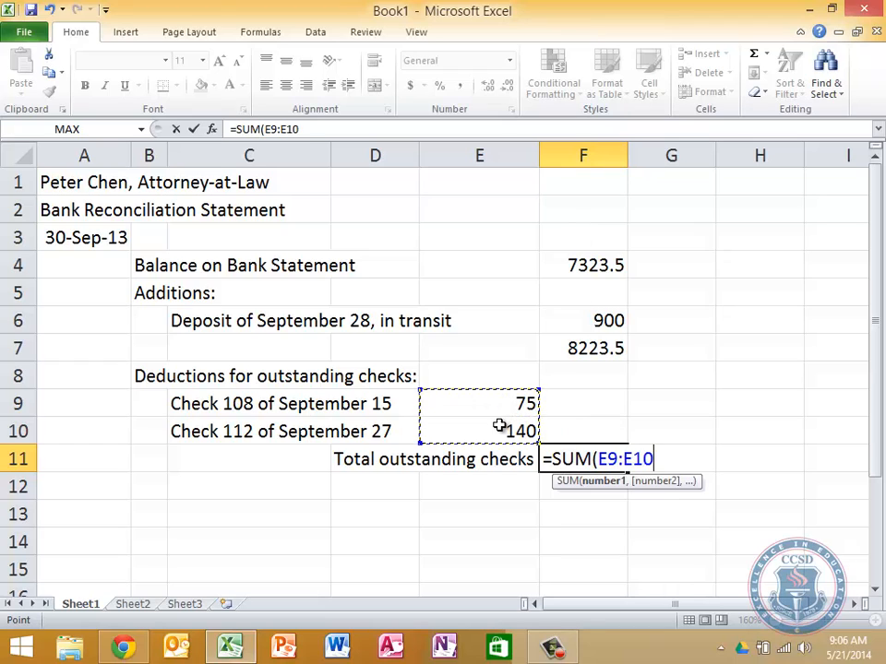
pyautogui.write(')')
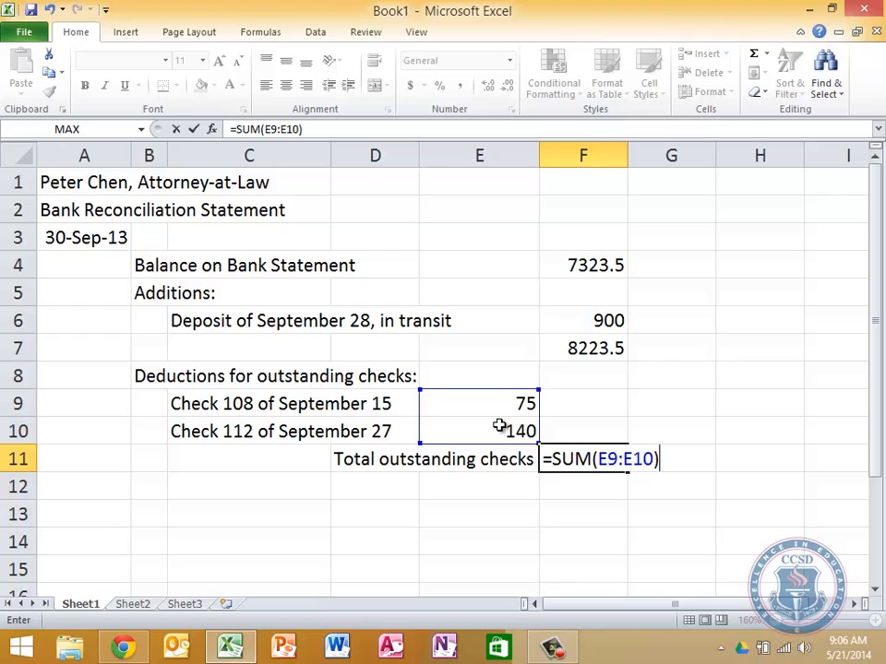
pyautogui.press('Return')
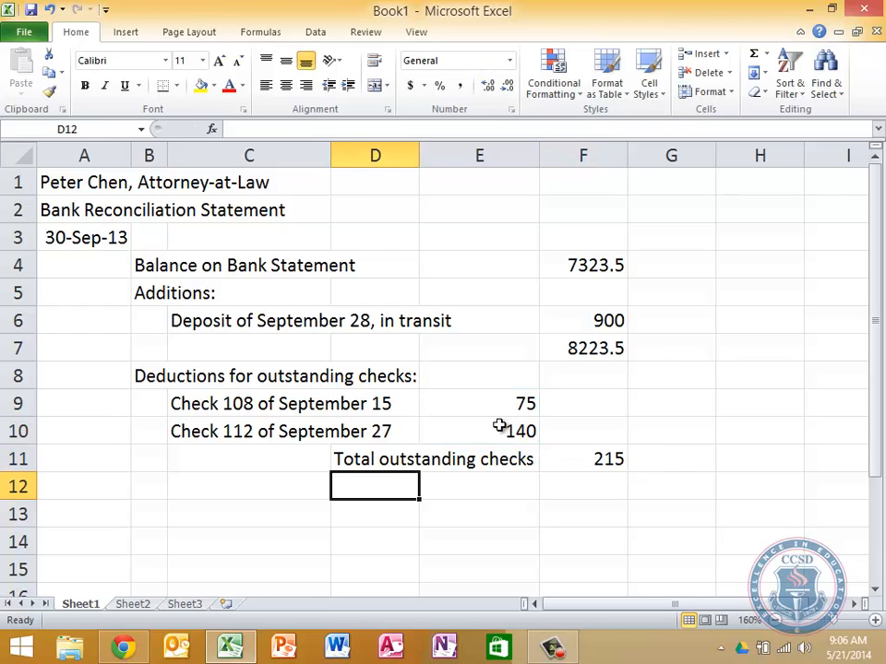
# - Enter the formula =F7-F11 in cell F12 to subtract the outstanding checks from the subtotal
pyautogui.press('Right')
pyautogui.press('Right')
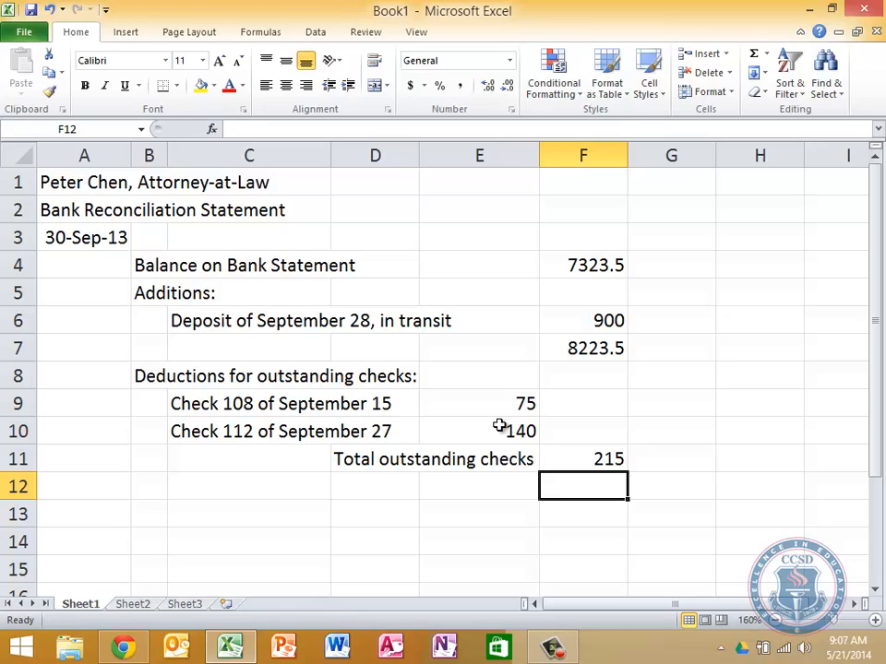
pyautogui.write('=')
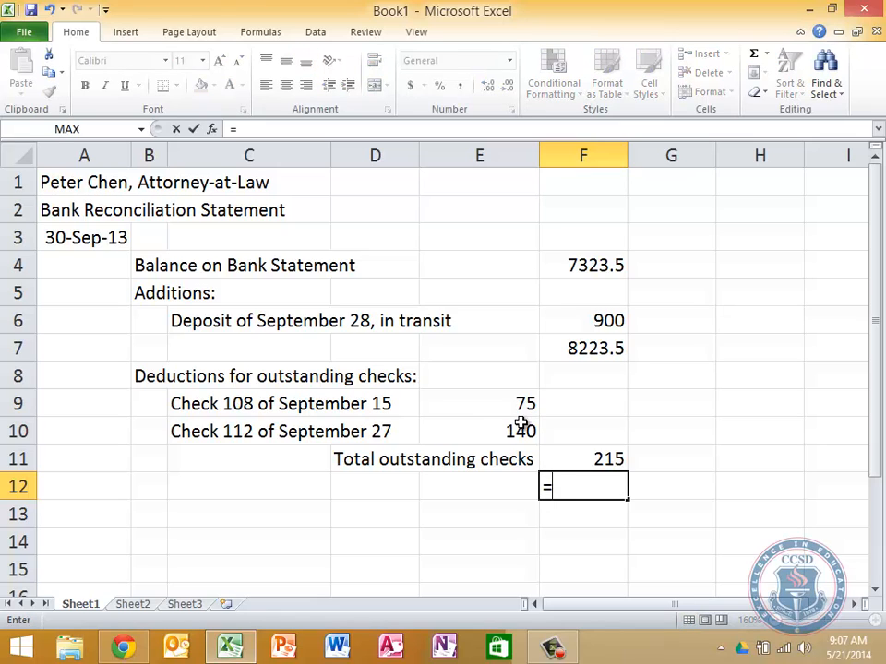
pyautogui.click(576, 353)
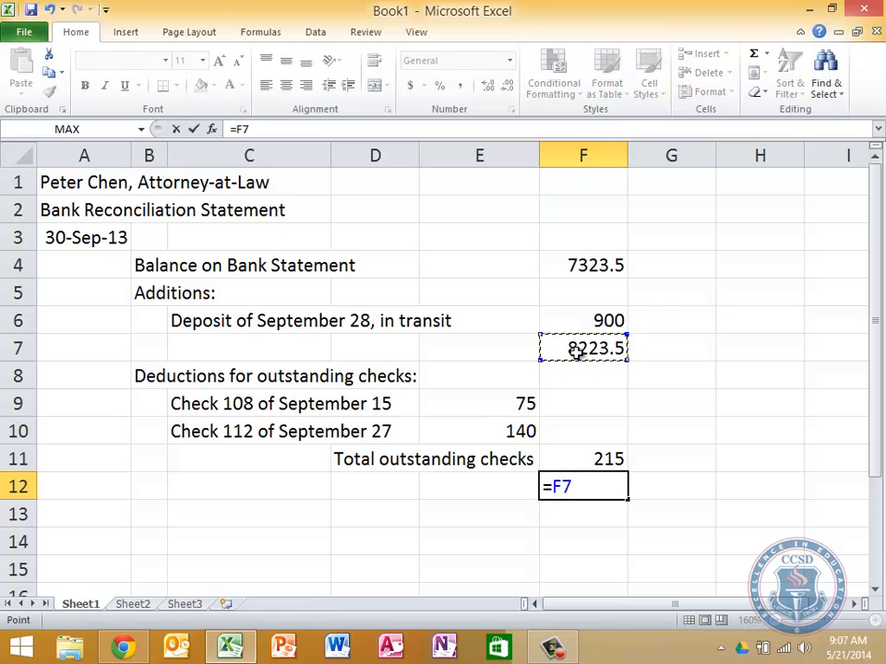
pyautogui.write('-')
pyautogui.click(595, 456)
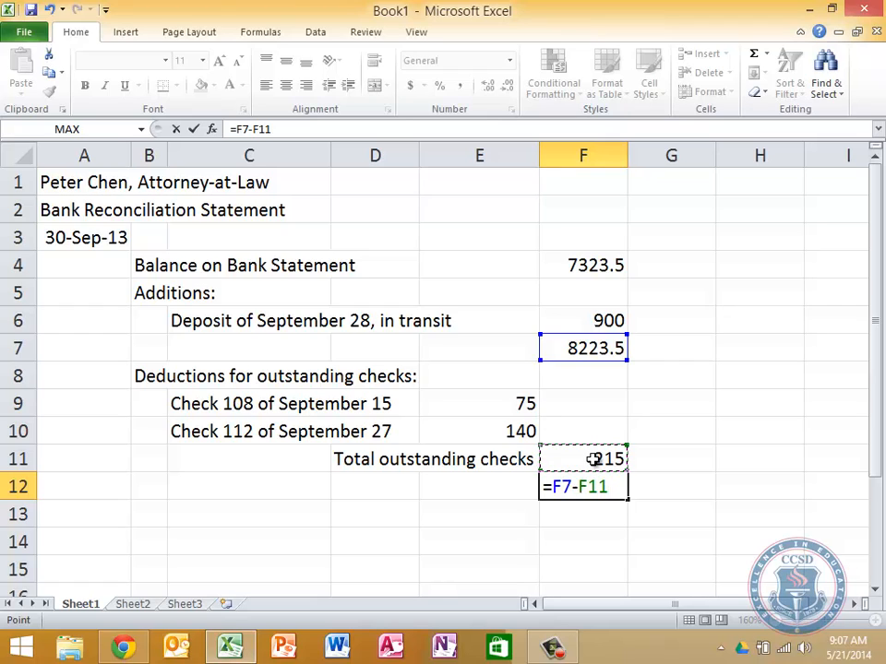
pyautogui.press('Return')
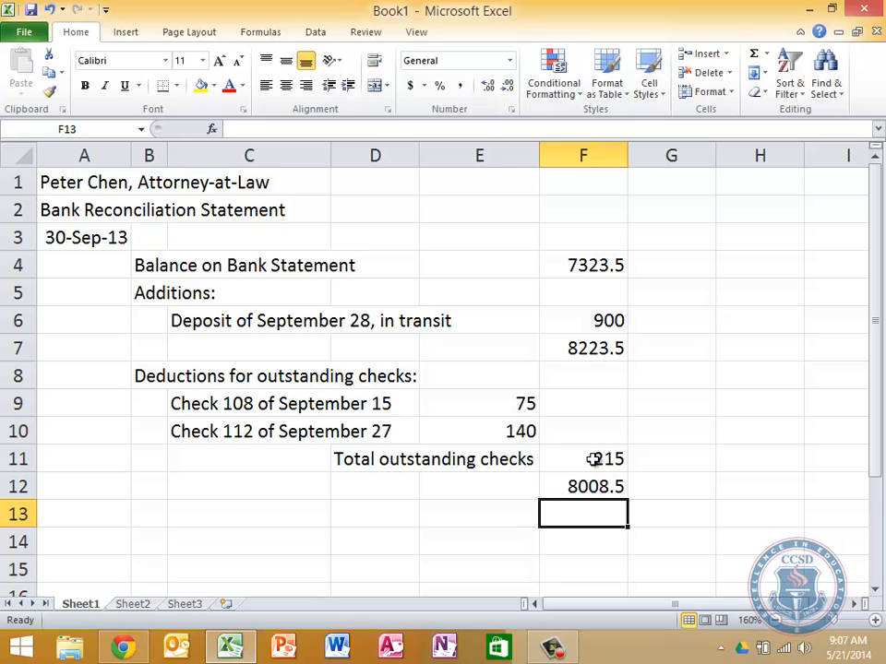
# - Apply the Total cell style to the adjusted bank balance amount in cell F12
pyautogui.press('Up')
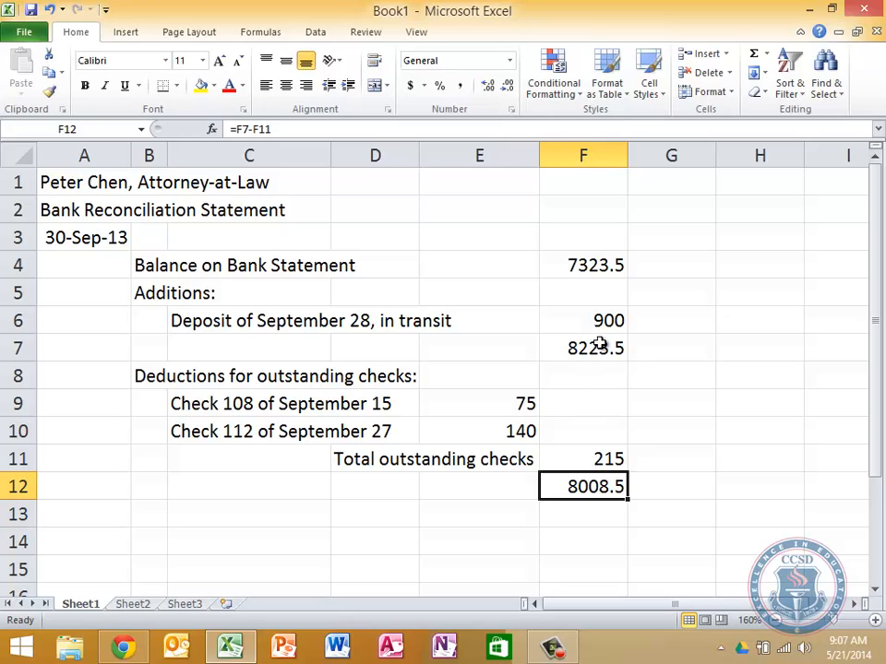
pyautogui.click(648, 92)
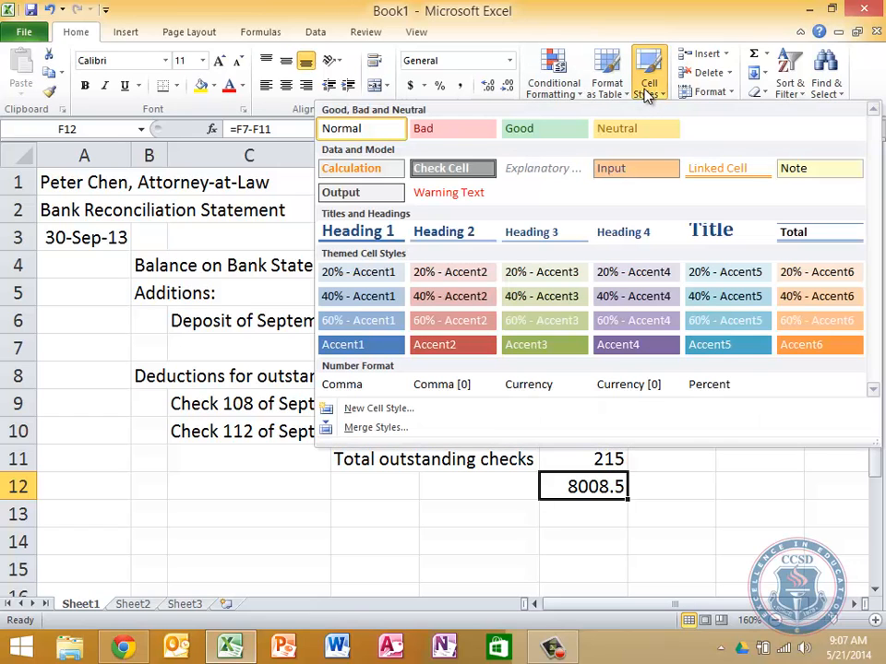
pyautogui.click(824, 242)
pyautogui.click(621, 556)
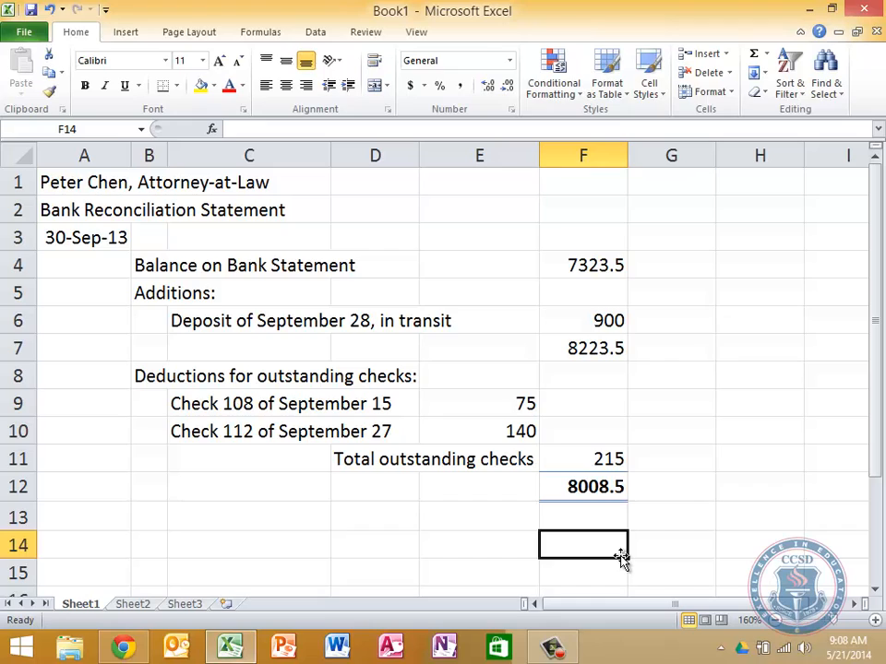
pyautogui.press('Up')
pyautogui.press('Left')
pyautogui.press('Up')
pyautogui.press('Left')
pyautogui.press('Left')
pyautogui.press('Left')
pyautogui.press('Left')
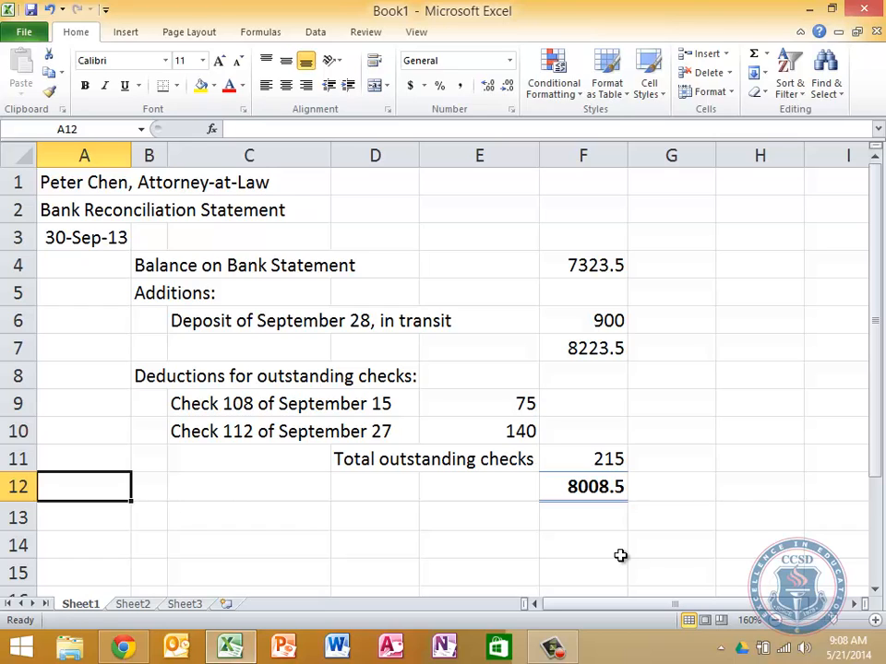
pyautogui.write('Adjusted')
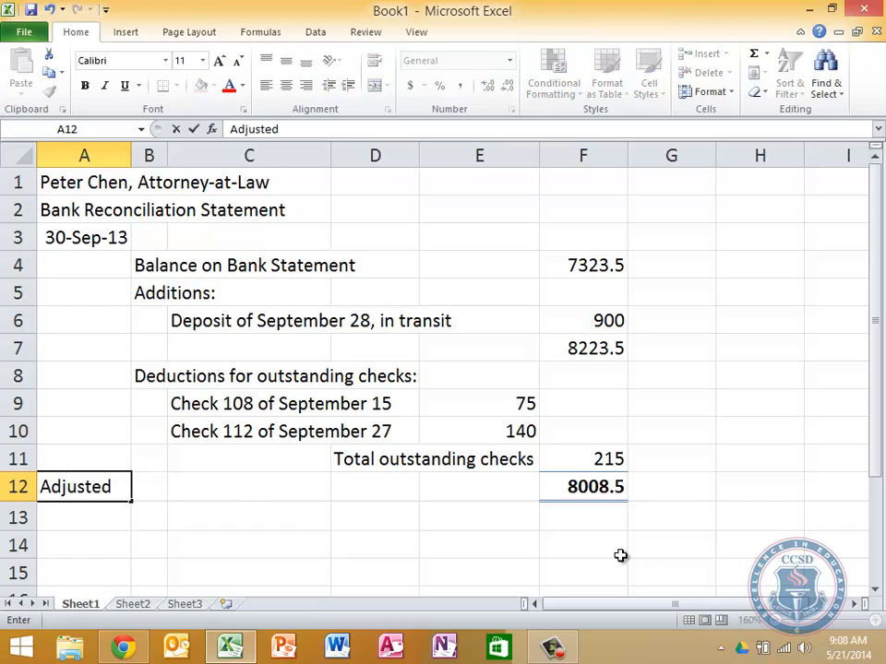
pyautogui.press('BackSpace')
pyautogui.press('BackSpace')
pyautogui.press('BackSpace')
pyautogui.press('BackSpace')
pyautogui.press('BackSpace')
pyautogui.press('BackSpace')
pyautogui.press('BackSpace')
pyautogui.press('BackSpace')
# - Enter the label "Adjusted Bank Balance" in cell B12, aligned with the other section labels
pyautogui.press('Right')
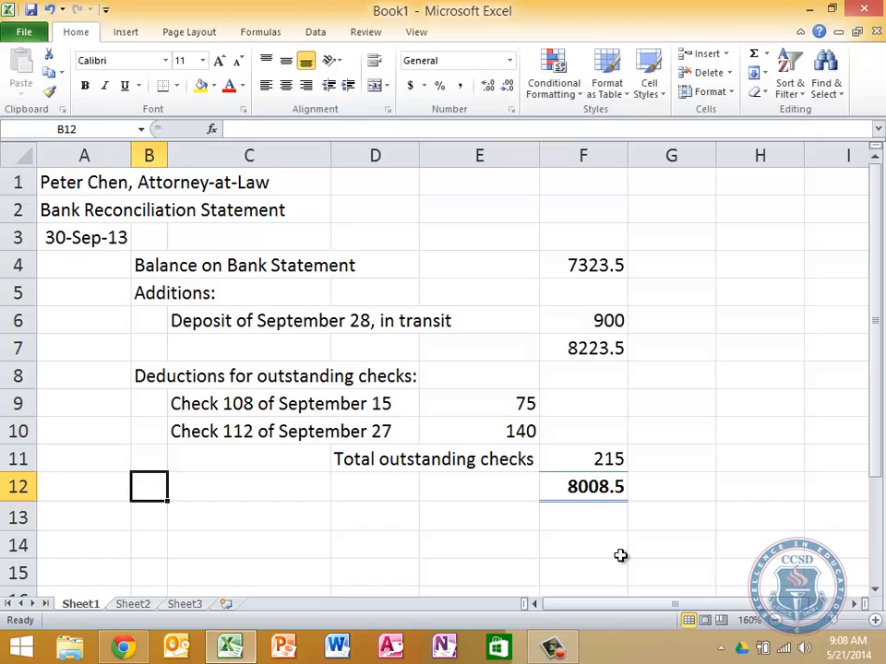
pyautogui.write('Adjusted B')
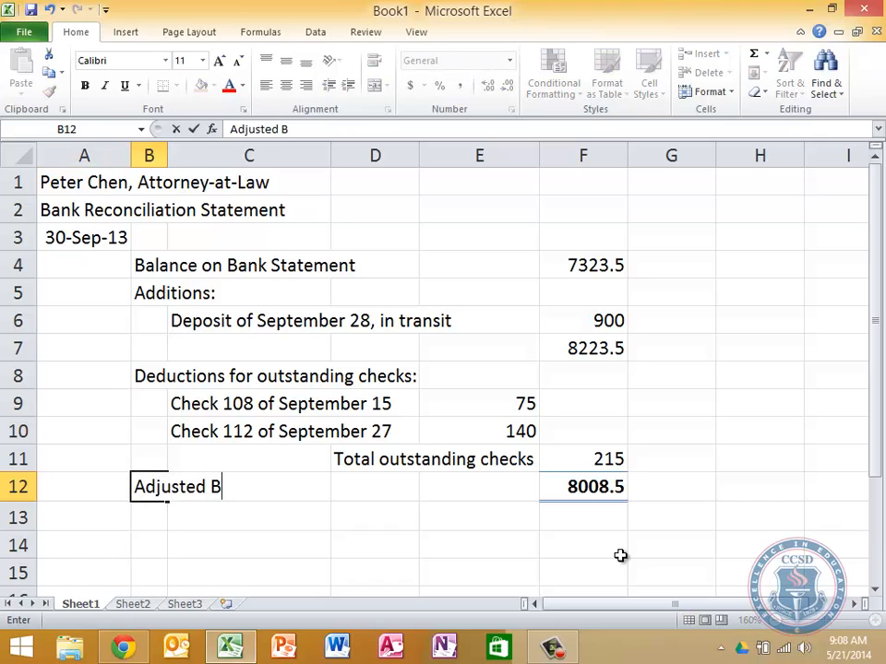
pyautogui.write('ank Balance')
pyautogui.press('Return')
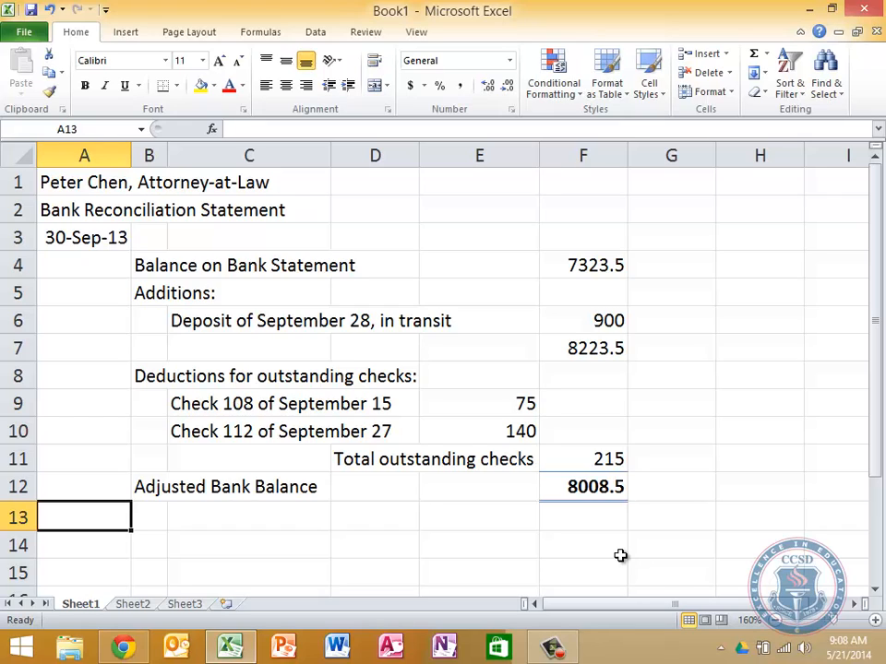
# - Enter the label "Balance in books" in cell B14, leaving row 13 blank below the adjusted bank balance
pyautogui.press('Down')
pyautogui.press('Right')
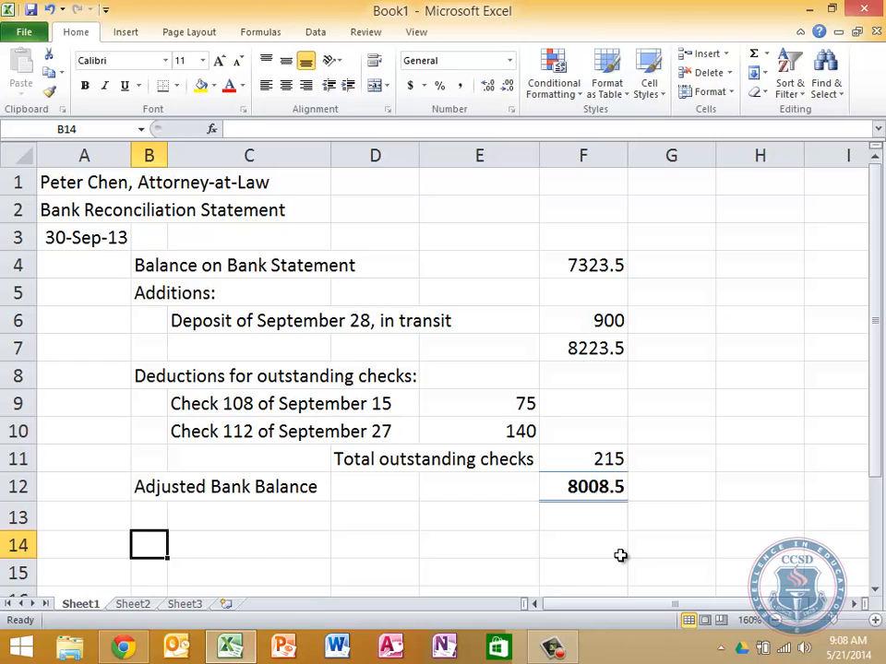
pyautogui.write('Balance in ')
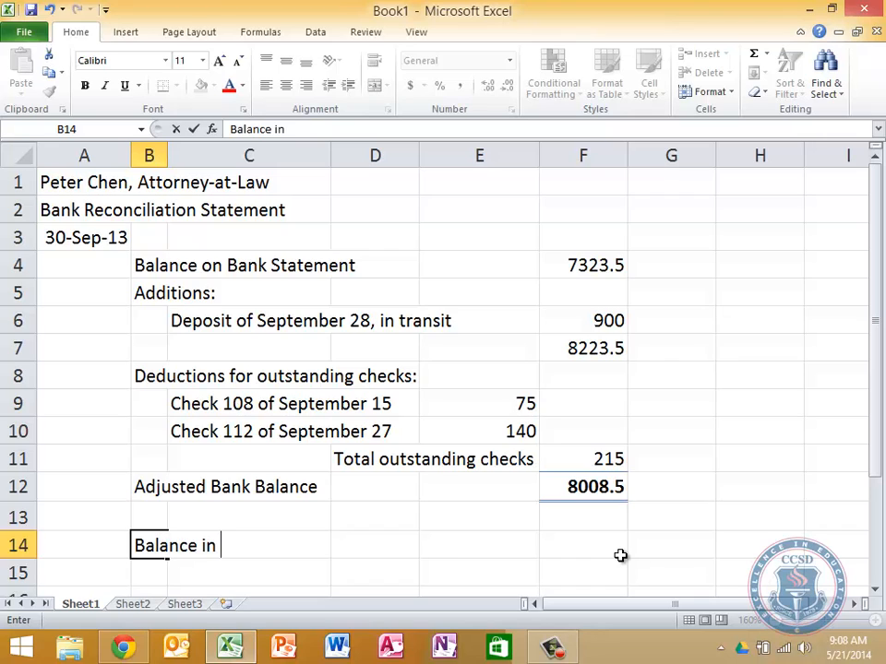
pyautogui.write('books')
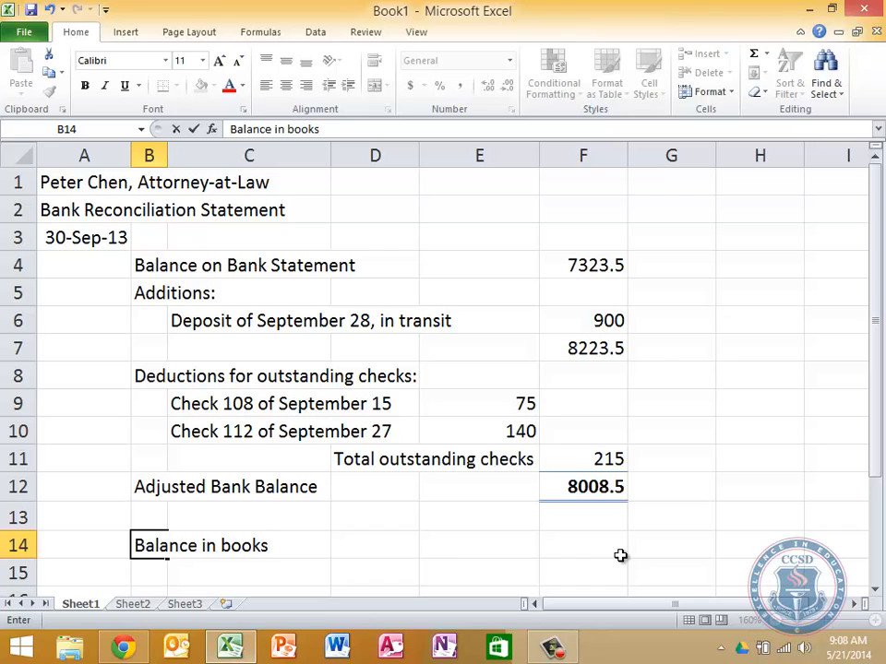
pyautogui.press('Return')
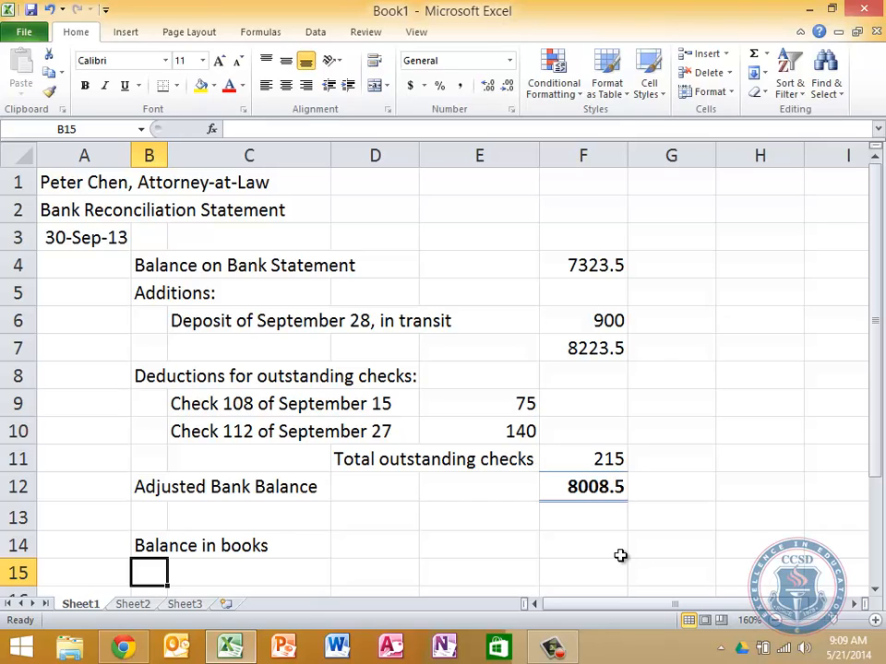
# - Enter the book balance amount of 8134 in cell F14
pyautogui.press('Up')
pyautogui.press('Right')
pyautogui.press('Right')
pyautogui.press('Right')
pyautogui.press('Right')
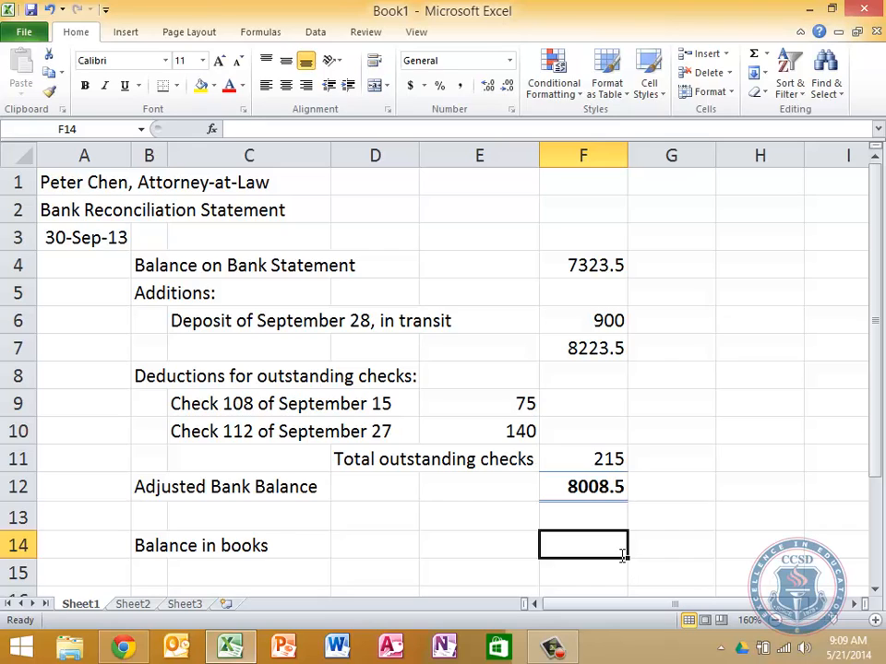
pyautogui.write('81')
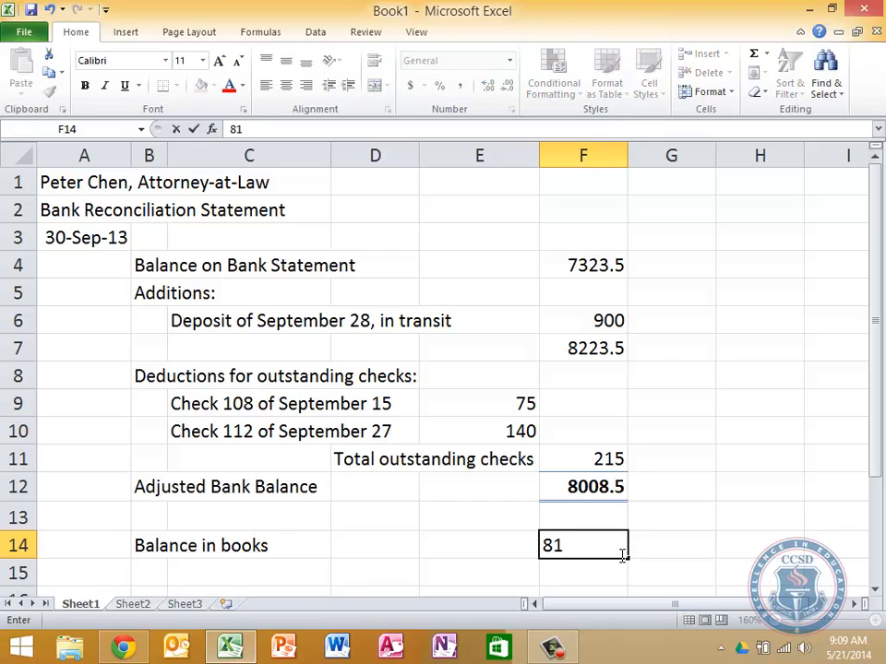
pyautogui.write('34')
pyautogui.press('Return')
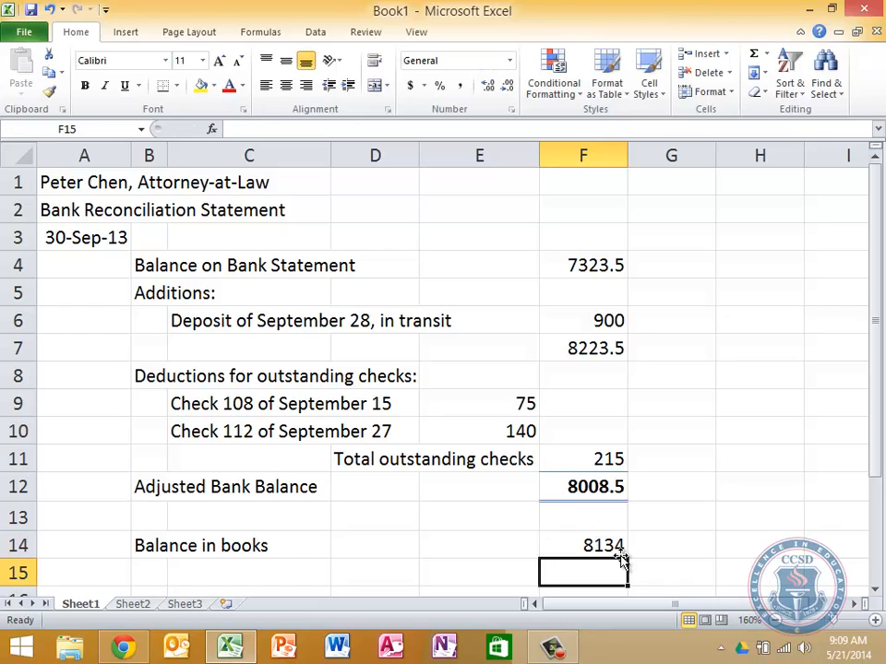
# - Enter the section label "Deductions:" in cell B15 under the book balance and select cell C16
pyautogui.press('Left')
pyautogui.press('Left')
pyautogui.press('Left')
pyautogui.press('Left')
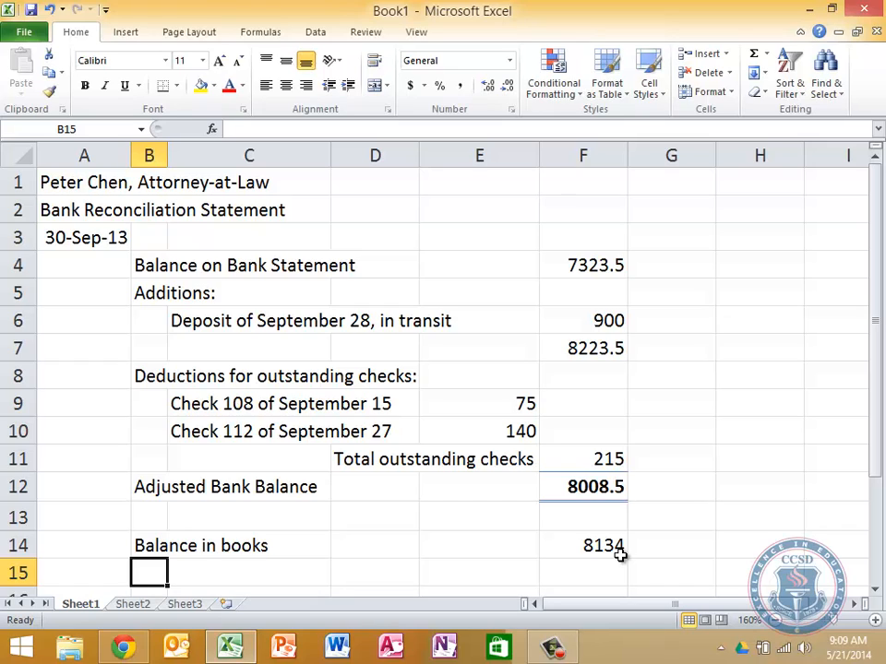
pyautogui.write('Deductions')
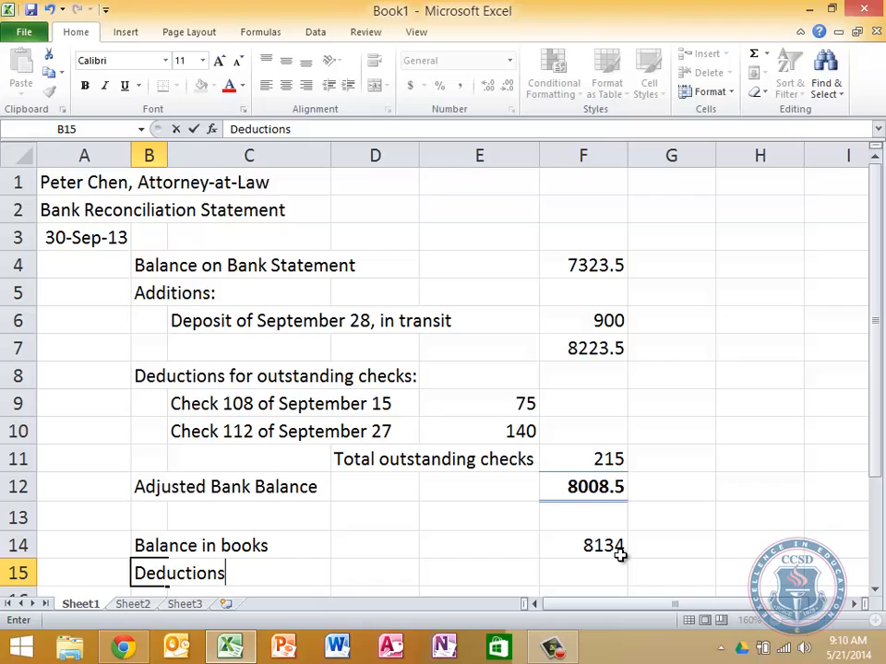
pyautogui.write(':')
pyautogui.press('Return')
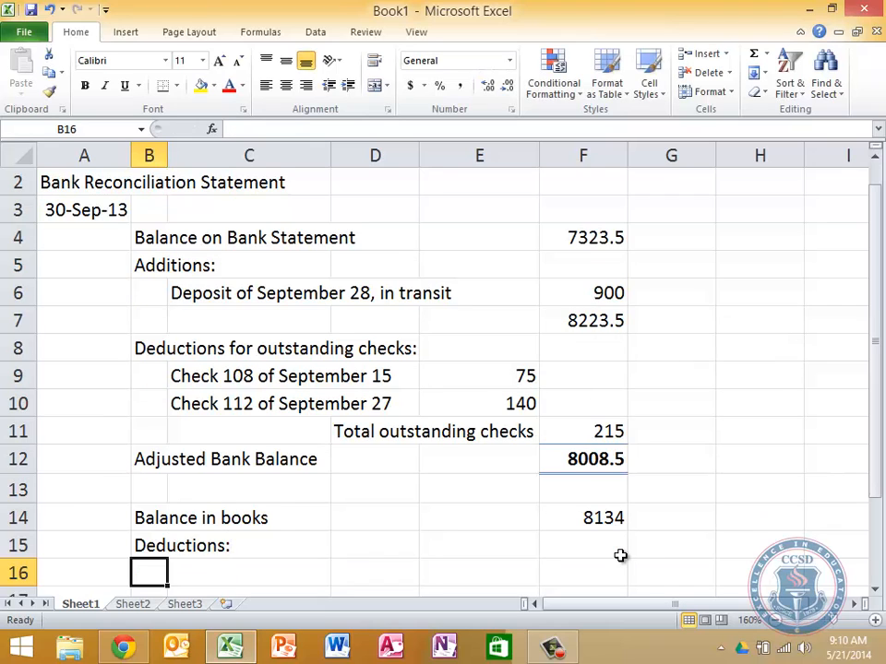
pyautogui.press('Right')
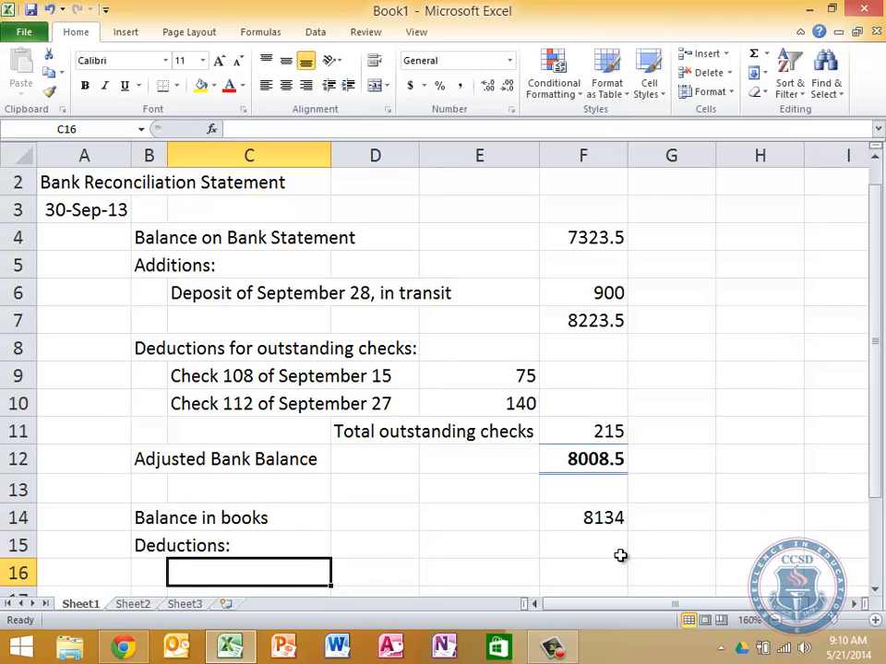
# - Enter the deduction label "NSF check" in cell C16 with its amount of 118 in cell E16
pyautogui.write('NSF')
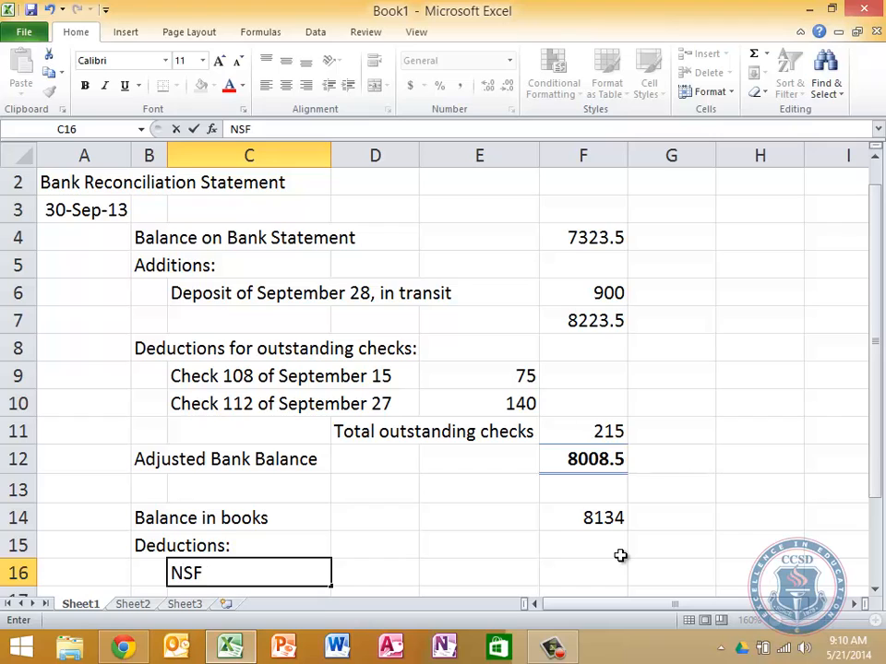
pyautogui.write('check')
pyautogui.press('Tab')
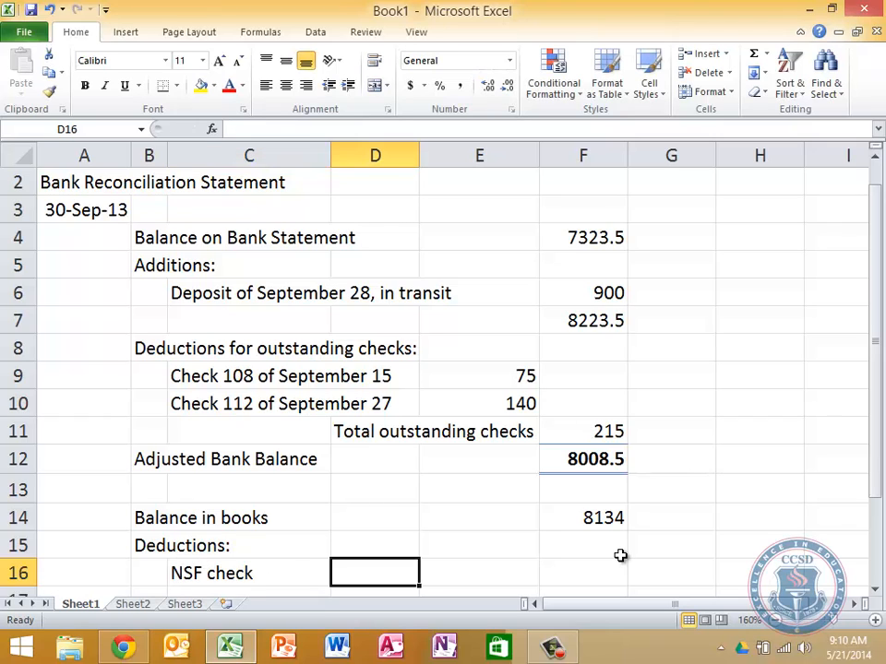
pyautogui.press('Tab')
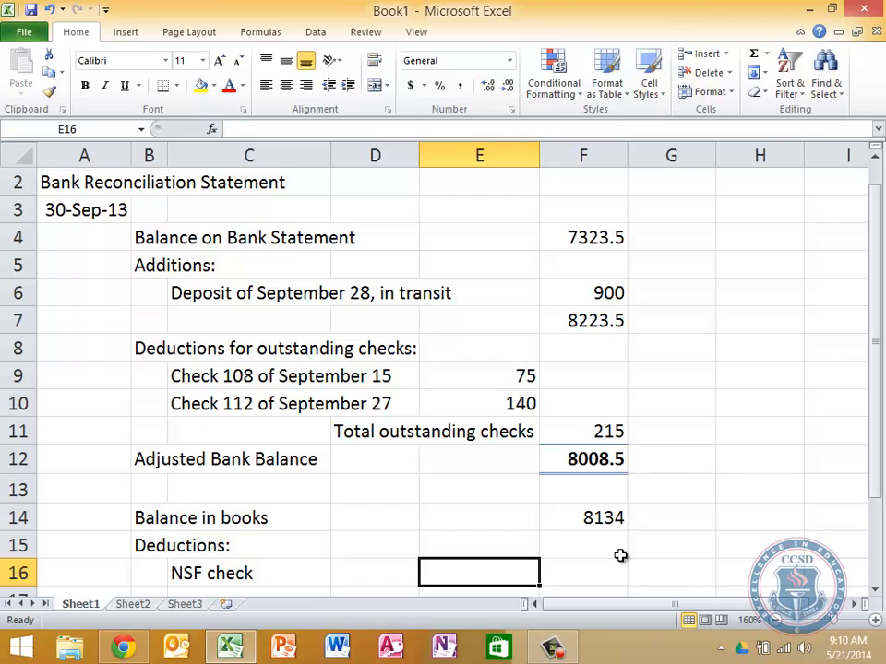
pyautogui.write('118')
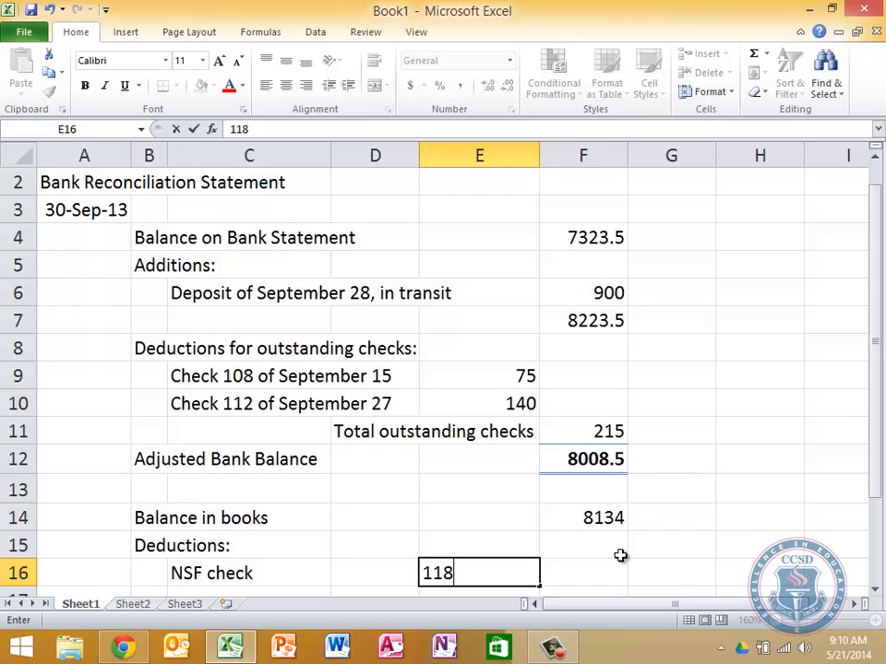
pyautogui.press('Return')
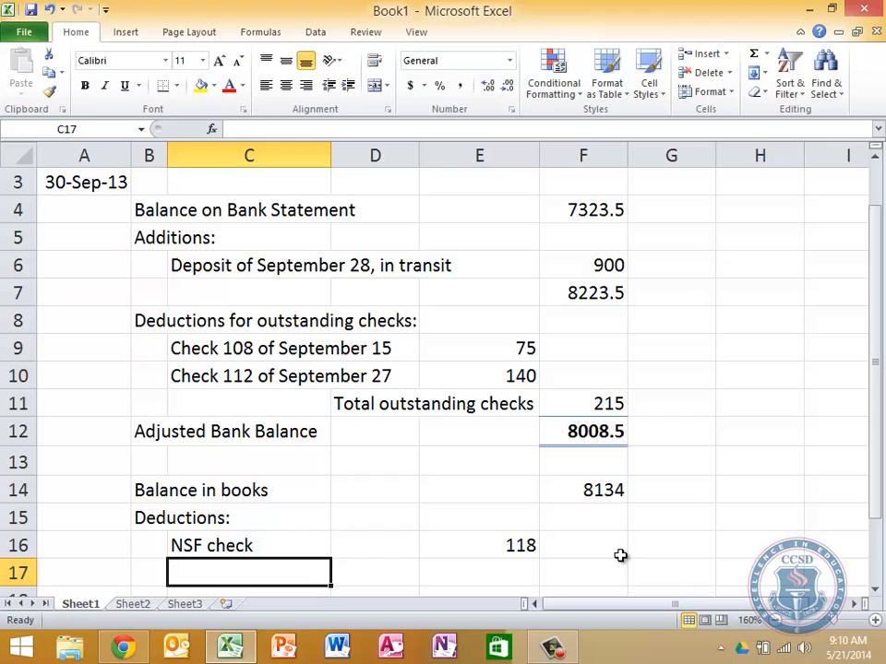
# - Enter the deduction label "Bank service charge" in cell C17 with its amount of 7.50 in cell E17
pyautogui.write('Bank')
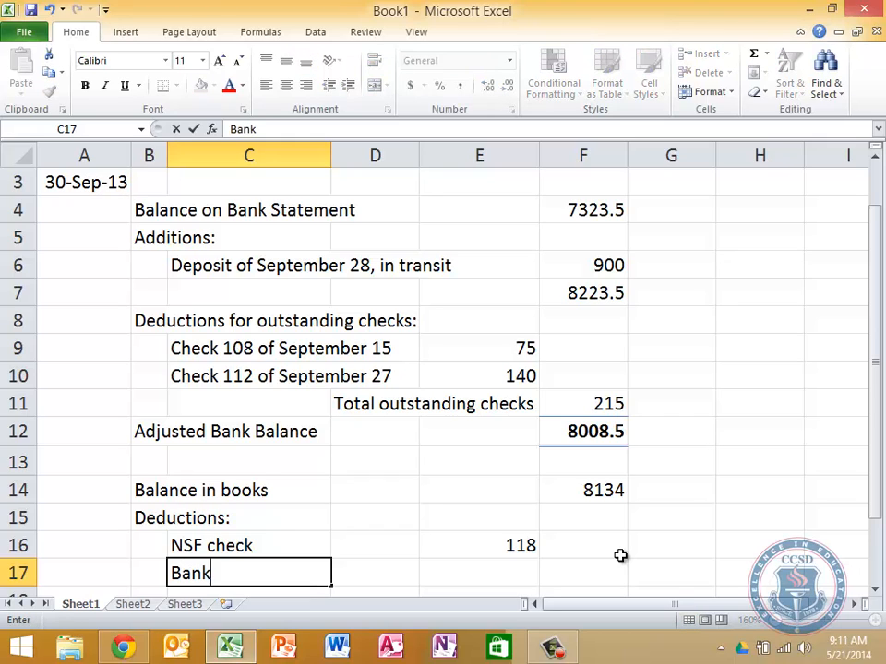
pyautogui.write(' service charge')
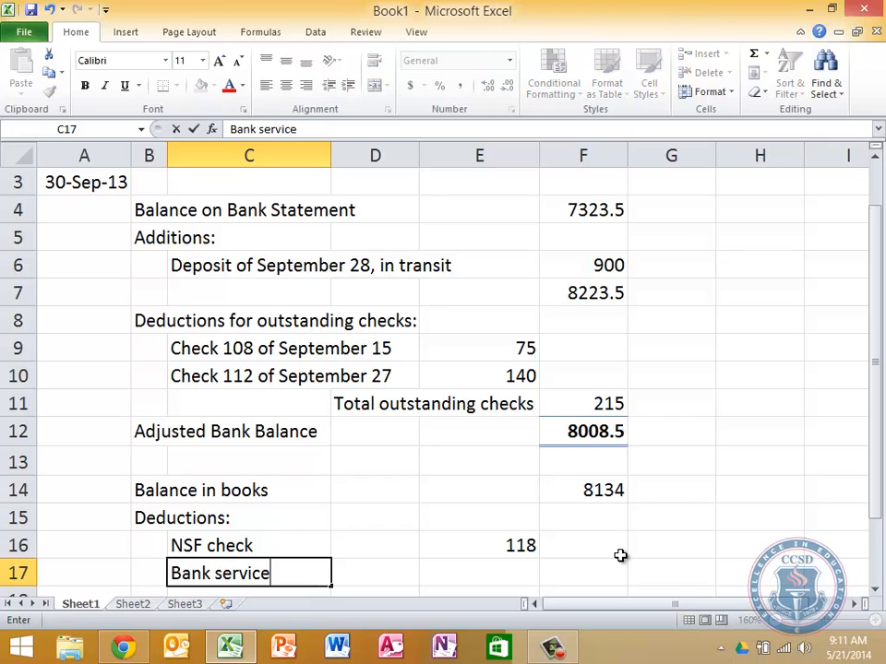
pyautogui.press('Tab')
pyautogui.press('Tab')
pyautogui.write('7.50')
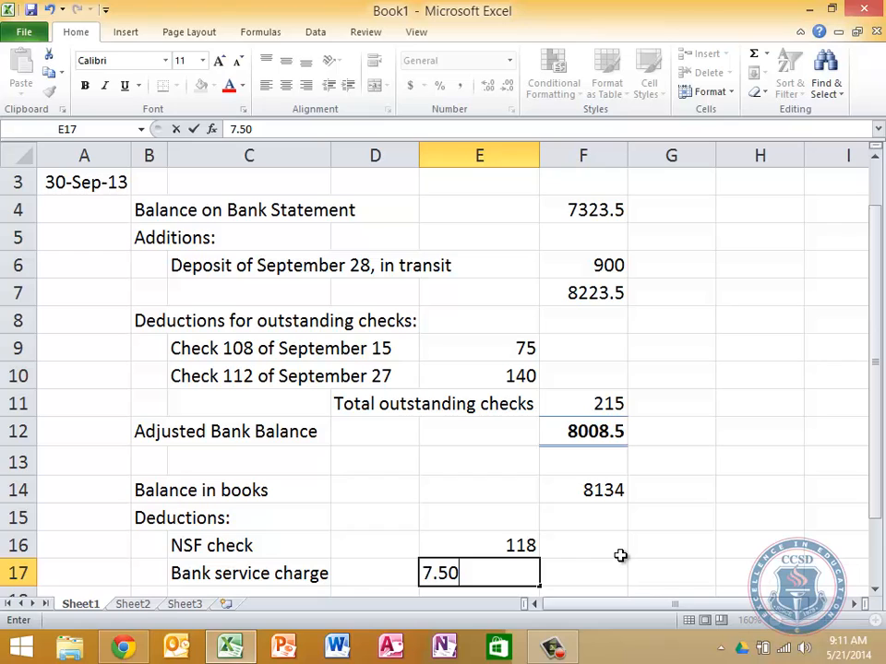
pyautogui.press('Return')
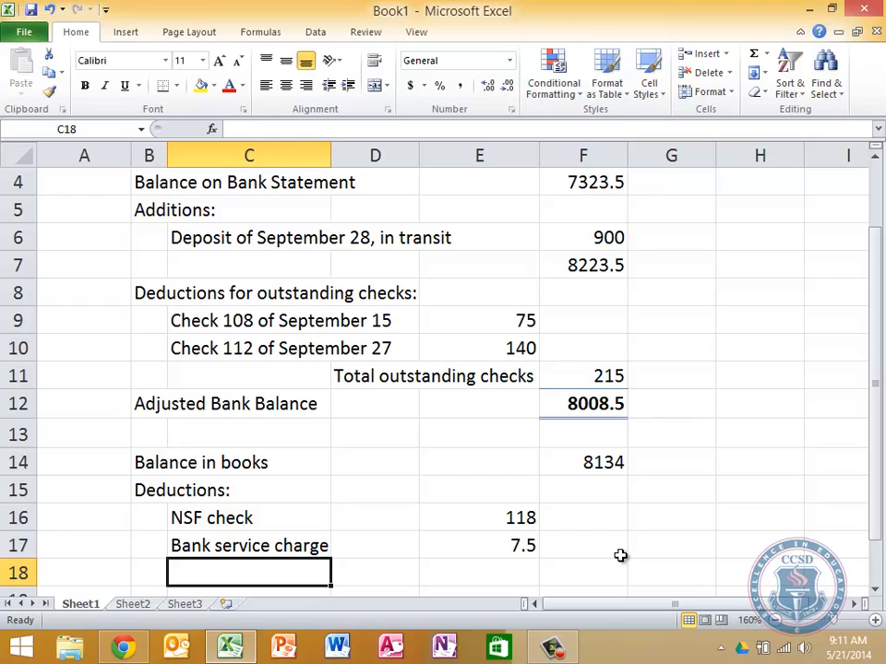
# - Enter the label "Adjusted book balance" in cell B18, aligned with the other section labels
pyautogui.press('Left')
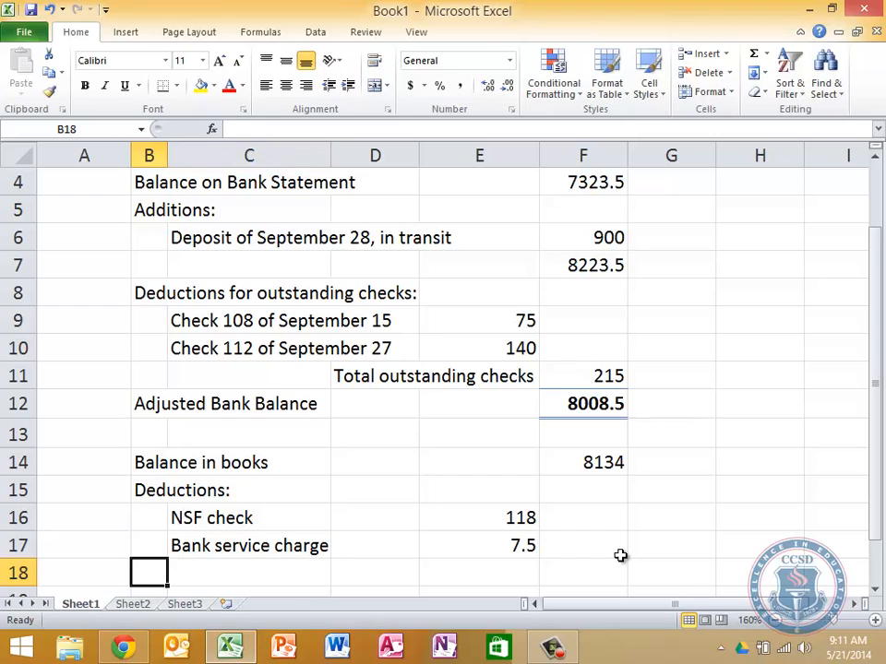
pyautogui.write('Adjusted ')
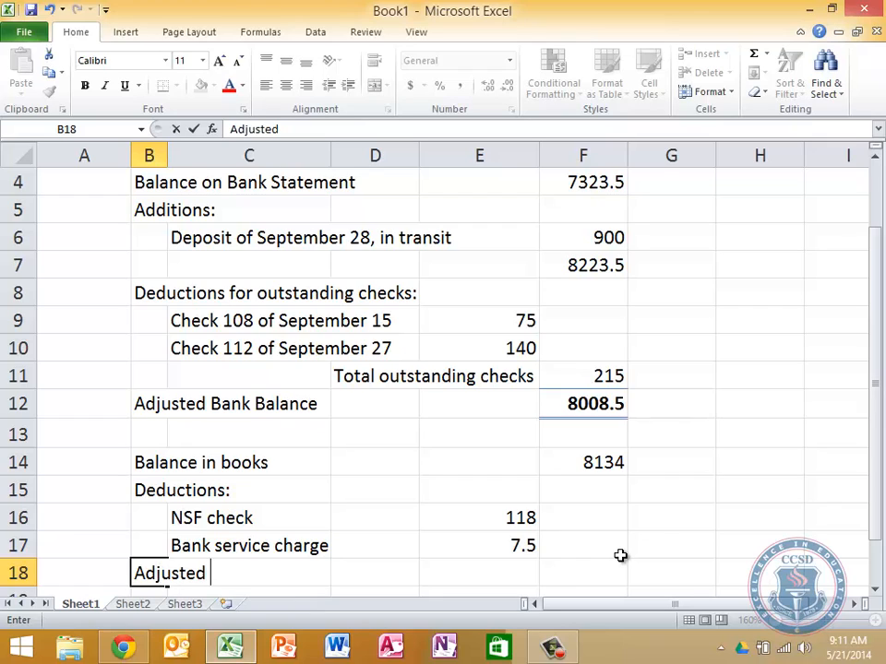
pyautogui.write('book balance')
pyautogui.press('Tab')
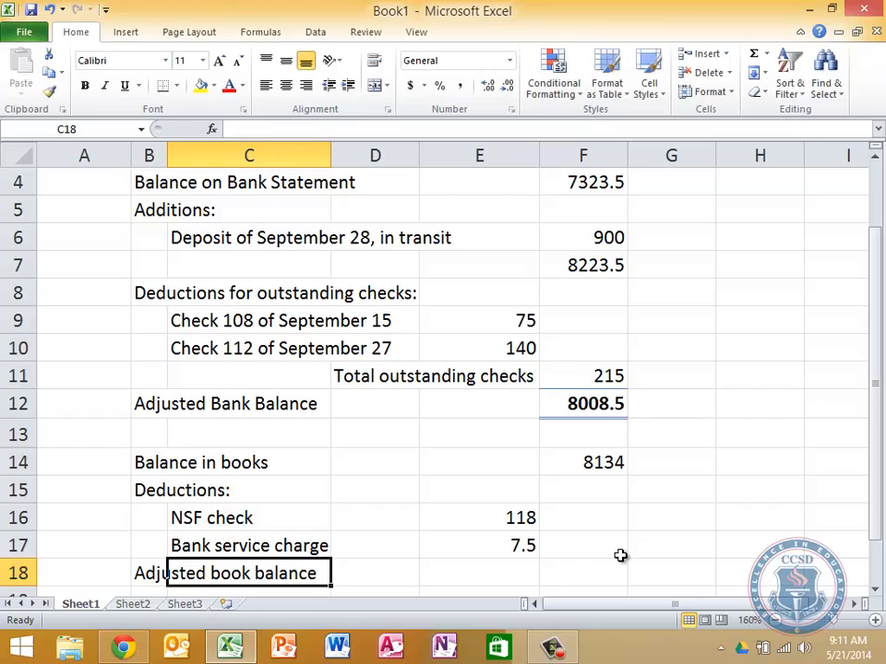
# - Total the NSF check and bank service charge in cell F17 with the formula =SUM(E16:E17)
pyautogui.press('Right')
pyautogui.press('Right')
pyautogui.press('Right')
pyautogui.press('Up')
pyautogui.press('Up')
pyautogui.press('Down')
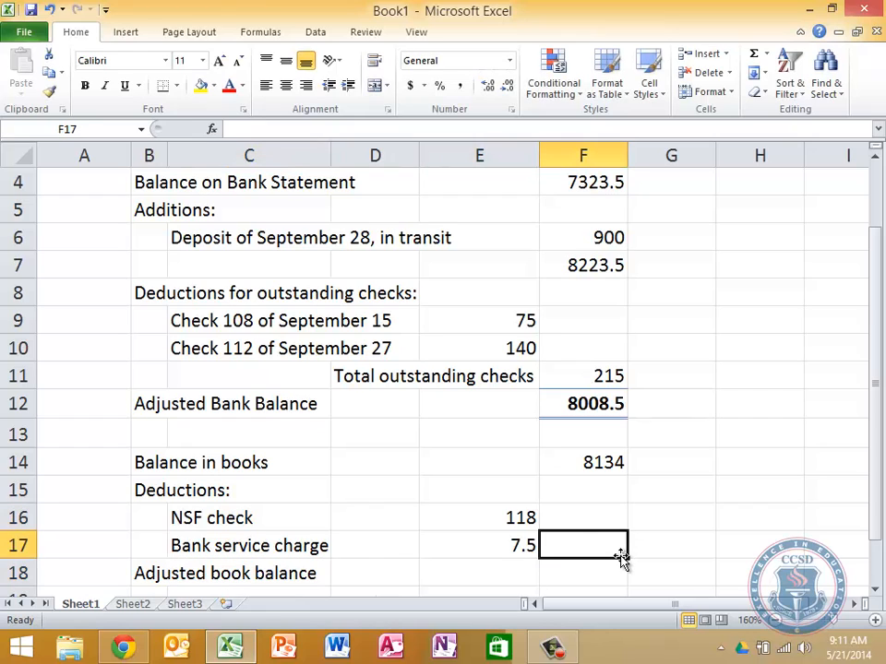
pyautogui.click(754, 55)
pyautogui.moveTo(481, 524); pyautogui.dragTo(489, 540)
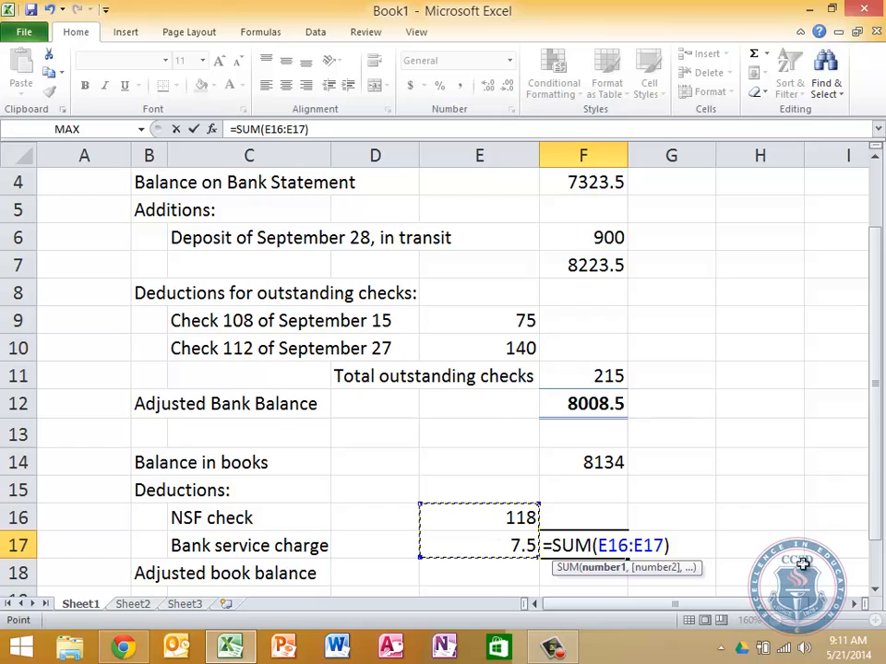
pyautogui.click(875, 591)
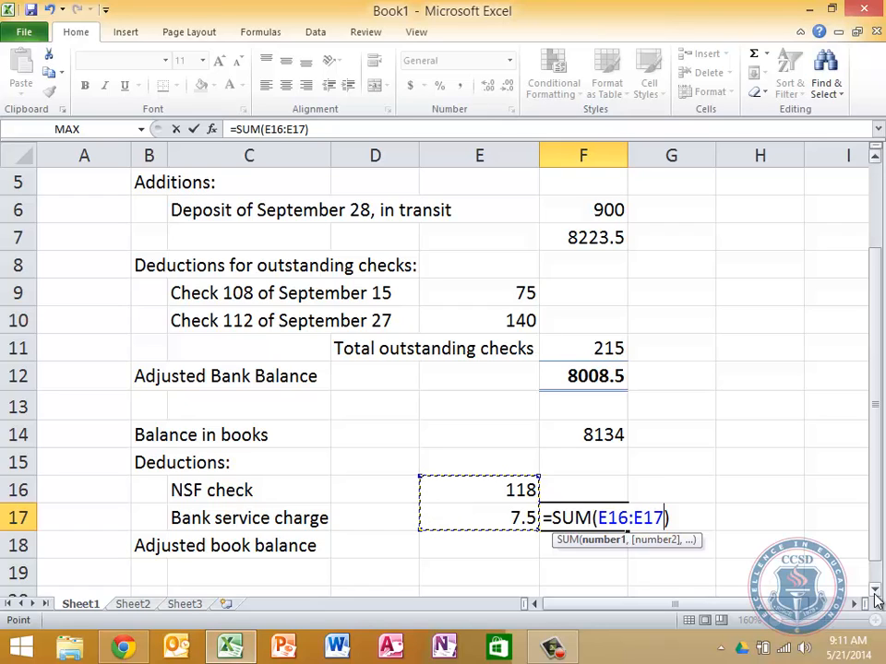
pyautogui.press('Return')
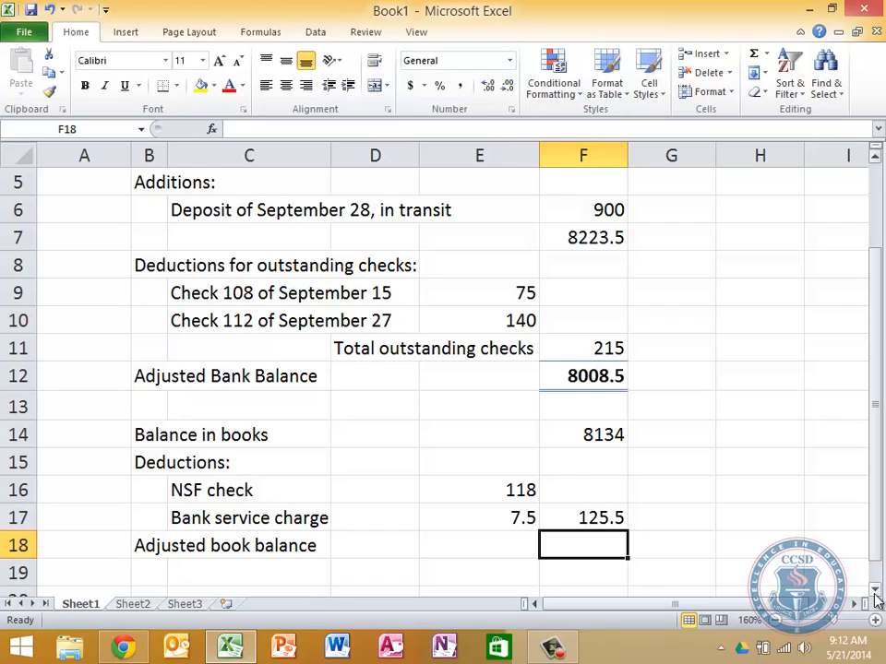
# - Calculate the adjusted book balance in cell F18 with the formula =F14-F17
pyautogui.write('=')
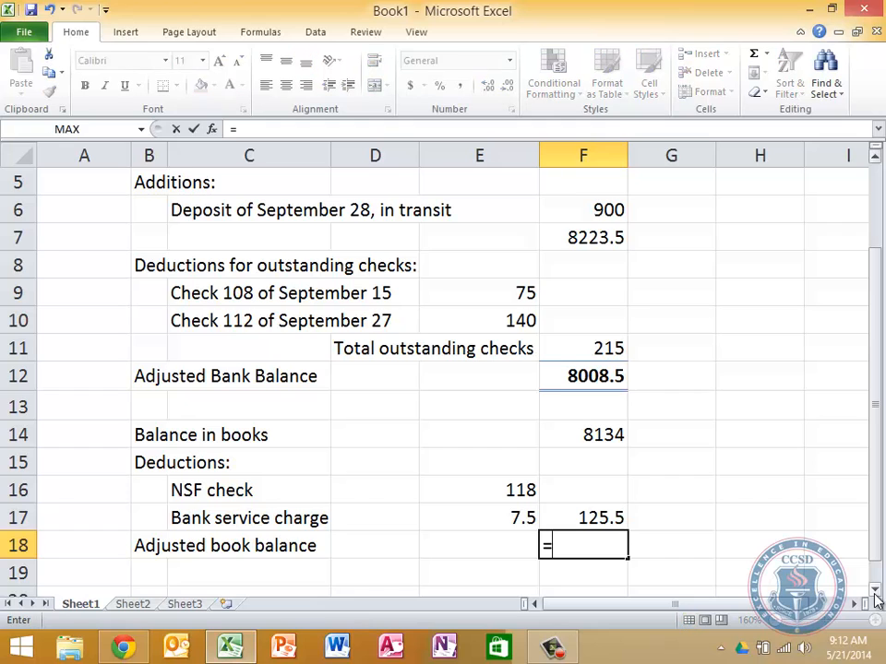
pyautogui.click(585, 433)
pyautogui.write('-')
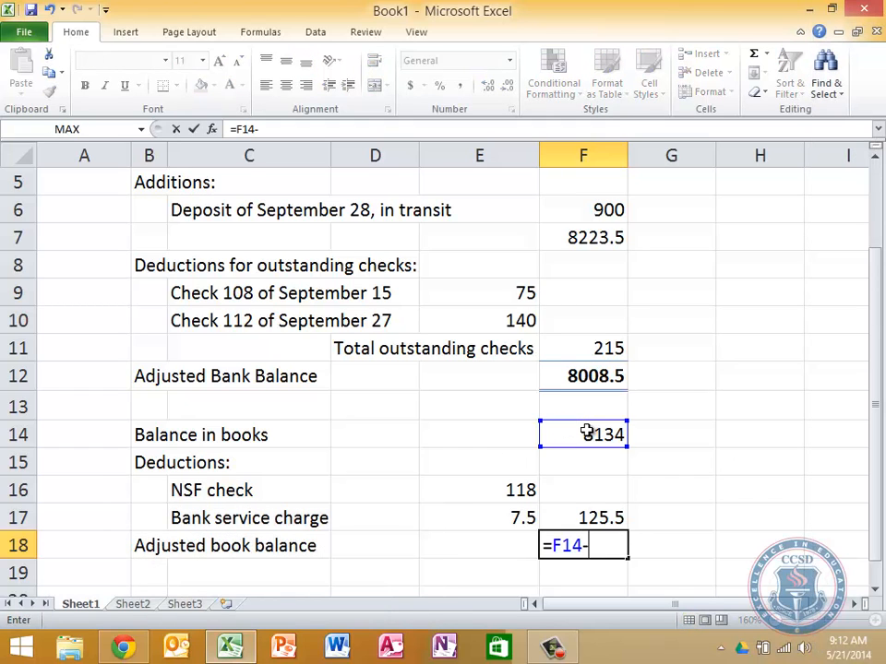
pyautogui.click(600, 518)
pyautogui.press('Return')
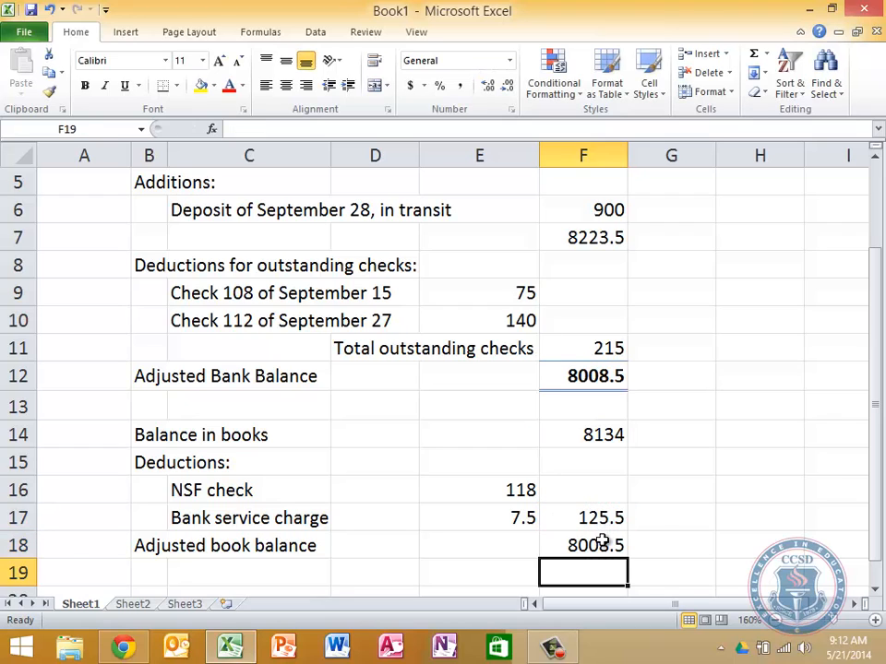
# - Apply the Total cell style to the adjusted book balance in cell F18 and deselect it
pyautogui.click(599, 545)
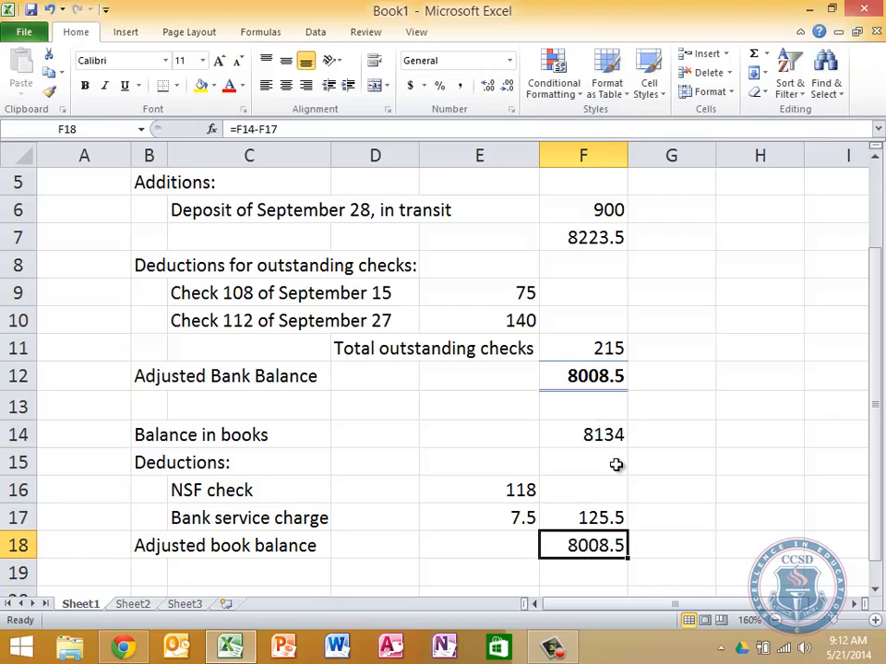
pyautogui.click(648, 78)
pyautogui.click(810, 226)
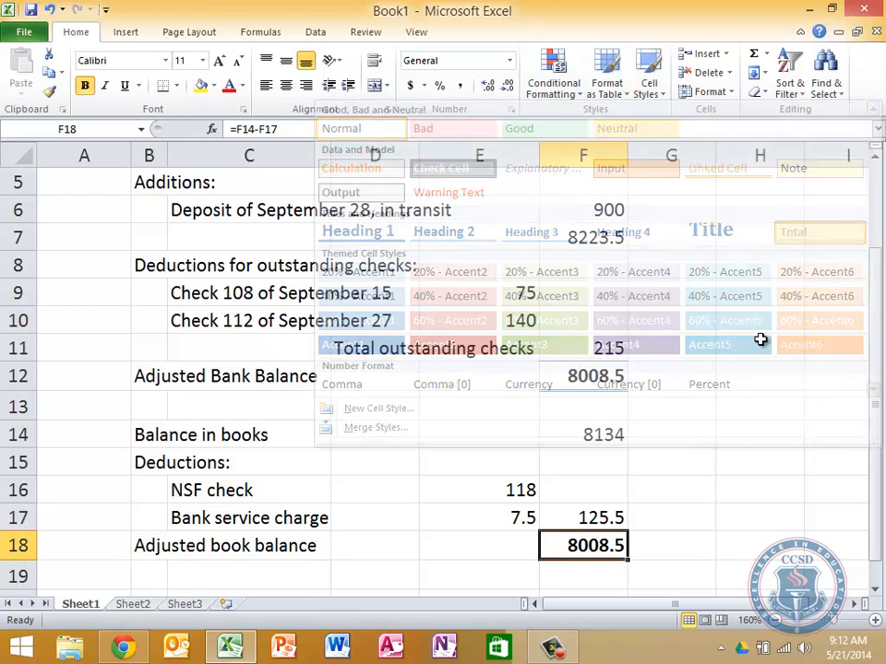
pyautogui.click(730, 488)
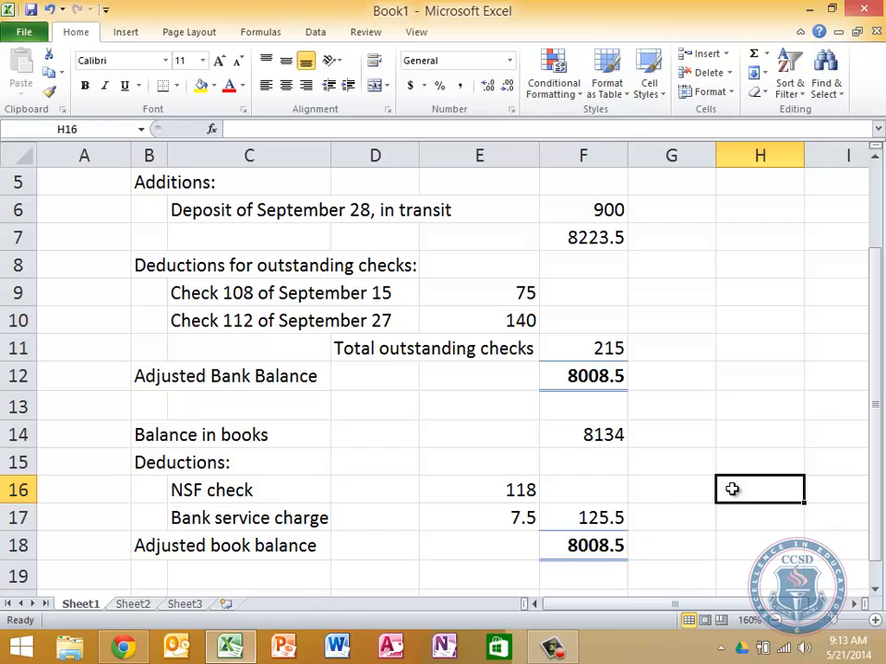
# - Clear the bank service charge amount from cell E17
pyautogui.press('Left')
pyautogui.press('Left')
pyautogui.press('Left')
pyautogui.press('Down')
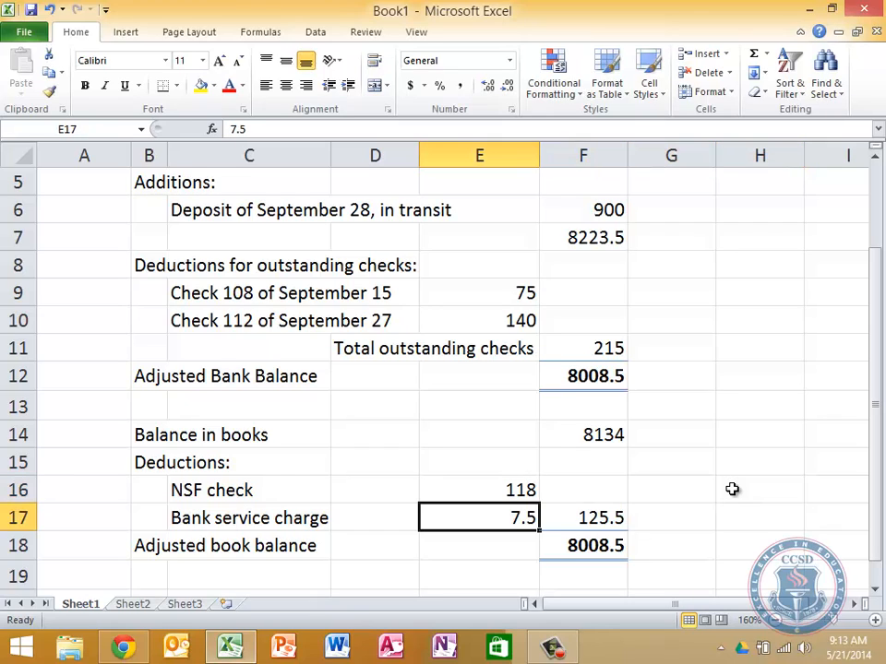
pyautogui.press('Delete')
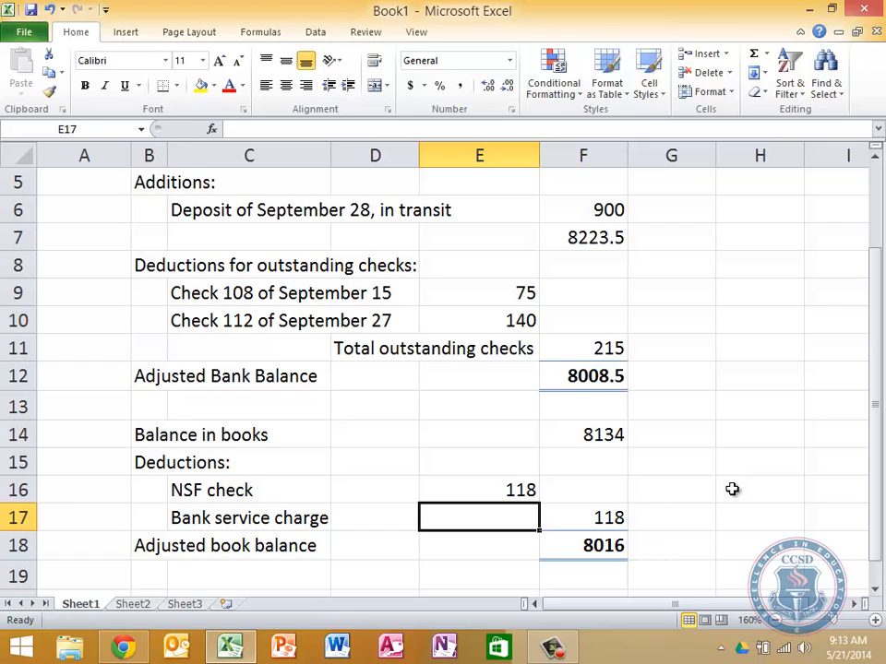
# - Calculate the difference between the adjusted bank and book balances in cell H18 with the formula =F12-F18
pyautogui.press('Right')
pyautogui.press('Down')
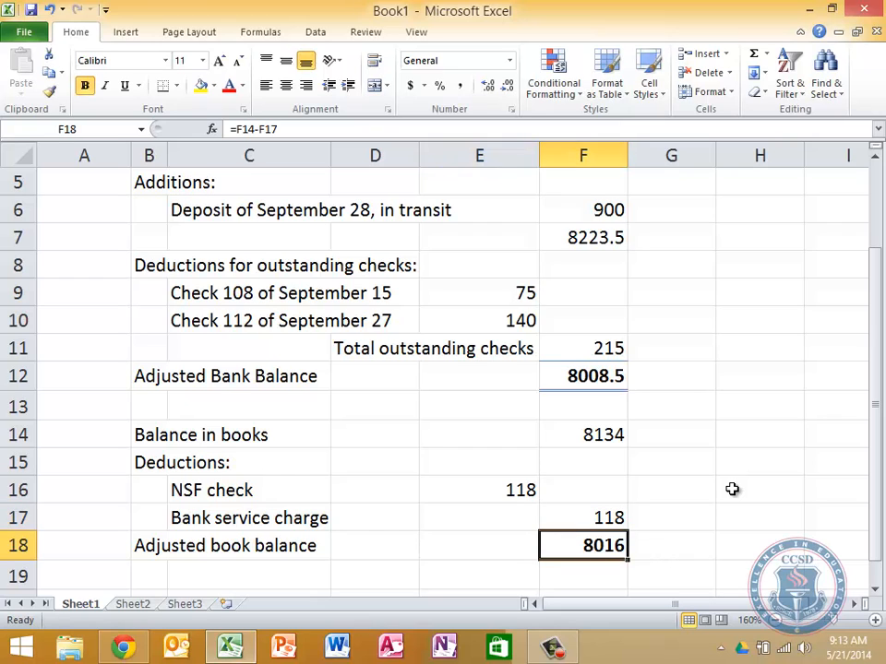
pyautogui.press('Down')
pyautogui.press('Down')
pyautogui.press('Down')
pyautogui.press('Down')
pyautogui.press('Down')
pyautogui.press('Up')
pyautogui.press('Up')
pyautogui.press('Up')
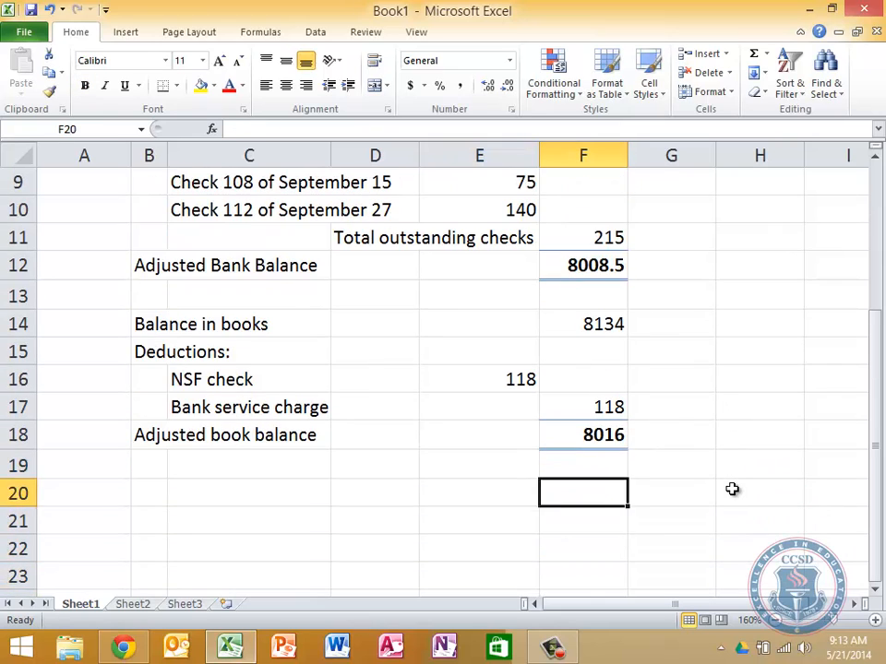
pyautogui.press('Up')
pyautogui.press('Up')
pyautogui.press('Right')
pyautogui.write('0')
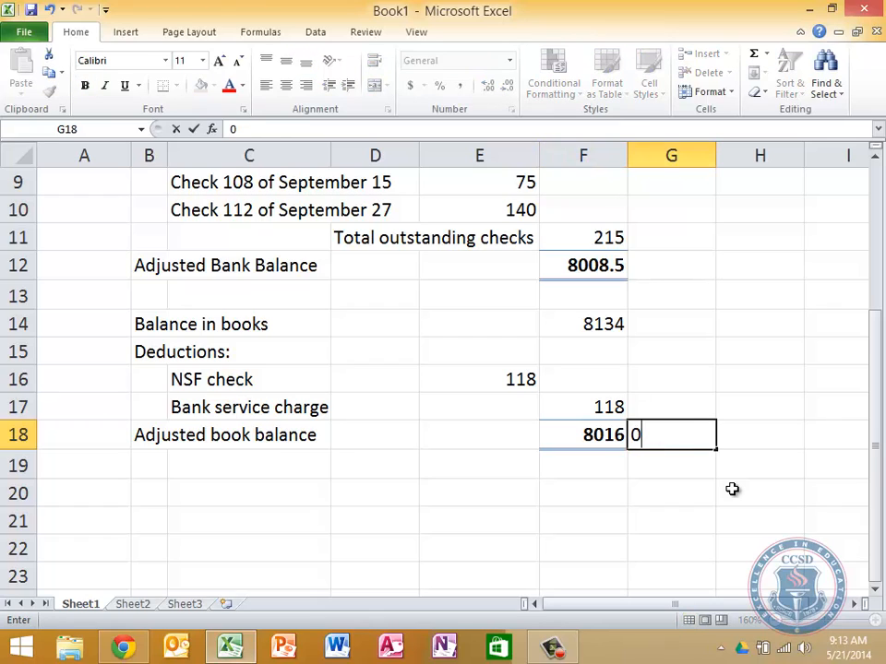
pyautogui.press('BackSpace')
pyautogui.press('Right')
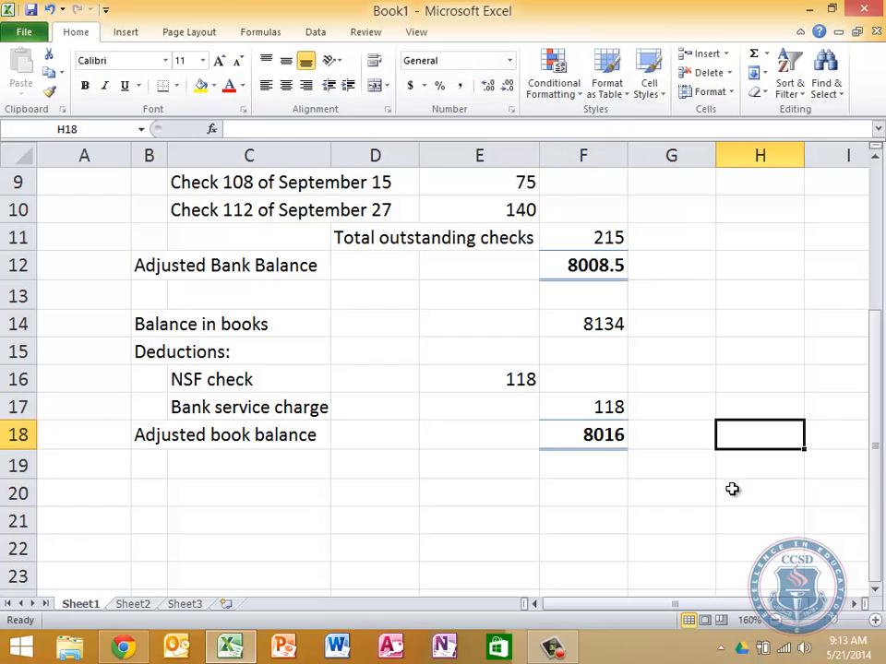
pyautogui.write('=')
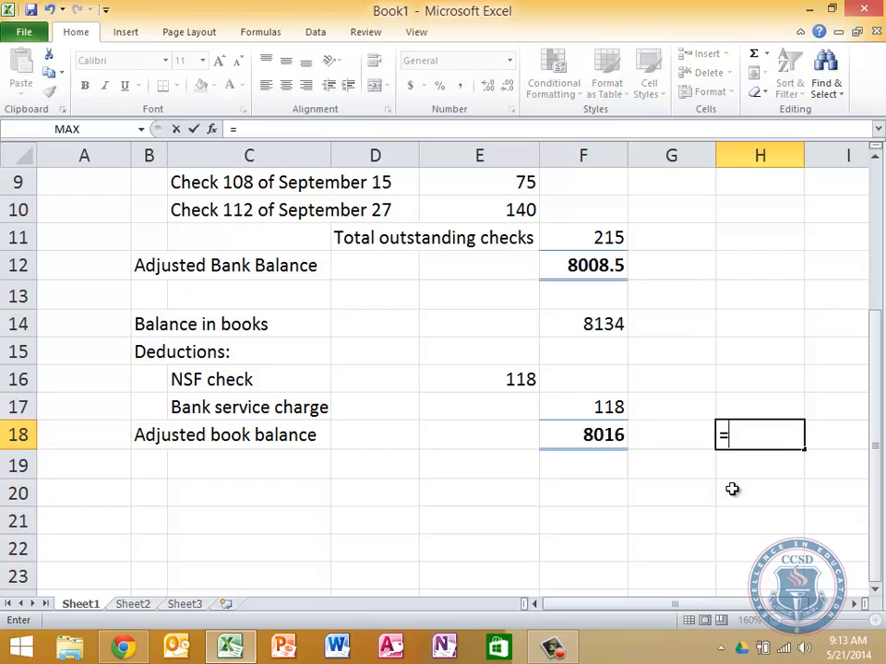
pyautogui.click(585, 268)
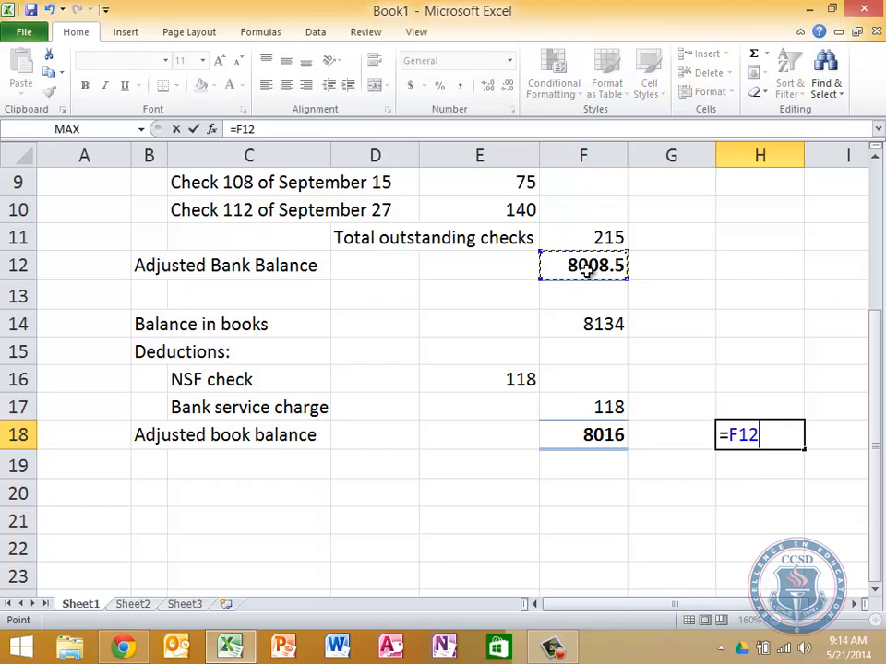
pyautogui.write('-')
pyautogui.click(585, 433)
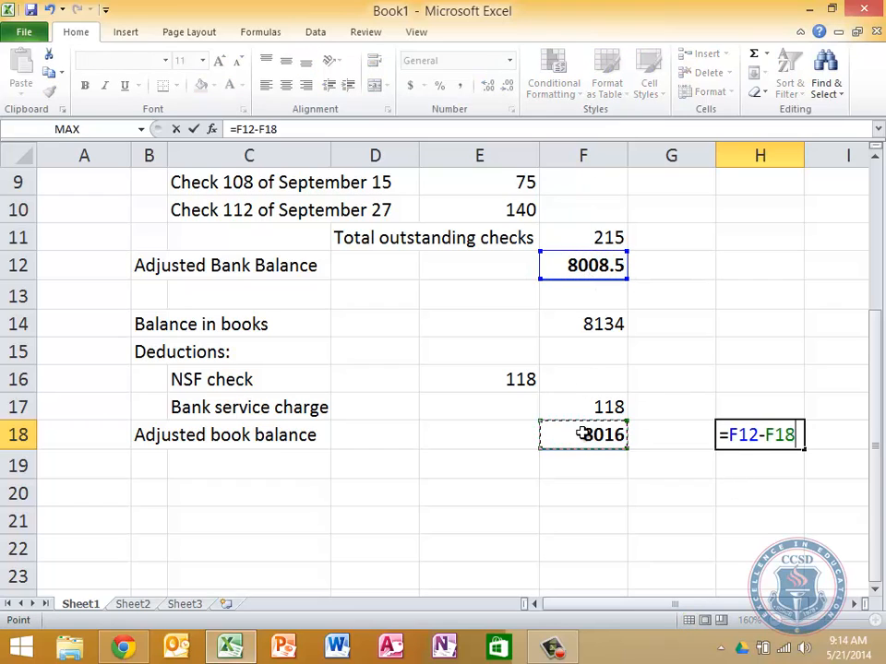
pyautogui.press('Return')
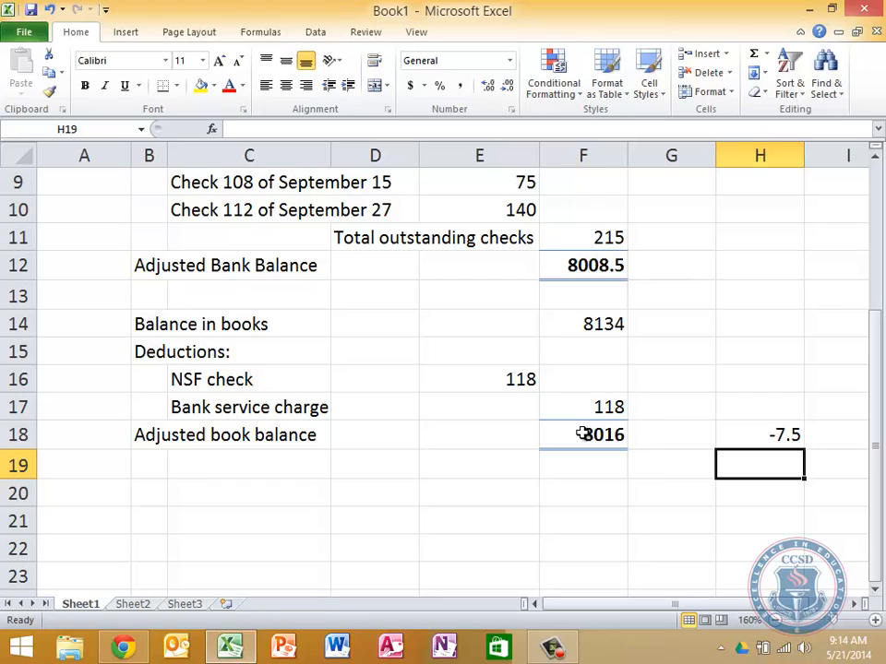
# - Re-enter the bank service charge amount of 7.50 in cell E17
pyautogui.press('Up')
pyautogui.press('Up')
pyautogui.press('Left')
pyautogui.press('Left')
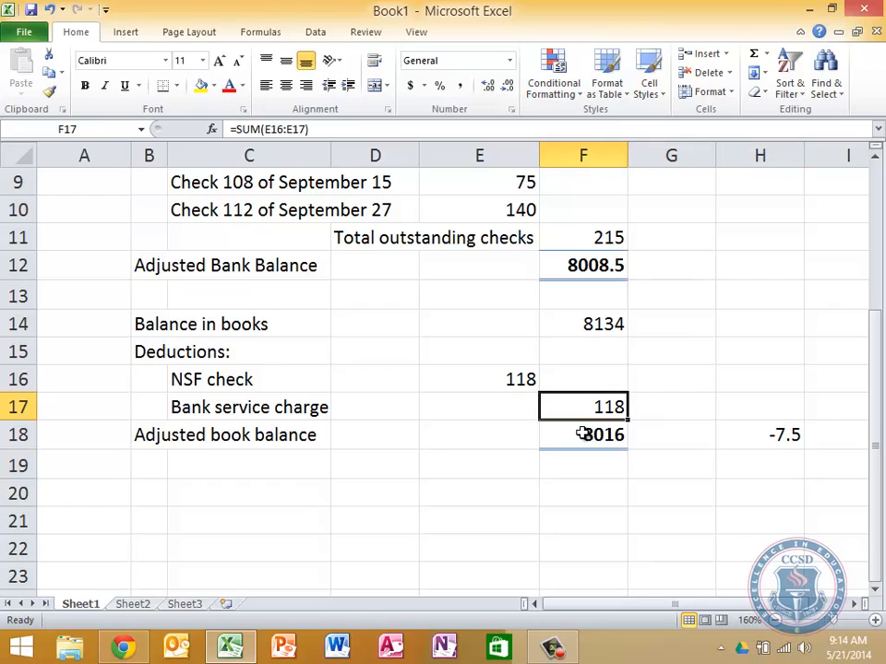
pyautogui.press('Left')
pyautogui.write('7.50')
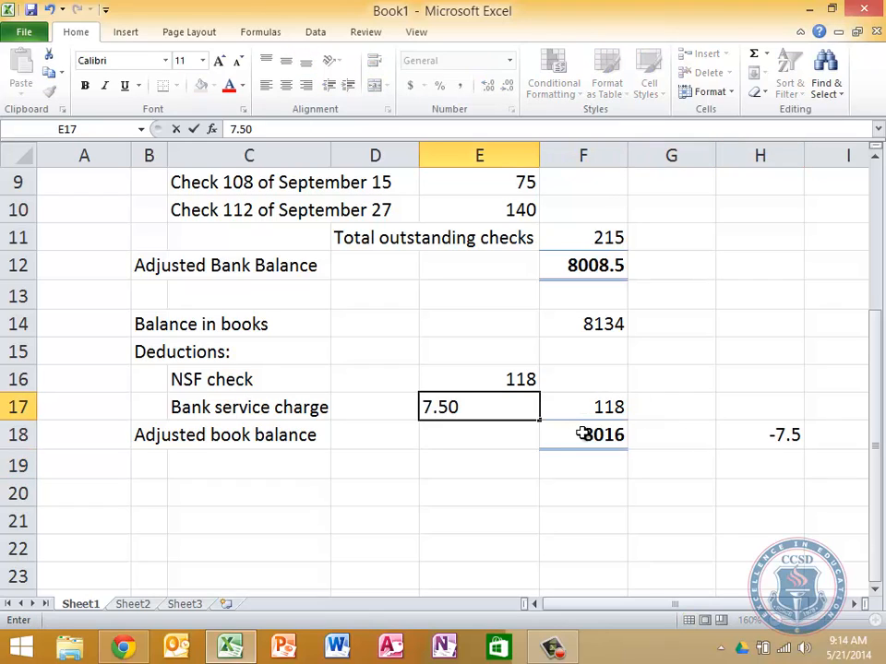
pyautogui.press('Return')
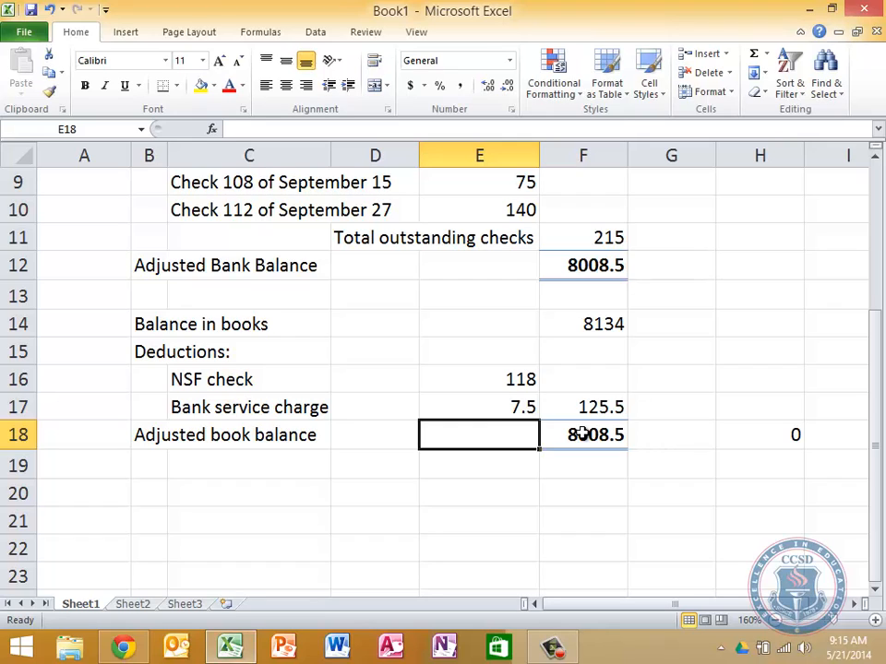
# - Start a conditional formatting rule on cell H18 that formats only cells whose value is equal to 0
pyautogui.press('Right')
pyautogui.press('Right')
pyautogui.press('Right')
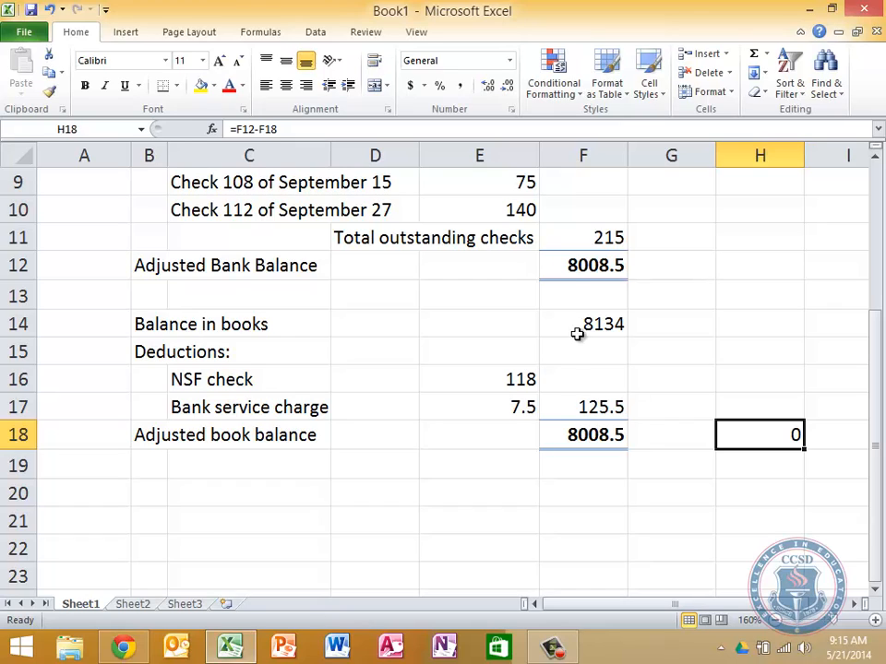
pyautogui.click(556, 88)
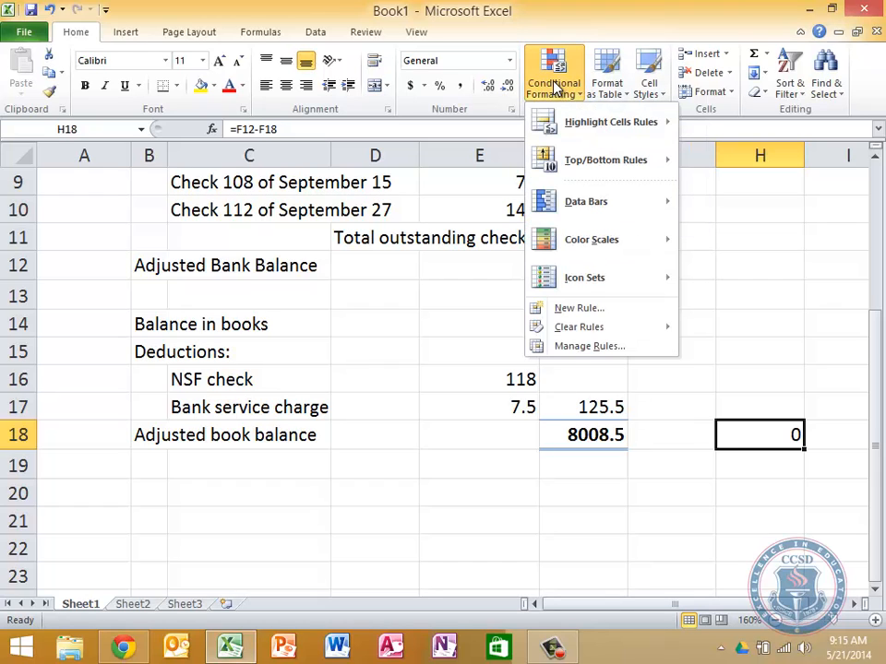
pyautogui.click(577, 310)
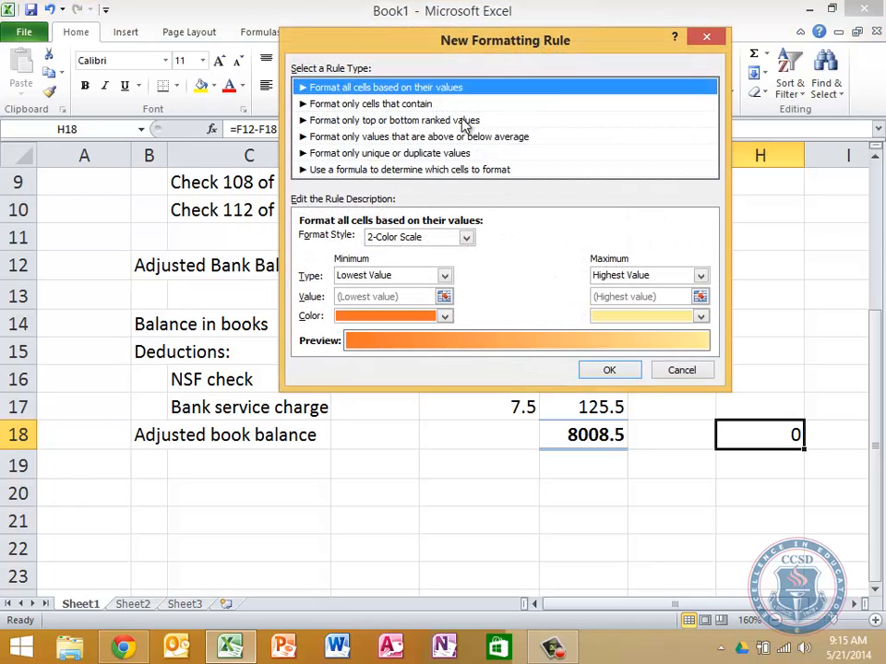
pyautogui.click(403, 105)
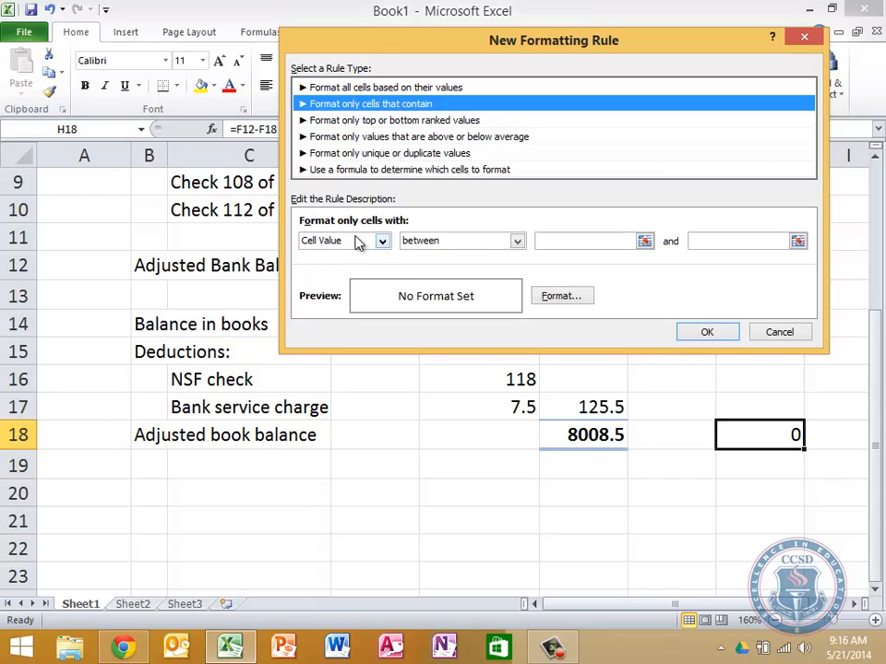
pyautogui.click(460, 242)
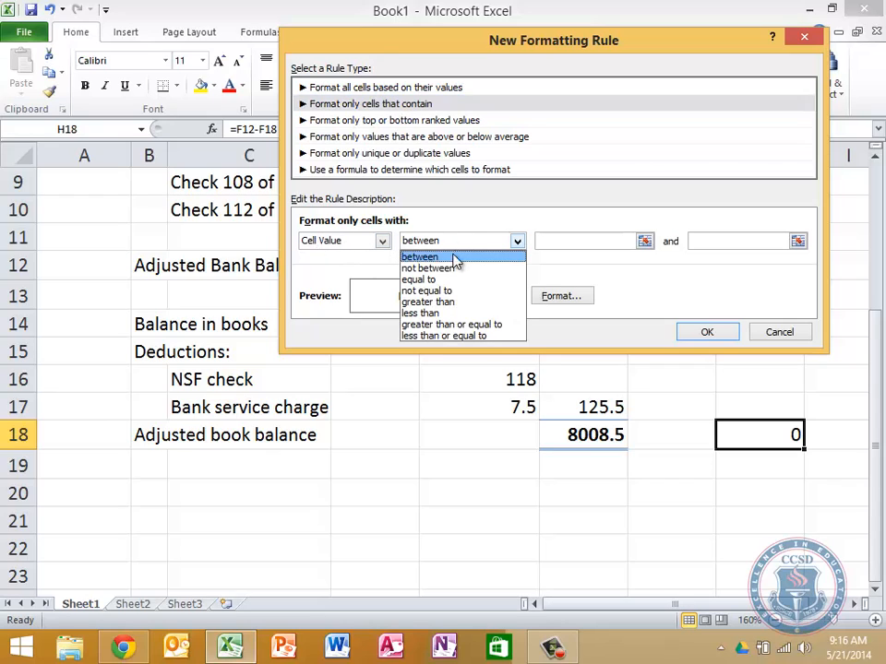
pyautogui.click(443, 279)
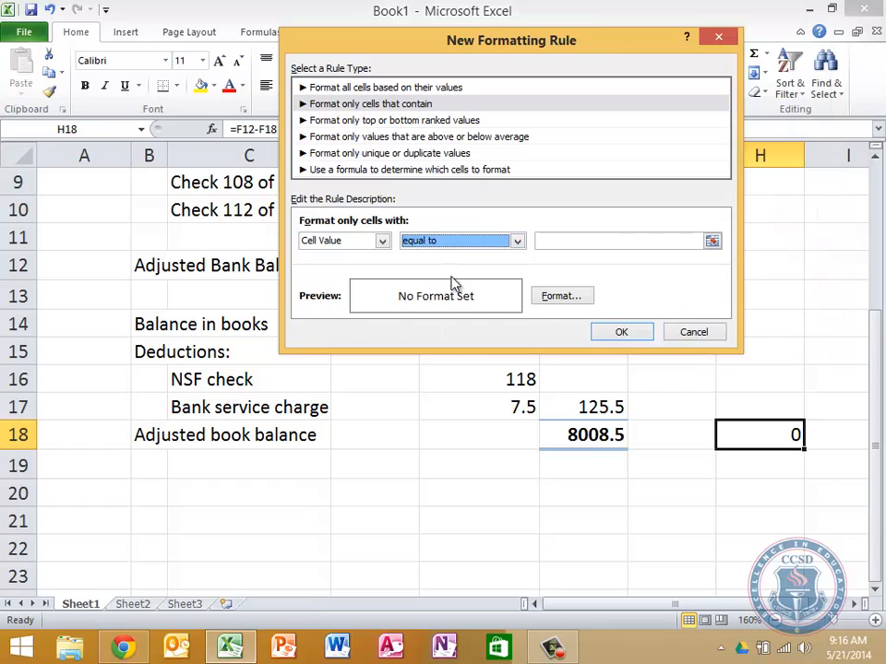
pyautogui.click(609, 243)
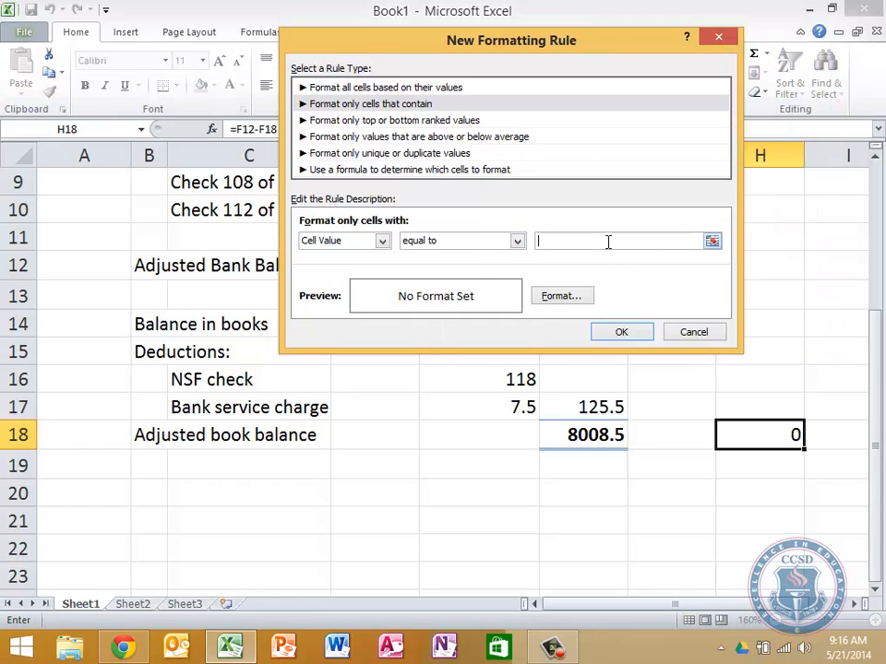
pyautogui.write('0')
# - Give the rule a blue fill with bold white font, apply it to the balance difference, and deselect the cell
pyautogui.click(558, 298)
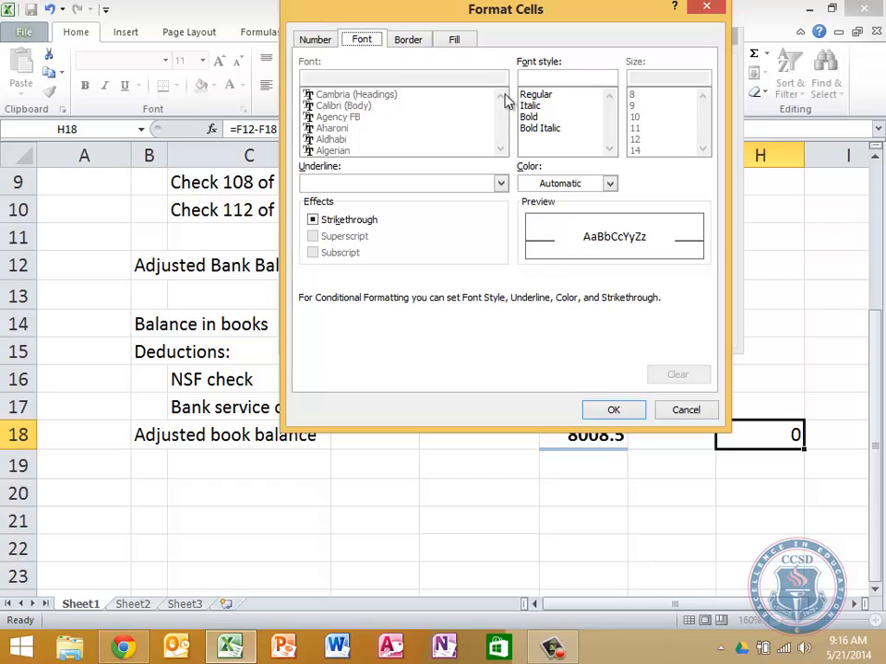
pyautogui.click(463, 41)
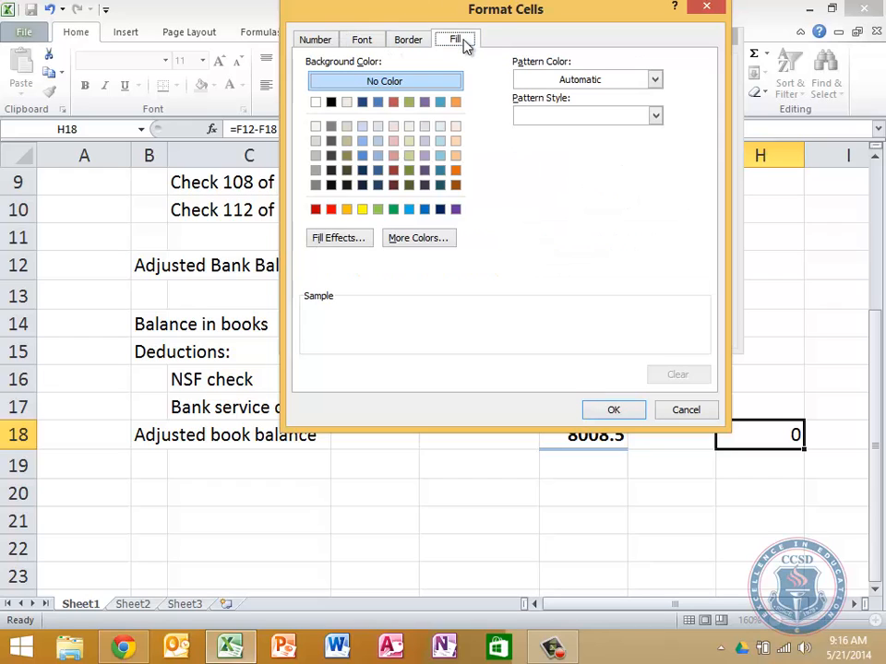
pyautogui.click(424, 209)
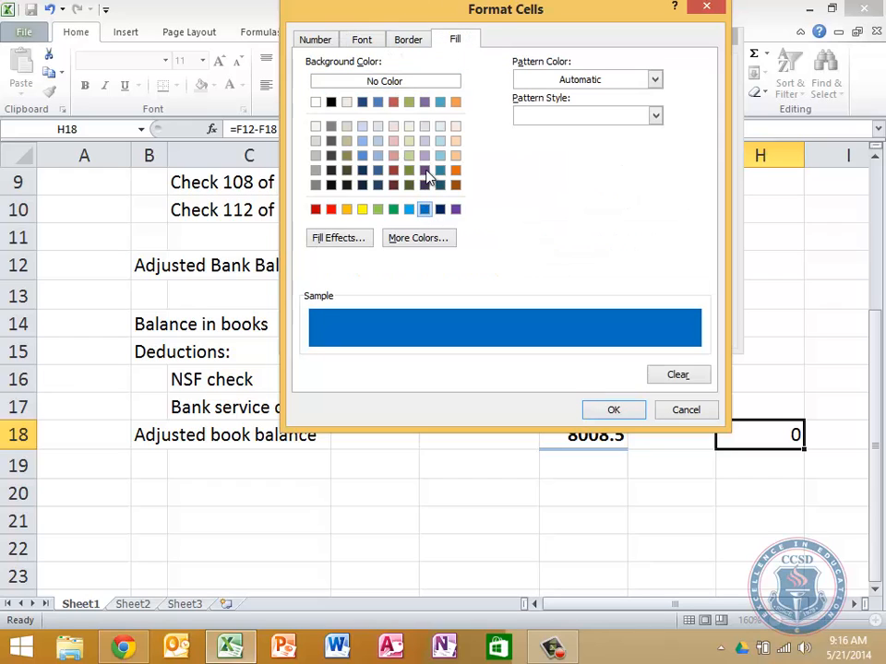
pyautogui.click(362, 40)
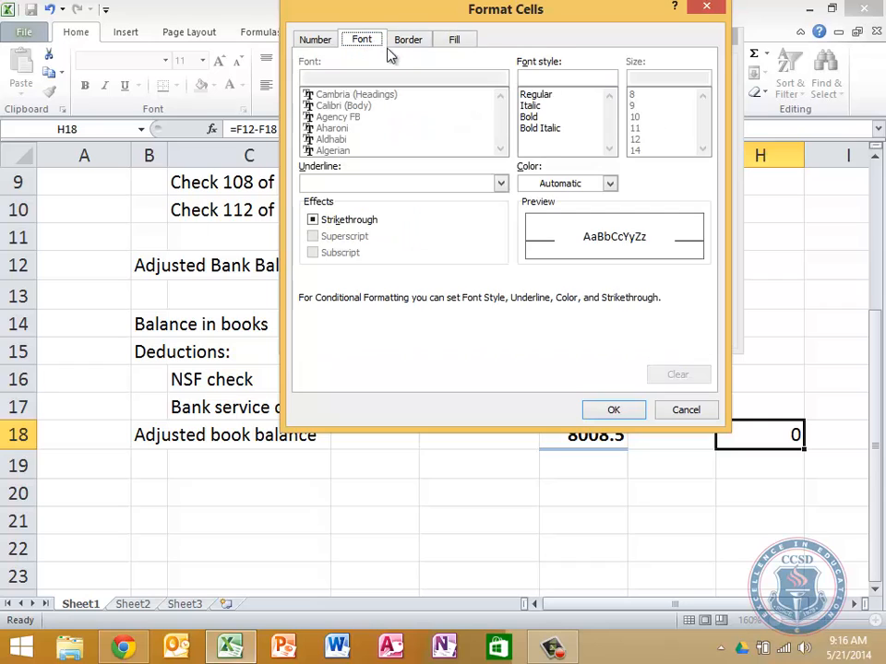
pyautogui.click(560, 186)
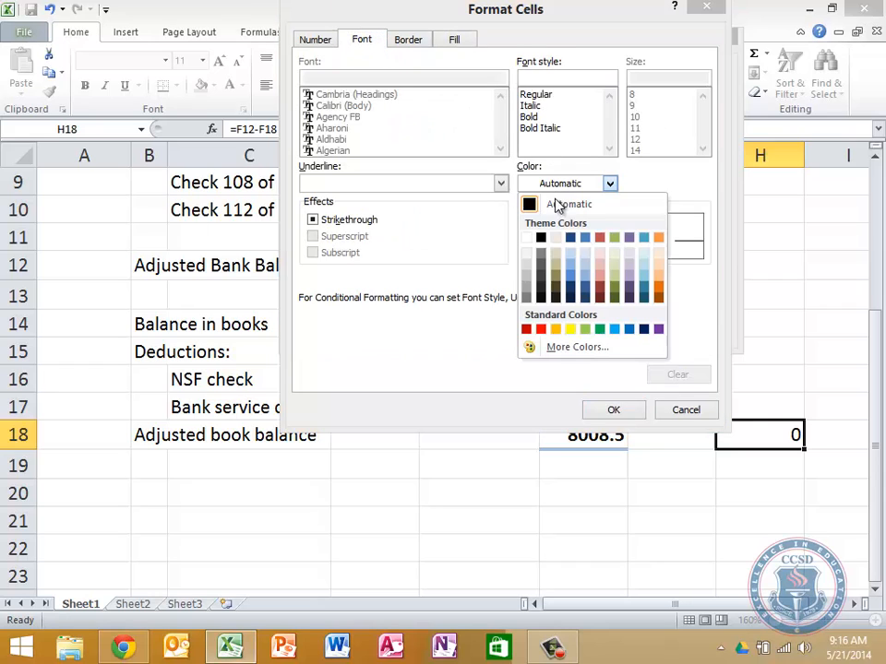
pyautogui.click(527, 237)
pyautogui.click(528, 118)
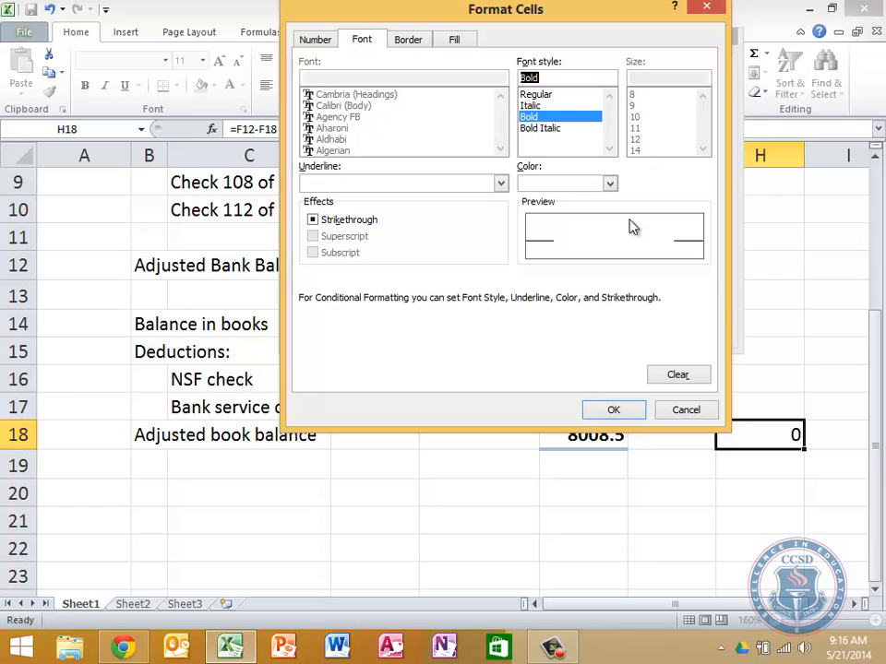
pyautogui.click(613, 411)
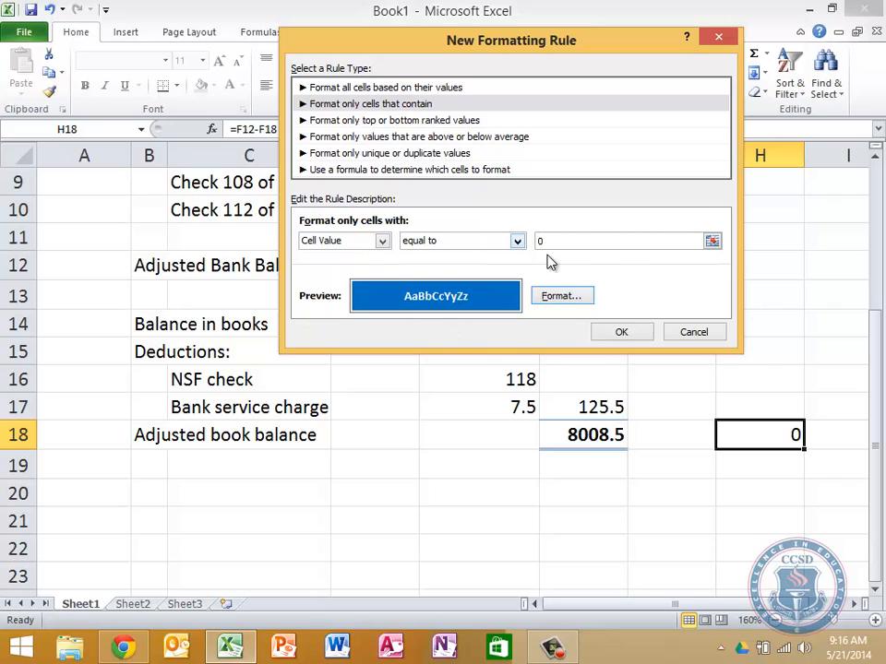
pyautogui.click(625, 335)
pyautogui.click(401, 573)
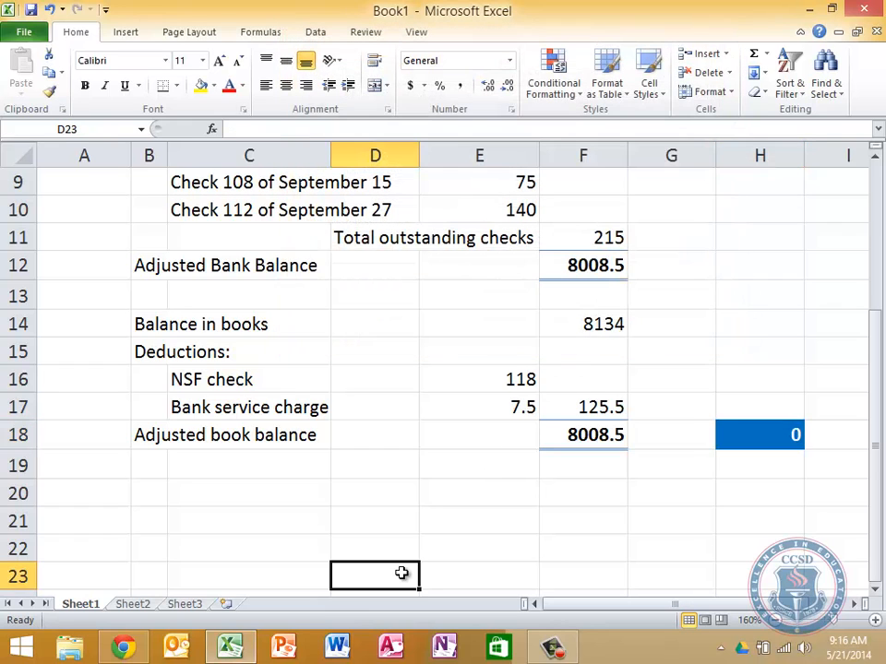
# - Test the conditional format by clearing the bank service charge in E17 and re-entering 7.50
pyautogui.press('Up')
pyautogui.press('Right')
pyautogui.press('Up')
pyautogui.press('Up')
pyautogui.press('Up')
pyautogui.press('Up')
pyautogui.press('Up')
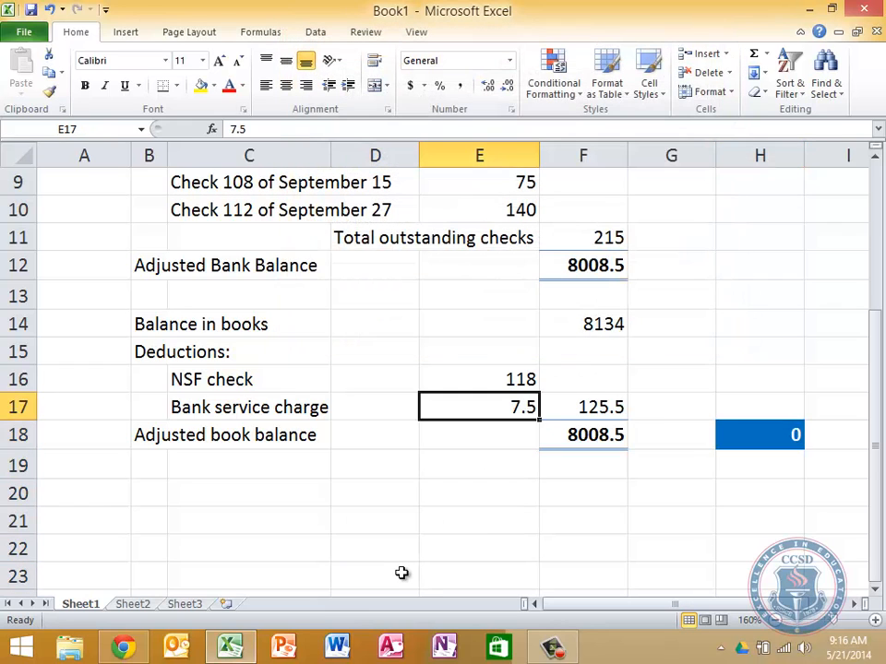
pyautogui.press('Delete')
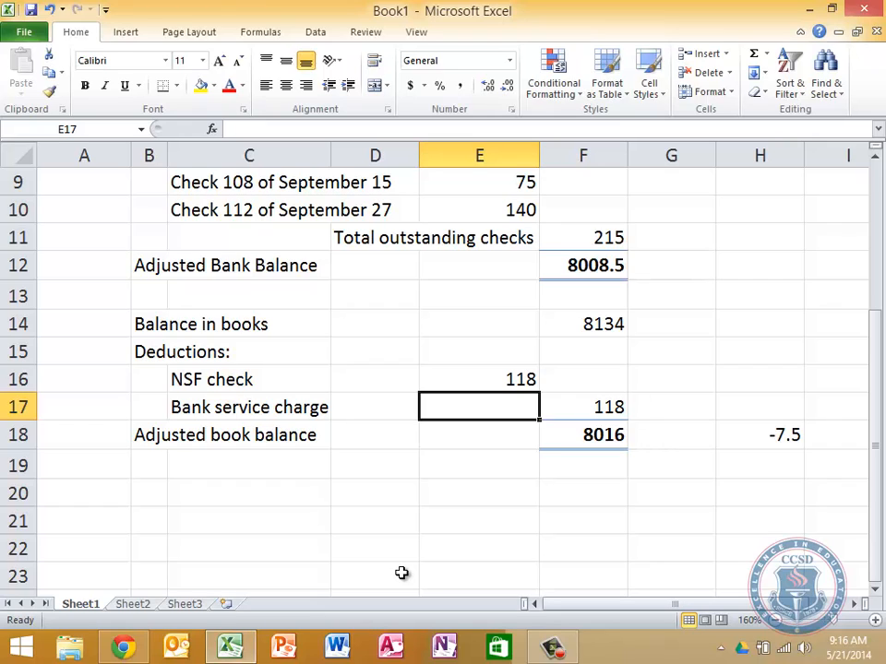
pyautogui.write('7.50')
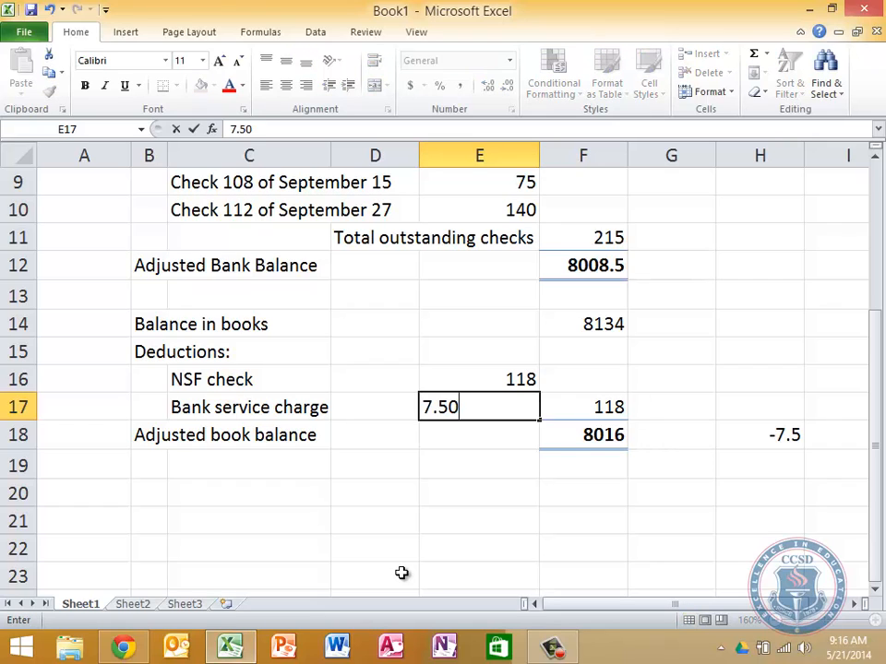
pyautogui.press('Return')
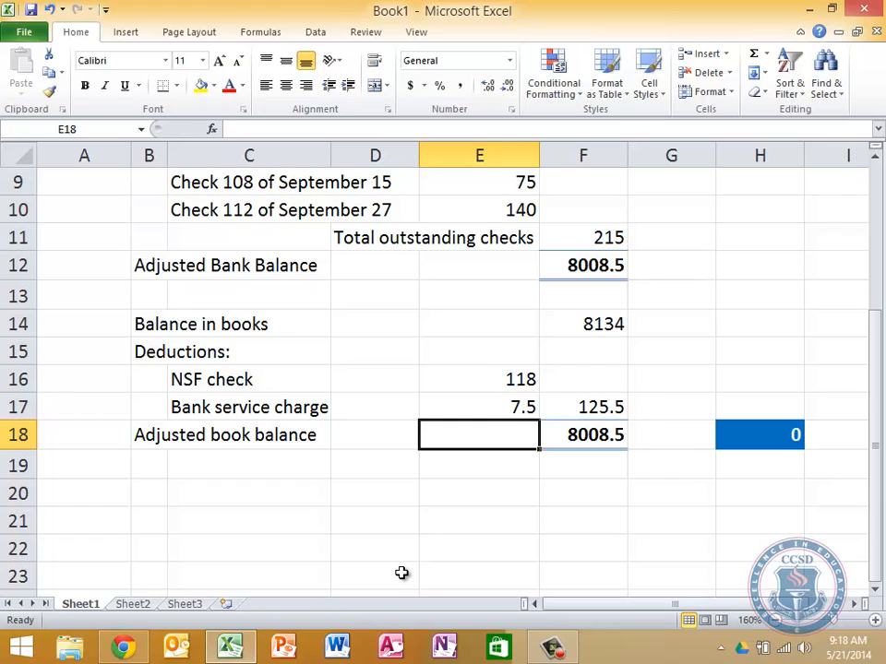
# - Apply the comma number format to the amounts in E4:F18 and deselect the range
pyautogui.press('Right')
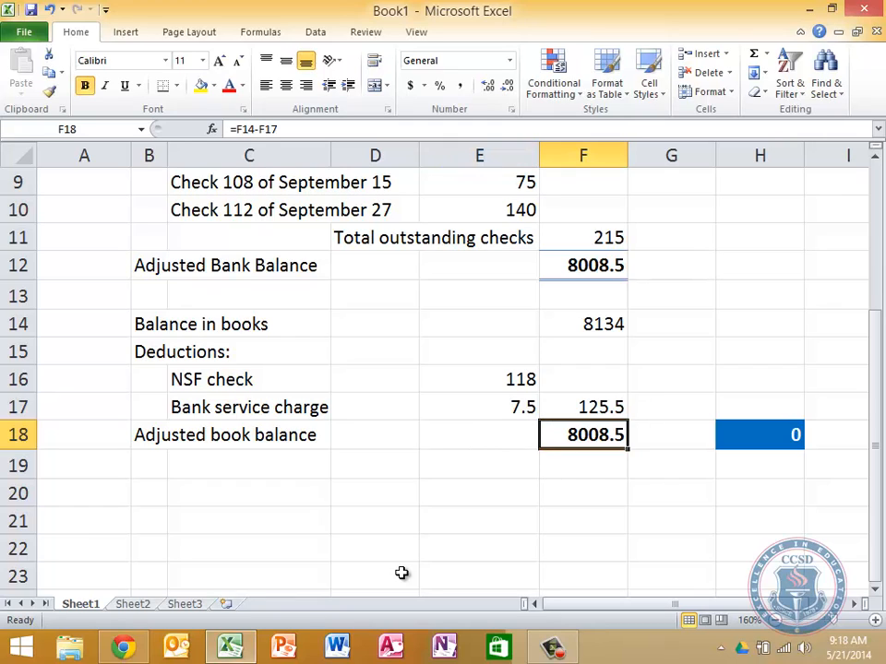
pyautogui.hotkey('shift', 'Up')
pyautogui.hotkey('shift', 'Up')
pyautogui.hotkey('shift', 'Up')
pyautogui.hotkey('shift', 'Up')
pyautogui.hotkey('shift', 'Up')
pyautogui.hotkey('shift', 'Up')
pyautogui.hotkey('shift', 'Up')
pyautogui.hotkey('shift', 'Up')
pyautogui.hotkey('shift', 'Up')
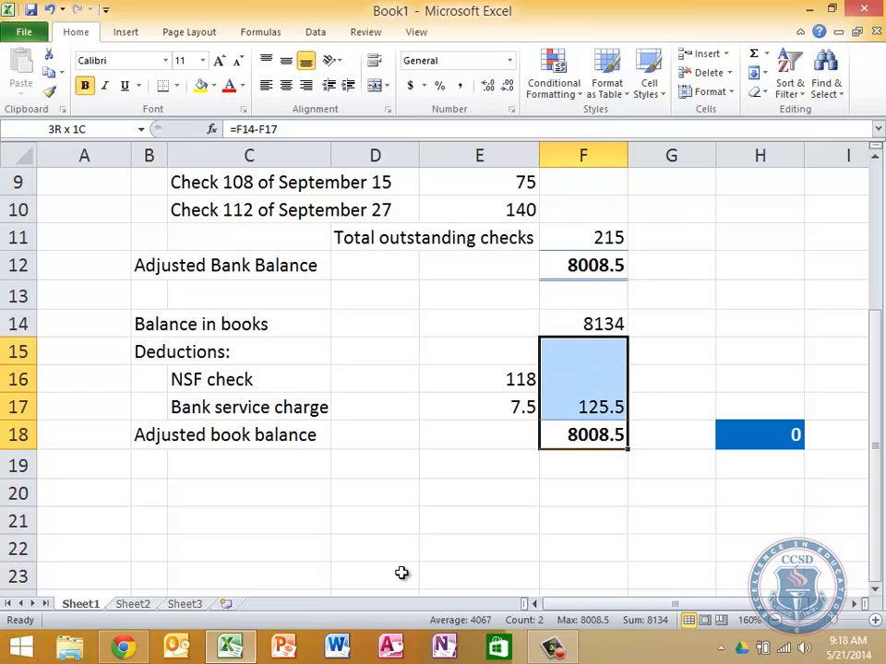
pyautogui.hotkey('shift', 'Up')
pyautogui.hotkey('shift', 'Up')
pyautogui.hotkey('shift', 'Up')
pyautogui.hotkey('shift', 'Up')
pyautogui.hotkey('shift', 'Up')
pyautogui.hotkey('shift', 'Up')
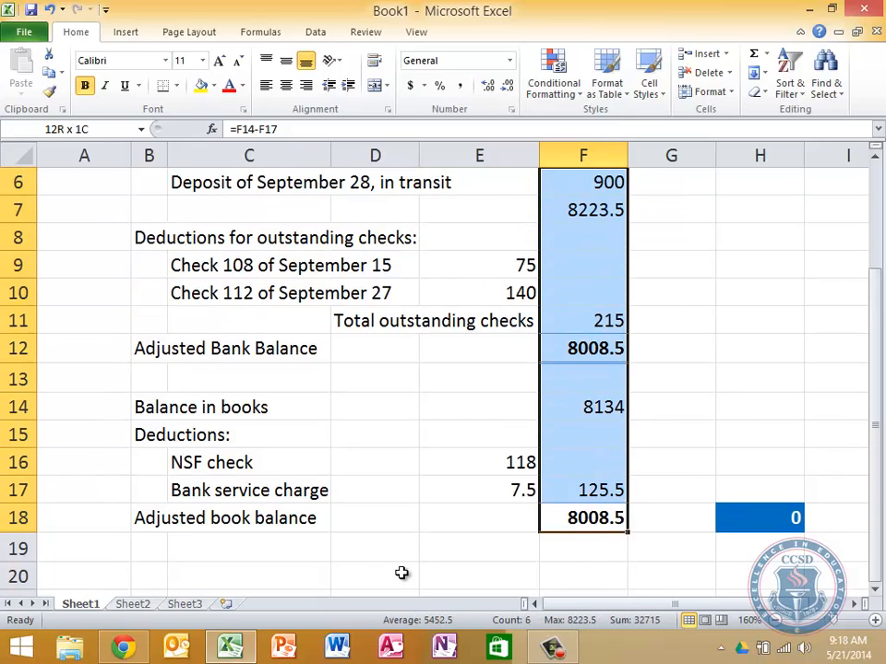
pyautogui.hotkey('shift', 'Down')
pyautogui.hotkey('shift', 'Down')
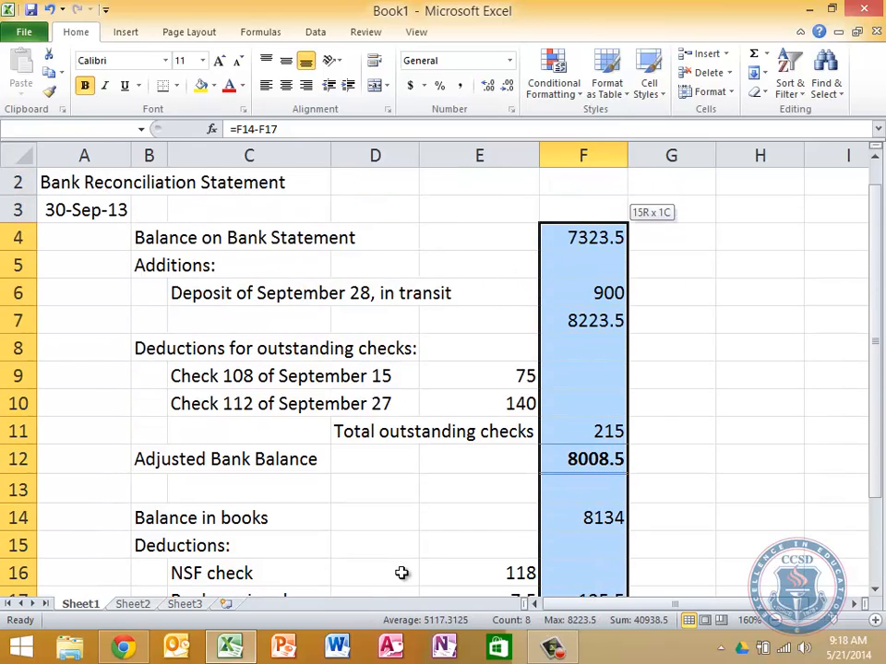
pyautogui.hotkey('shift', 'Left')
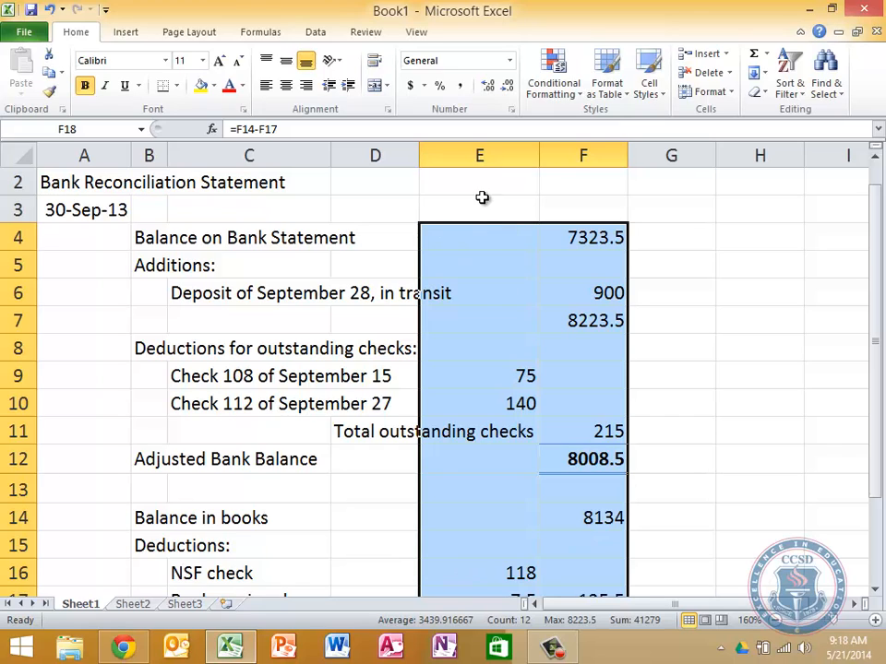
pyautogui.click(461, 87)
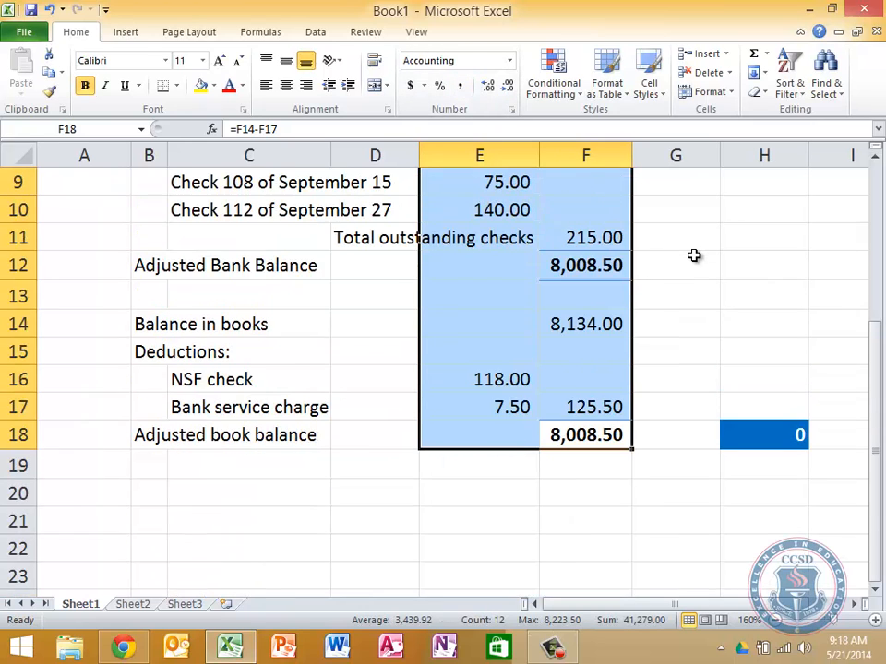
pyautogui.scroll(3, 696, 255)
pyautogui.click(694, 255)
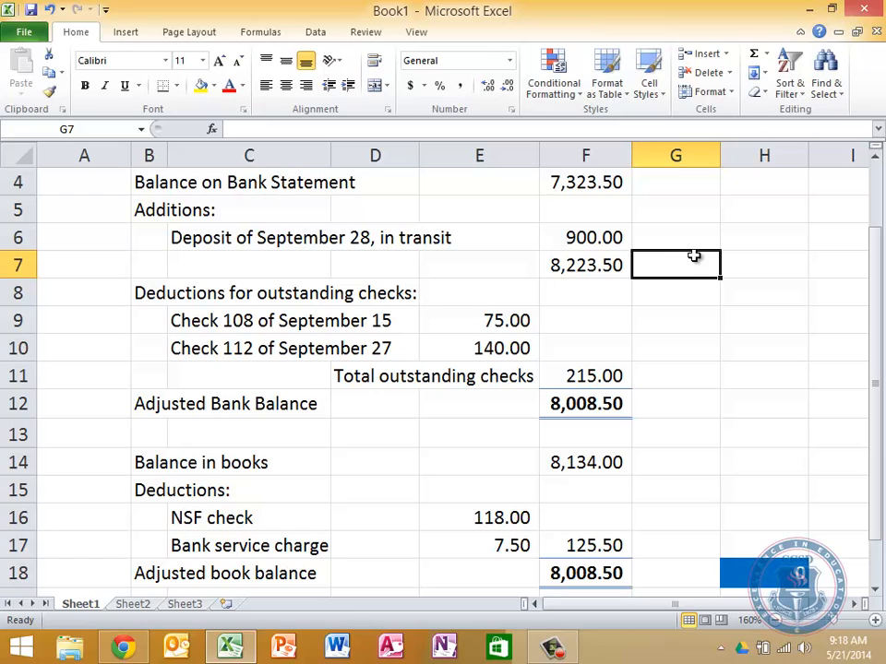
pyautogui.scroll(1, 694, 255)
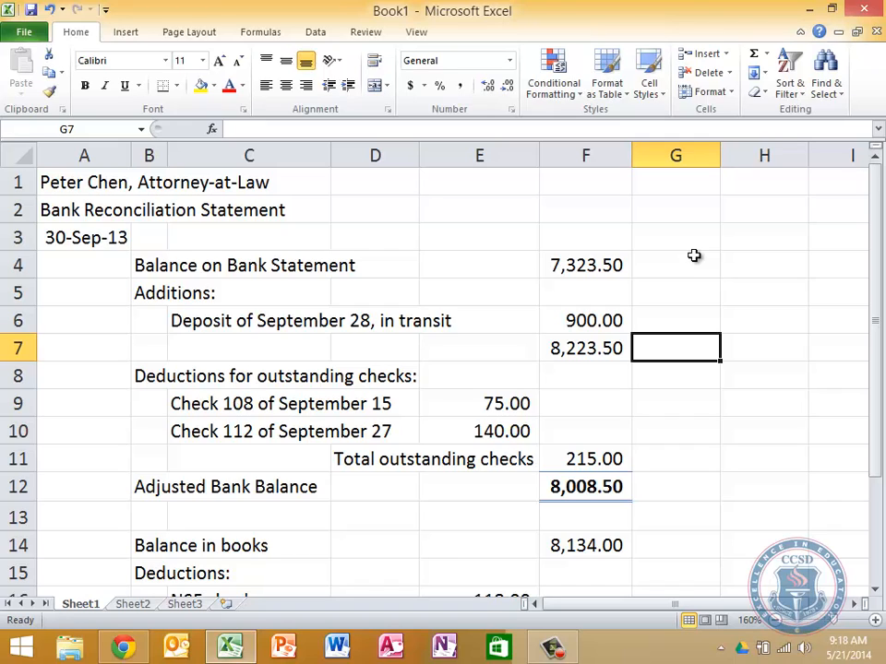
pyautogui.click(85, 154)
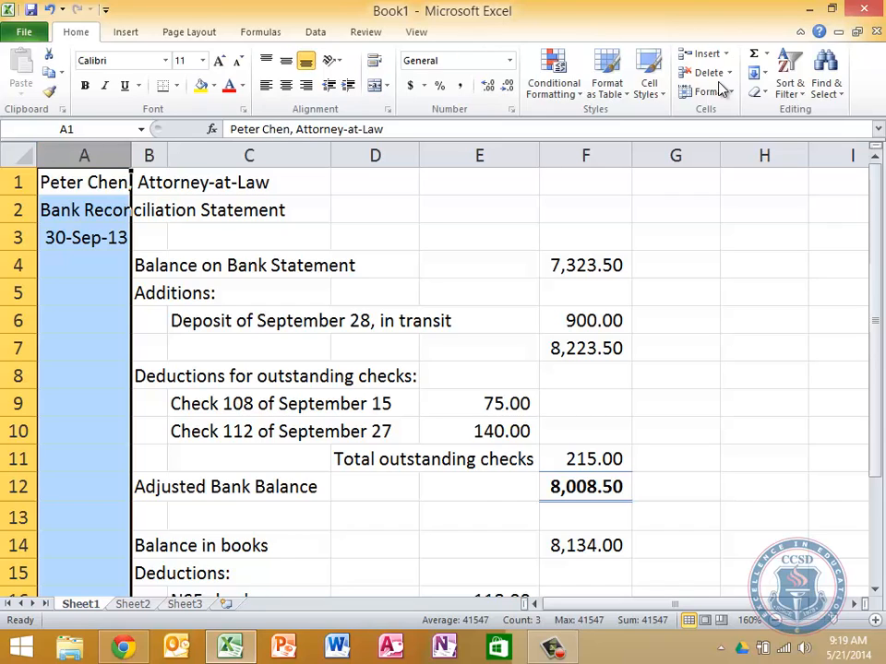
pyautogui.click(675, 154)
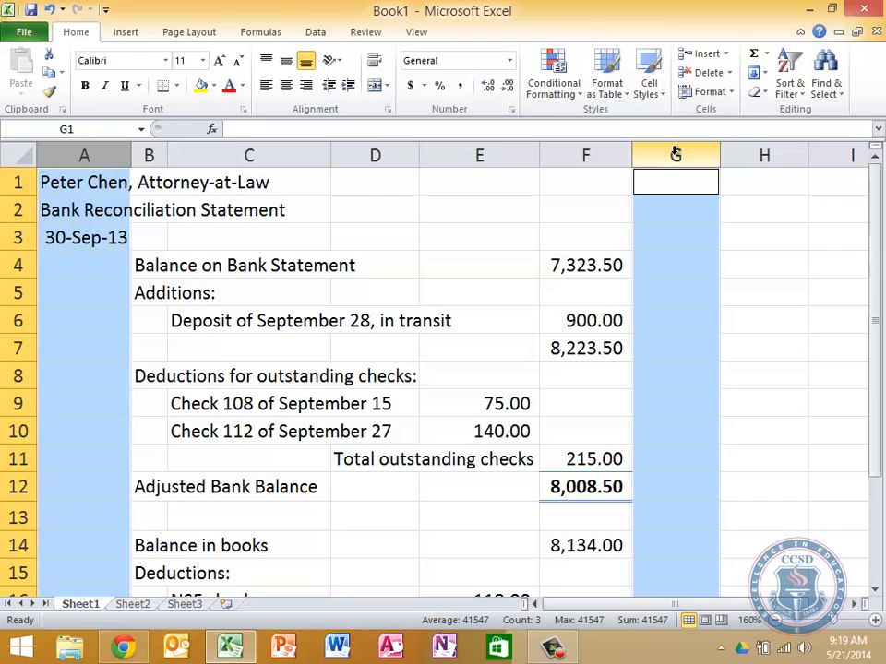
pyautogui.click(376, 286)
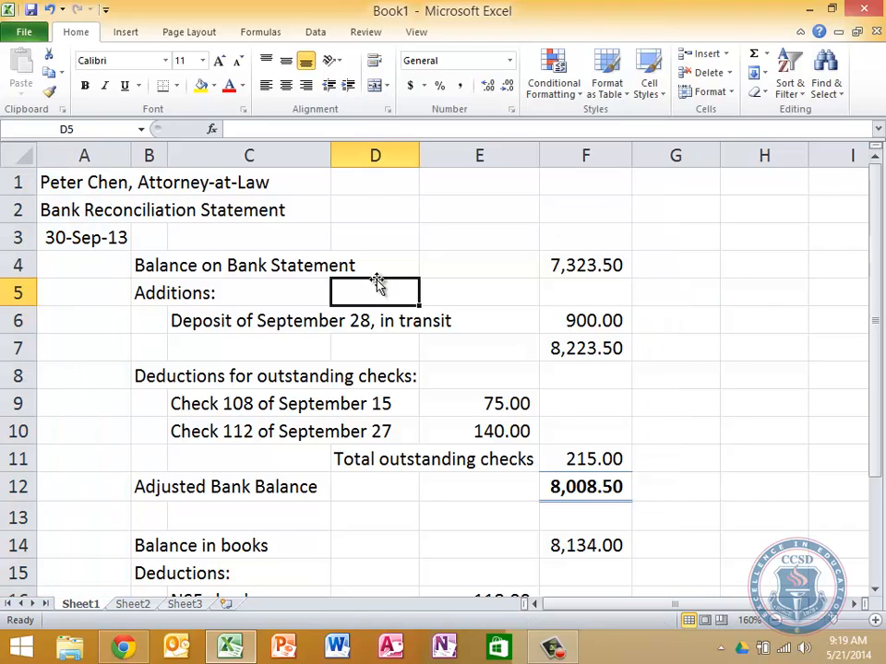
# - Set the width of columns A and G to 5
pyautogui.click(82, 157)
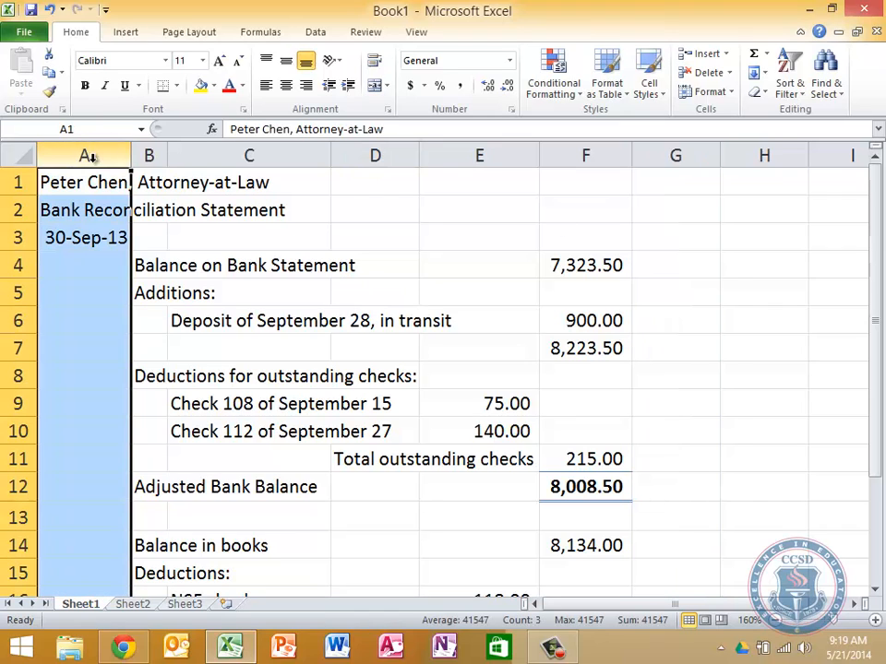
pyautogui.keyDown('ctrl'); pyautogui.click(655, 151); pyautogui.keyUp('ctrl')
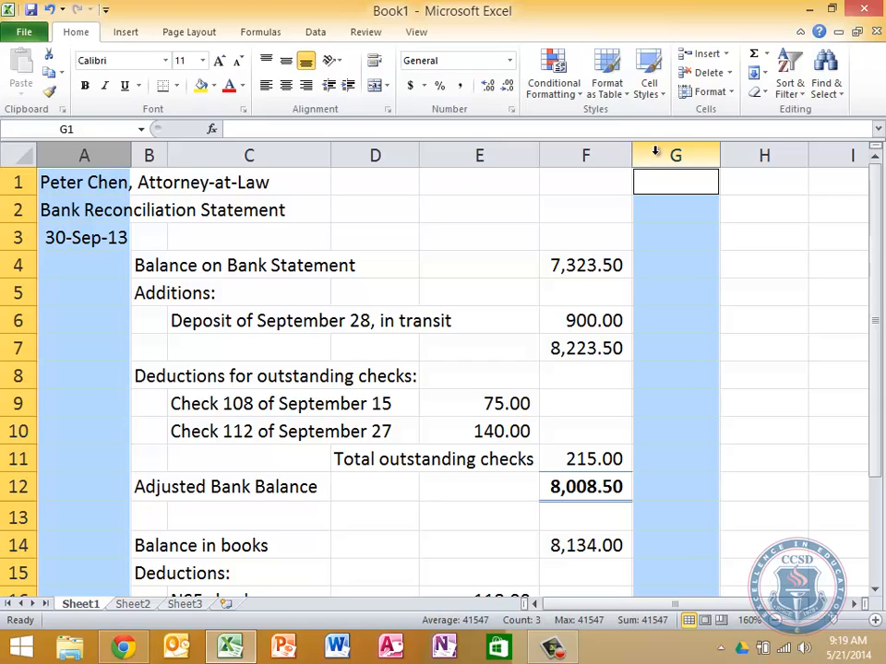
pyautogui.rightClick(656, 152)
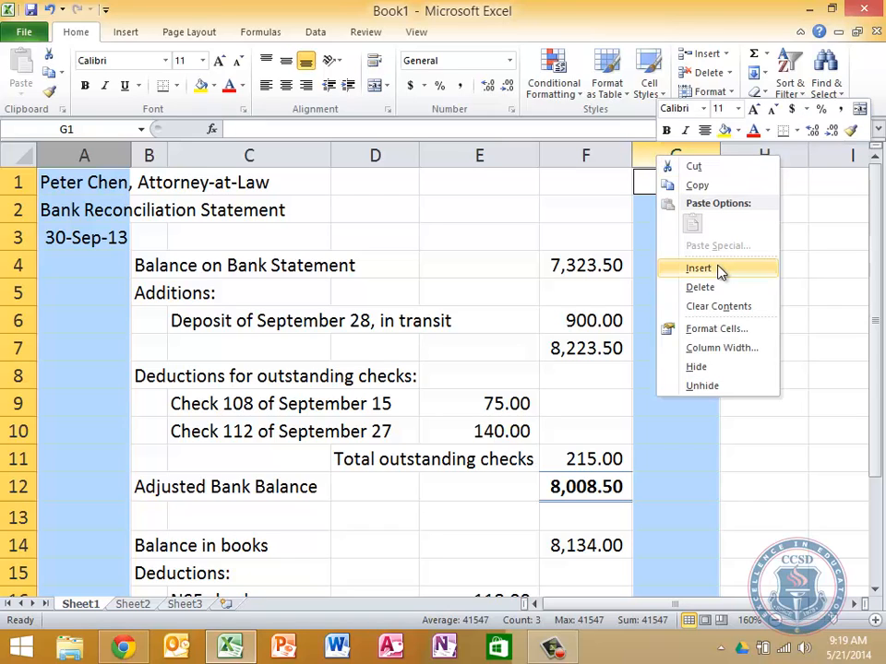
pyautogui.click(722, 349)
pyautogui.write('5')
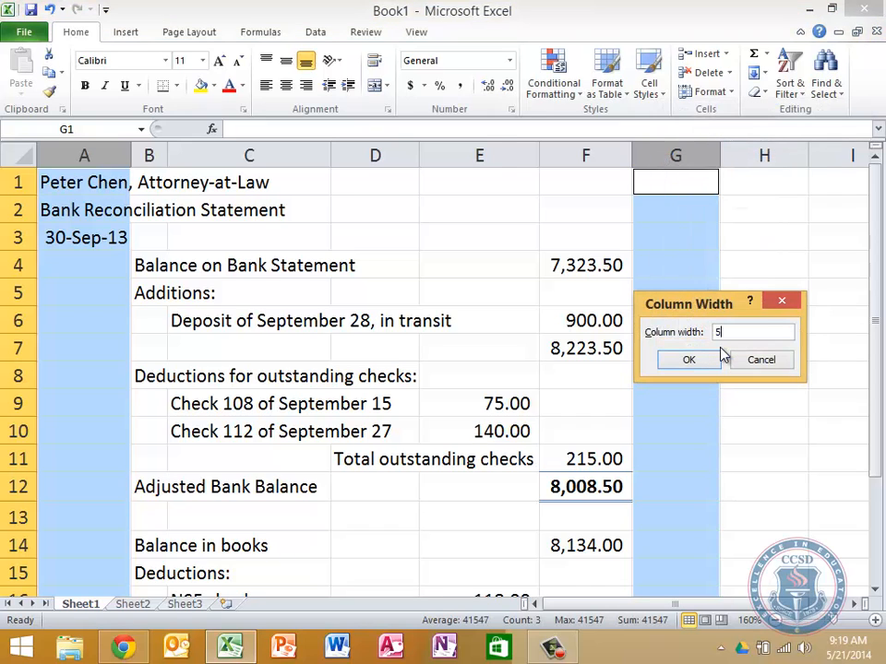
pyautogui.click(667, 359)
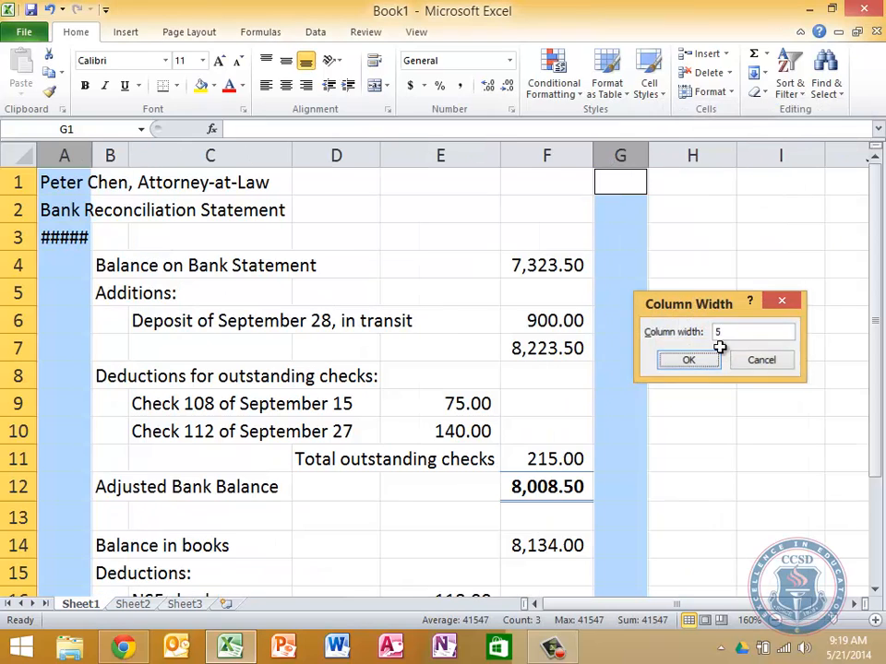
# - Reduce the width of columns A and G to 2
pyautogui.rightClick(620, 155)
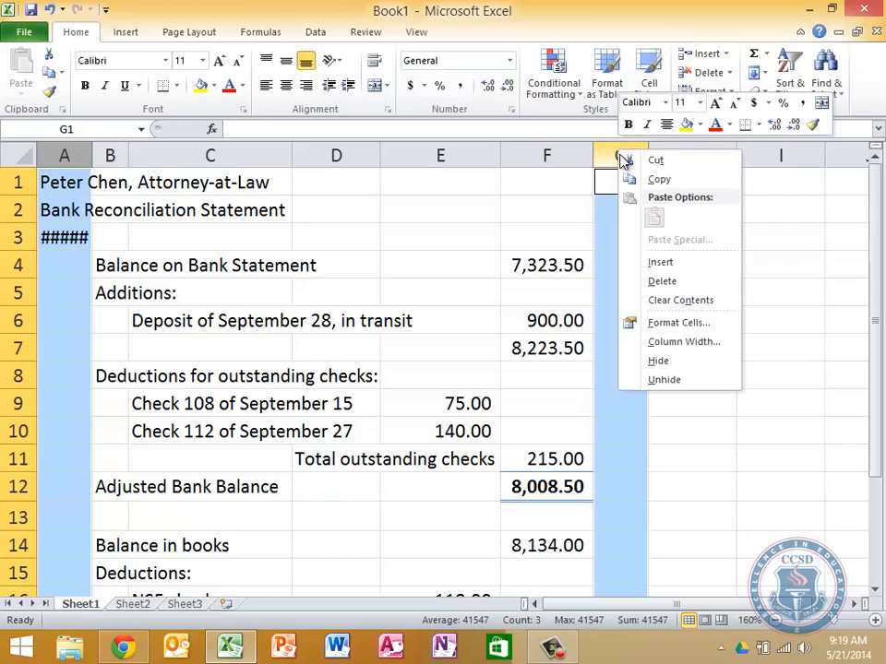
pyautogui.click(680, 352)
pyautogui.write('2')
pyautogui.press('Return')
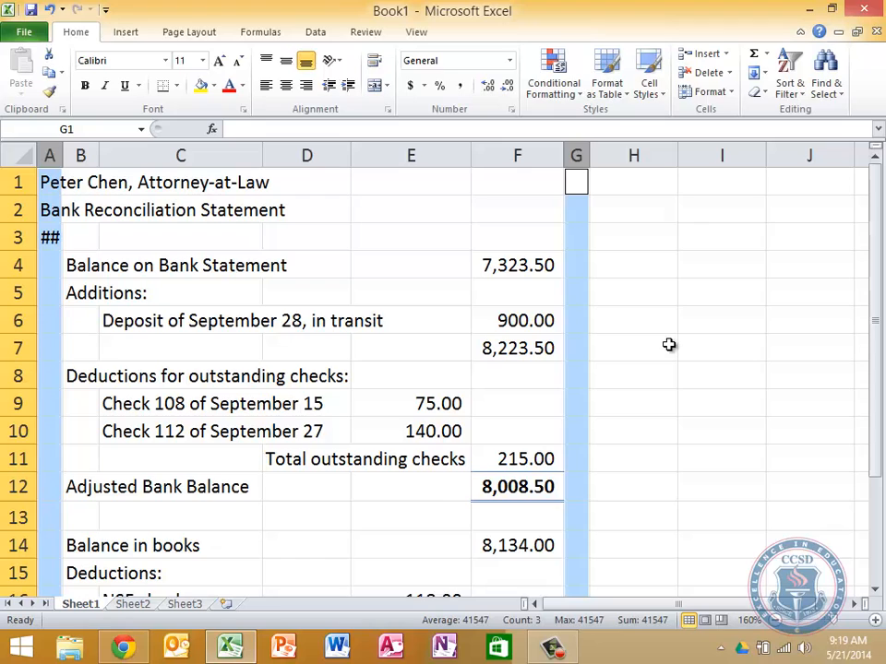
# - Merge and center the attorney's name heading across A1:G1
pyautogui.click(53, 182)
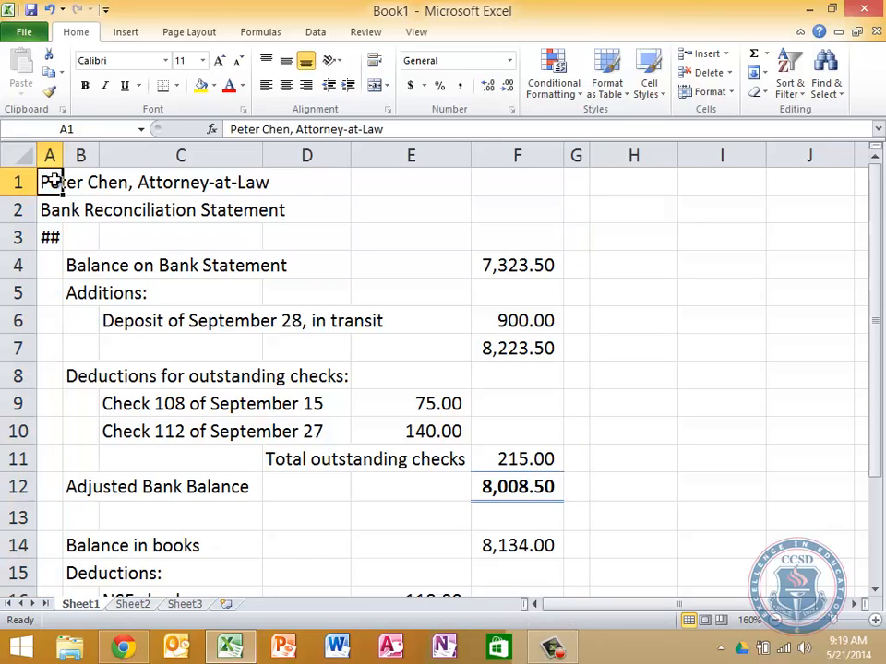
pyautogui.hotkey('shift', 'Right')
pyautogui.hotkey('shift', 'Right')
pyautogui.hotkey('shift', 'Right')
pyautogui.hotkey('shift', 'Right')
pyautogui.hotkey('shift', 'Right')
pyautogui.hotkey('shift', 'Right')
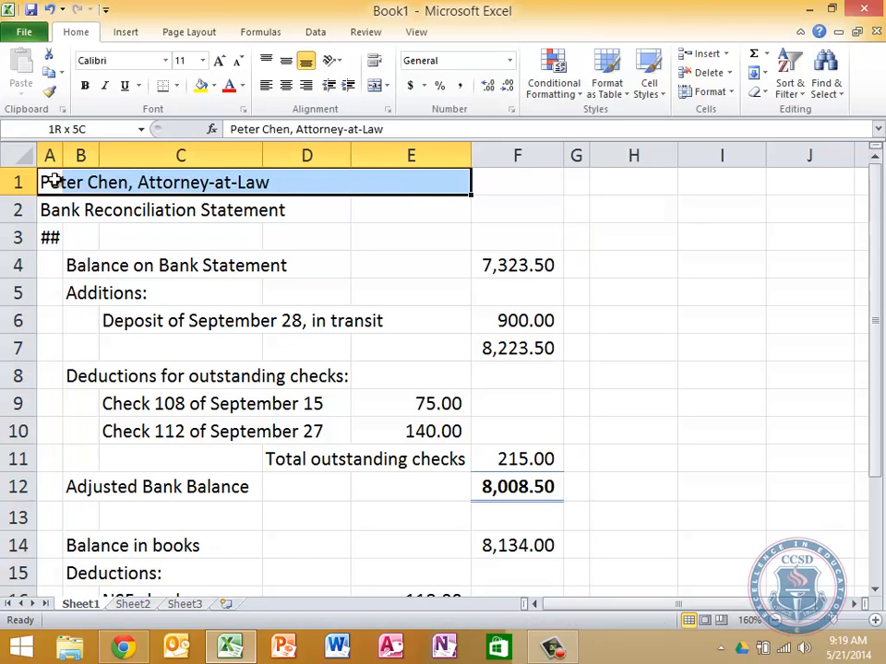
pyautogui.click(378, 95)
# - Merge and center the Bank Reconciliation Statement title across A2:G2
pyautogui.press('Down')
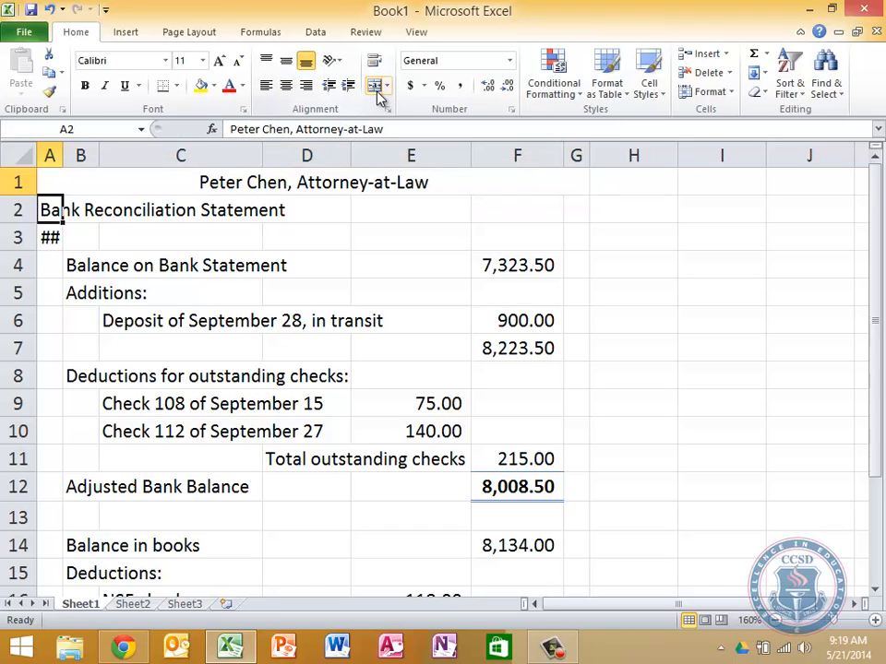
pyautogui.hotkey('shift', 'Right')
pyautogui.hotkey('shift', 'Right')
pyautogui.hotkey('shift', 'Right')
pyautogui.hotkey('shift', 'Right')
pyautogui.hotkey('shift', 'Right')
pyautogui.hotkey('shift', 'Right')
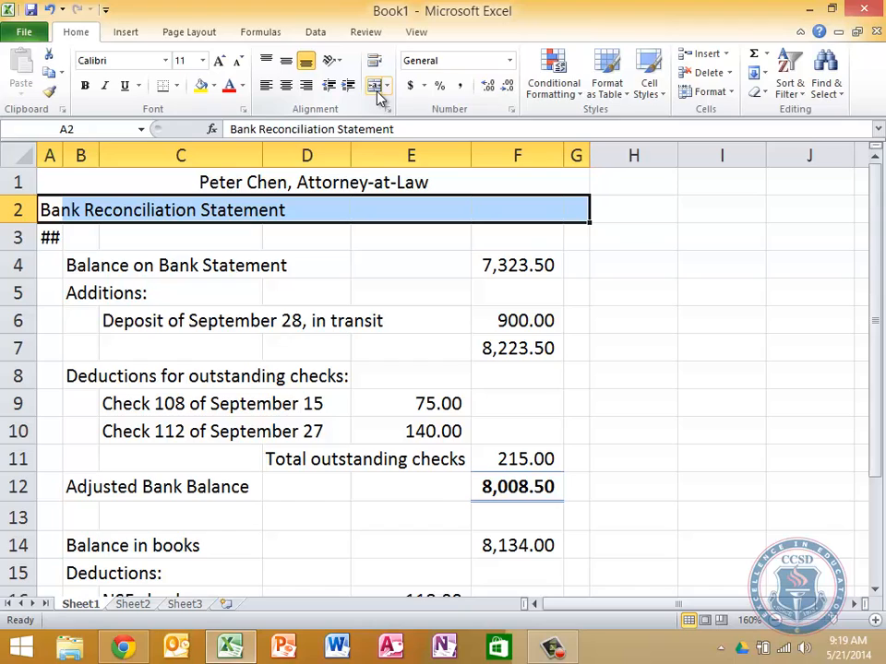
pyautogui.click(377, 95)
# - Merge and center the statement date across A3:G3
pyautogui.press('Down')
pyautogui.hotkey('shift', 'Right')
pyautogui.hotkey('shift', 'Right')
pyautogui.hotkey('shift', 'Right')
pyautogui.hotkey('shift', 'Right')
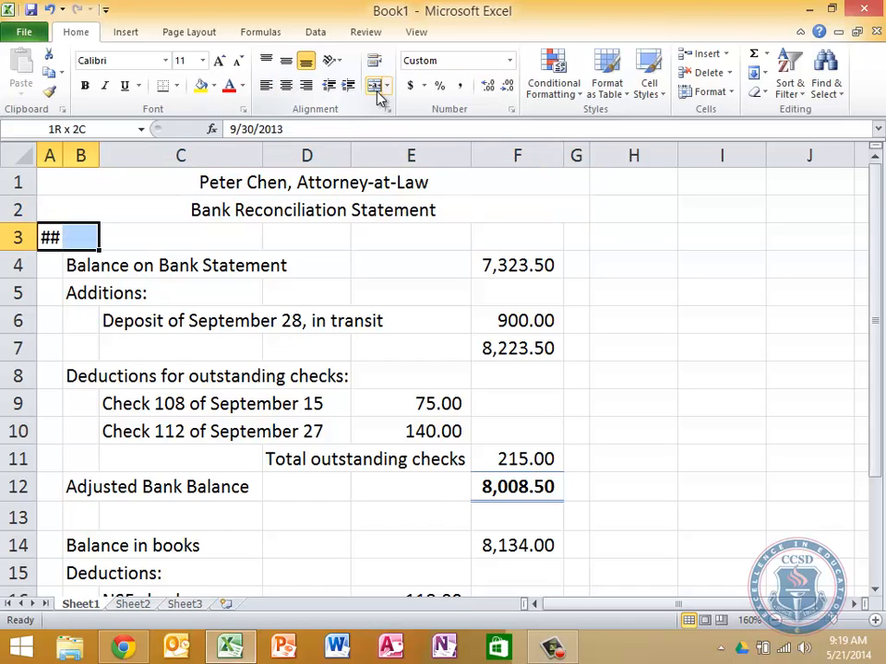
pyautogui.hotkey('shift', 'Right')
pyautogui.hotkey('shift', 'Right')
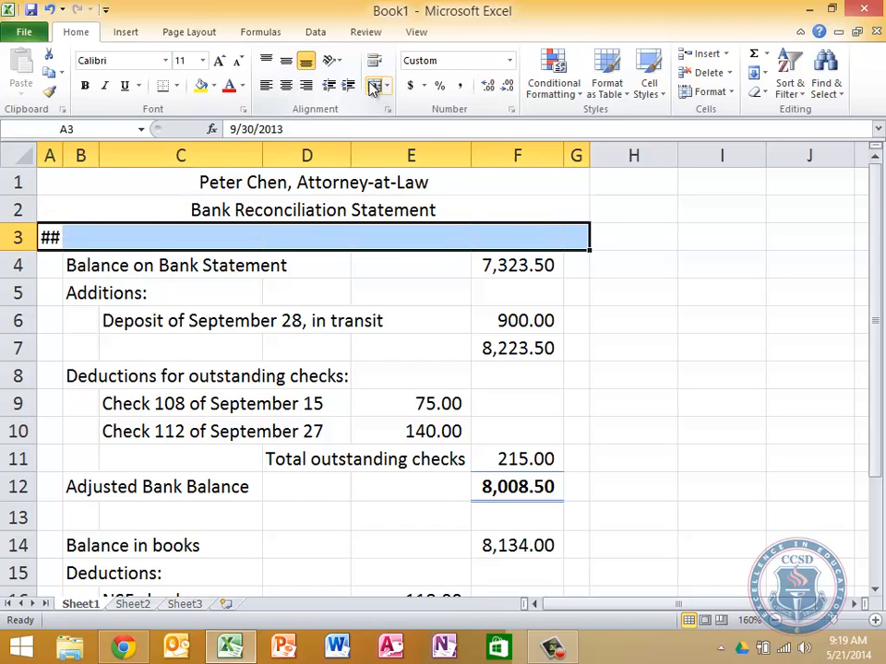
pyautogui.click(373, 86)
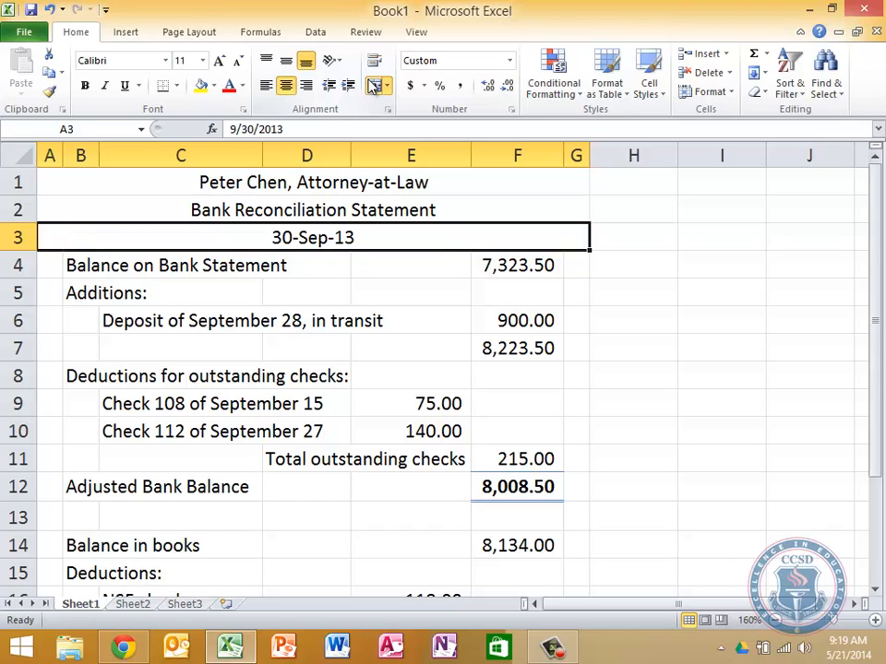
# - Format the statement date in row 3 with the "March 14, 2001" date type
pyautogui.click(508, 62)
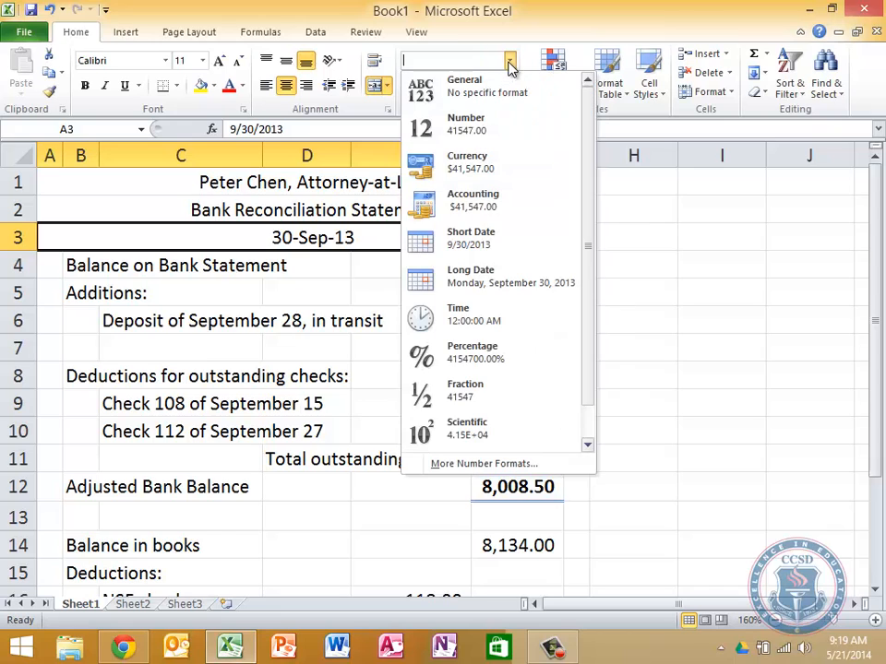
pyautogui.click(473, 246)
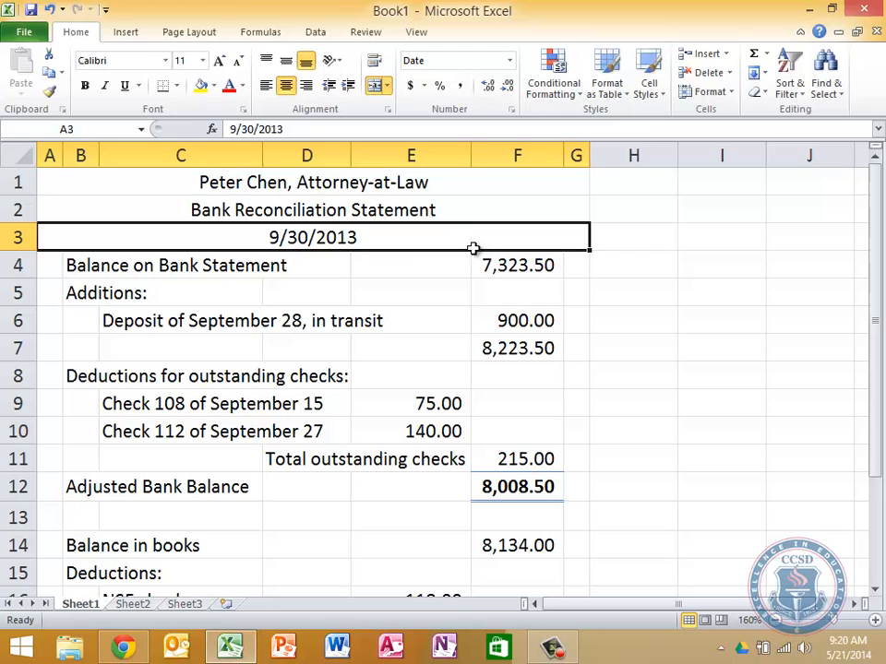
pyautogui.click(510, 61)
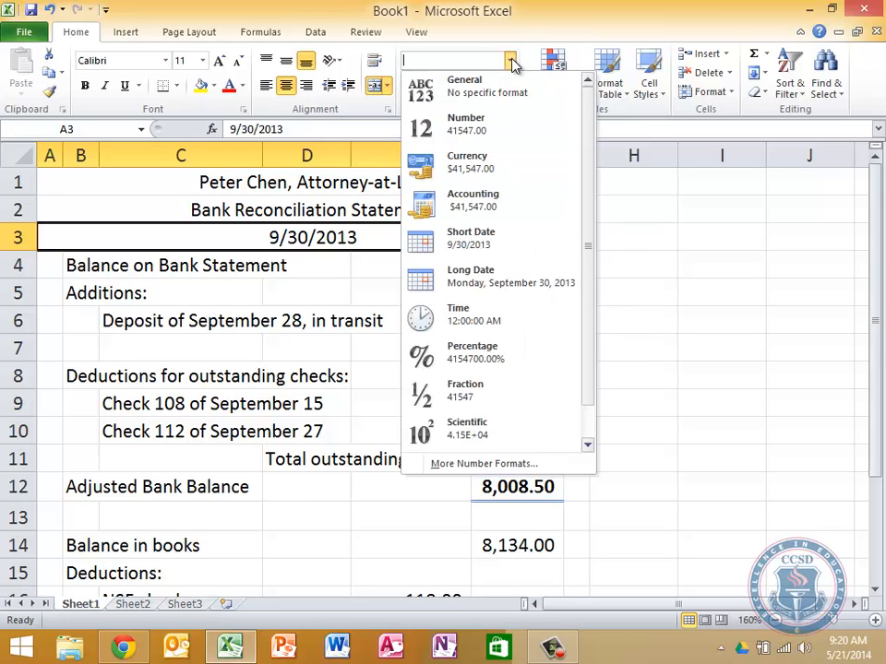
pyautogui.click(477, 465)
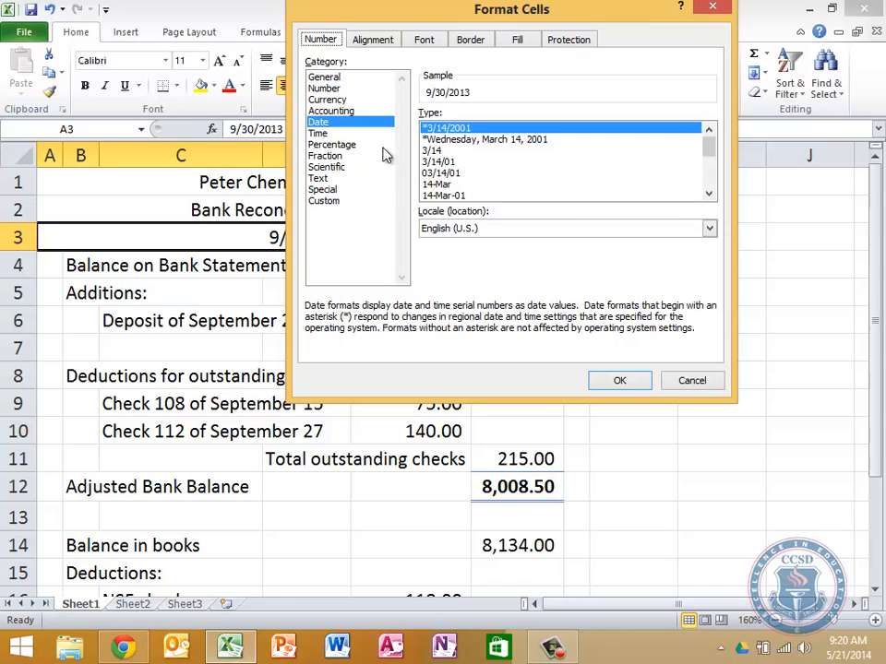
pyautogui.click(710, 195)
pyautogui.click(711, 194)
pyautogui.click(711, 195)
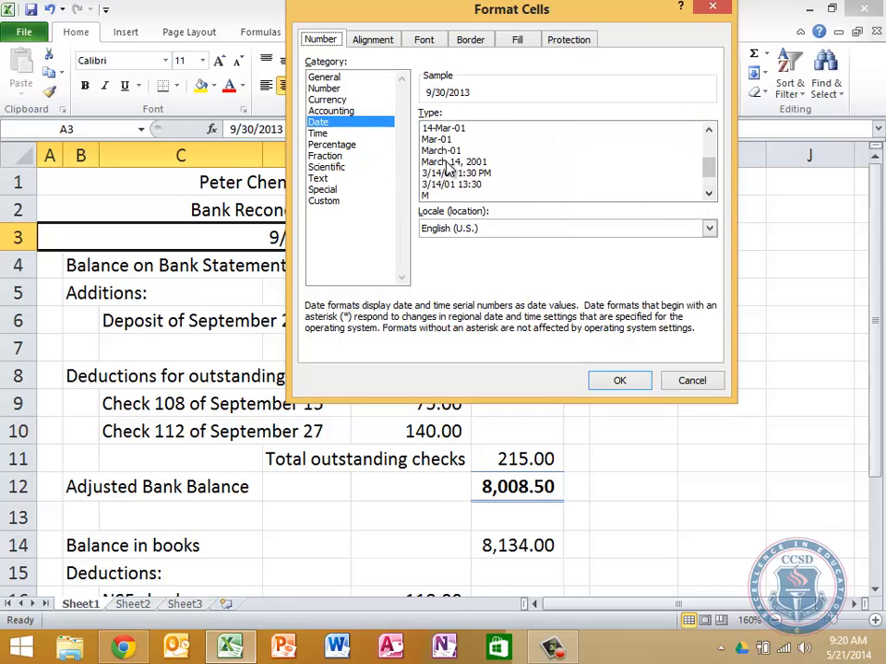
pyautogui.click(450, 163)
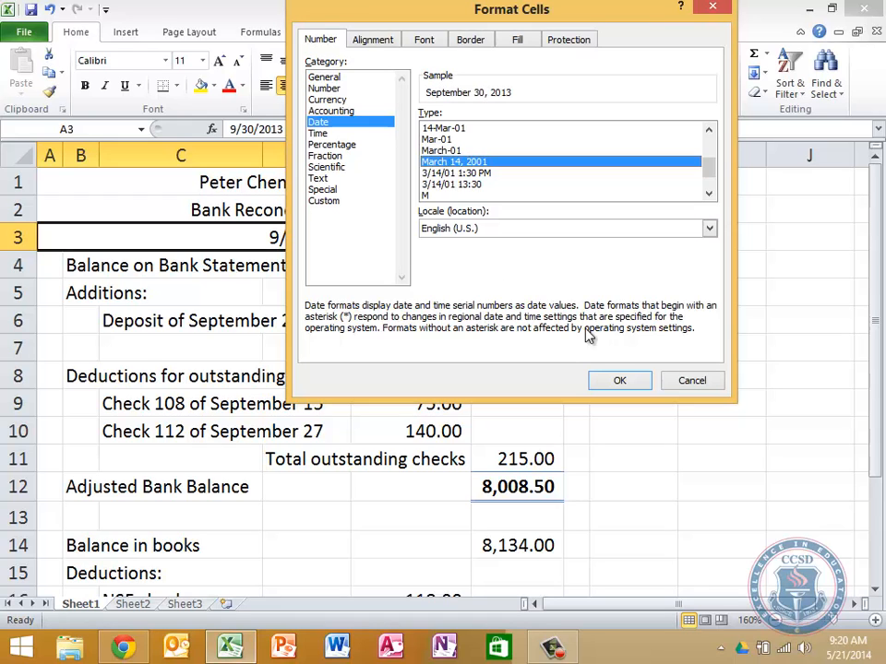
pyautogui.click(609, 380)
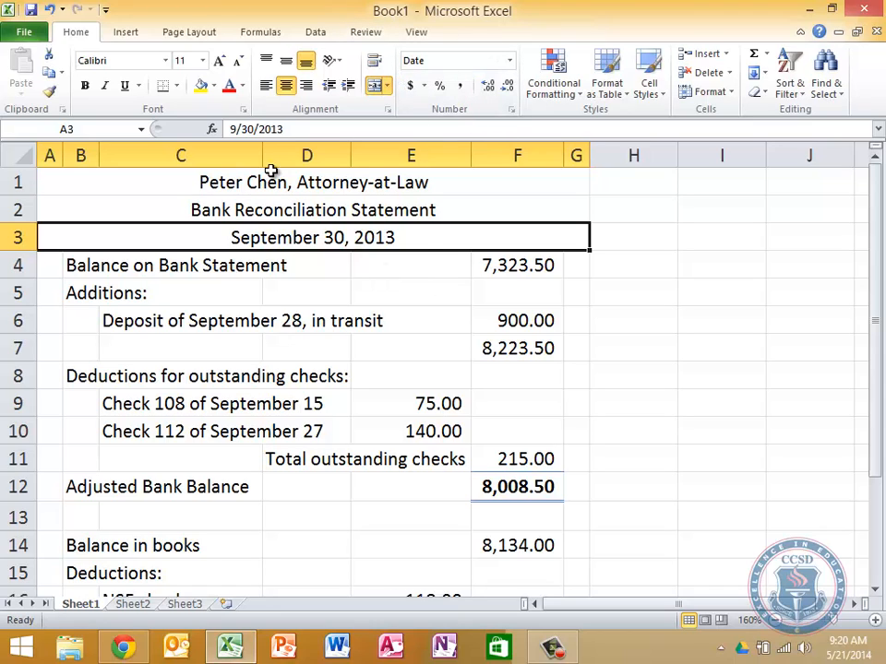
# - Narrow column C to a small indent, widen column D to fit the descriptions, and check the layout down to the adjusted book balance
pyautogui.moveTo(263, 164); pyautogui.dragTo(299, 162)
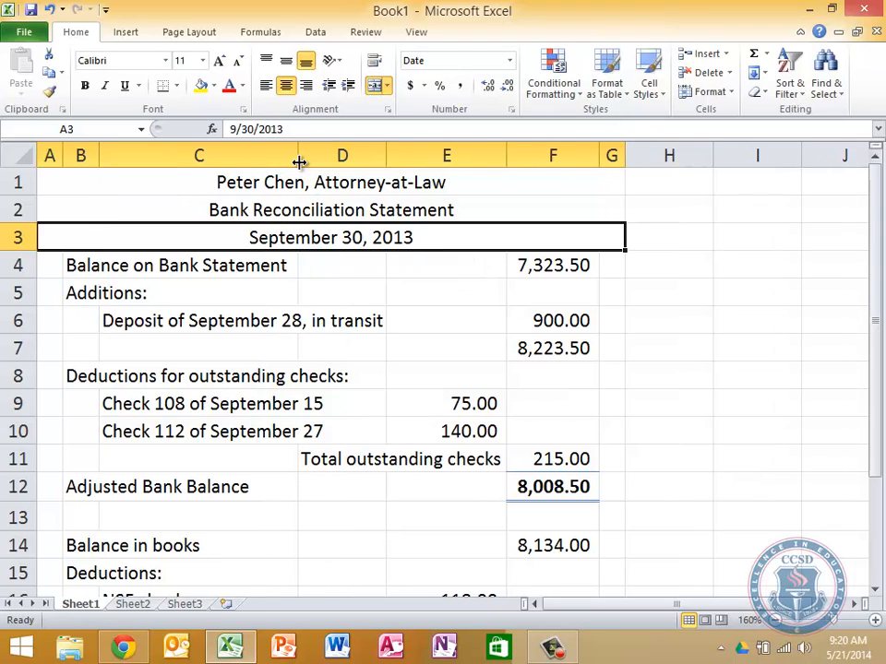
pyautogui.moveTo(299, 162); pyautogui.dragTo(146, 174)
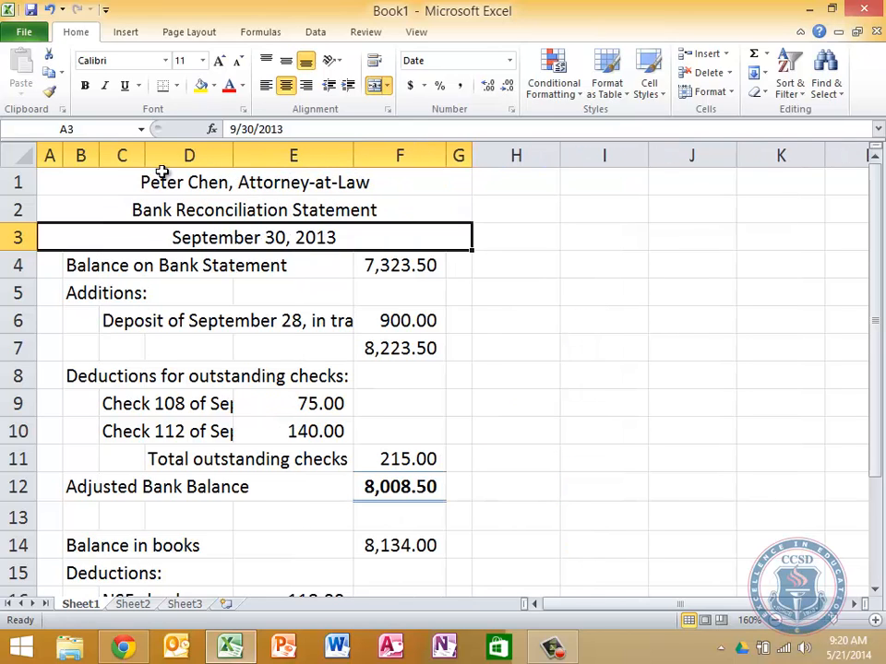
pyautogui.moveTo(232, 155); pyautogui.dragTo(405, 125)
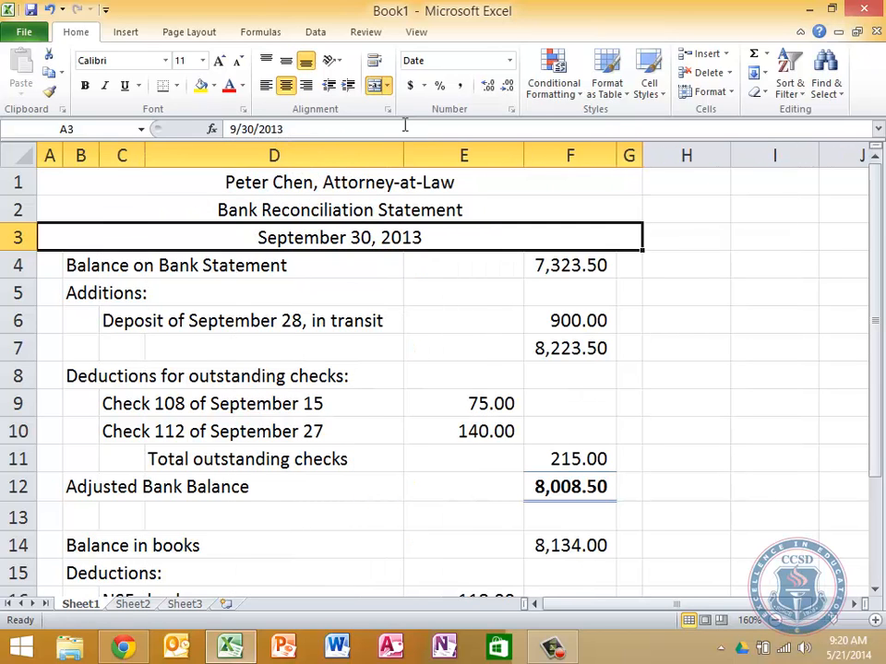
pyautogui.click(670, 354)
pyautogui.scroll(-2, 670, 353)
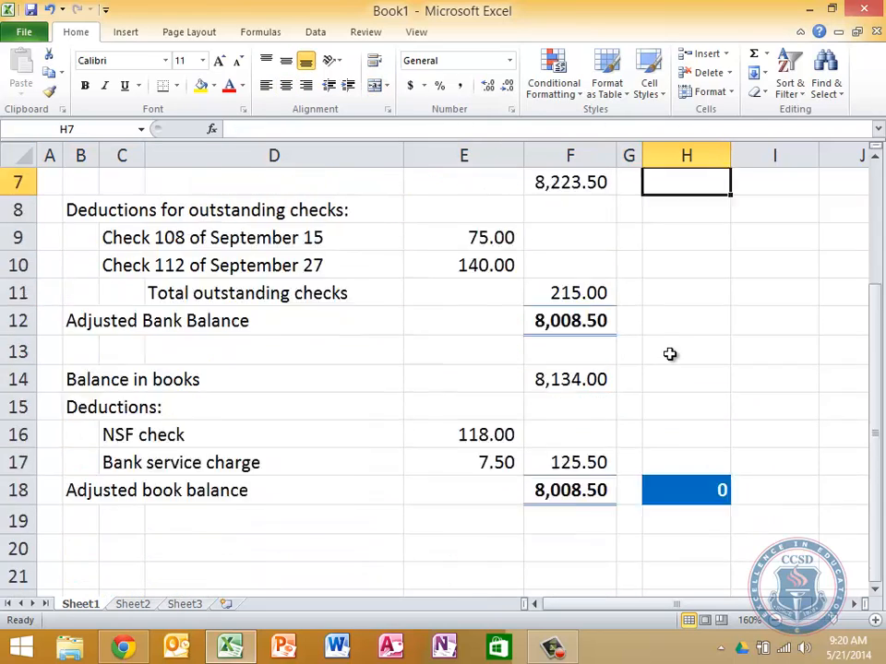
pyautogui.scroll(2, 670, 354)
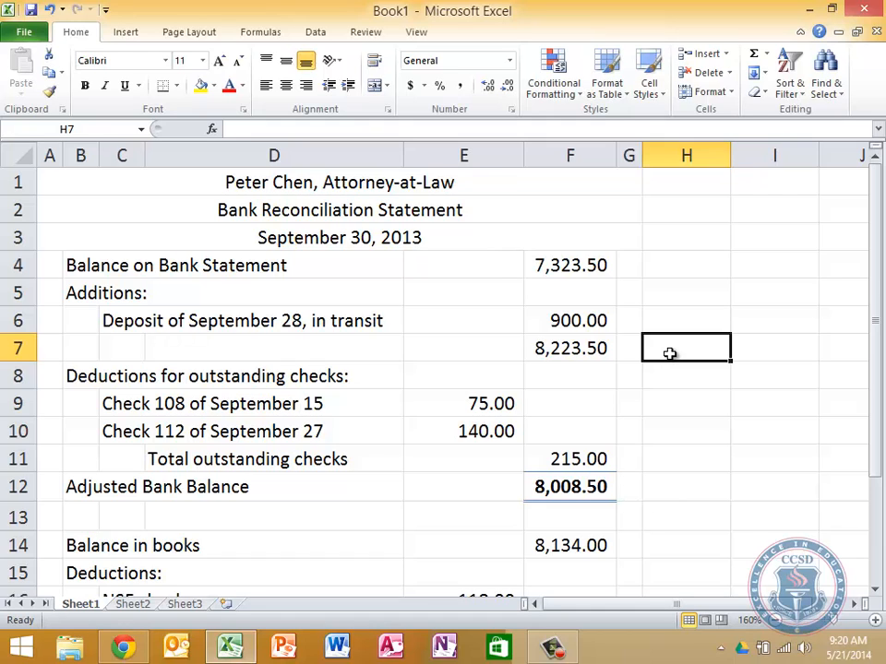
# - Set the print scaling to Fit All Columns on One Page and return to the worksheet
pyautogui.hotkey('ctrl', 'p')
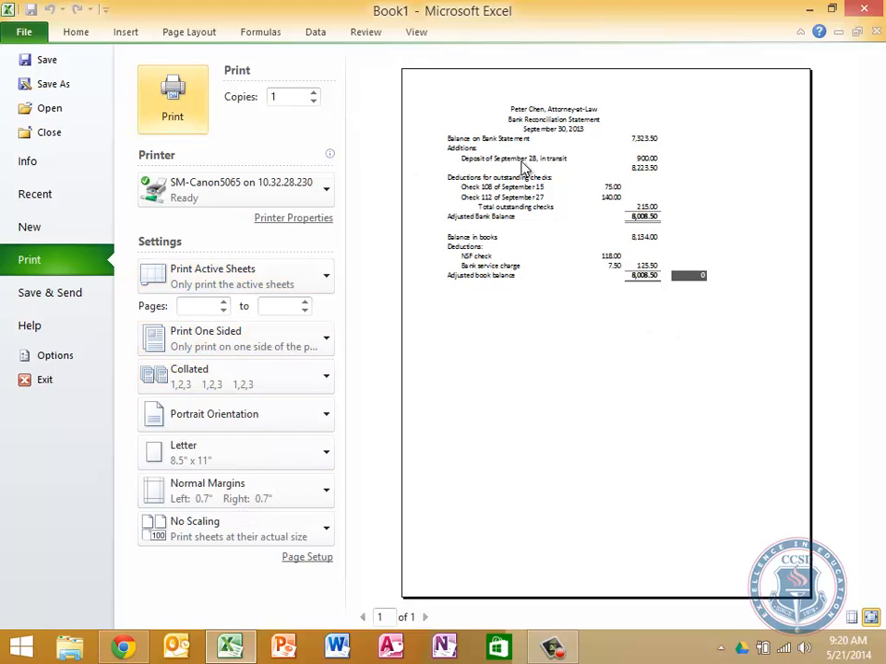
pyautogui.click(305, 535)
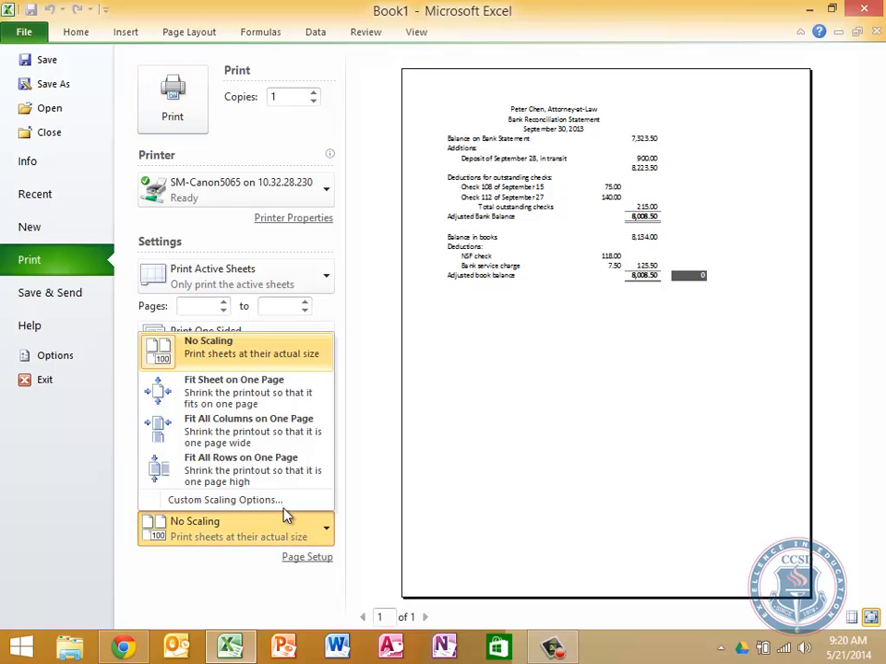
pyautogui.click(263, 441)
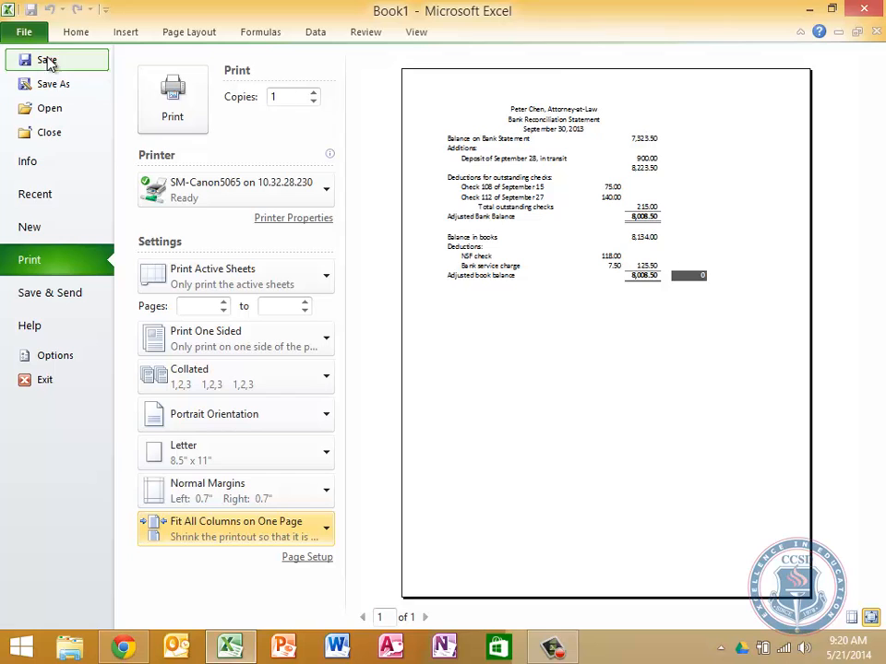
pyautogui.click(72, 38)
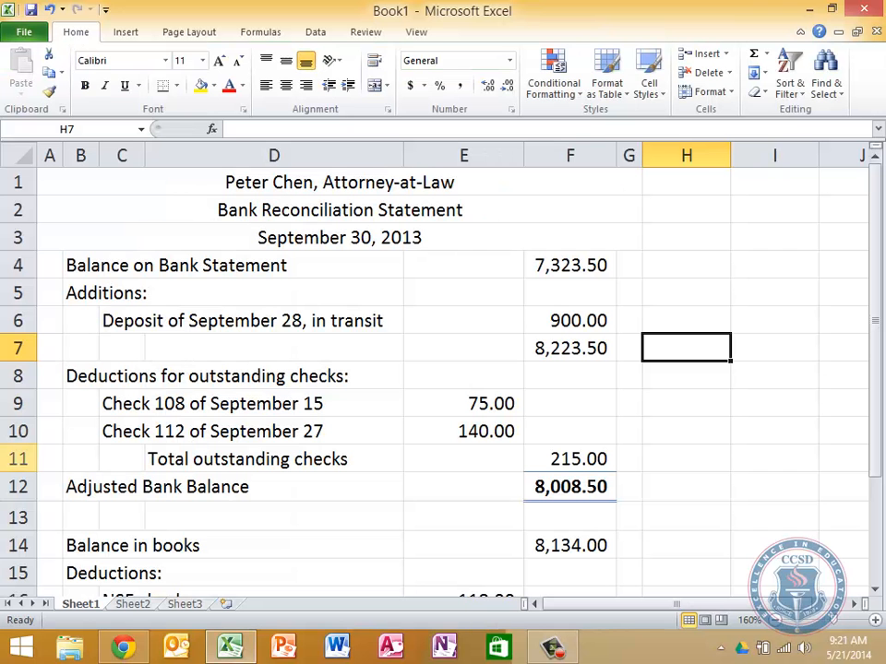
# - Rename the Sheet1 worksheet as 9.5B
pyautogui.doubleClick(81, 605)
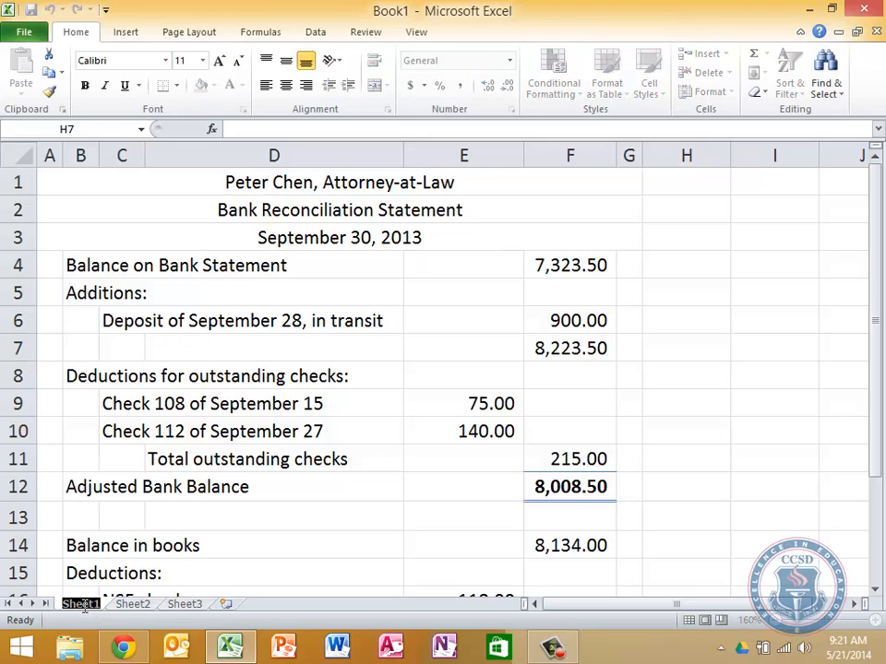
pyautogui.write('9.')
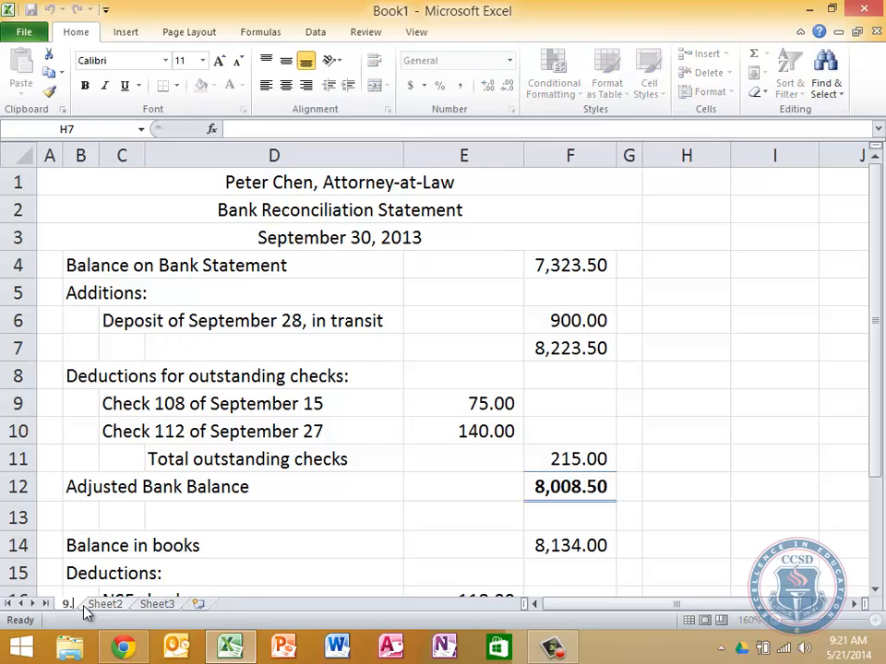
pyautogui.write('50')
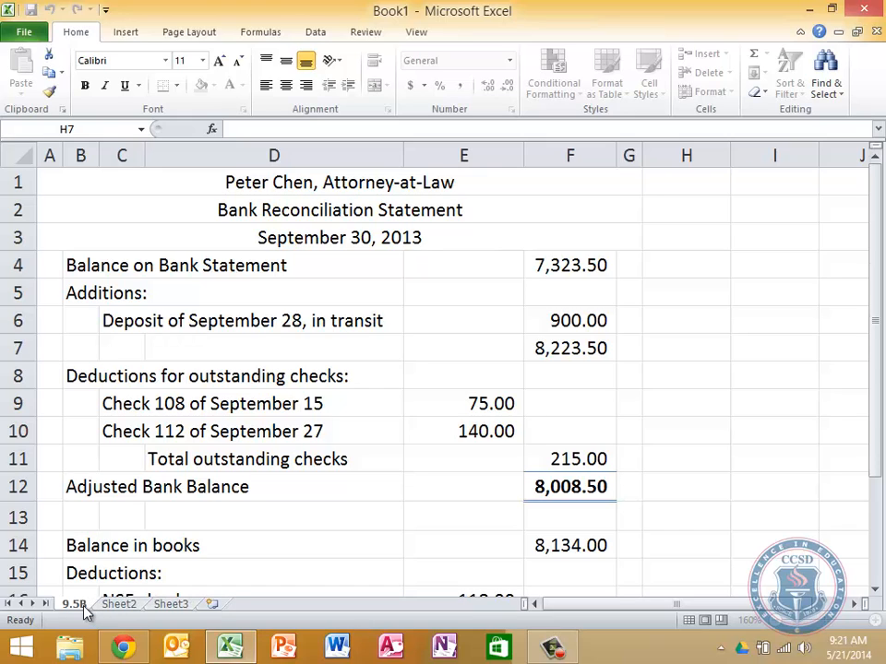
pyautogui.press('Return')
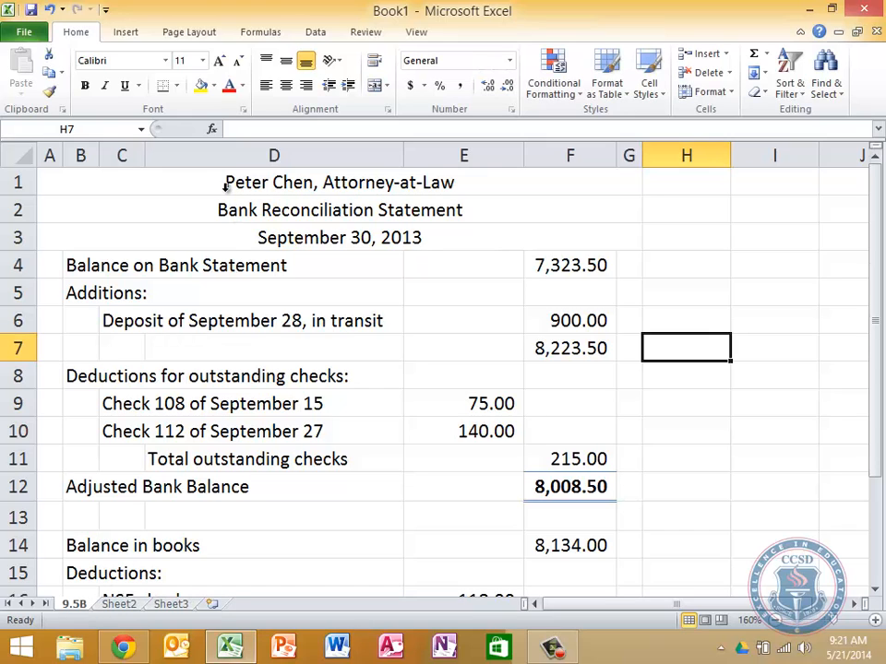
# - Save the workbook to the Desktop, naming it with the author's title and surname followed by "- Assignment 3"
pyautogui.click(31, 12)
pyautogui.write('Assignment 3')
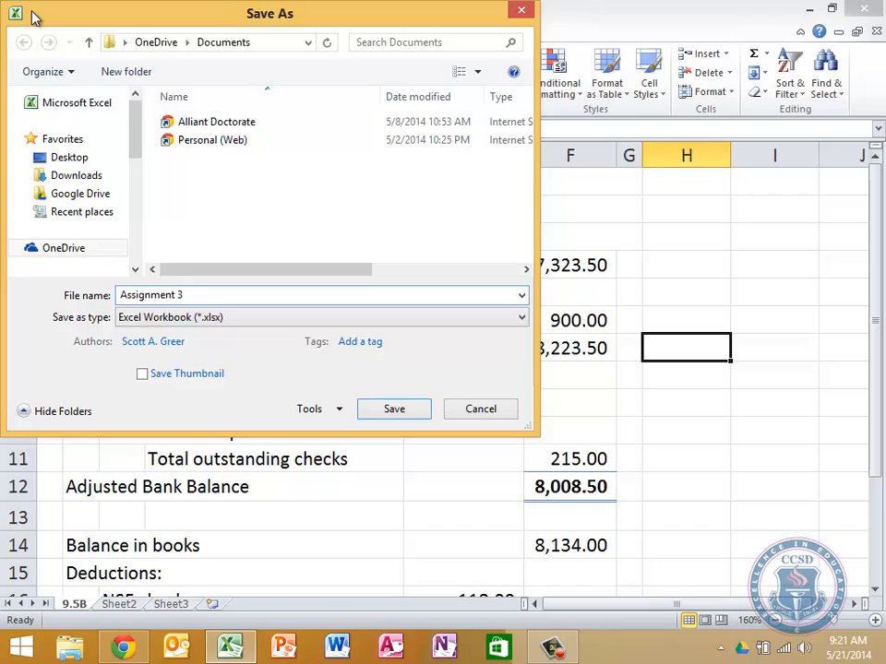
pyautogui.press('Left')
pyautogui.press('Left')
pyautogui.press('Left')
pyautogui.press('Left')
pyautogui.press('Left')
pyautogui.press('Left')
pyautogui.press('Left')
pyautogui.press('Left')
pyautogui.press('Left')
pyautogui.press('Left')
pyautogui.press('Left')
pyautogui.press('Left')
pyautogui.write('Mr.')
pyautogui.write('Greer -')
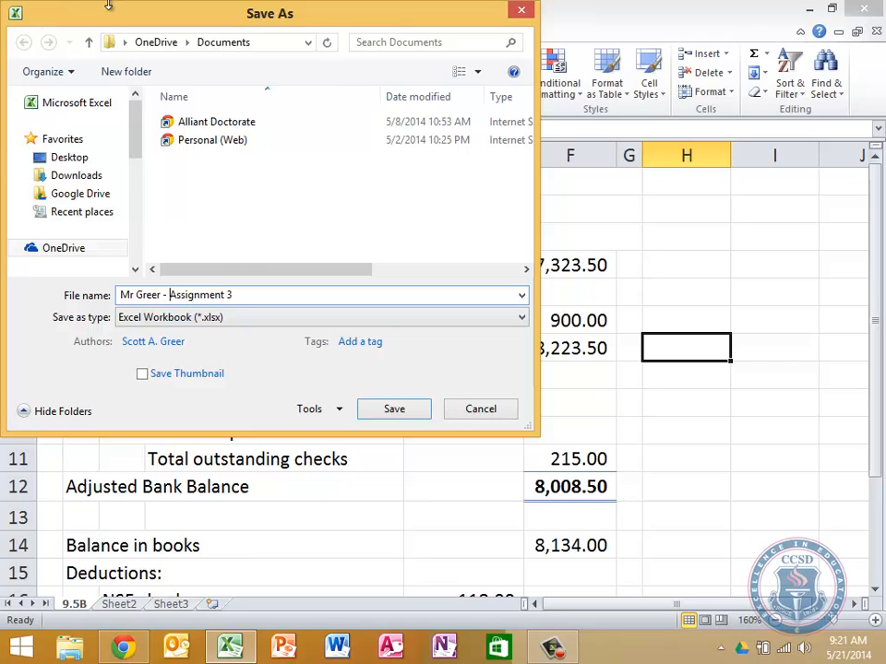
pyautogui.click(74, 158)
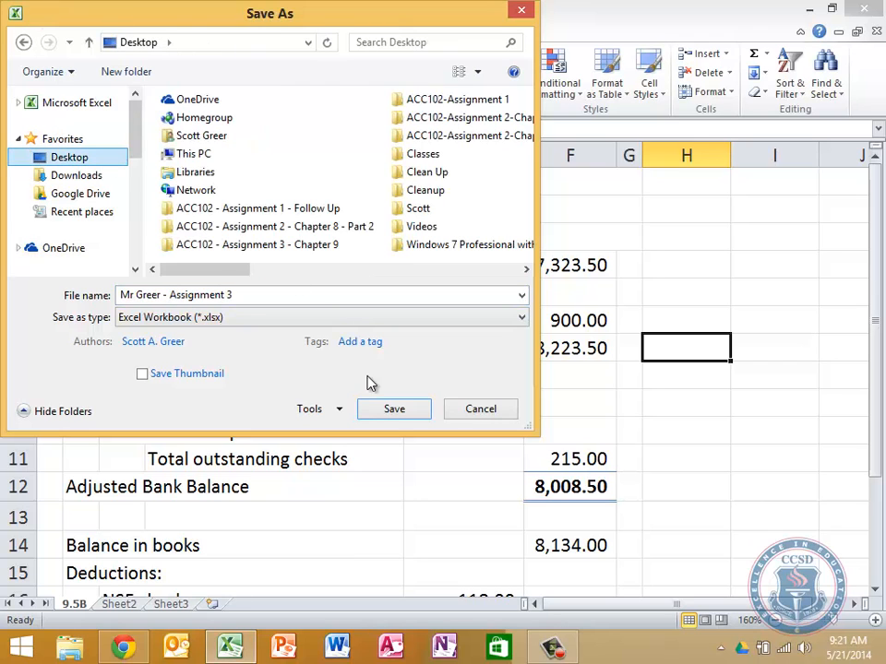
pyautogui.click(395, 413)
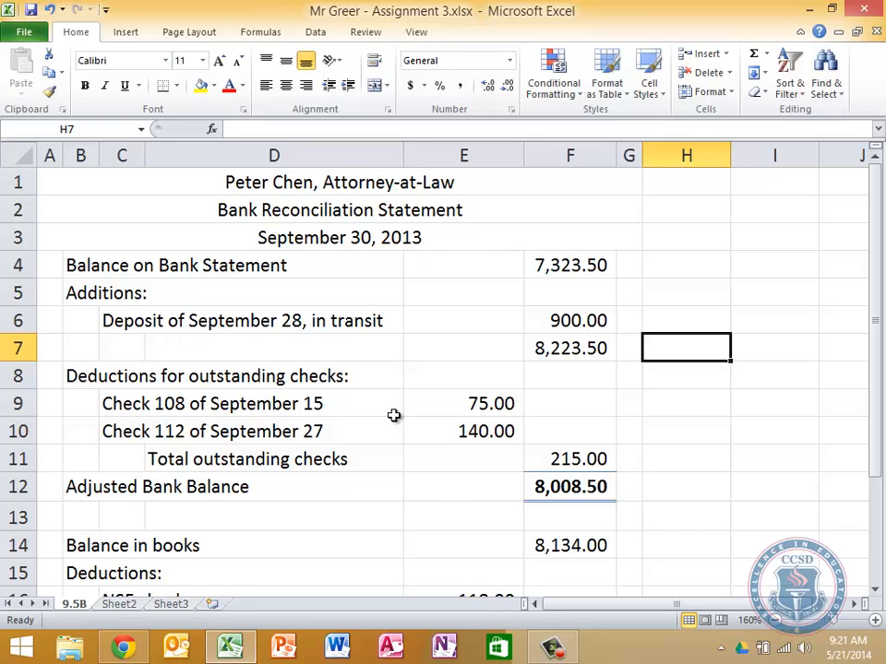
pyautogui.click(394, 415)
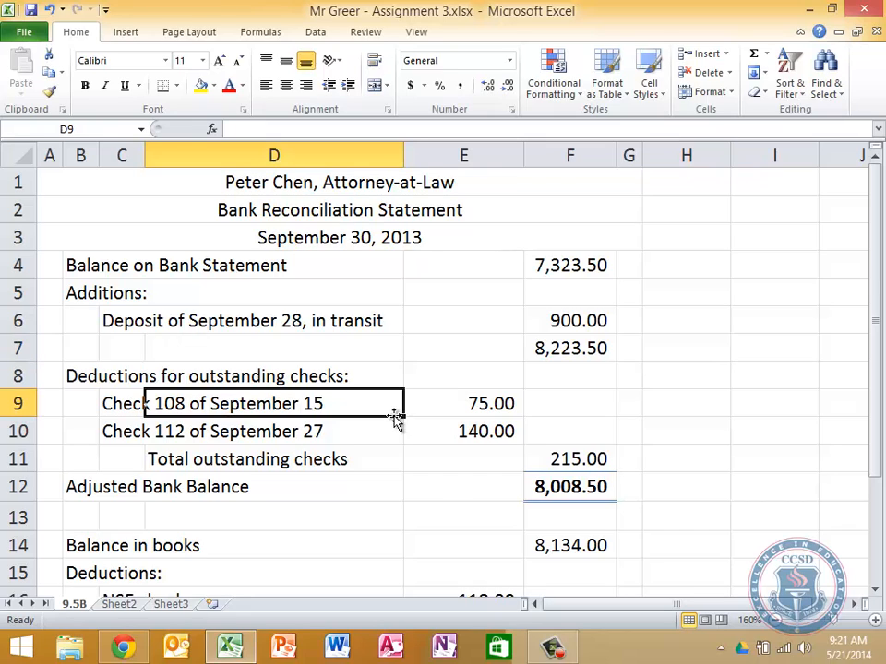
pyautogui.click(549, 642)
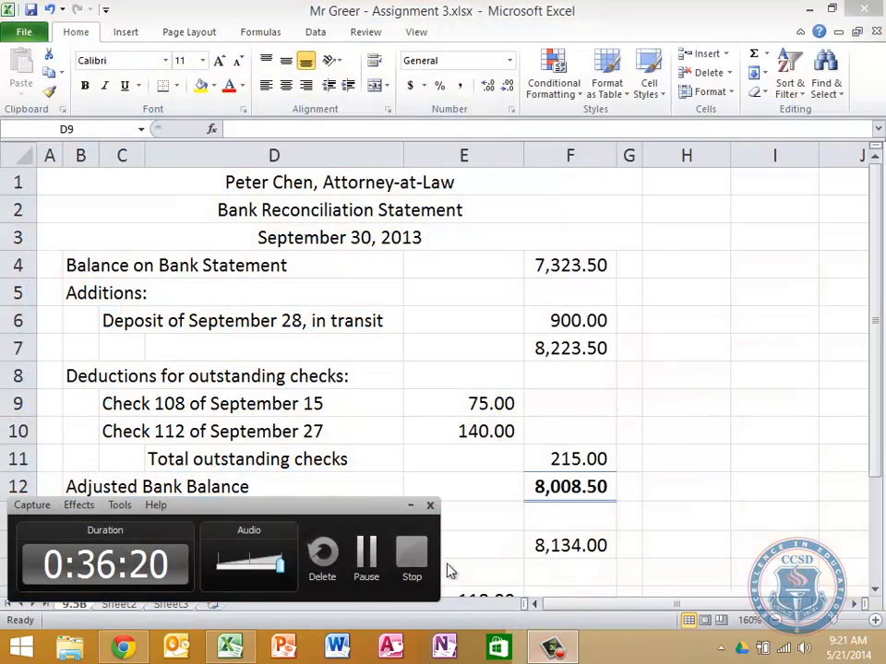
pyautogui.click(367, 556)
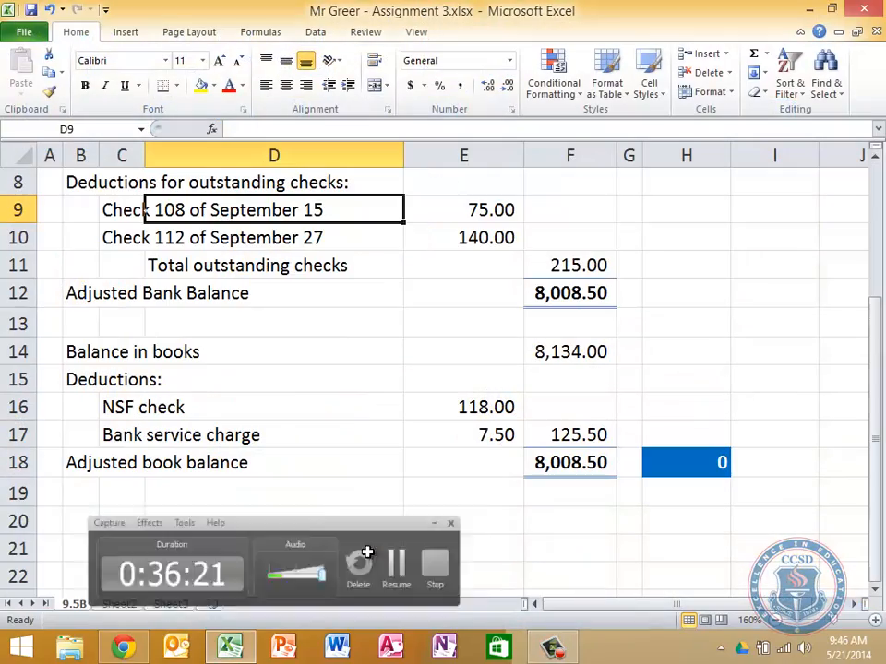
pyautogui.click(367, 553)
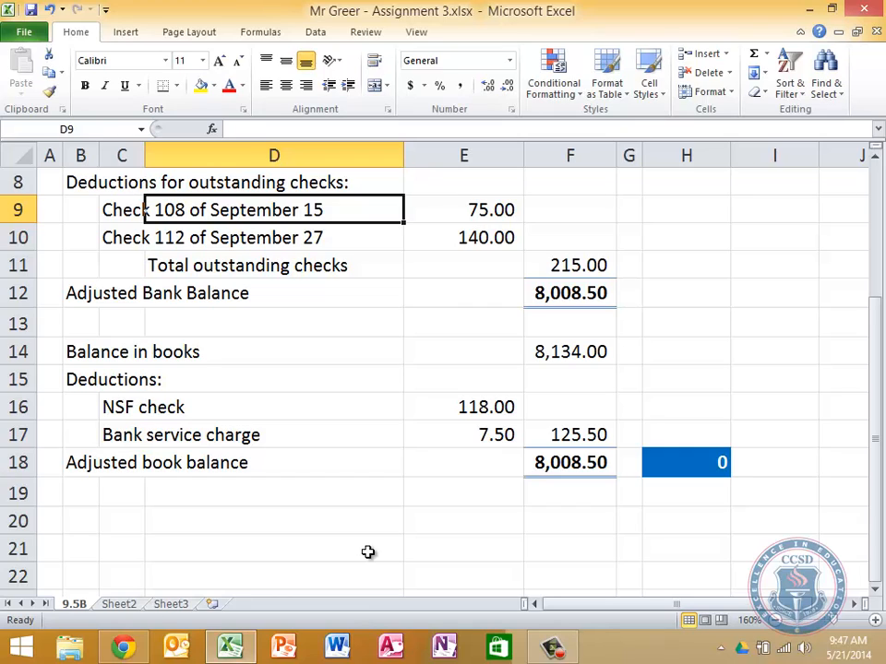
# - Create a copy of the 9.5B sheet before Sheet2 and rename the copy 9.6B
pyautogui.rightClick(81, 605)
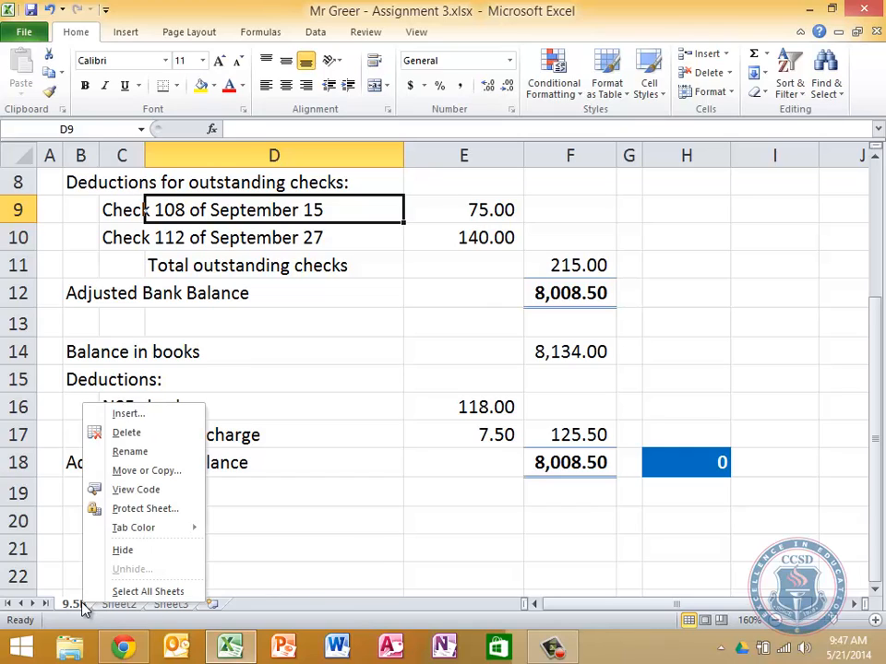
pyautogui.click(155, 475)
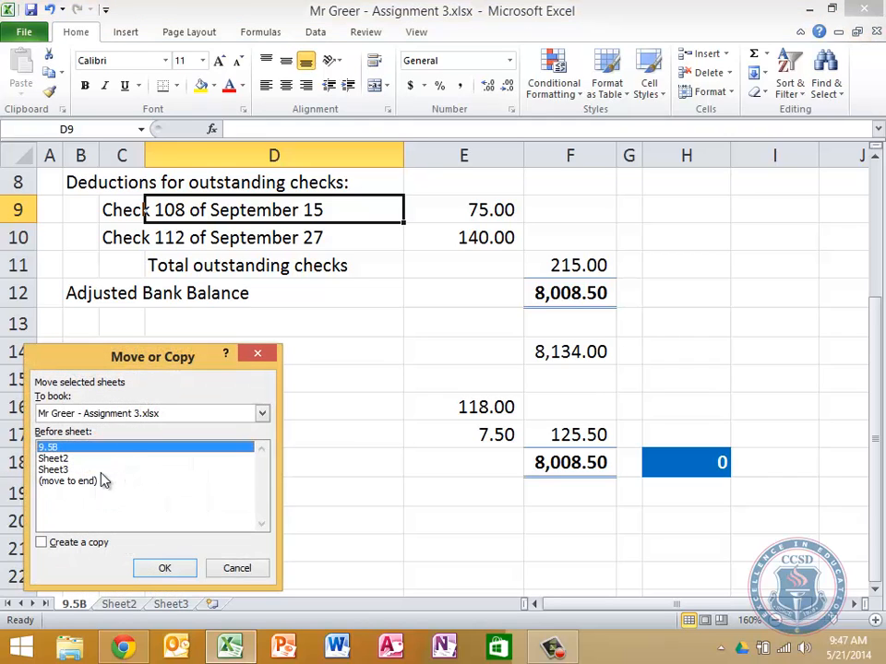
pyautogui.click(61, 459)
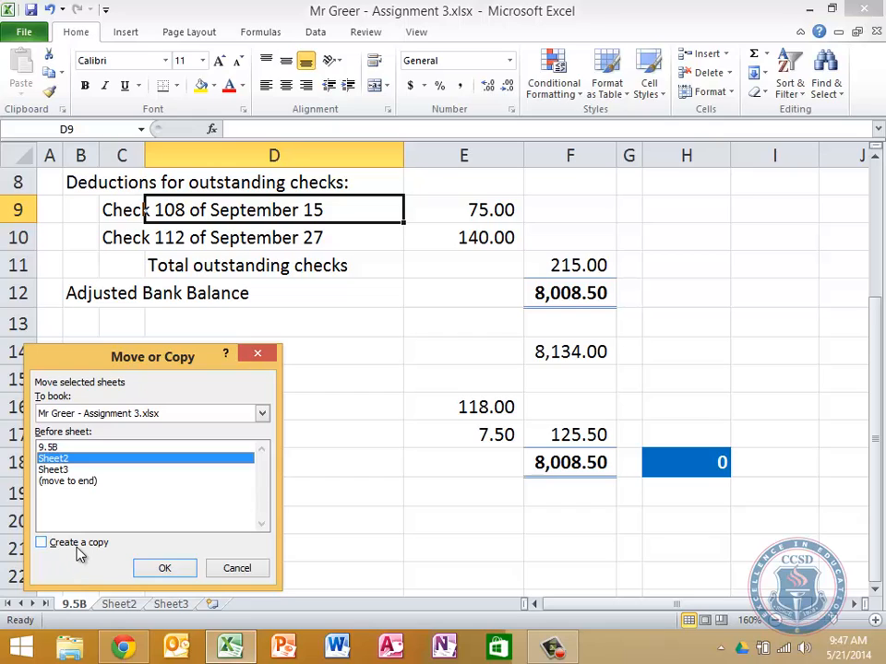
pyautogui.click(81, 547)
pyautogui.click(164, 568)
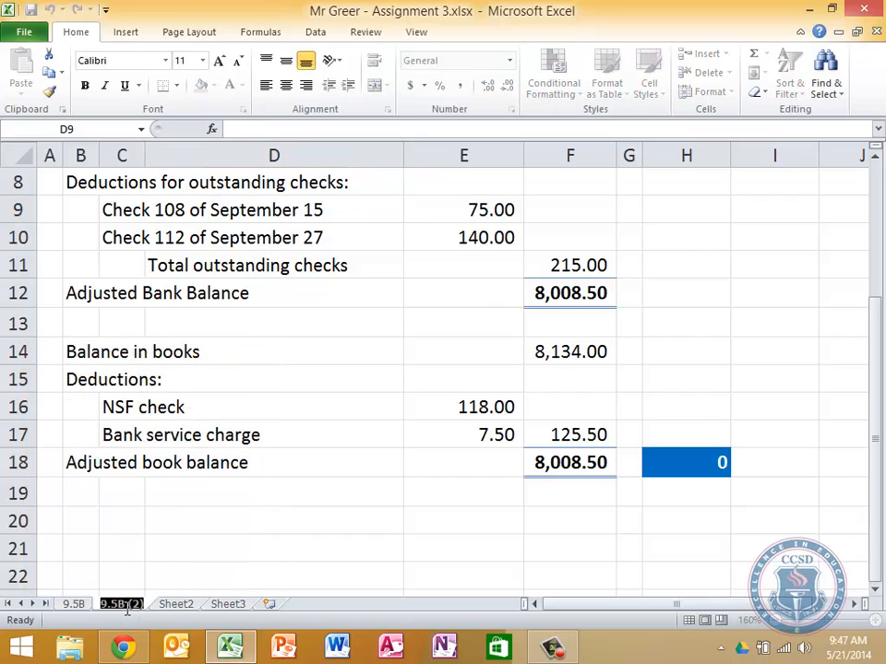
pyautogui.write('9.6B')
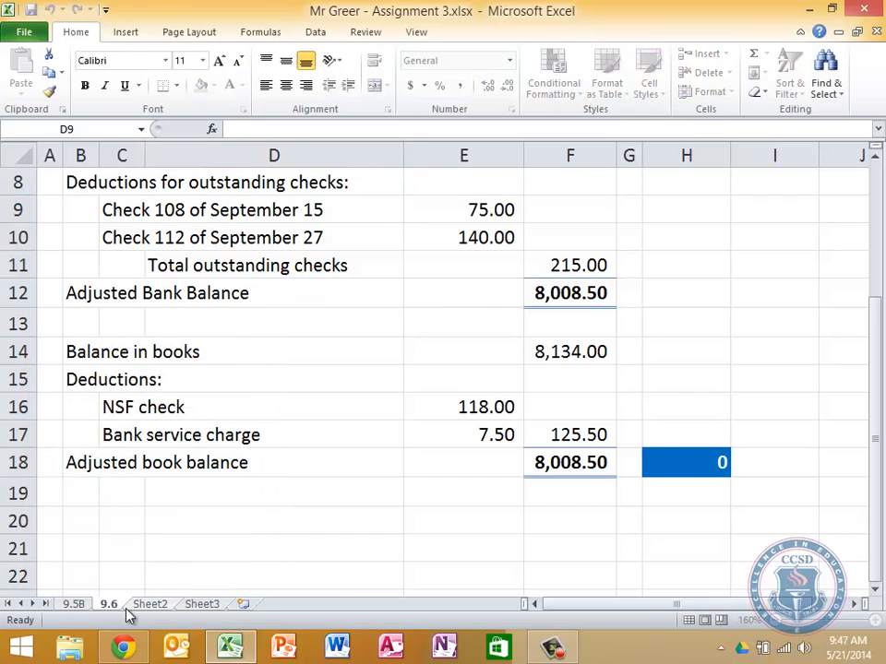
pyautogui.press('Return')
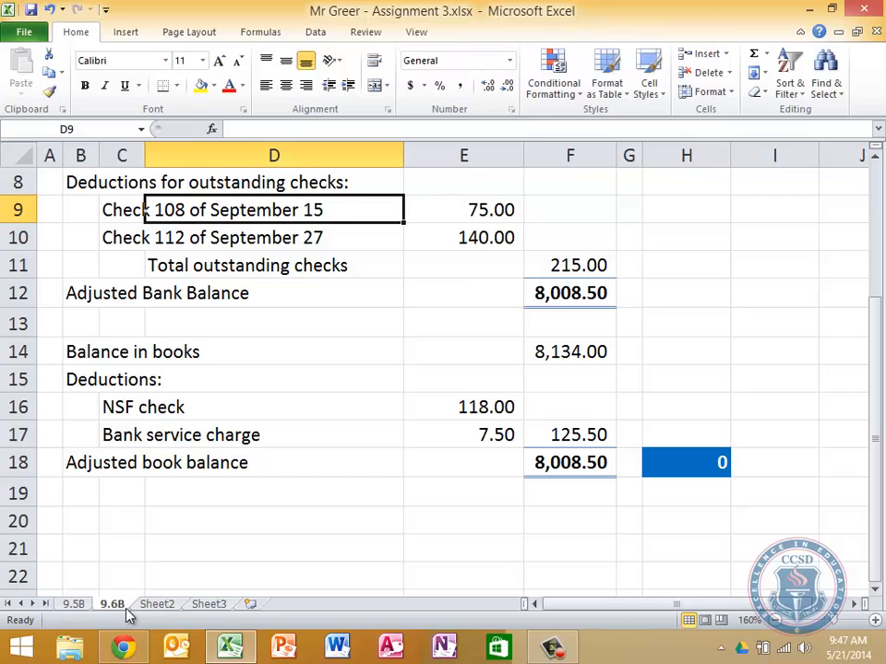
# - Replace the business name in the heading in row 1 of sheet 9.6B with Stacked Stone Masonry
pyautogui.press('Up')
pyautogui.press('Up')
pyautogui.press('Up')
pyautogui.press('Up')
pyautogui.press('Up')
pyautogui.press('Up')
pyautogui.press('Up')
pyautogui.press('Up')
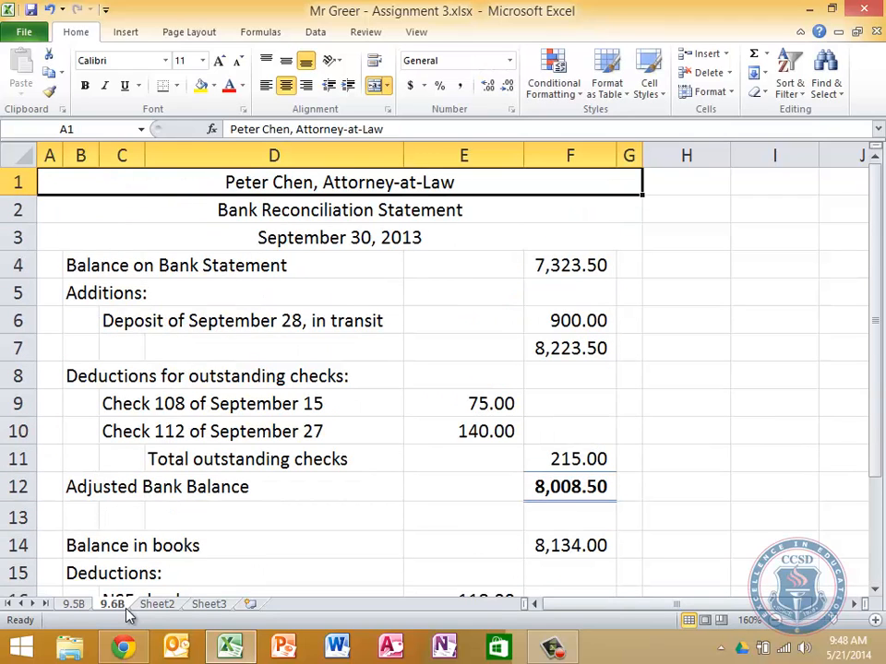
pyautogui.write('Stacke')
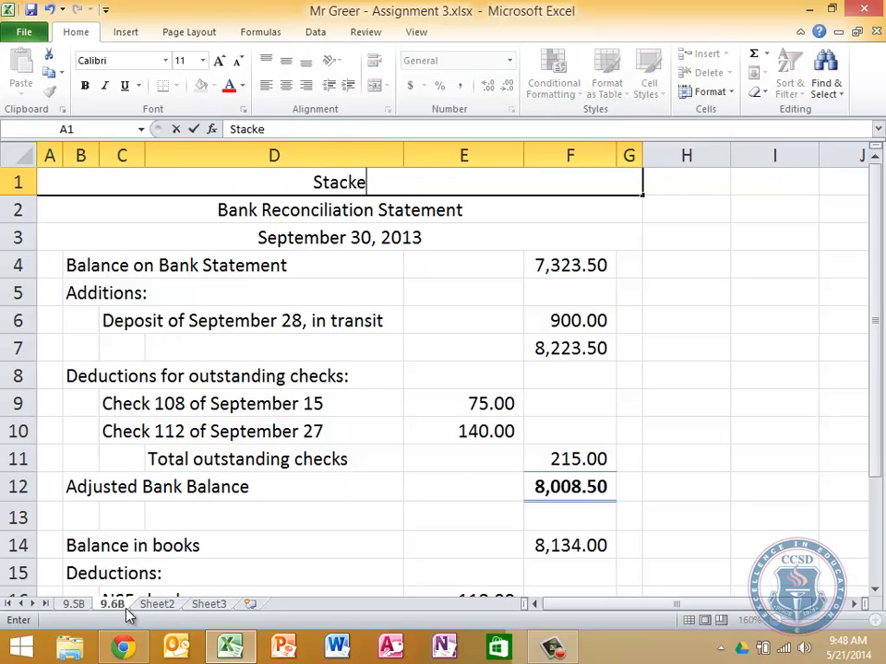
pyautogui.write('d Stone Mas')
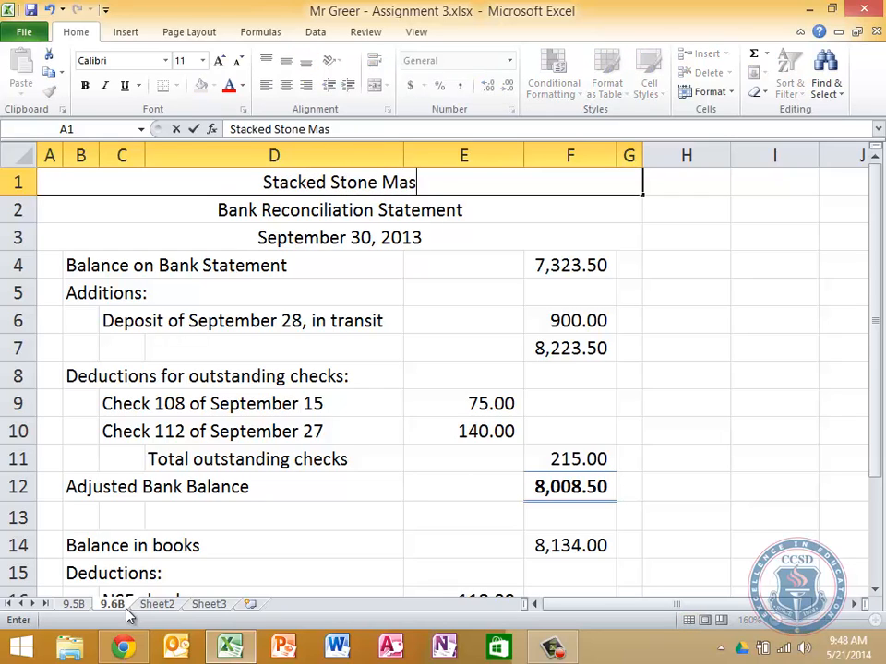
pyautogui.write('onry')
pyautogui.press('Return')
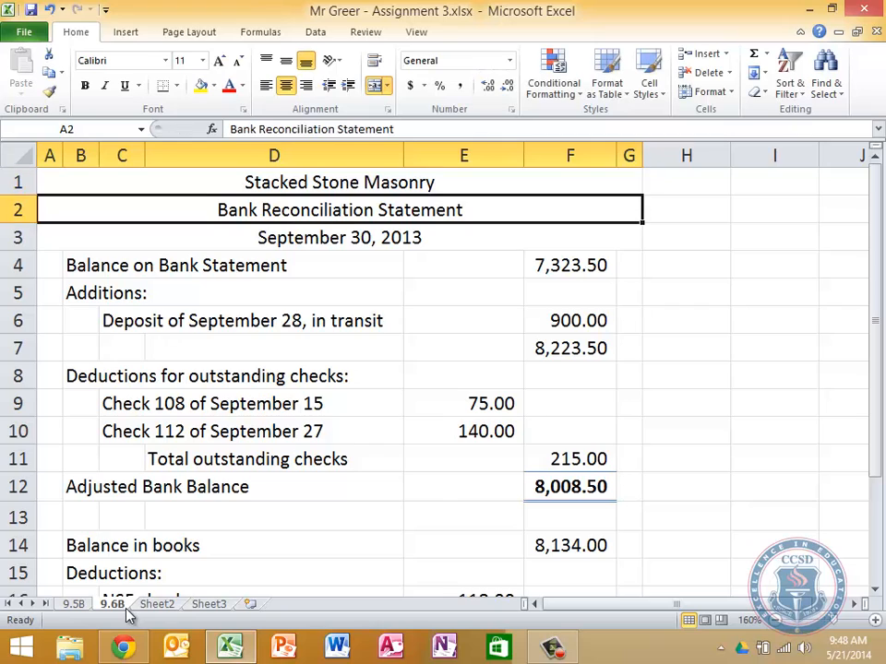
# - Set the statement date in row 3 of the heading to July 31, 2013
pyautogui.press('Return')
pyautogui.write('July ')
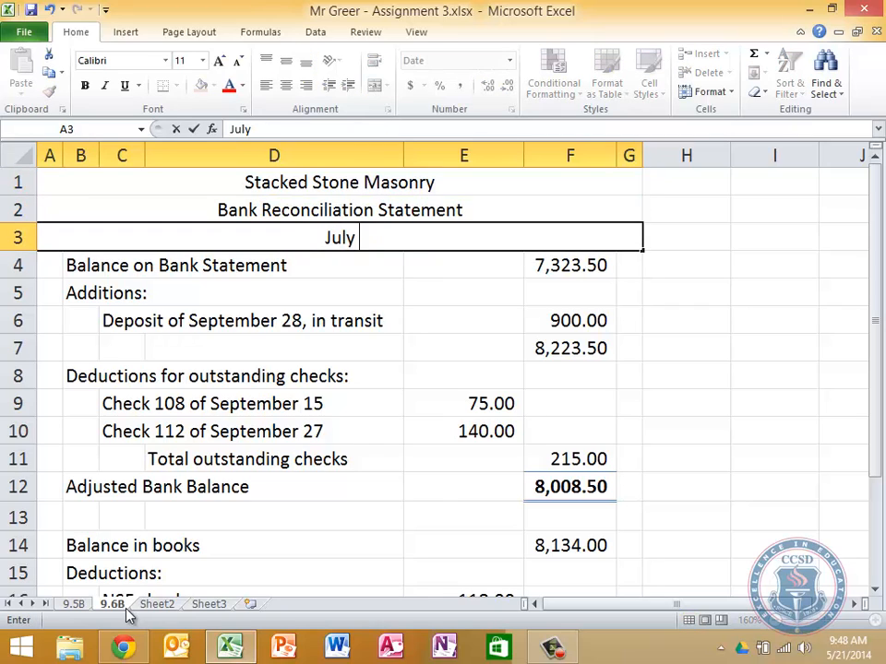
pyautogui.write('31, 2013')
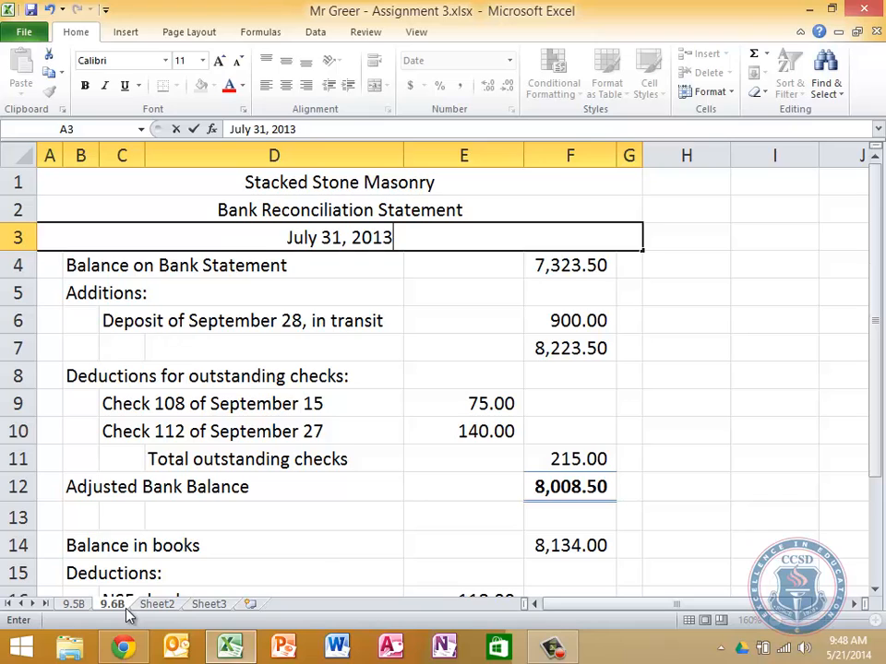
pyautogui.press('Return')
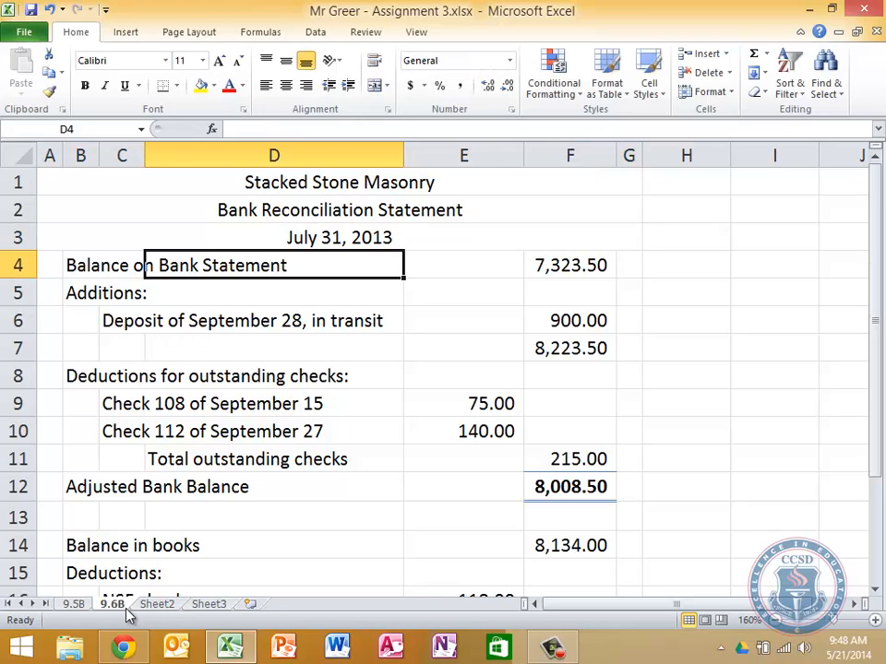
# - Set the Balance on Bank Statement amount in F4 to 8442.03
pyautogui.press('Right')
pyautogui.press('Right')
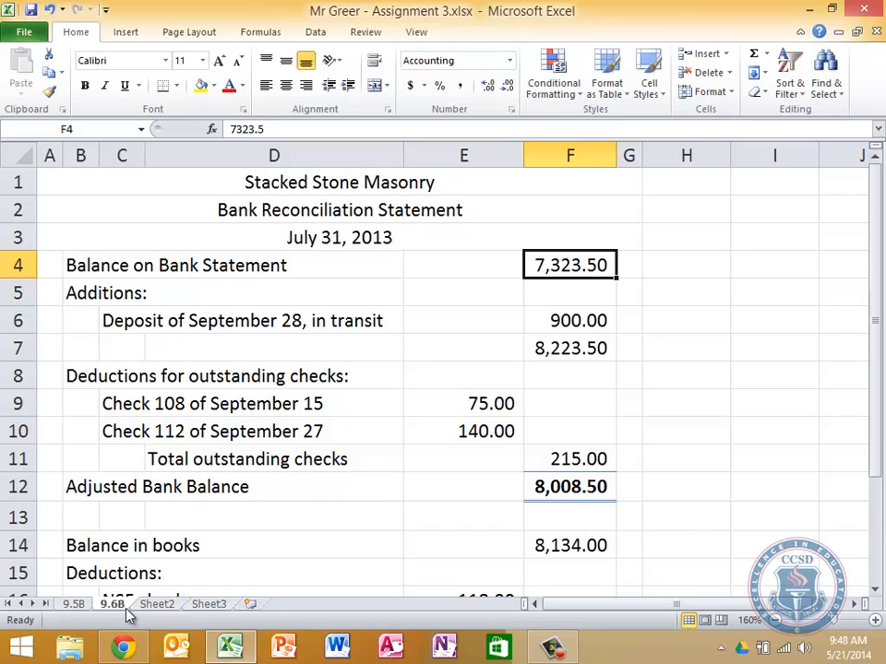
pyautogui.write('73')
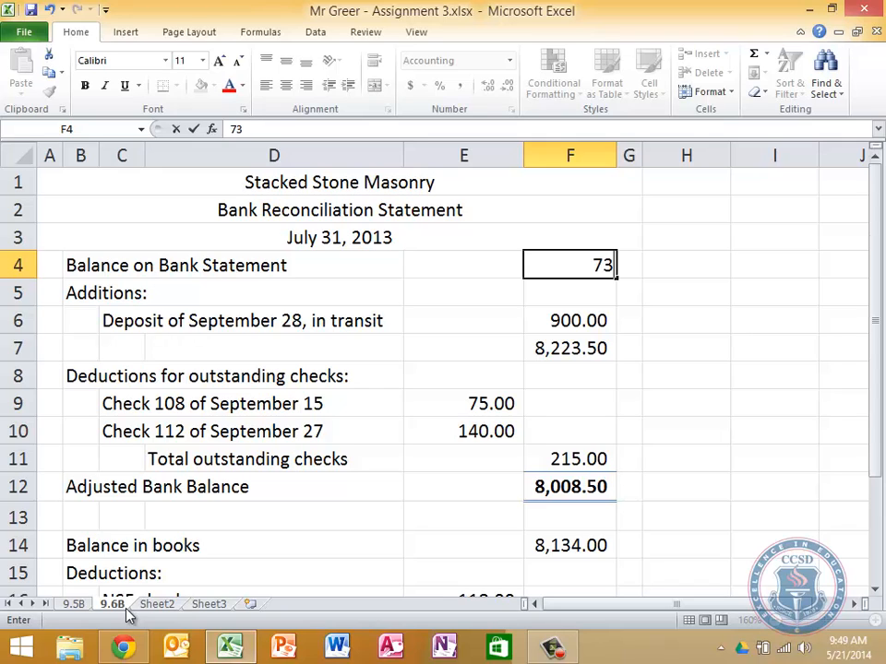
pyautogui.press('BackSpace')
pyautogui.press('BackSpace')
pyautogui.write('8442.03')
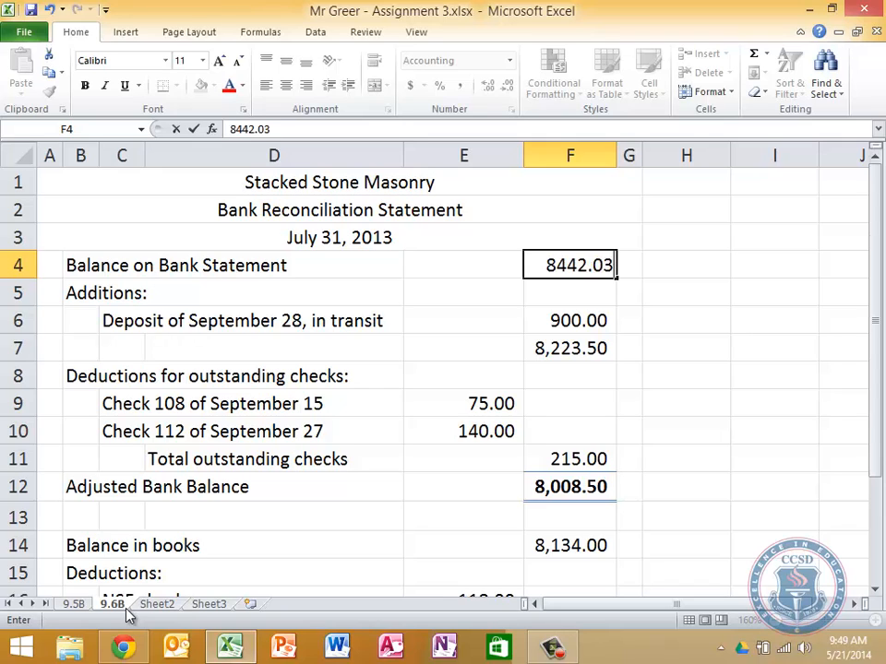
pyautogui.press('Return')
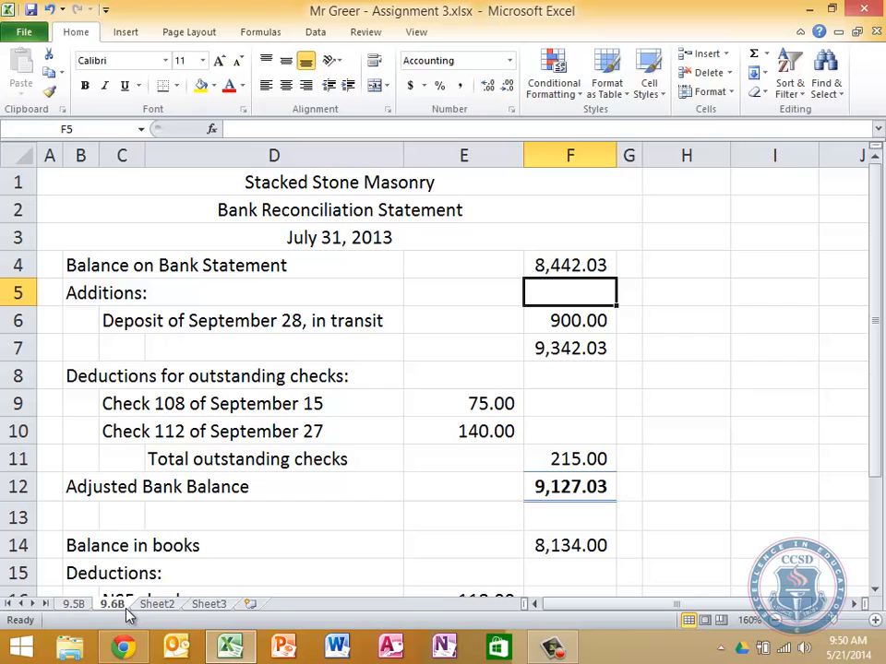
# - Change the date in the deposit label in C6 so it reads "Deposit of July 31, in transit"
pyautogui.press('Down')
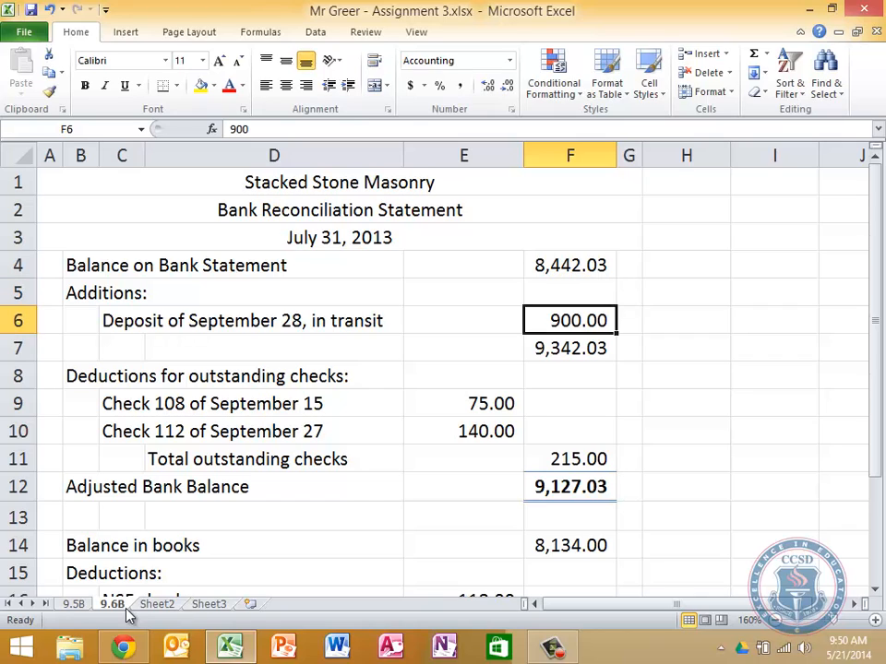
pyautogui.press('Left')
pyautogui.press('Left')
pyautogui.press('Left')
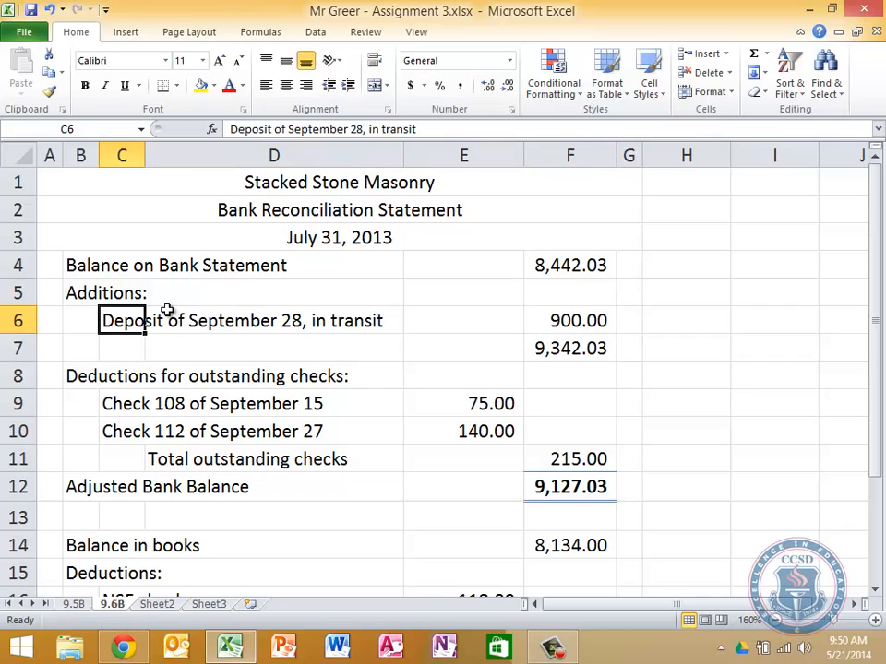
pyautogui.click(290, 129)
pyautogui.moveTo(290, 130); pyautogui.dragTo(362, 130)
pyautogui.write('July 31')
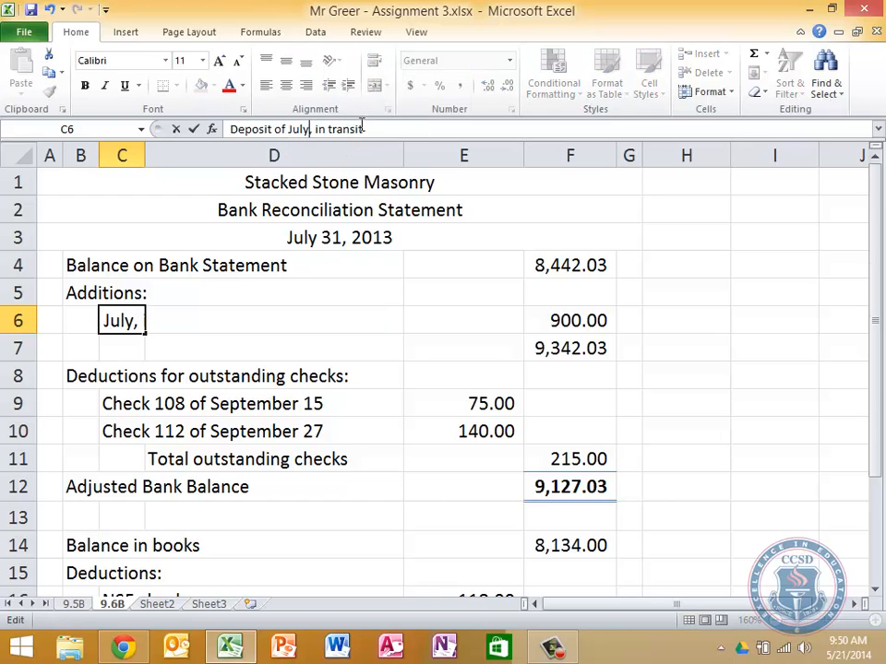
pyautogui.press('Return')
pyautogui.write('0')
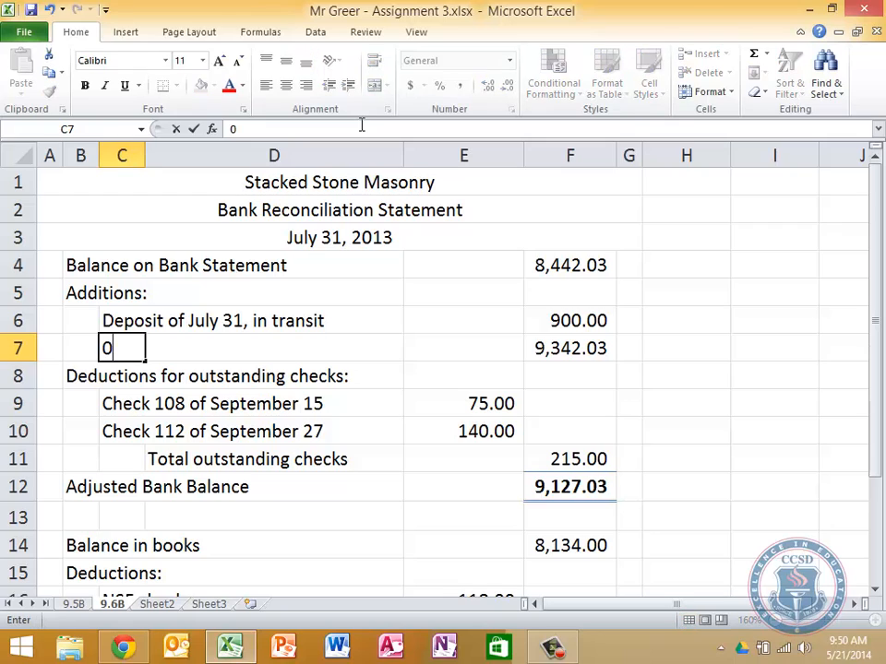
pyautogui.press('BackSpace')
# - Set the amount of the deposit in transit in F6 to 994.07
pyautogui.press('Up')
pyautogui.press('Right')
pyautogui.press('Right')
pyautogui.press('Right')
pyautogui.press('Right')
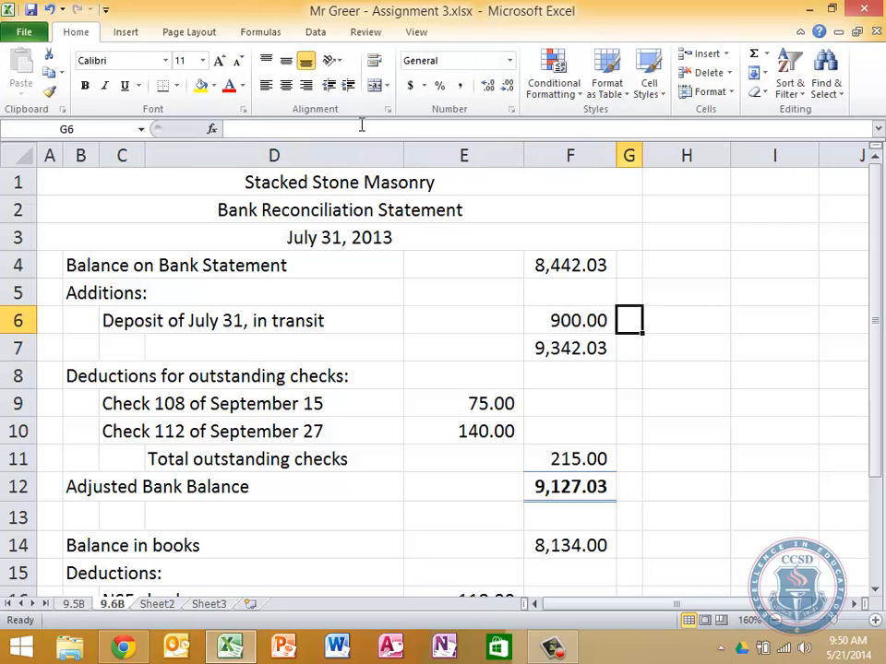
pyautogui.press('Left')
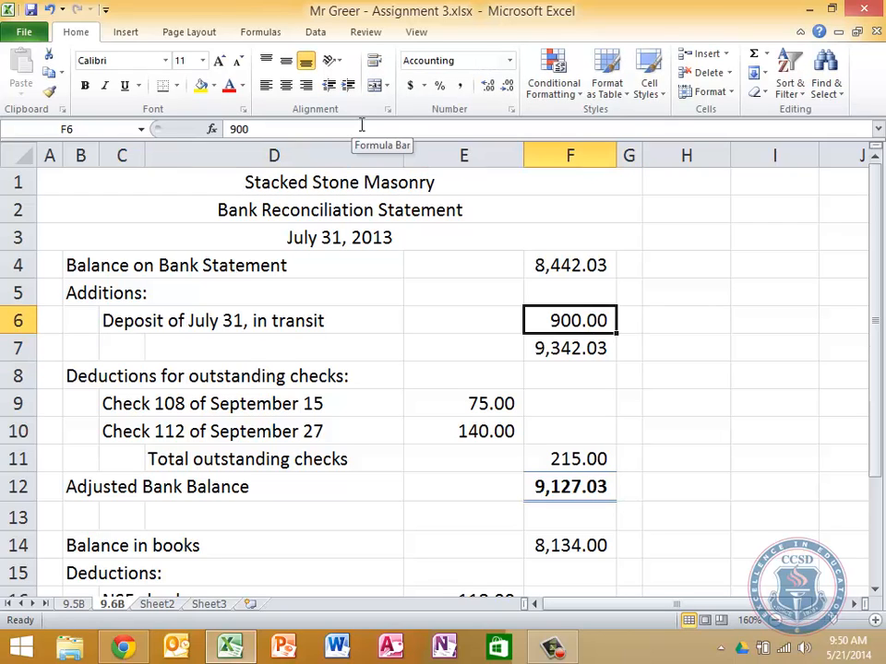
pyautogui.write('994.07')
pyautogui.press('Return')
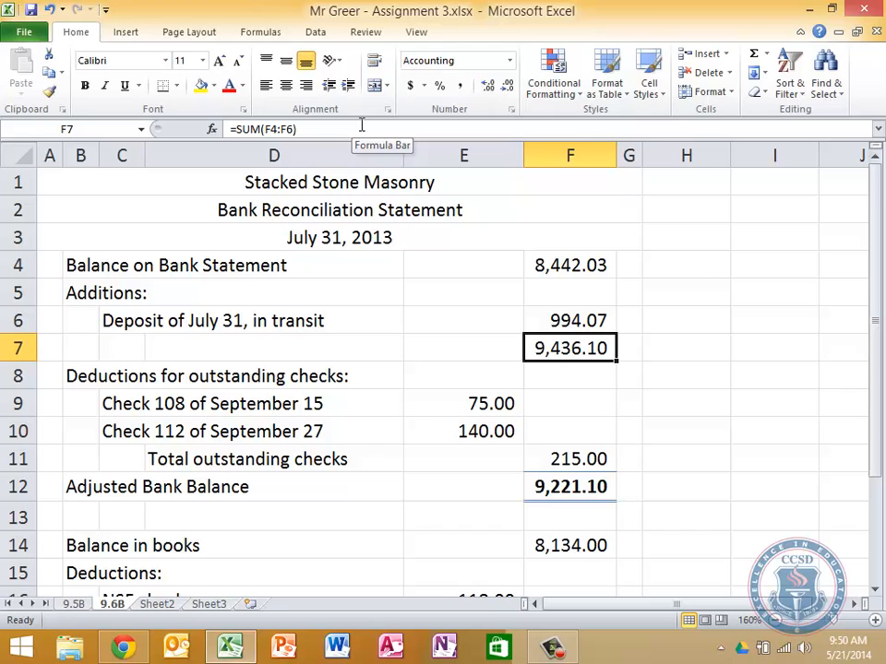
# - Insert a blank row above the Check 112 line in the outstanding checks section
pyautogui.press('Down')
pyautogui.press('Left')
pyautogui.press('Down')
pyautogui.press('Left')
pyautogui.press('Left')
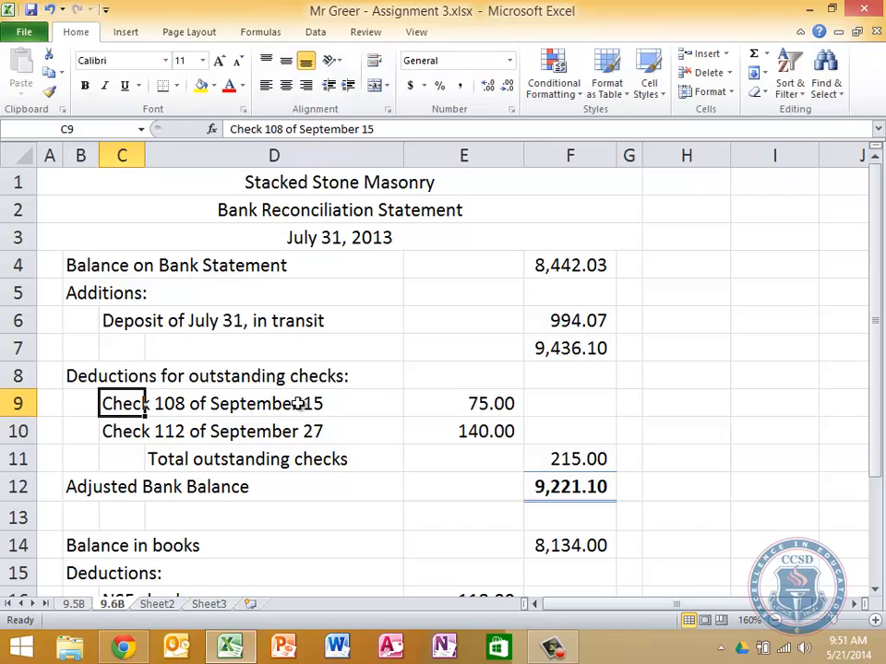
pyautogui.click(875, 589)
pyautogui.click(875, 590)
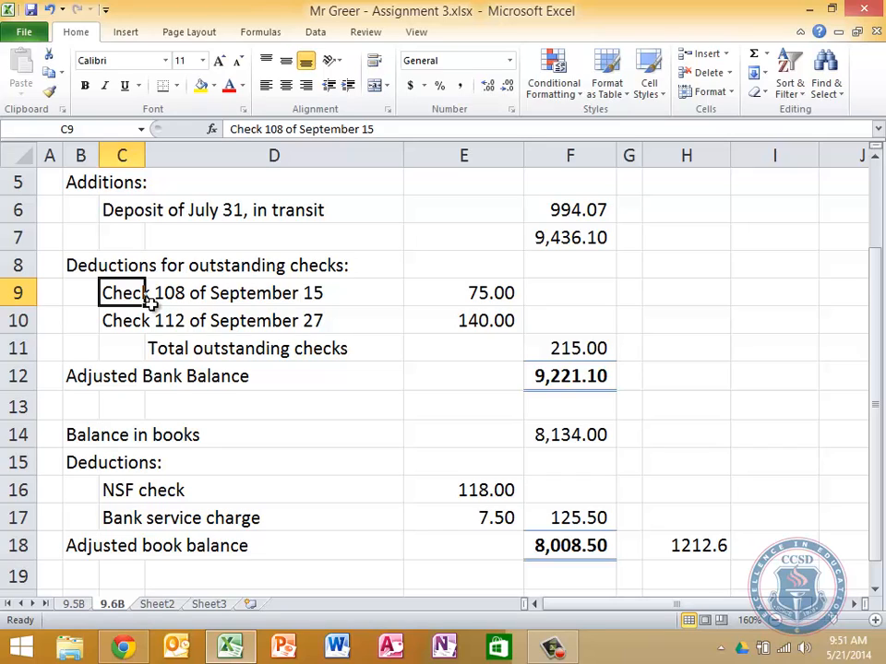
pyautogui.rightClick(24, 320)
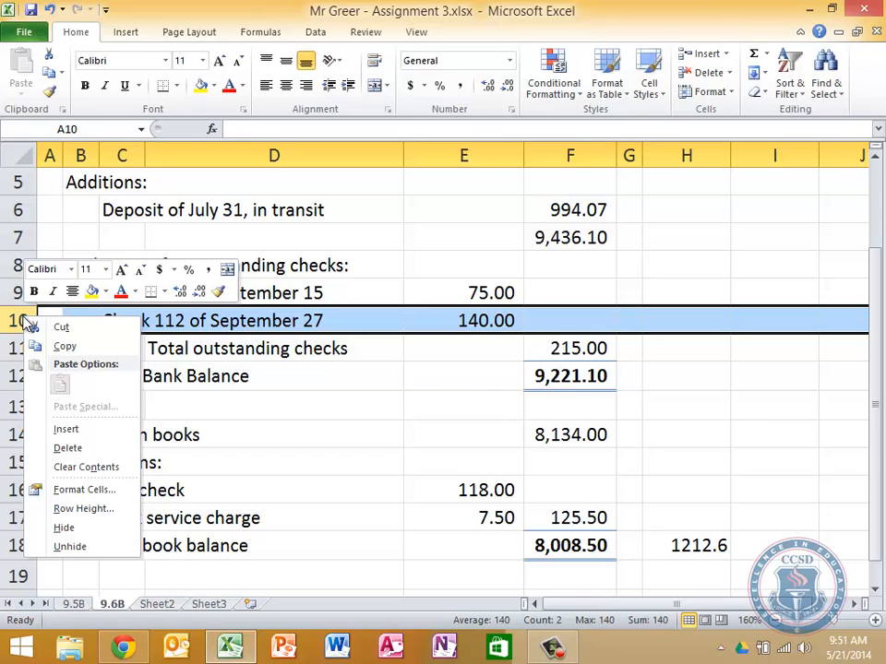
pyautogui.click(87, 431)
# - Test the outstanding checks total by entering 5 in E10 of the new blank row, and clear that cell again
pyautogui.click(517, 320)
pyautogui.write('5')
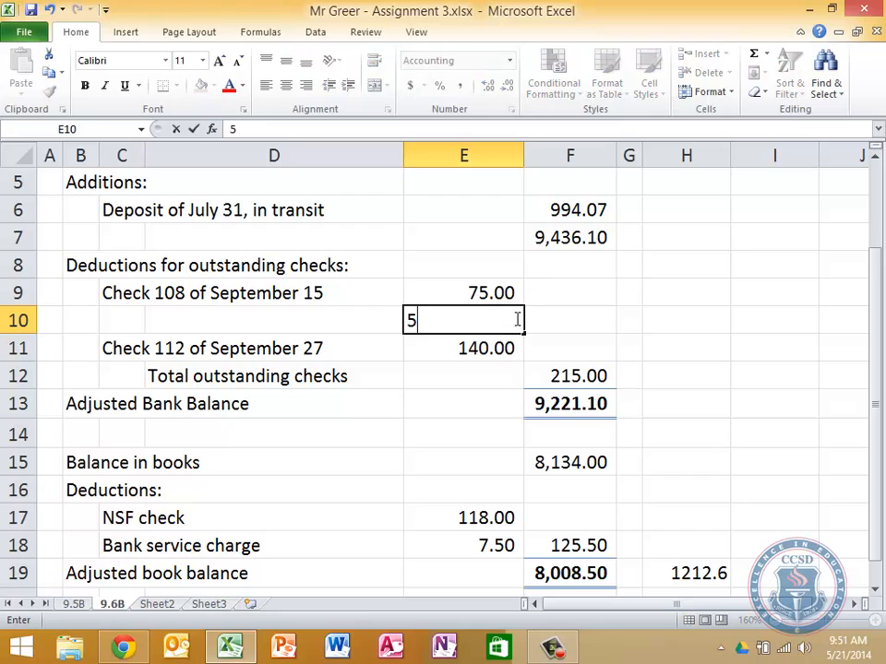
pyautogui.press('Return')
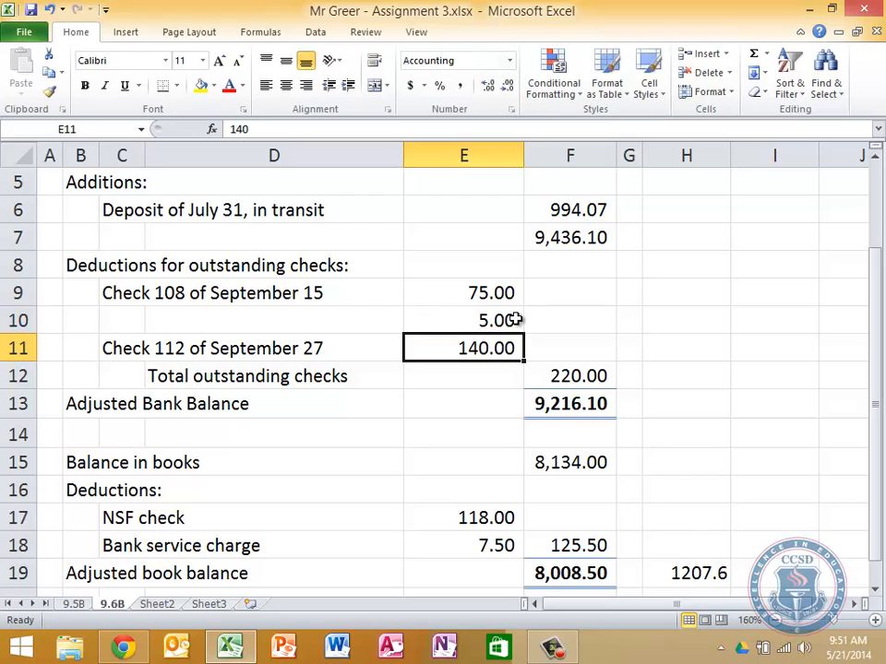
pyautogui.click(515, 320)
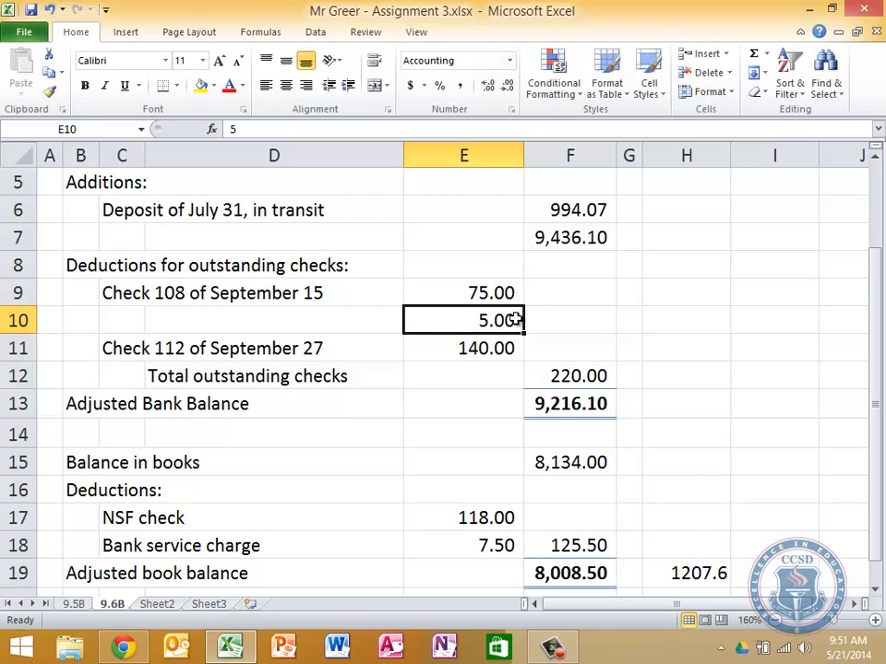
pyautogui.press('Delete')
# - Replace the first outstanding check in row 9 with "Check 533" and an amount of 148.95
pyautogui.press('Left')
pyautogui.press('Up')
pyautogui.press('Left')
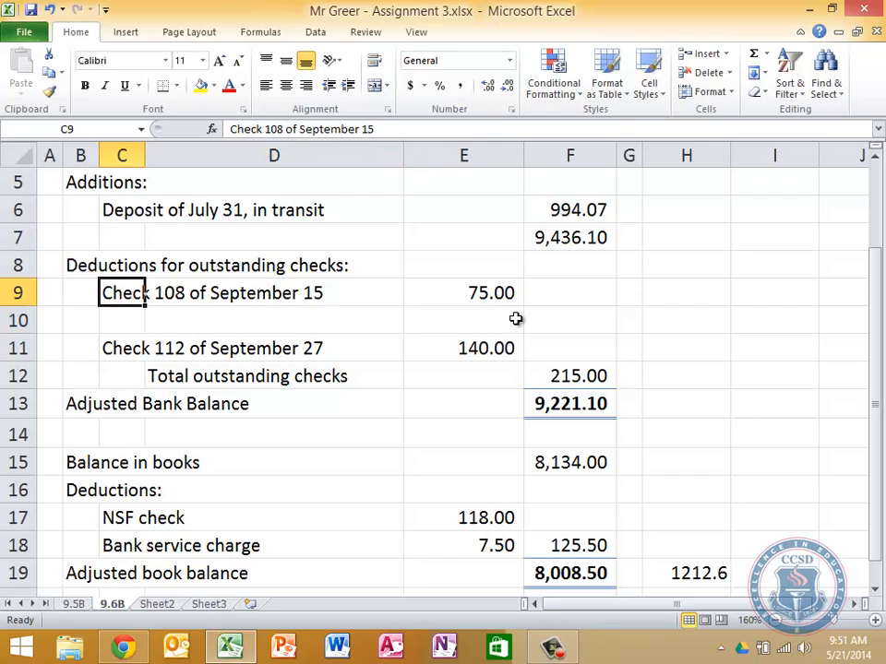
pyautogui.write('Check')
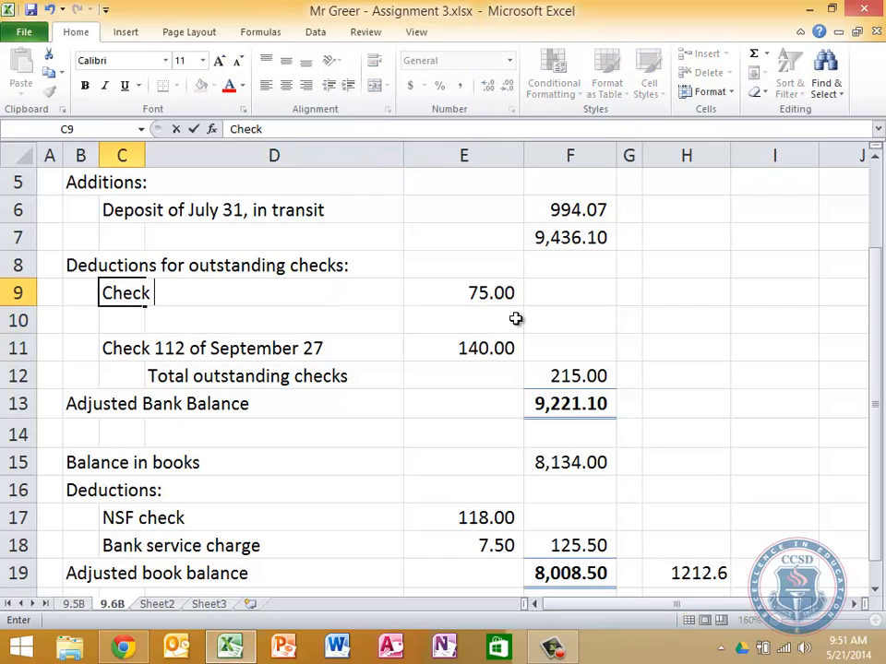
pyautogui.write(' 533')
pyautogui.press('Tab')
pyautogui.press('Tab')
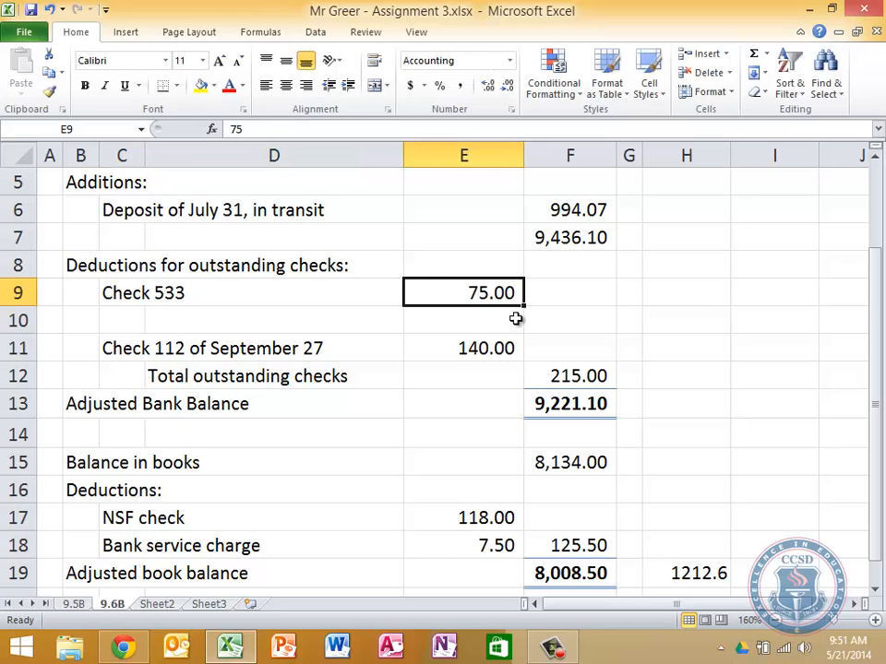
pyautogui.write('148.95')
pyautogui.press('Return')
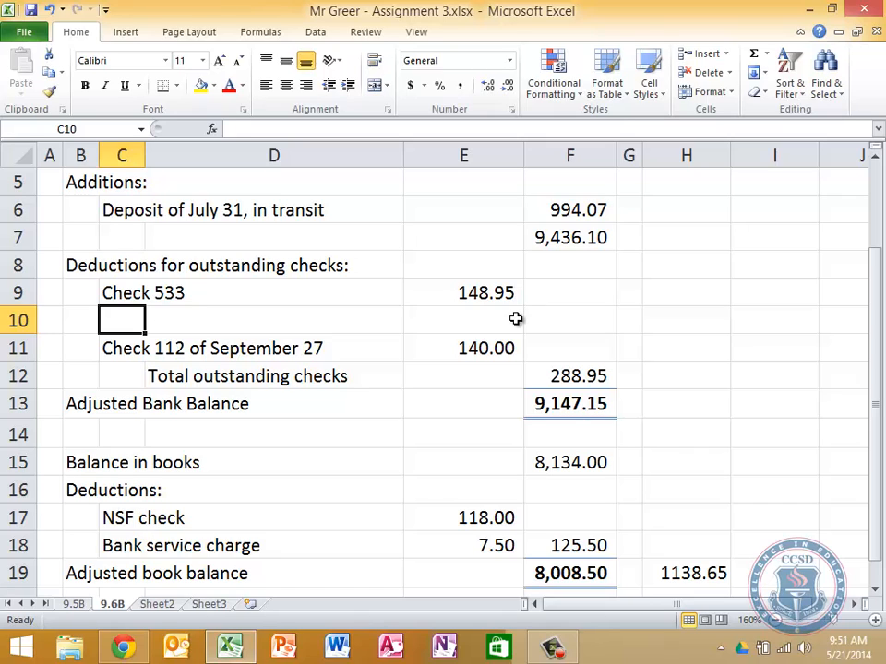
# - Fill the blank row 10 with "Check 535" and an amount of 122.50
pyautogui.press('Up')
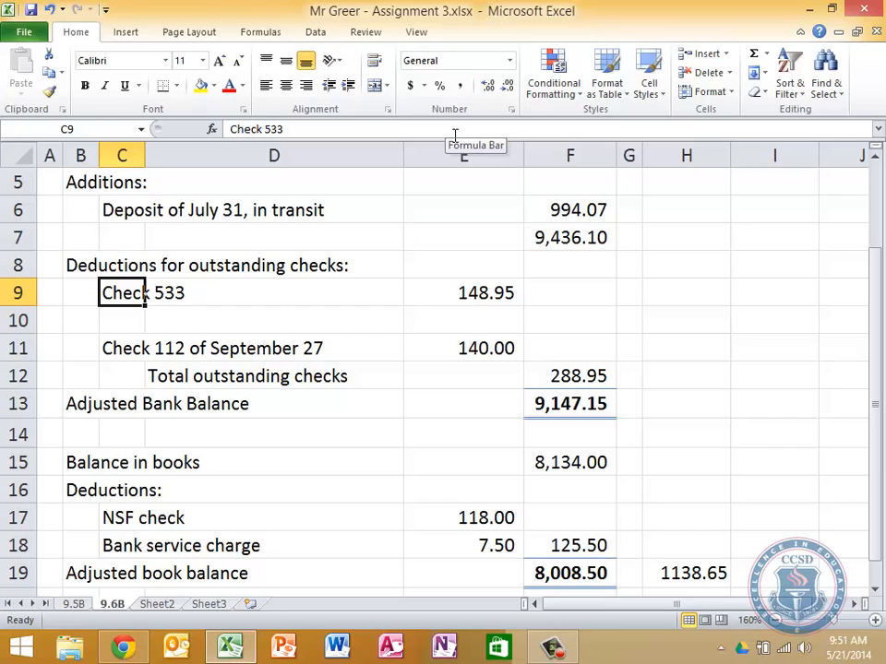
pyautogui.press('Down')
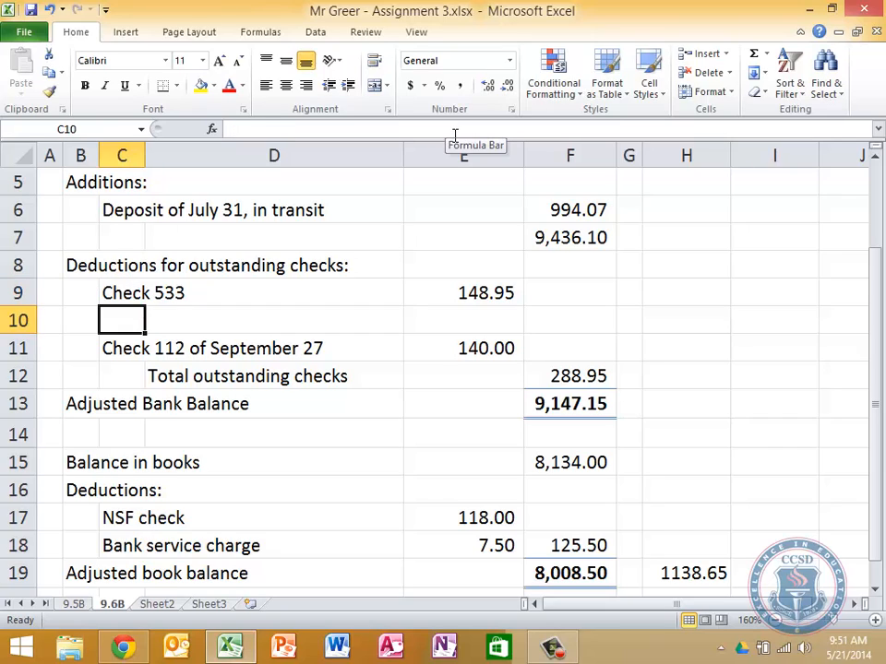
pyautogui.write('Check 535')
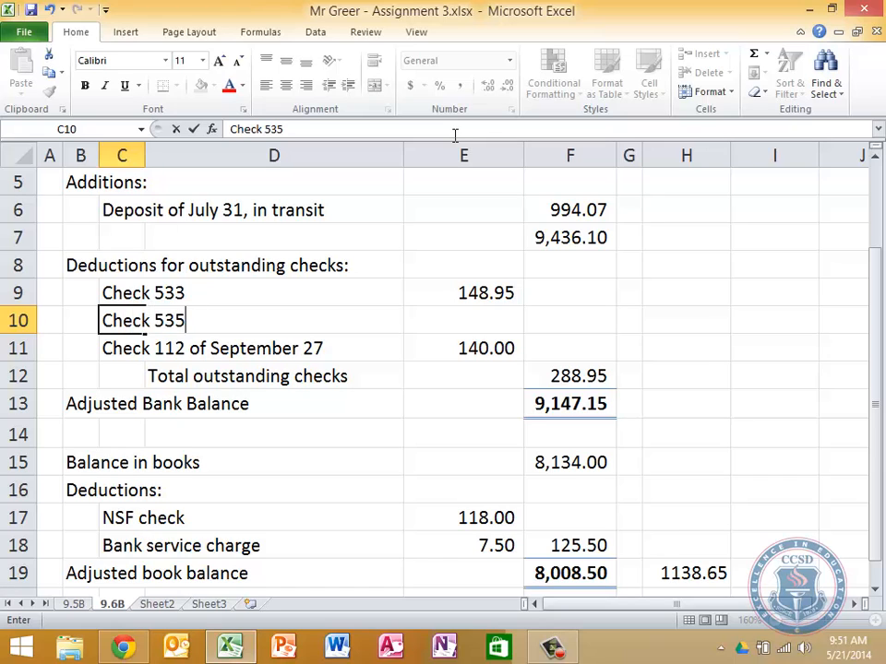
pyautogui.press('Tab')
pyautogui.press('Tab')
pyautogui.write('1')
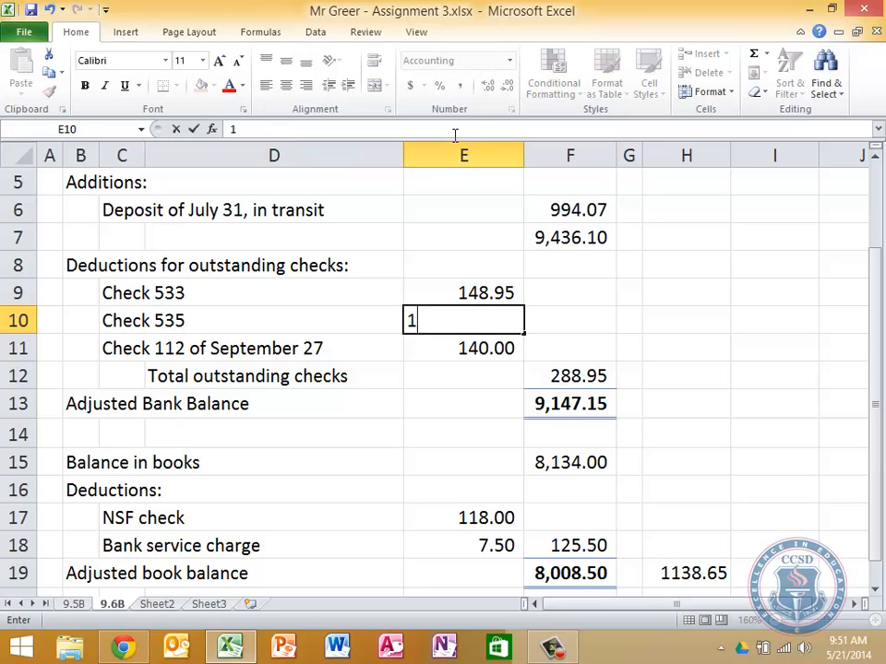
pyautogui.write('22.50')
pyautogui.press('Return')
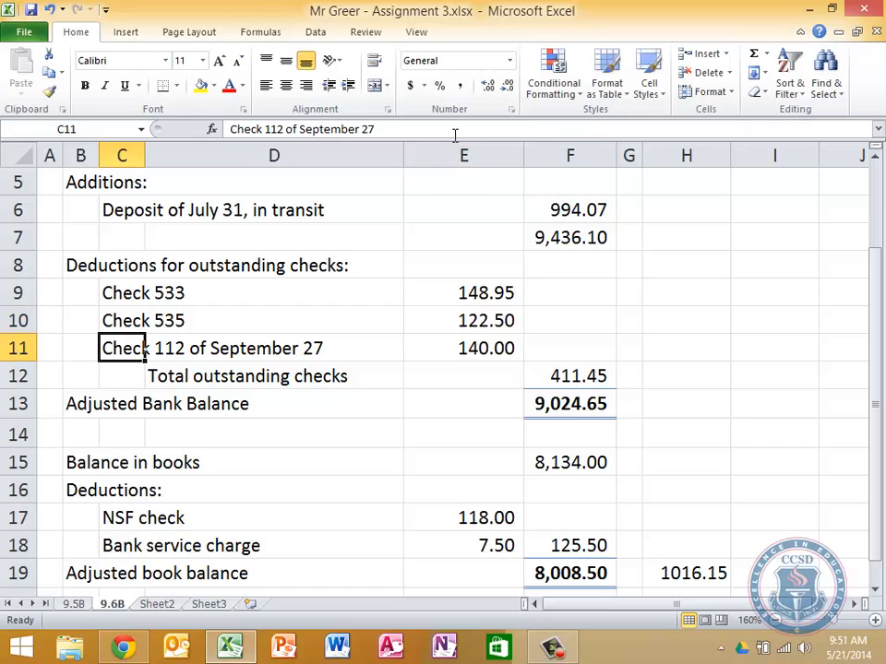
# - Replace the Check 112 line in row 11 with "Check 537" and an amount of 425.40
pyautogui.write('Check ')
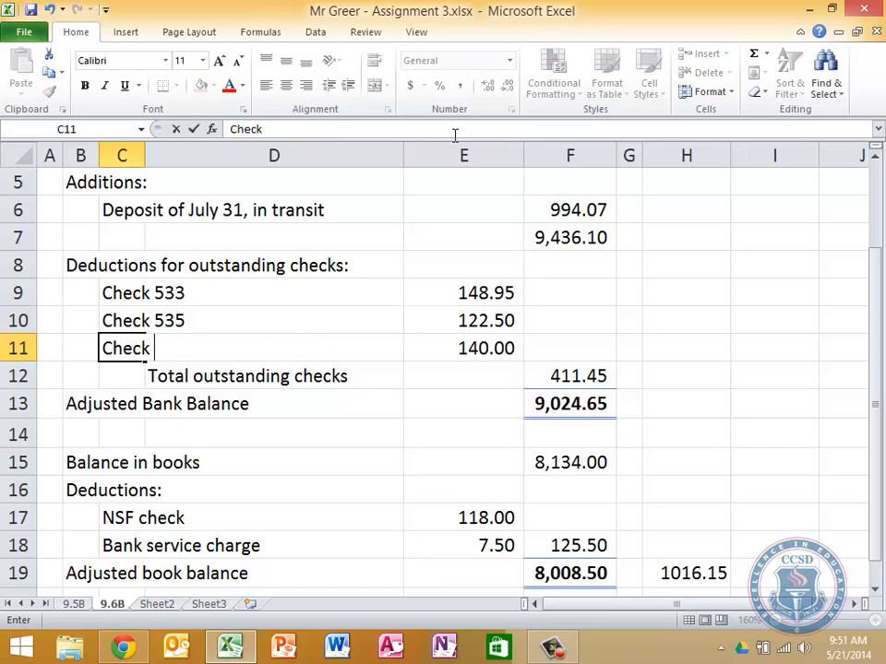
pyautogui.write('537')
pyautogui.press('Tab')
pyautogui.press('Tab')
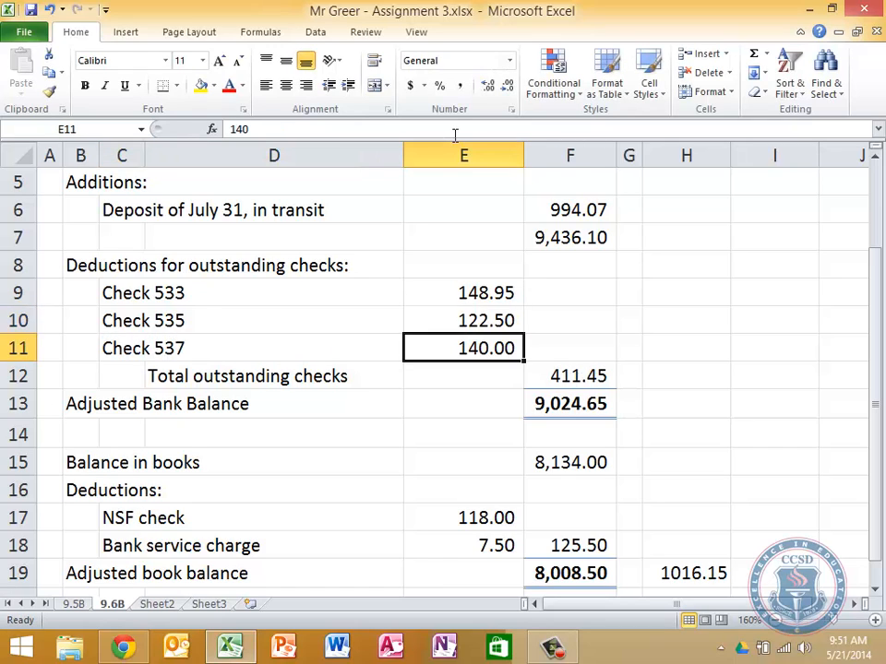
pyautogui.write('425.40')
pyautogui.press('Return')
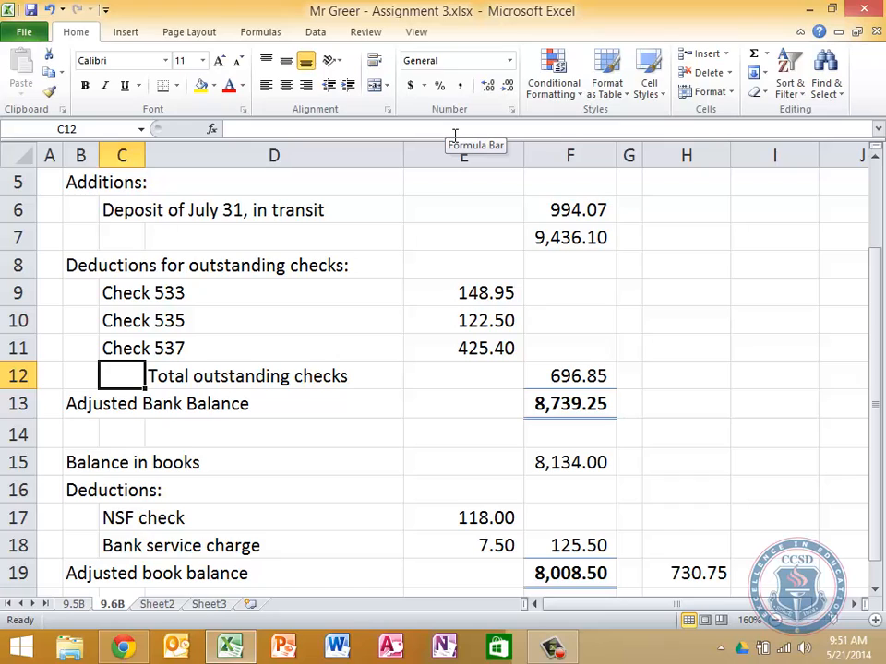
# - Review the outstanding checks total in F12, the check amounts in E9:E11 and the adjusted bank balance in F13
pyautogui.press('Tab')
pyautogui.press('Tab')
pyautogui.press('Tab')
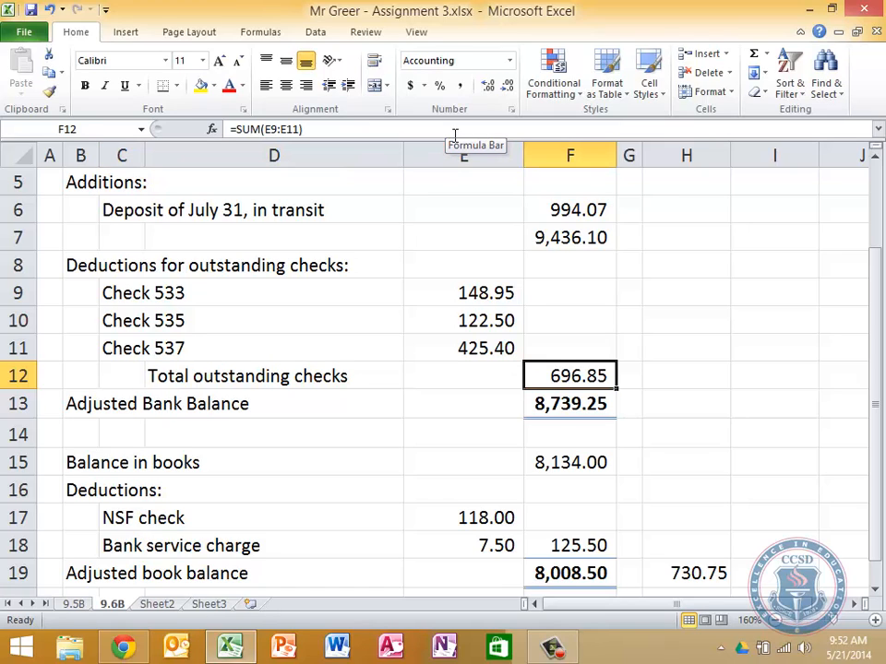
pyautogui.press('Tab')
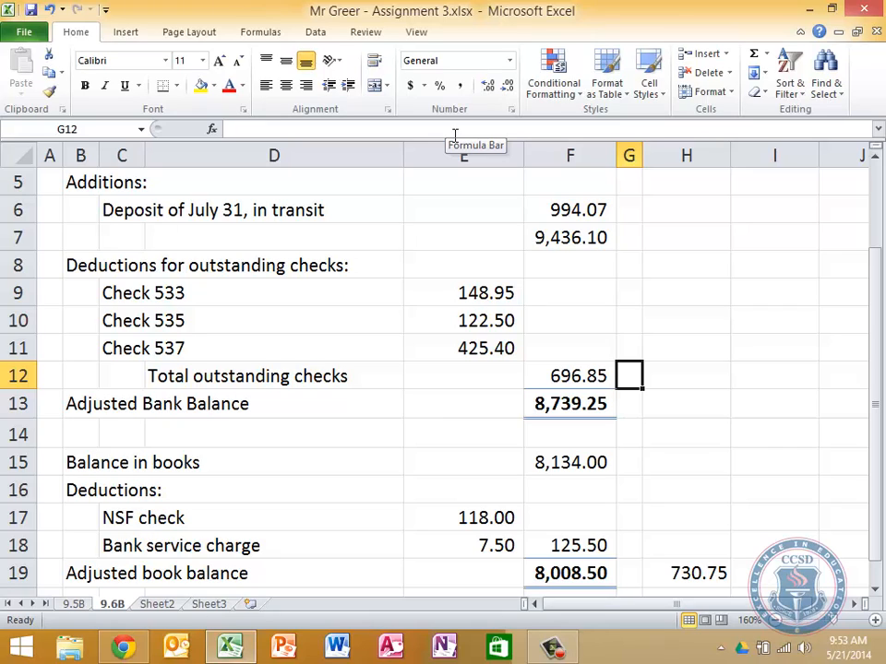
pyautogui.press('Left')
pyautogui.press('Left')
pyautogui.press('Up')
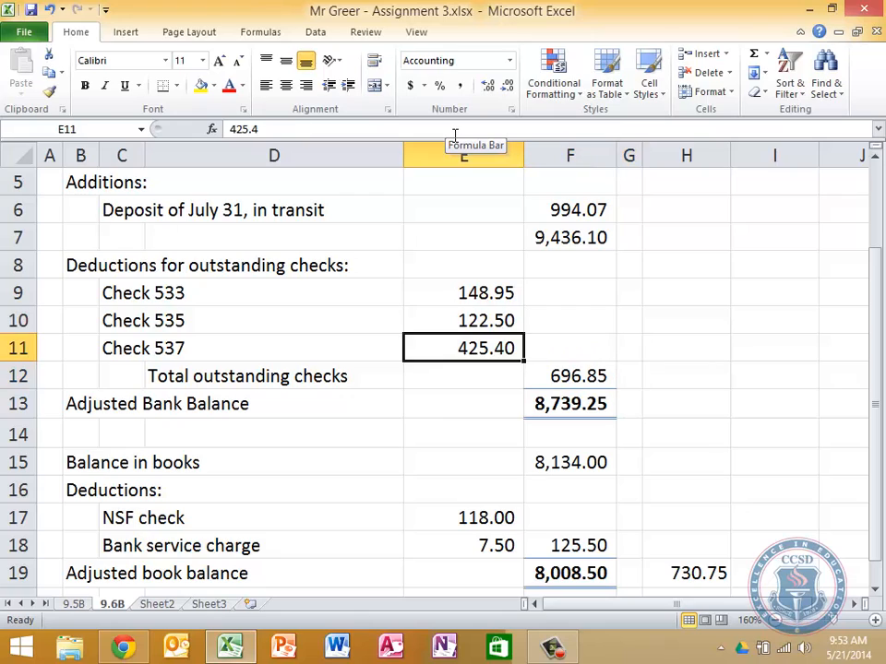
pyautogui.press('Up')
pyautogui.press('Up')
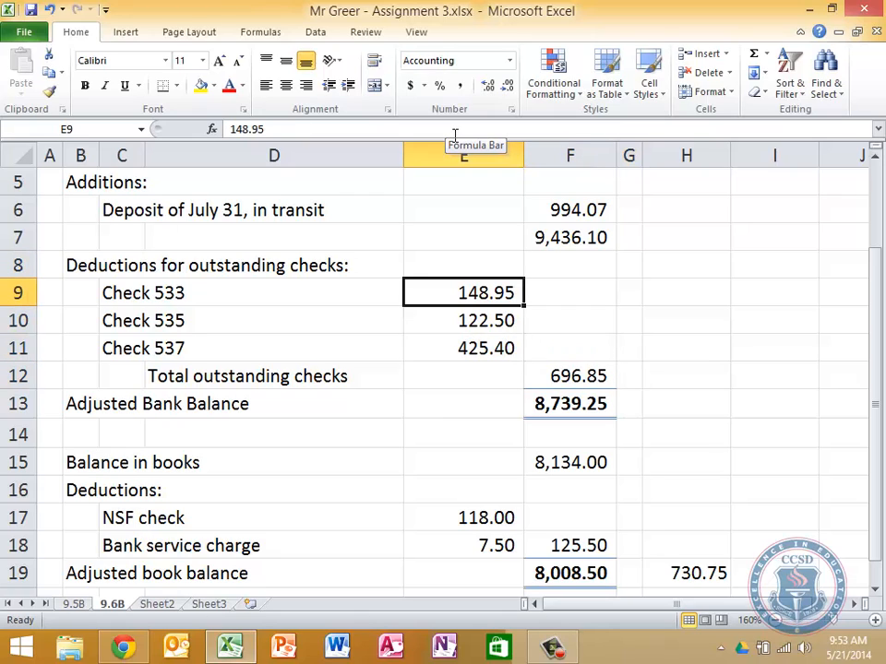
pyautogui.press('Down')
pyautogui.press('Down')
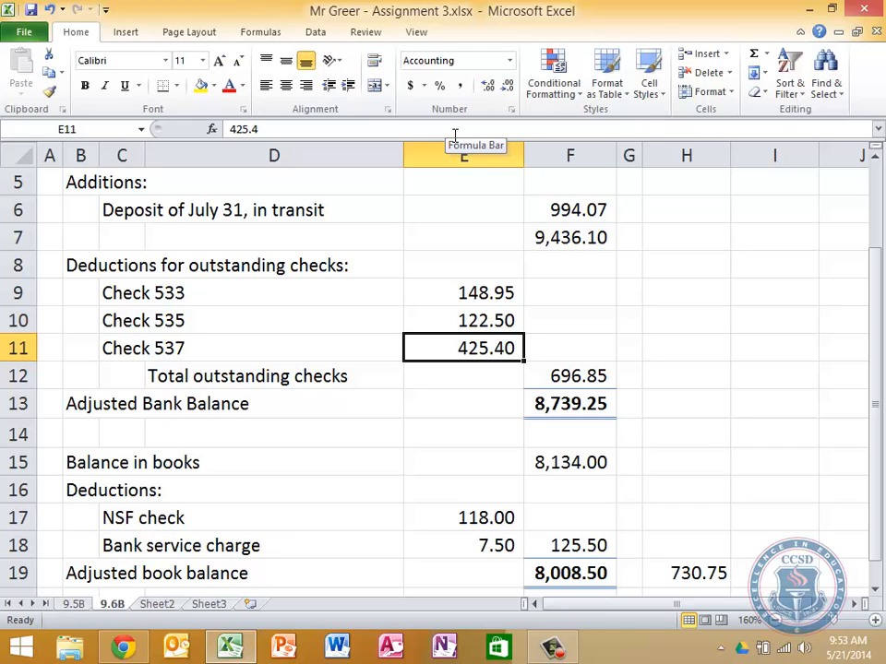
pyautogui.press('Right')
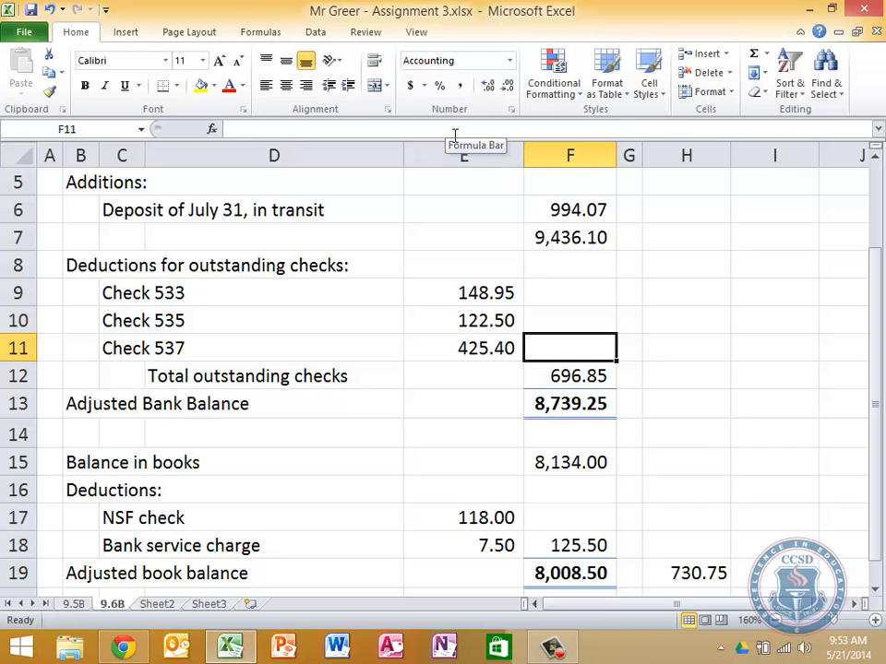
pyautogui.press('Down')
pyautogui.press('Down')
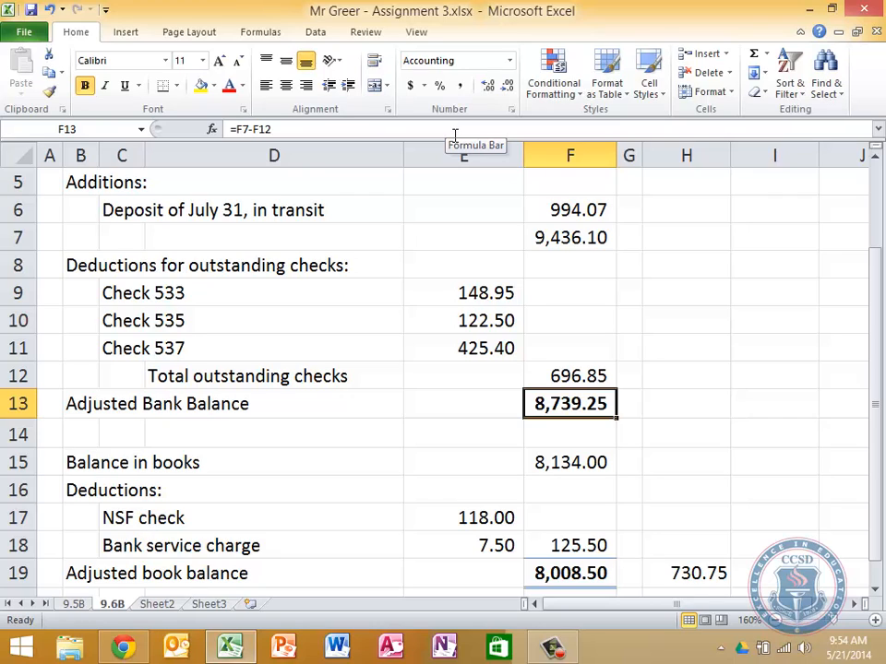
# - Trace the bank-side amounts in column F from the balance on the bank statement to the adjusted bank balance
pyautogui.press('Up')
pyautogui.press('Up')
pyautogui.press('Up')
pyautogui.press('Up')
pyautogui.press('Up')
pyautogui.press('Up')
pyautogui.press('Up')
pyautogui.press('Up')
pyautogui.press('Up')
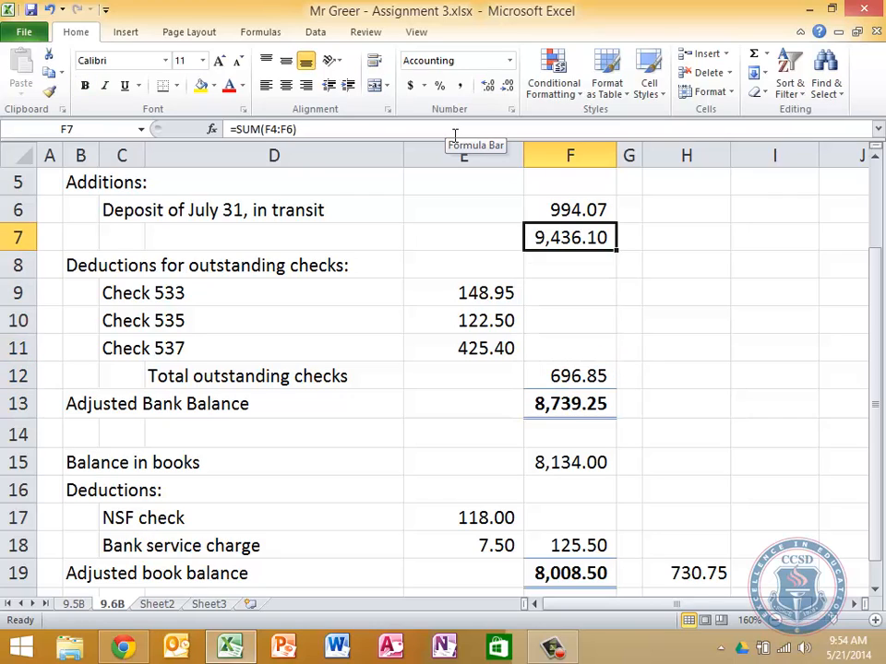
pyautogui.press('Down')
pyautogui.press('Down')
pyautogui.press('Down')
pyautogui.press('Down')
pyautogui.press('Down')
pyautogui.press('Down')
pyautogui.press('Down')
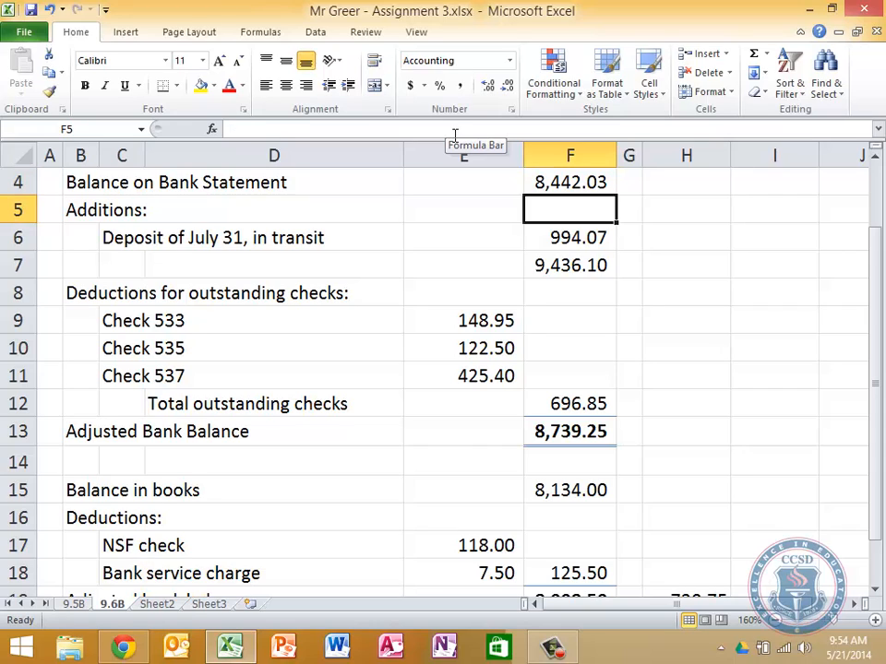
pyautogui.press('Down')
pyautogui.press('Down')
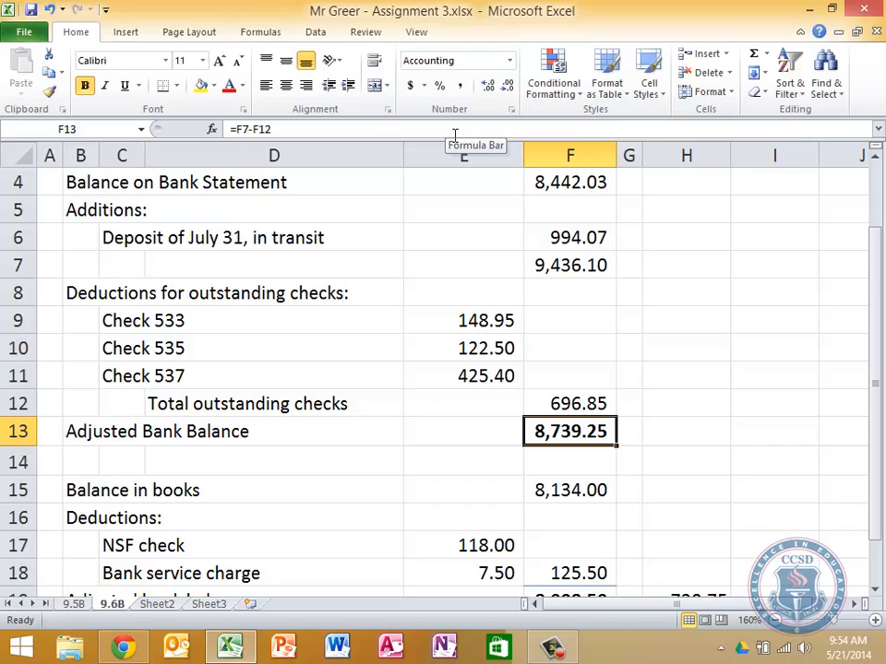
# - Shade the bank section B4:F13, from the bank statement balance to the adjusted bank balance, with a medium blue fill
pyautogui.hotkey('shift', 'Up')
pyautogui.hotkey('shift', 'Left')
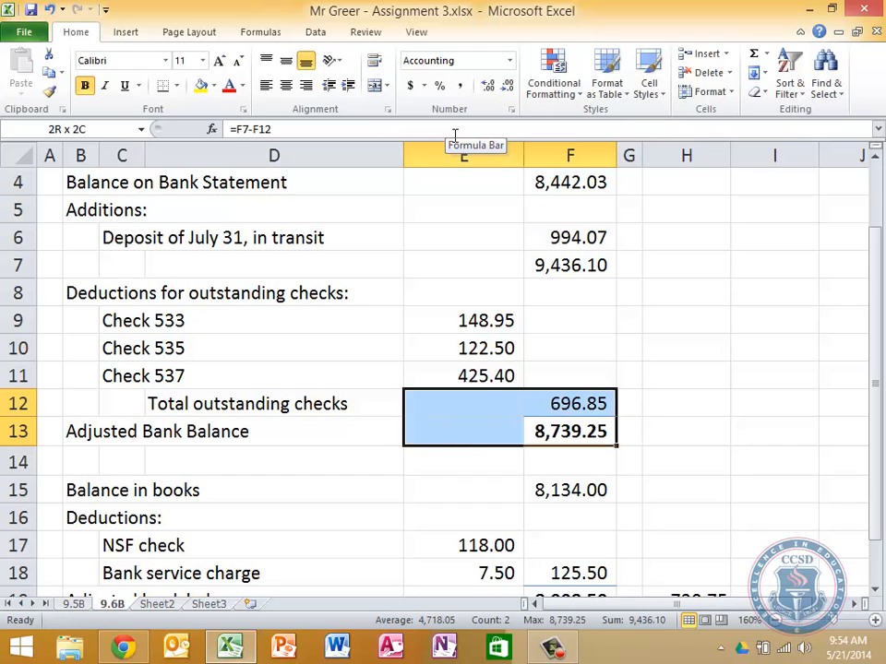
pyautogui.hotkey('shift', 'Up')
pyautogui.hotkey('shift', 'Up')
pyautogui.hotkey('shift', 'Up')
pyautogui.hotkey('shift', 'Left')
pyautogui.hotkey('shift', 'Up')
pyautogui.hotkey('shift', 'Up')
pyautogui.hotkey('shift', 'Up')
pyautogui.hotkey('shift', 'Left')
pyautogui.hotkey('shift', 'Up')
pyautogui.hotkey('shift', 'Left')
pyautogui.hotkey('shift', 'Up')
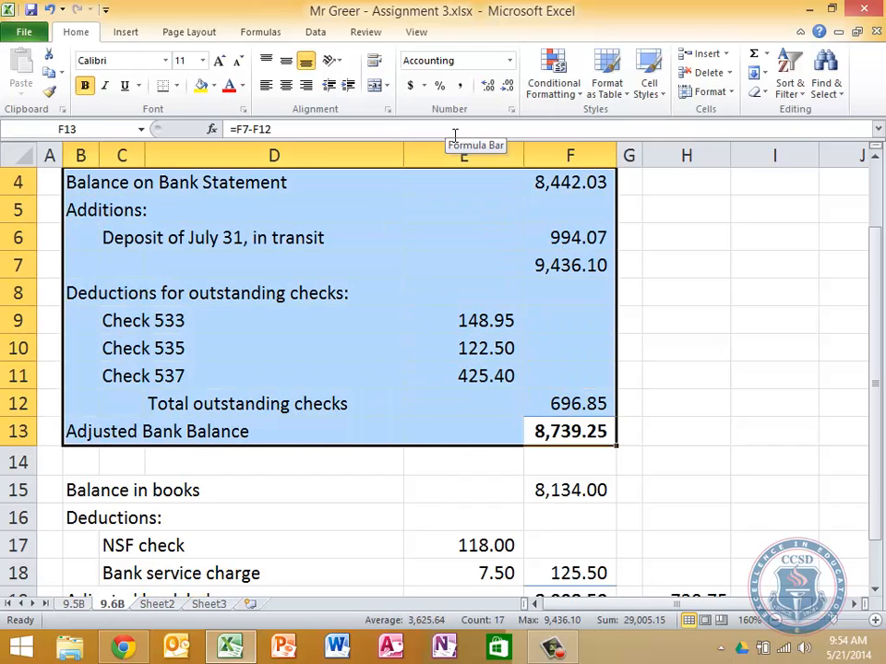
pyautogui.click(216, 86)
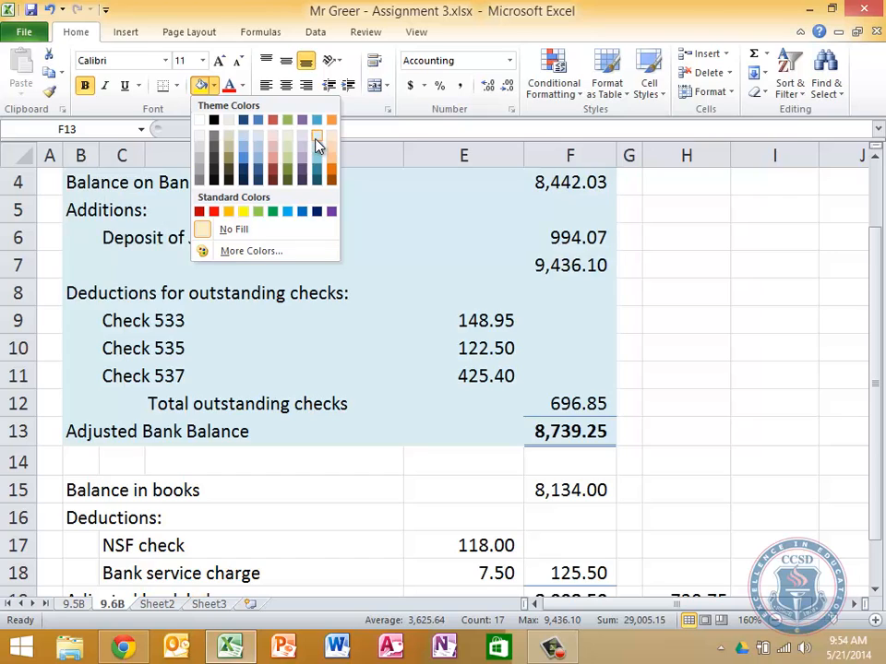
pyautogui.click(318, 137)
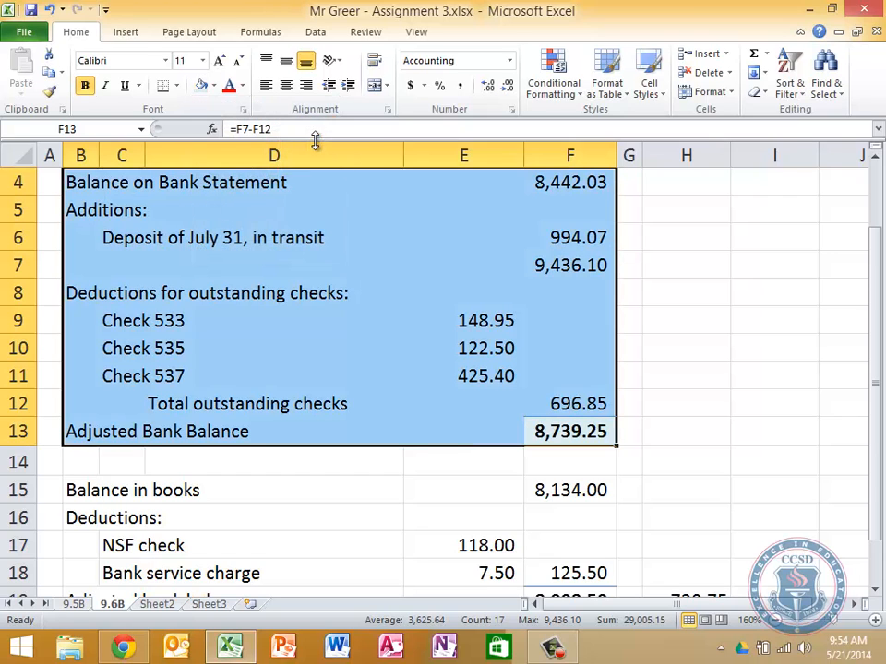
pyautogui.click(218, 84)
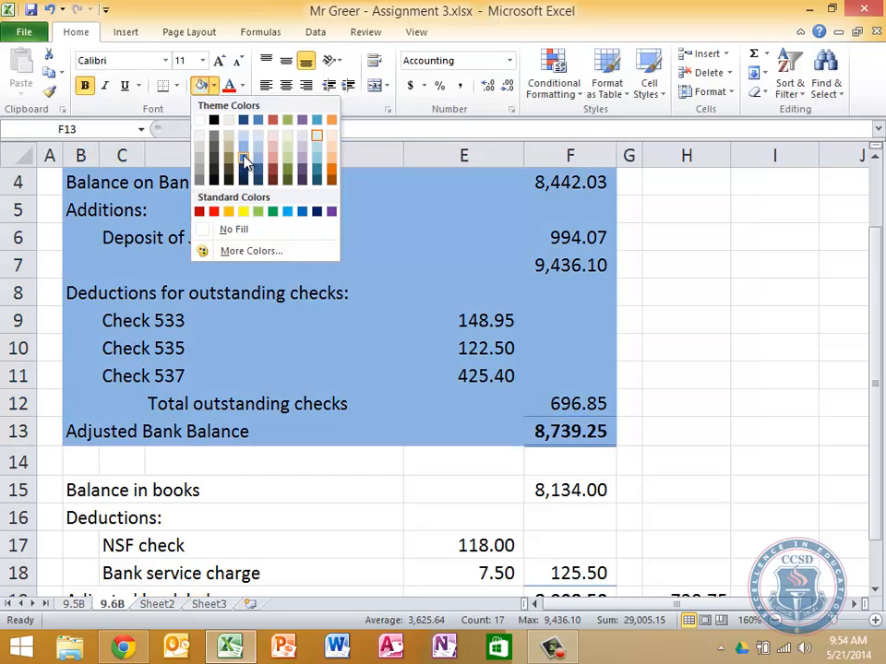
pyautogui.click(243, 137)
pyautogui.click(627, 313)
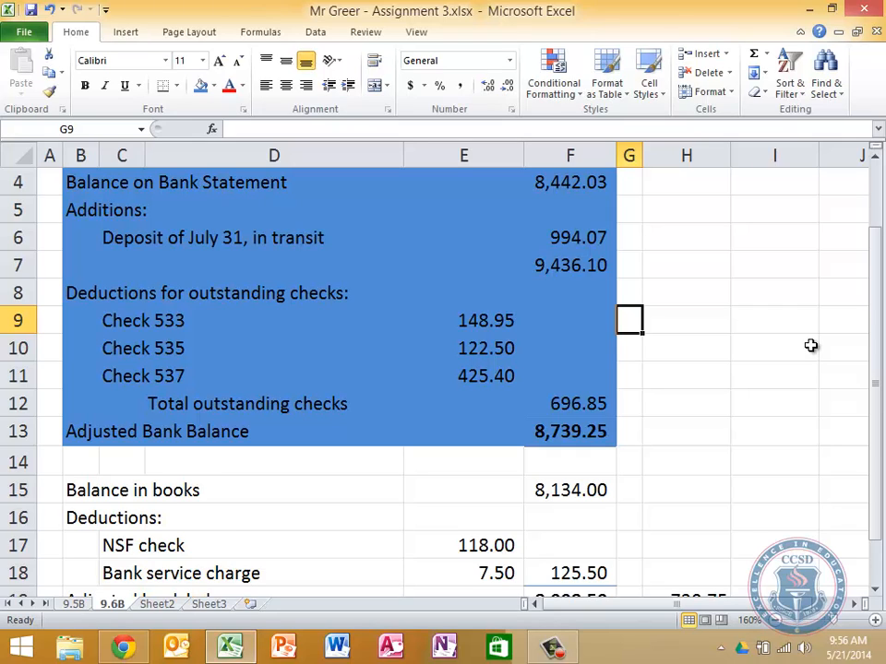
# - Set the balance in books in F15 to 7318.53
pyautogui.press('Down')
pyautogui.press('Down')
pyautogui.press('Down')
pyautogui.press('Down')
pyautogui.press('Down')
pyautogui.press('Down')
pyautogui.press('Down')
pyautogui.press('Down')
pyautogui.press('Down')
pyautogui.press('Down')
pyautogui.press('Down')
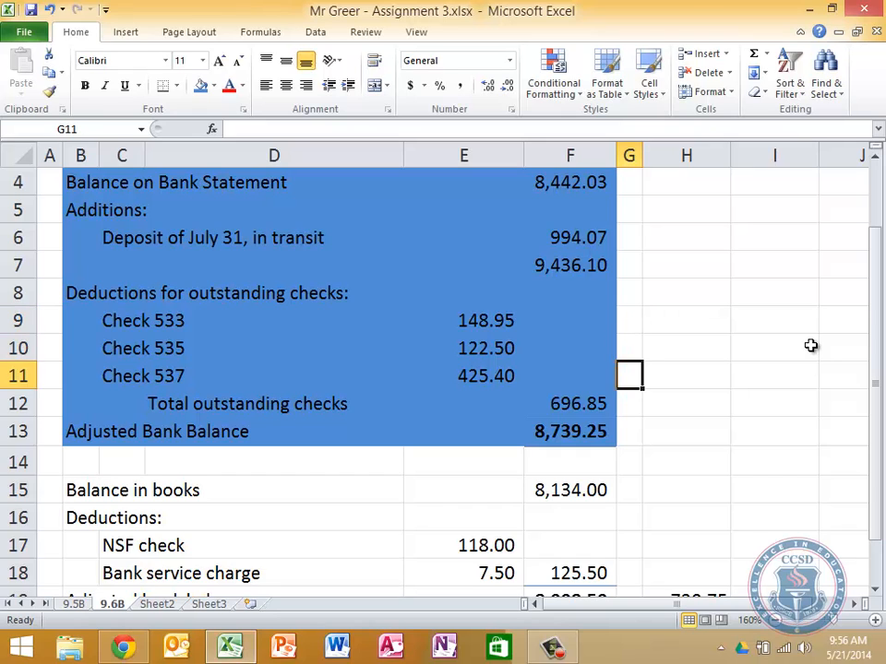
pyautogui.press('Down')
pyautogui.press('Down')
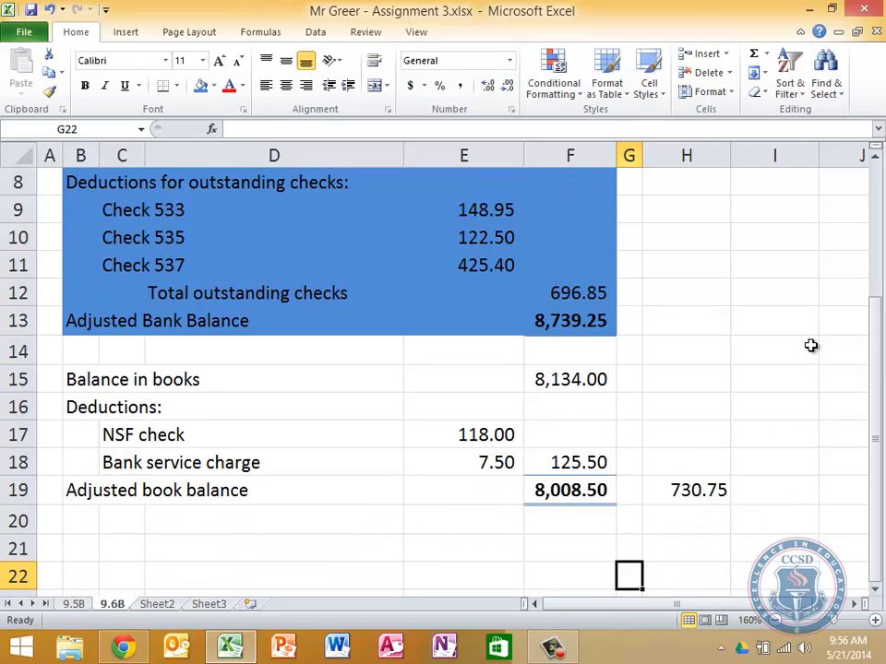
pyautogui.press('Down')
pyautogui.press('Down')
pyautogui.press('Down')
pyautogui.press('Down')
pyautogui.press('Down')
pyautogui.press('Down')
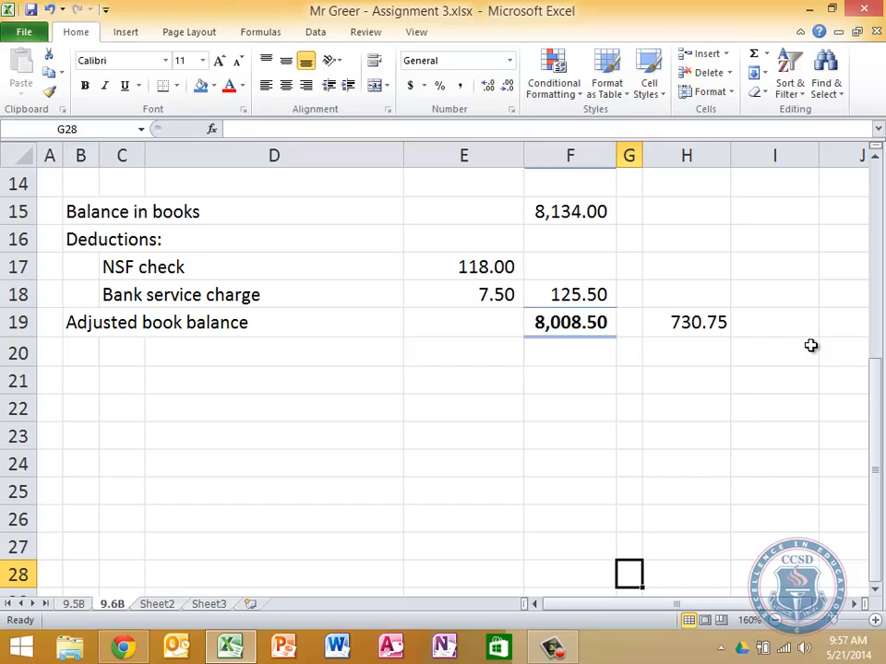
pyautogui.press('Up')
pyautogui.press('Up')
pyautogui.press('Left')
pyautogui.press('Up')
pyautogui.press('Up')
pyautogui.press('Up')
pyautogui.press('Up')
pyautogui.press('Up')
pyautogui.press('Up')
pyautogui.press('Up')
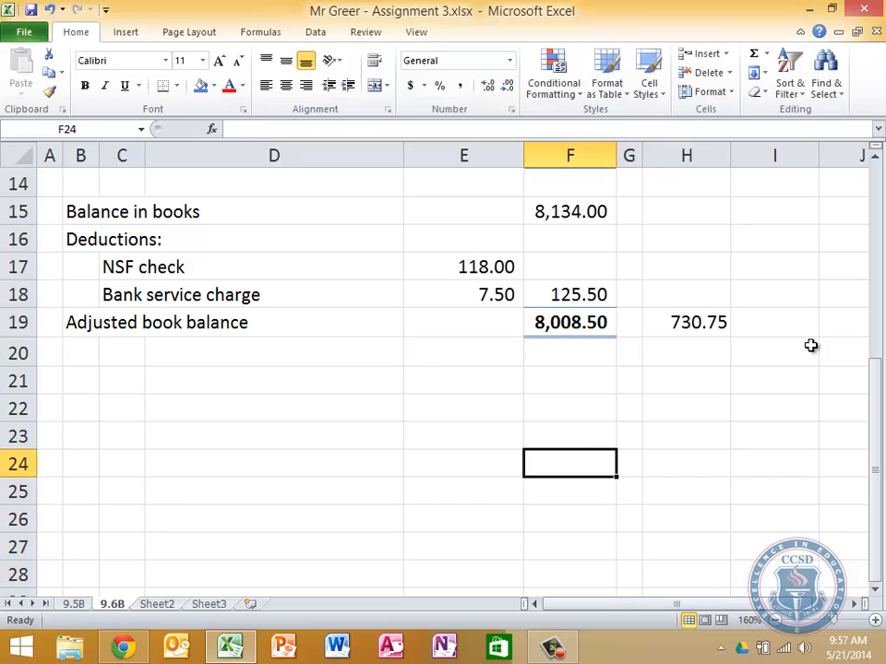
pyautogui.press('Up')
pyautogui.press('Up')
pyautogui.press('Up')
pyautogui.press('Up')
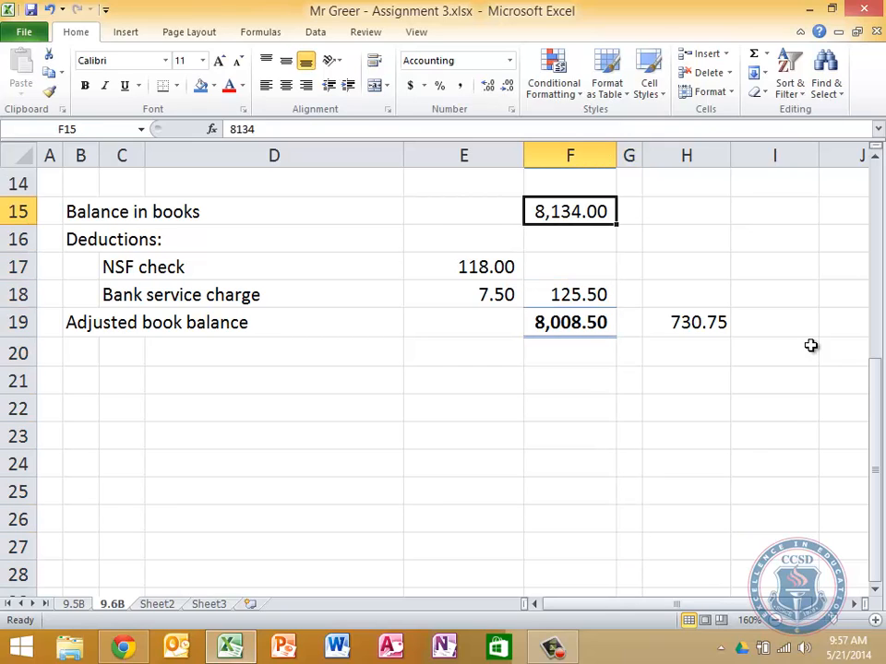
pyautogui.write('7')
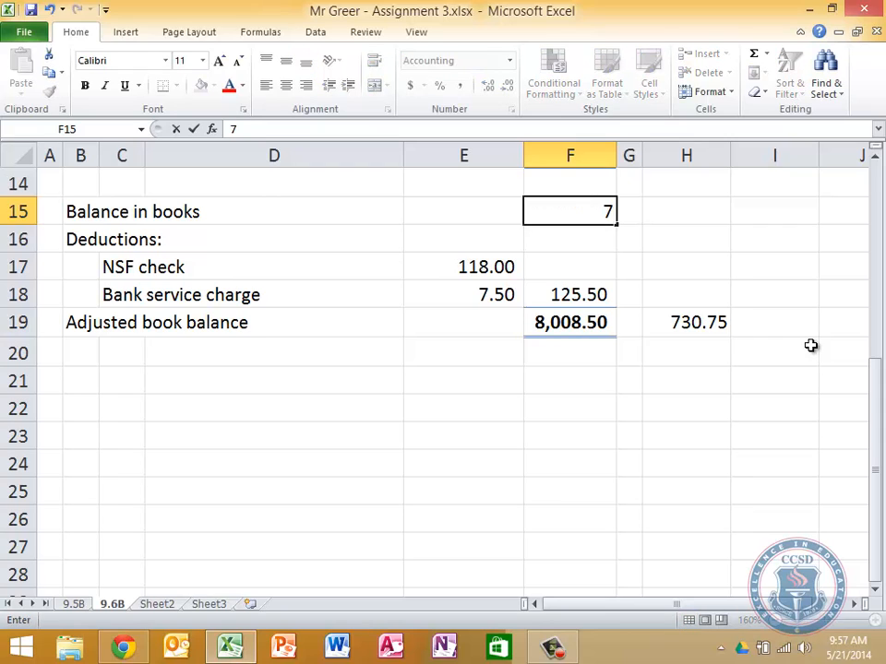
pyautogui.write(',318.53')
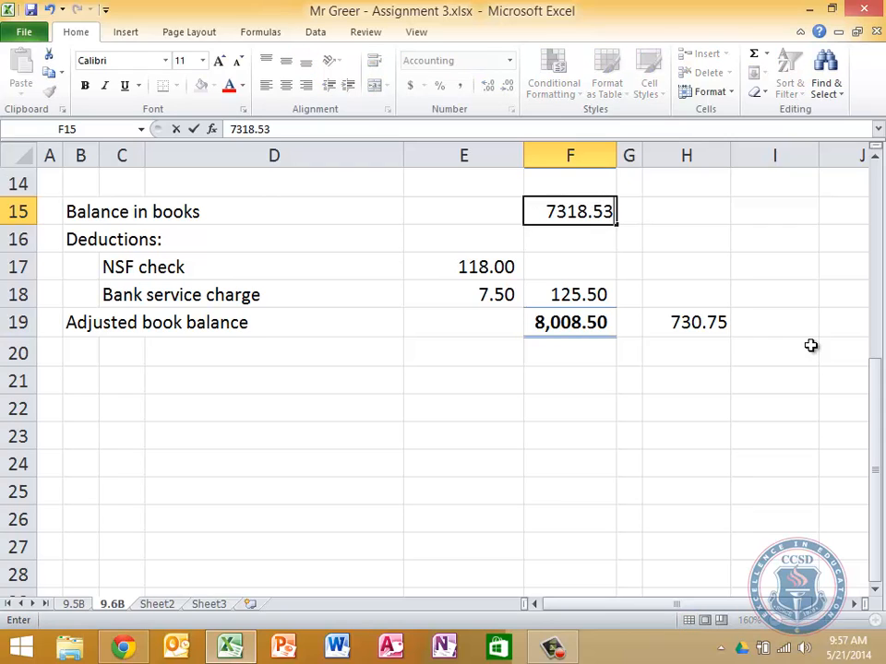
pyautogui.press('Return')
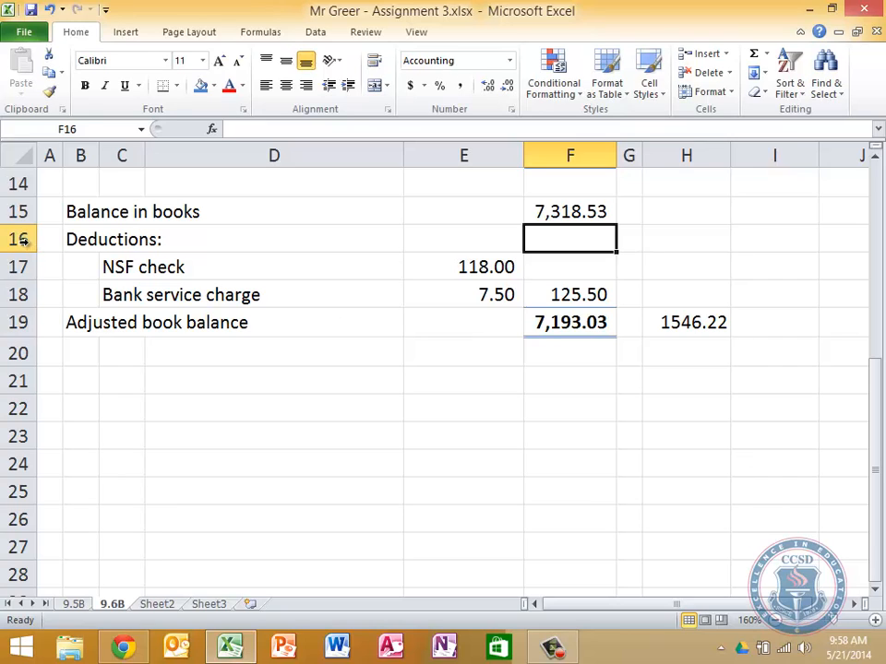
# - Insert six blank rows above the "Deductions:" line of the book section, starting at row 16
pyautogui.moveTo(22, 239); pyautogui.dragTo(17, 381)
pyautogui.rightClick(21, 381)
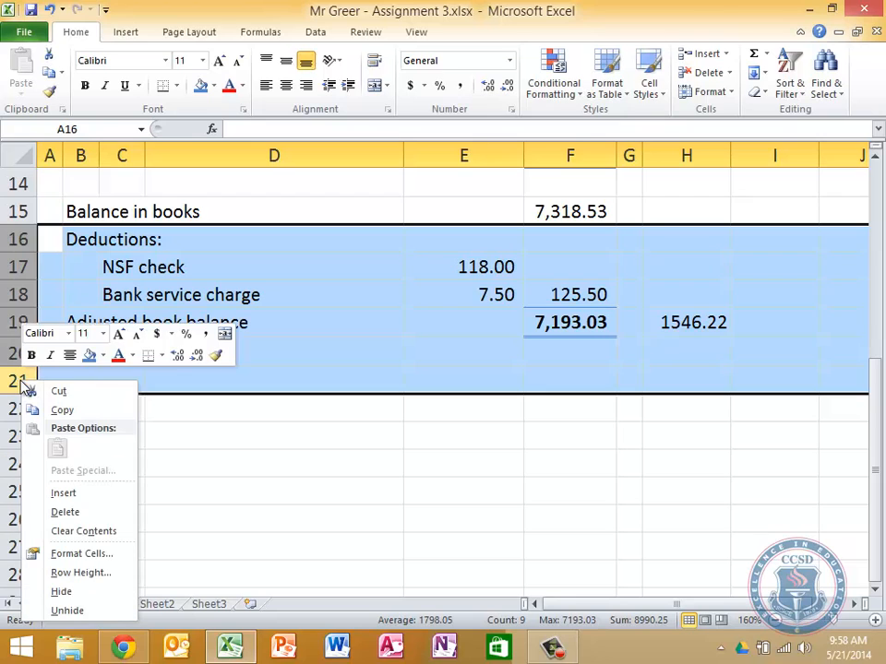
pyautogui.click(57, 493)
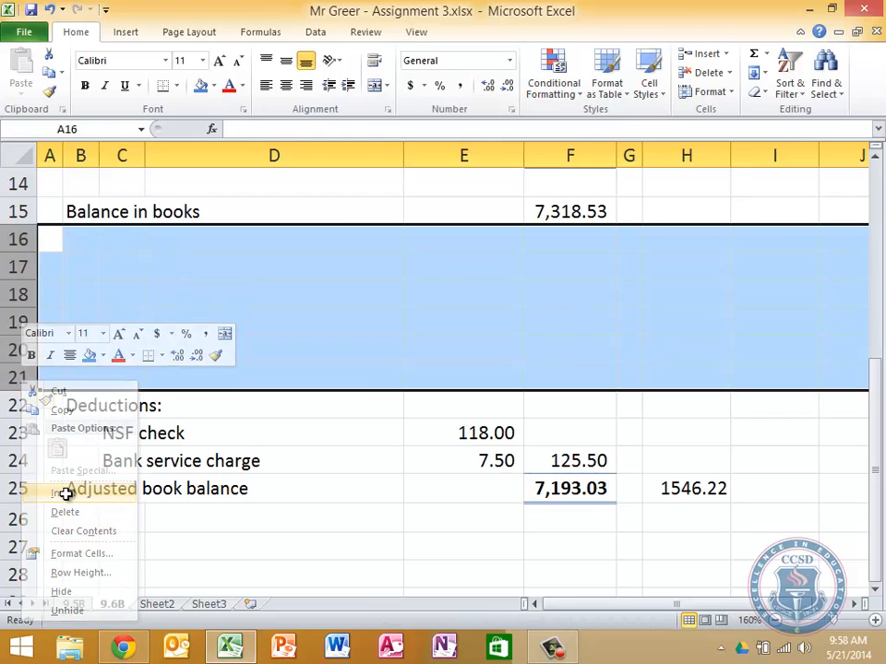
# - Enter the heading "Additions:" in B16, directly under the balance in books
pyautogui.press('Up')
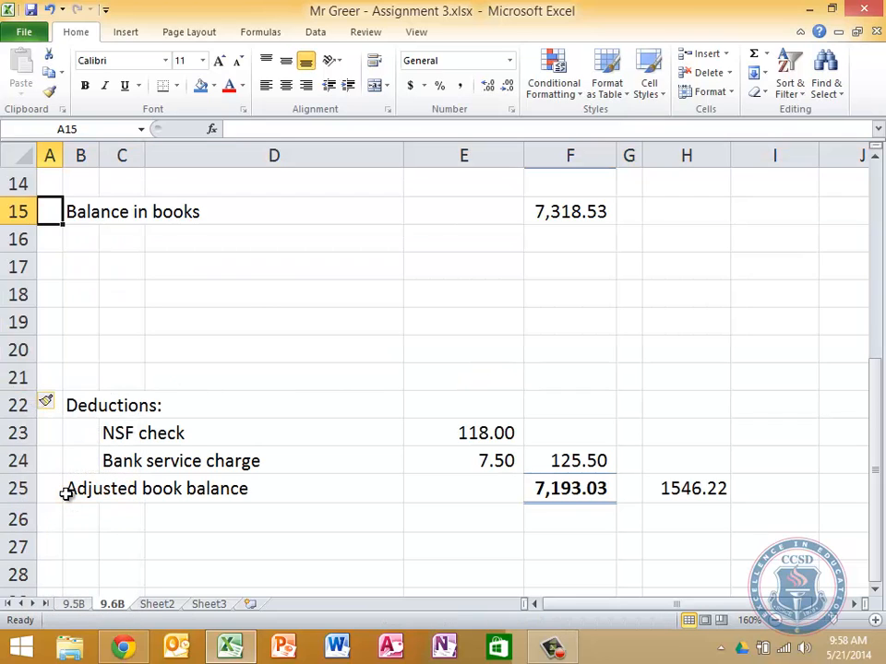
pyautogui.press('Down')
pyautogui.press('Right')
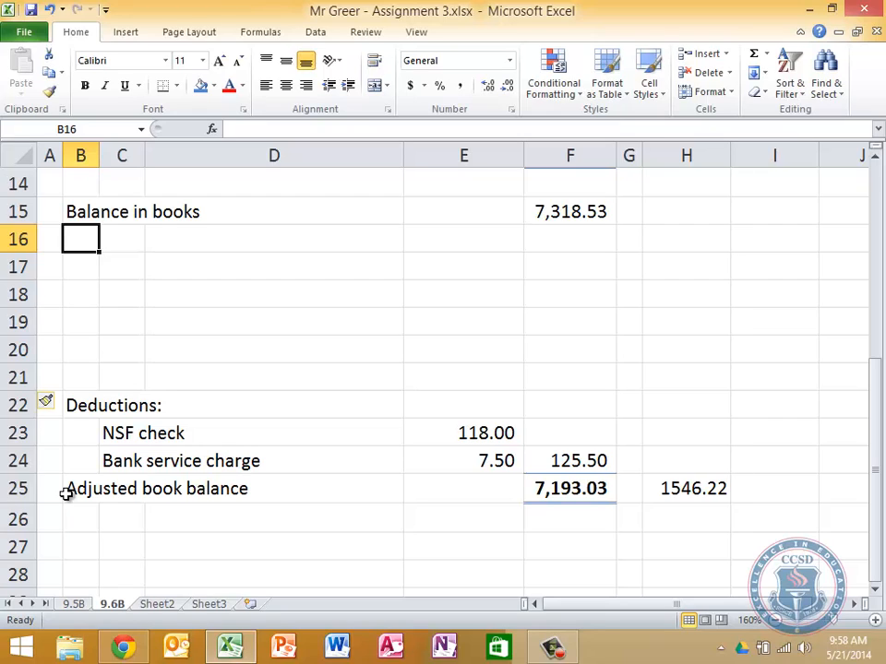
pyautogui.write('Additions:')
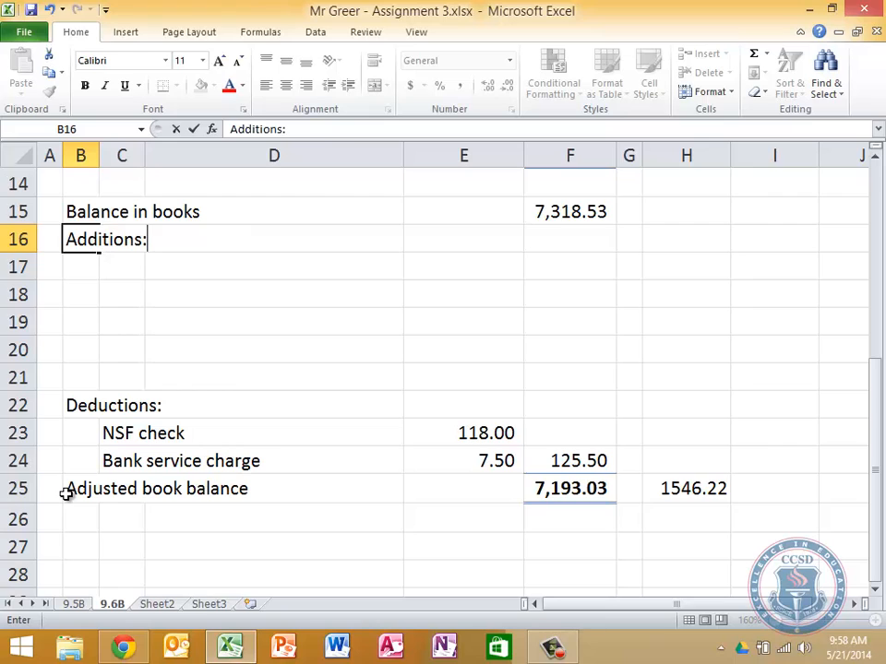
pyautogui.press('Return')
pyautogui.press('Right')
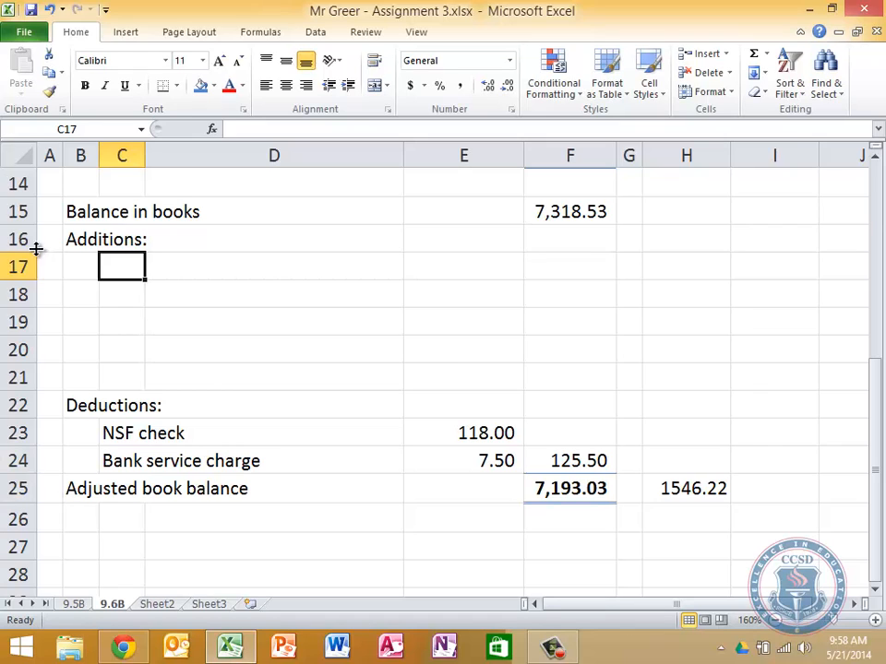
# - Try to insert seven more rows above the "Additions:" heading, and undo the insertion
pyautogui.moveTo(20, 239); pyautogui.dragTo(8, 410)
pyautogui.rightClick(7, 412)
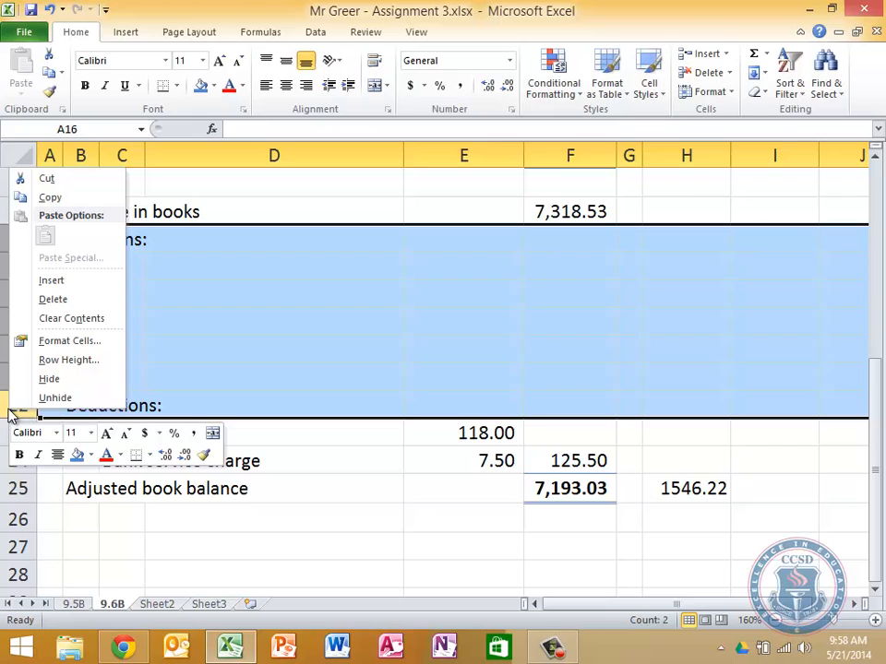
pyautogui.click(55, 281)
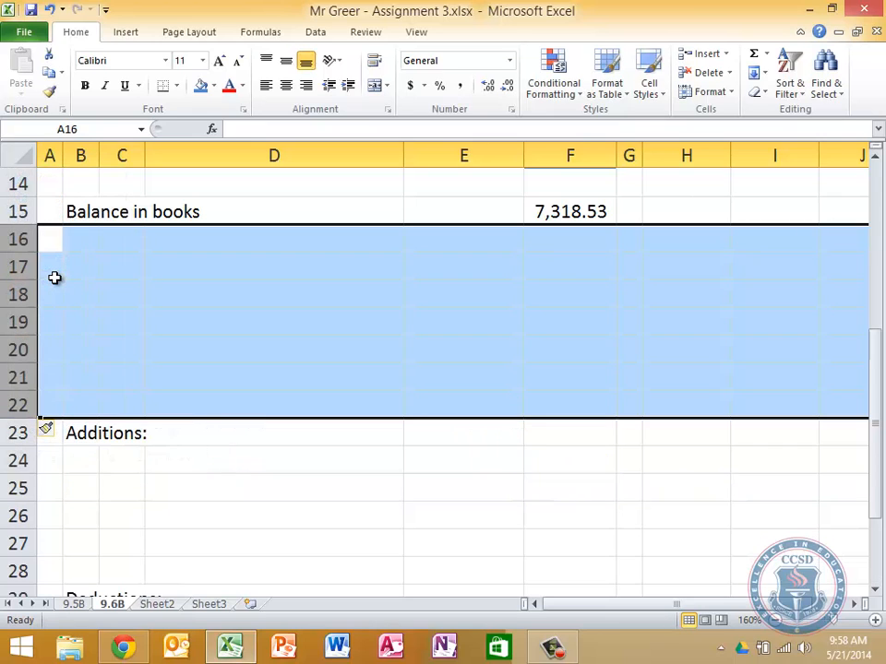
pyautogui.hotkey('ctrl', 'z')
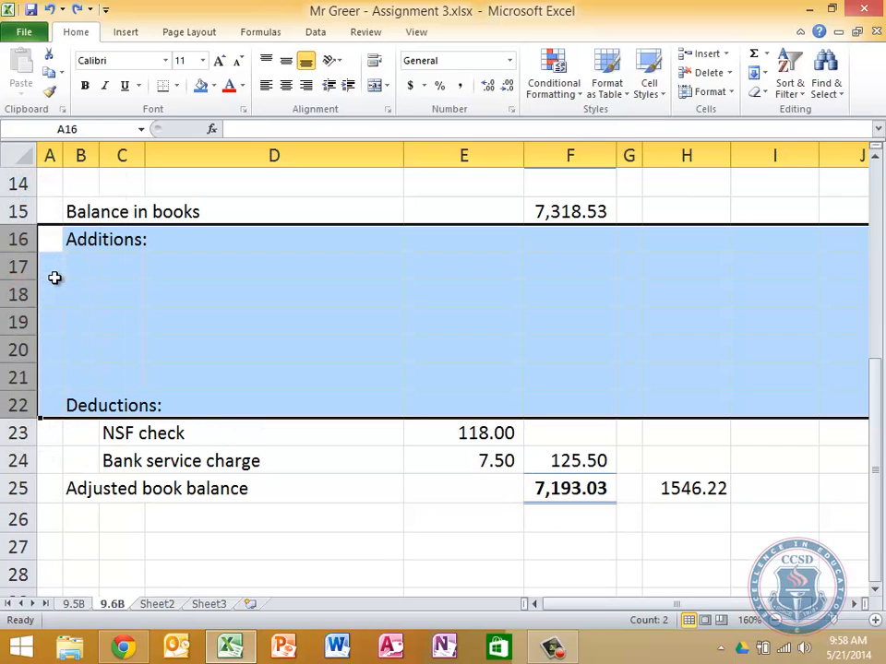
pyautogui.press('Down')
pyautogui.press('Up')
pyautogui.press('Down')
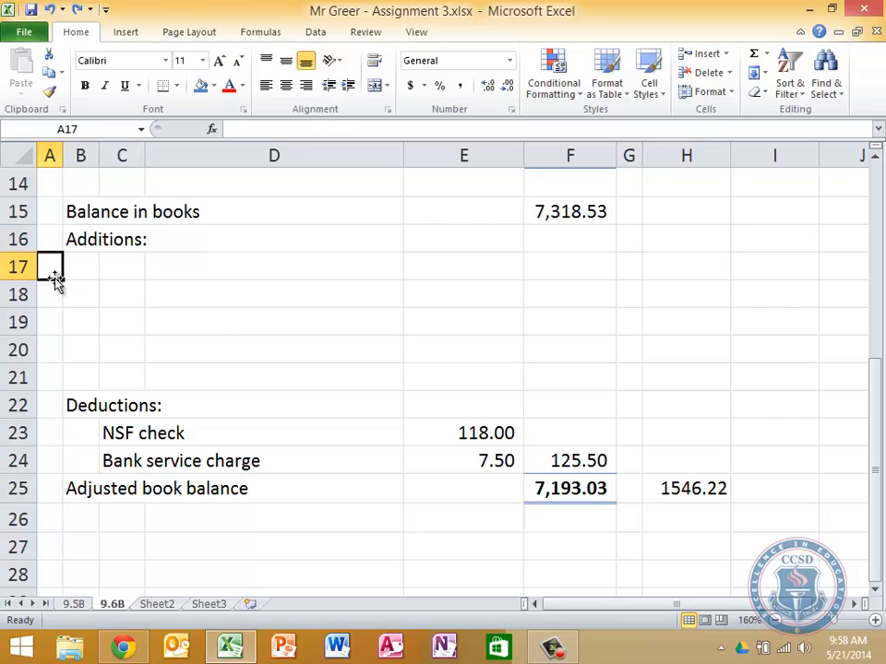
pyautogui.press('Right')
pyautogui.press('Right')
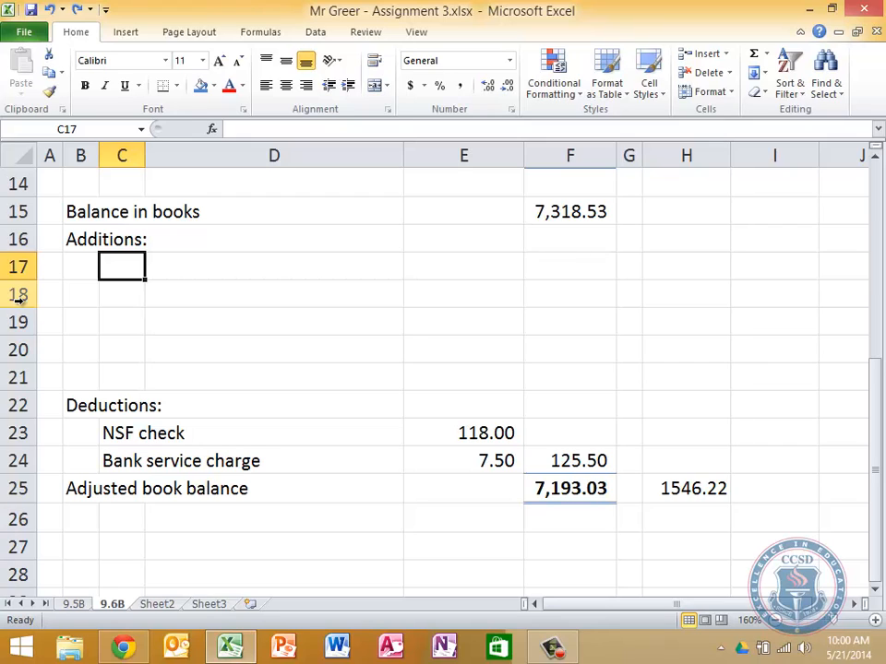
# - Correct the balance in books in F15 to 7318.59
pyautogui.press('Right')
pyautogui.press('Up')
pyautogui.press('Up')
pyautogui.press('Right')
pyautogui.press('Right')
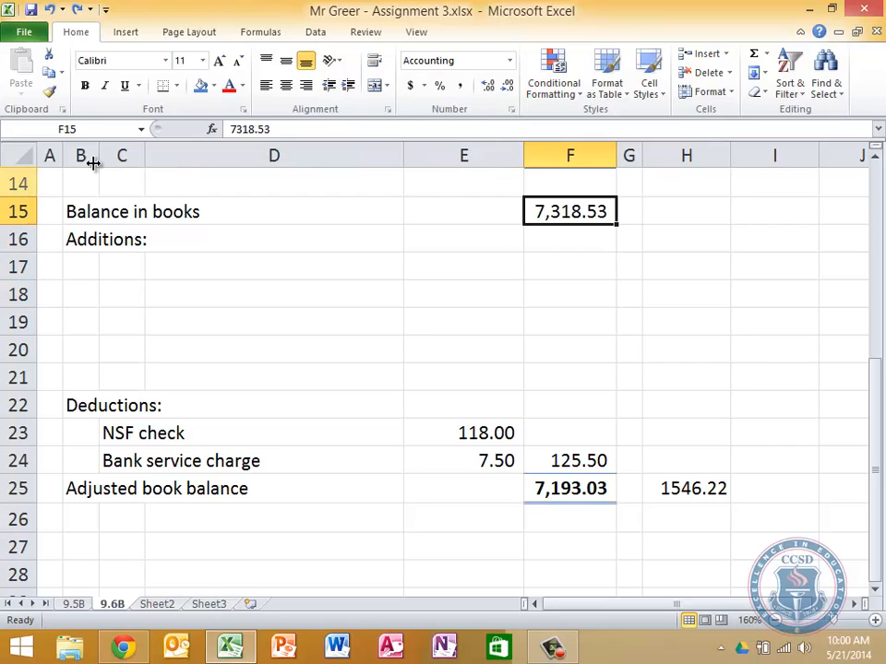
pyautogui.click(351, 130)
pyautogui.press('BackSpace')
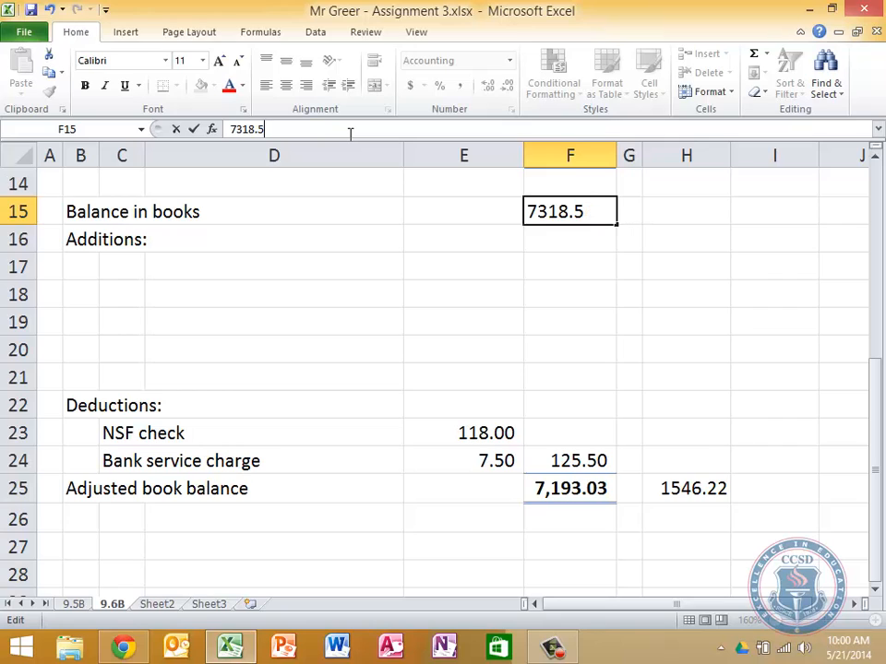
pyautogui.write('9')
pyautogui.press('Return')
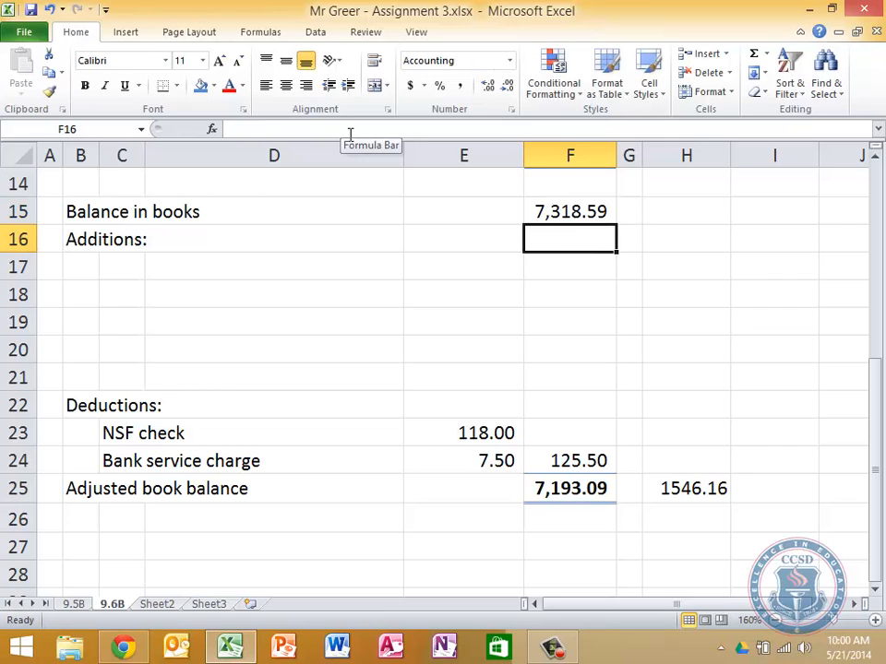
# - Enter the first addition label "Note receivable collect by bank" in C17
pyautogui.press('Down')
pyautogui.press('Left')
pyautogui.press('Left')
pyautogui.press('Left')
pyautogui.press('Down')
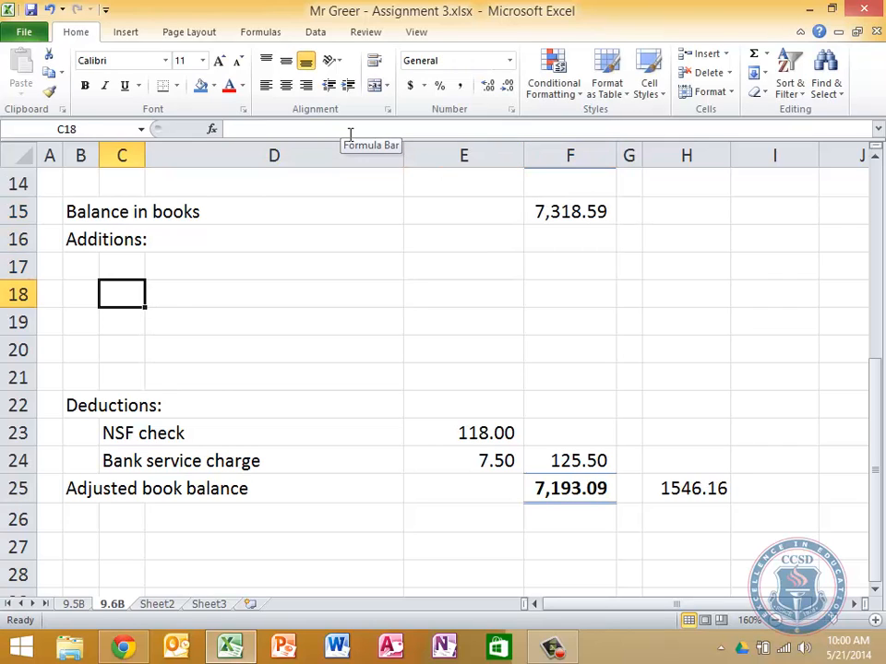
pyautogui.press('Up')
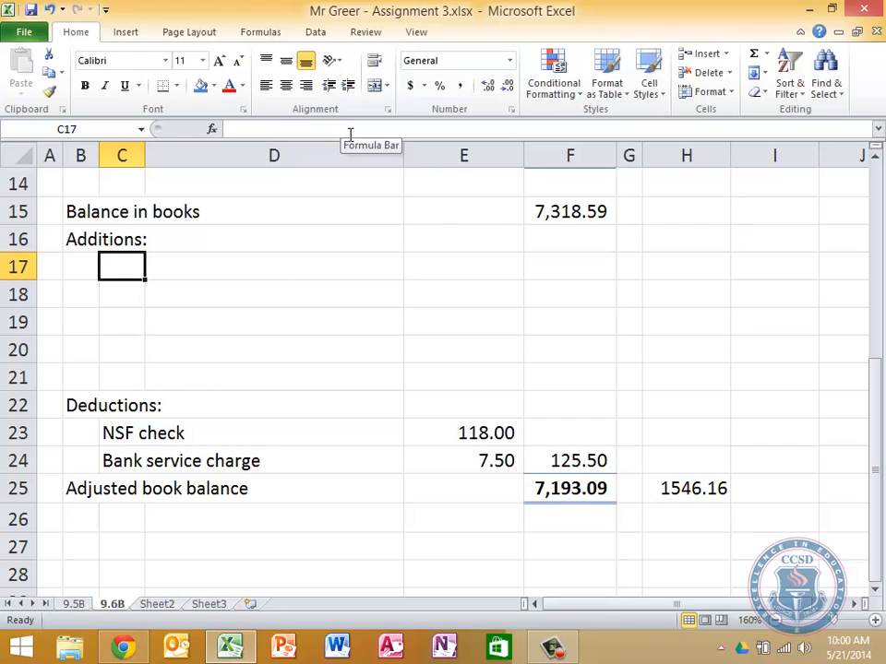
pyautogui.write('Note receivab')
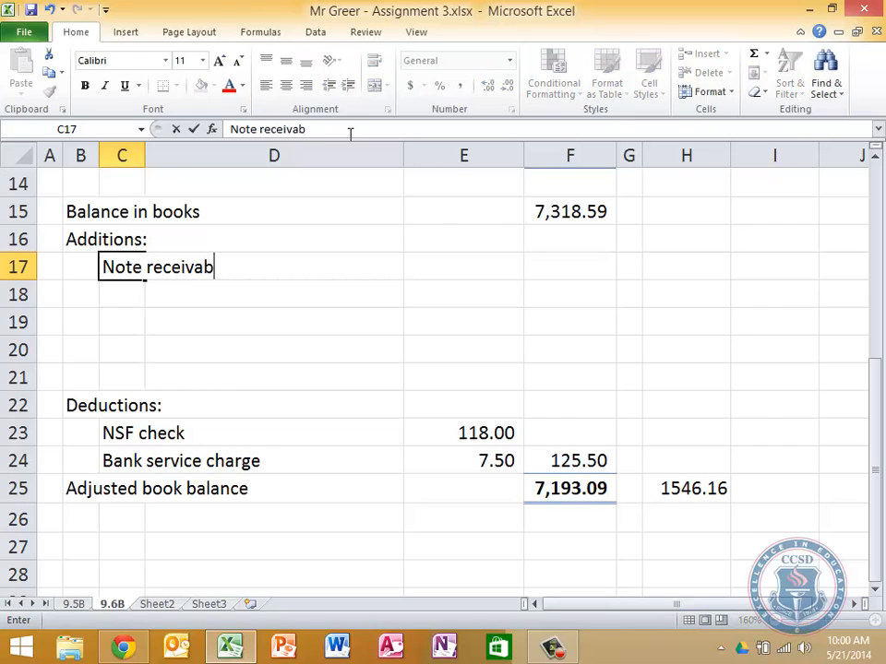
pyautogui.write('le collect by ')
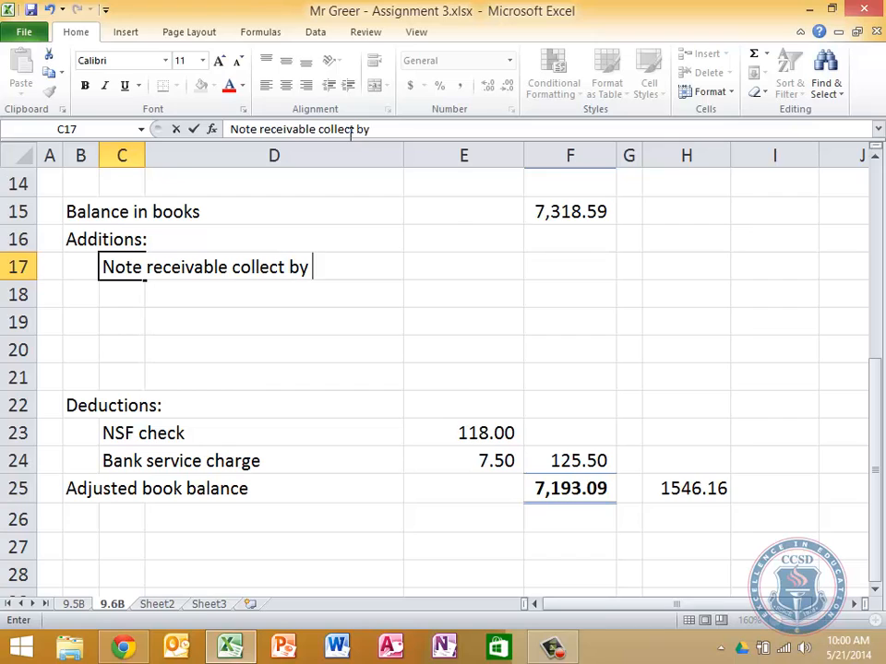
pyautogui.write('bank')
pyautogui.press('Return')
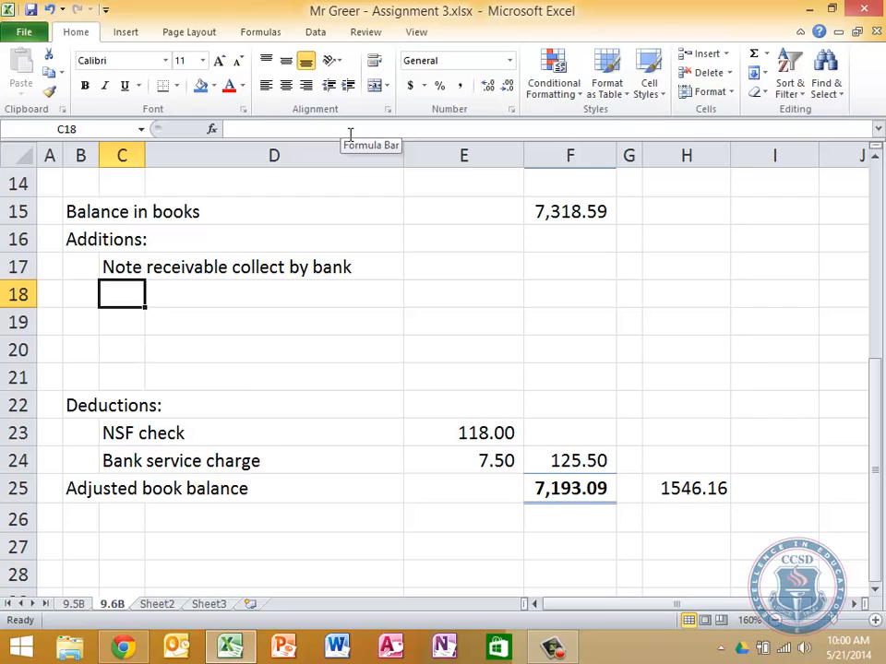
# - Enter the second addition label "Interest on note receivable" in C18
pyautogui.write('Interest on note ')
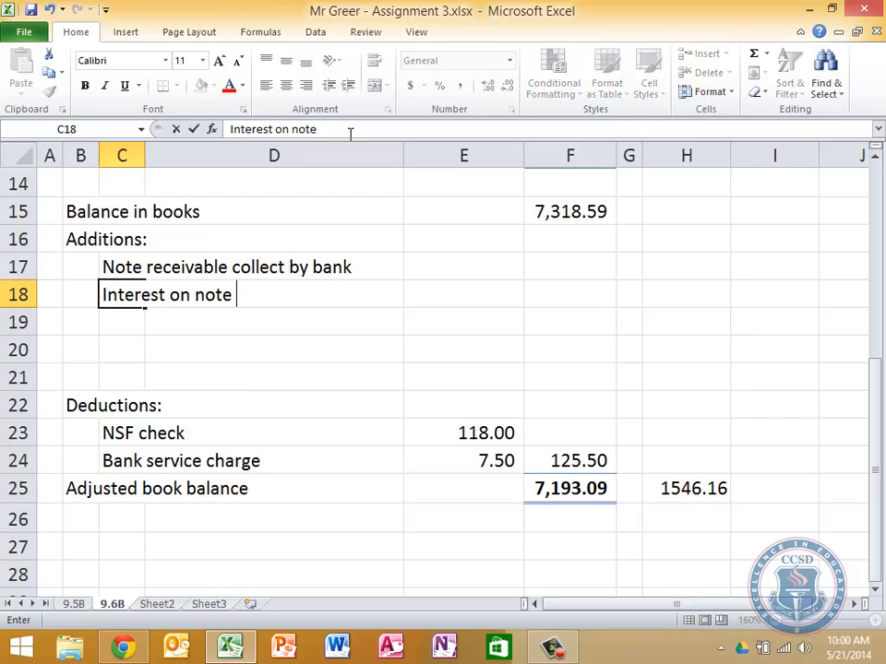
pyautogui.write('receibabl')
pyautogui.press('BackSpace')
pyautogui.press('BackSpace')
pyautogui.press('BackSpace')
pyautogui.press('BackSpace')
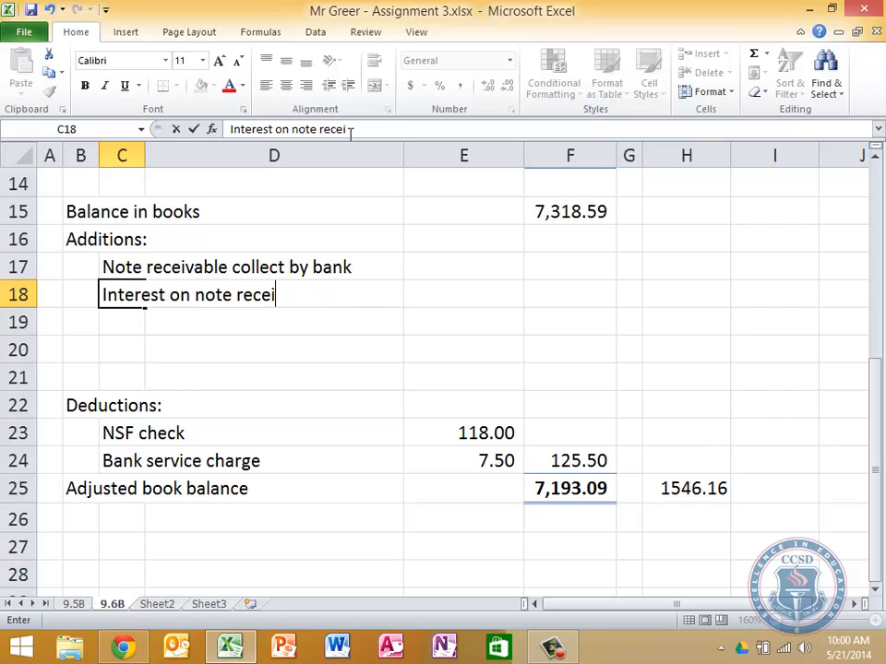
pyautogui.press('BackSpace')
pyautogui.write('e')
pyautogui.press('BackSpace')
pyautogui.write('ivable')
# - Enter the addition amounts in column E: 1550 for the note receivable in E17 and 30 for its interest in E18
pyautogui.press('Tab')
pyautogui.press('Tab')
pyautogui.press('Tab')
pyautogui.press('Up')
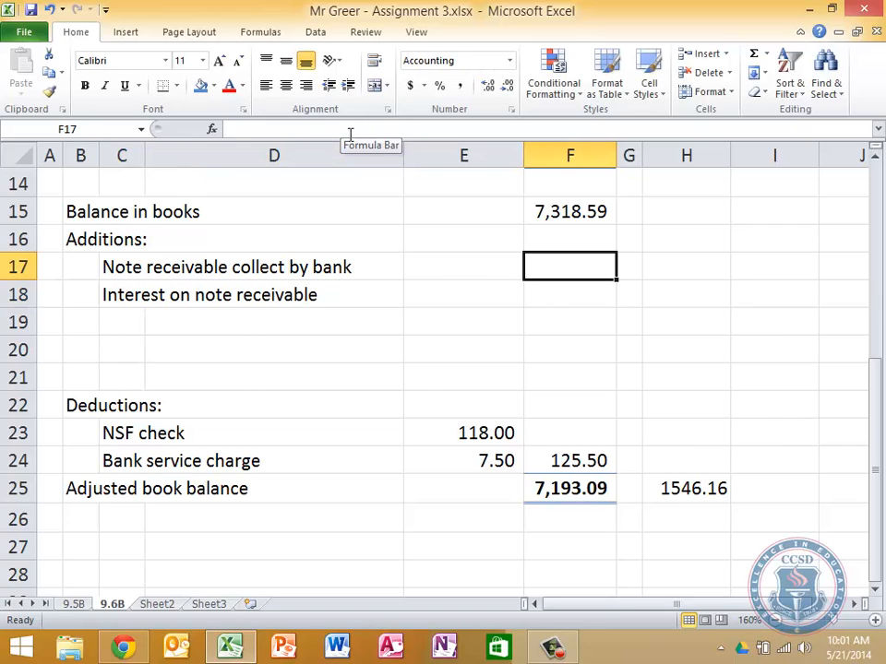
pyautogui.press('Left')
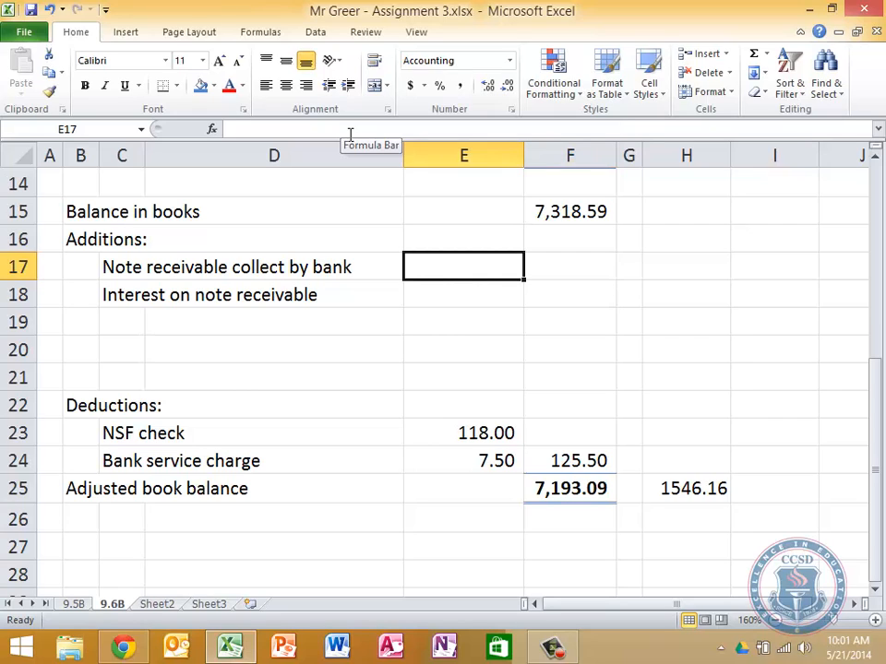
pyautogui.write('1550')
pyautogui.press('Return')
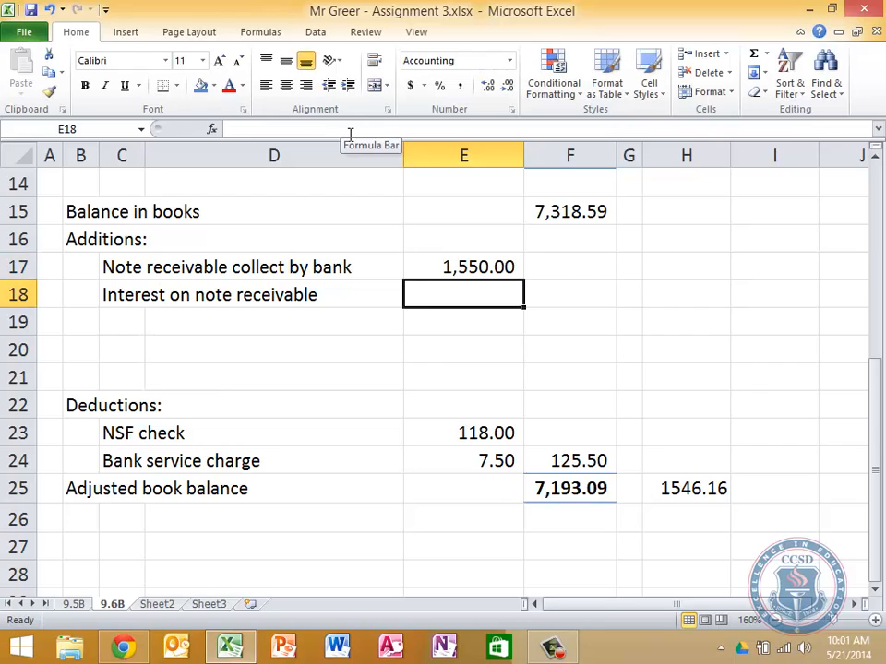
pyautogui.write('30')
pyautogui.press('Return')
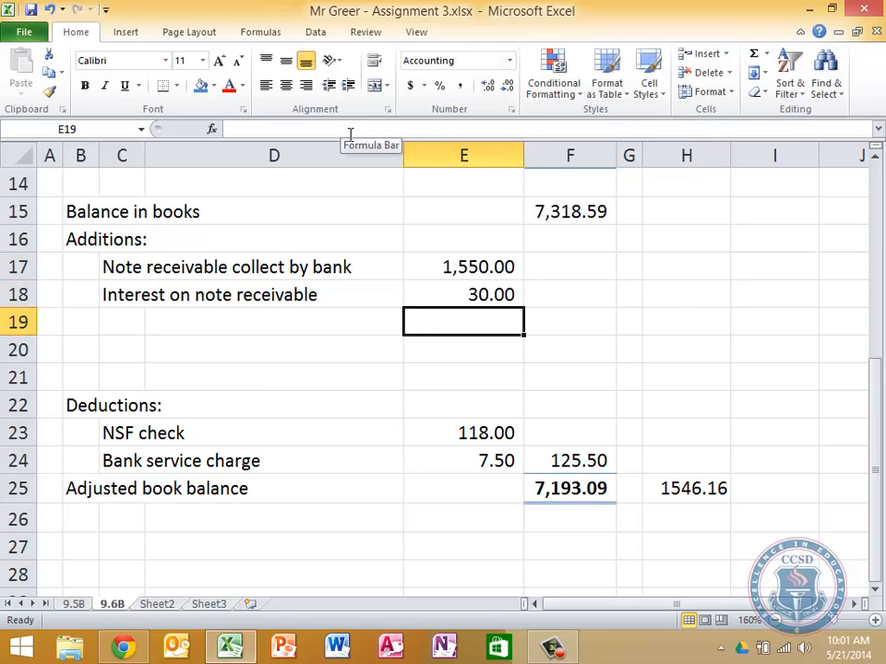
# - Total the two book additions in F18 with the formula =SUM(E17:E18)
pyautogui.press('Up')
pyautogui.press('Right')
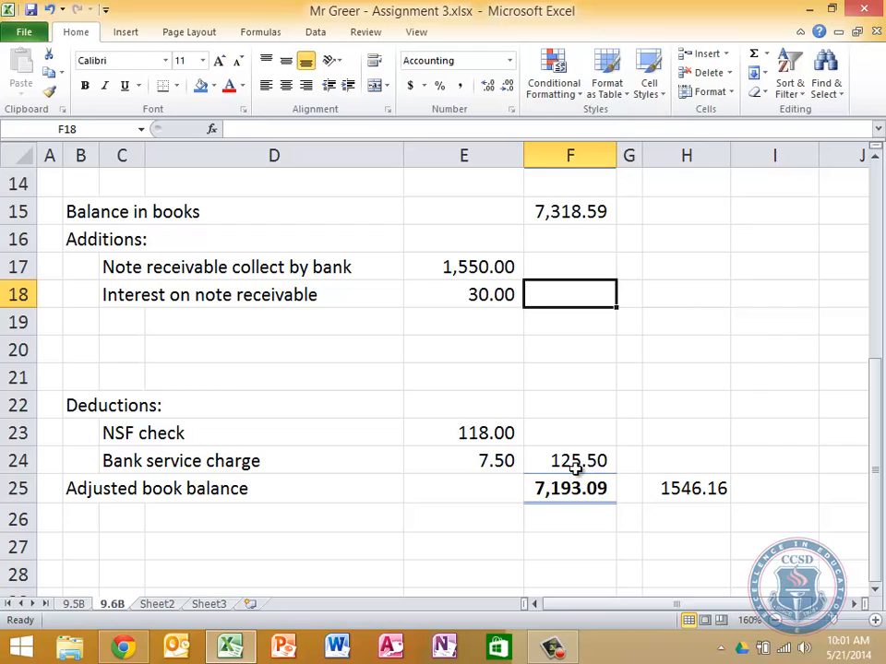
pyautogui.write('=SUM(')
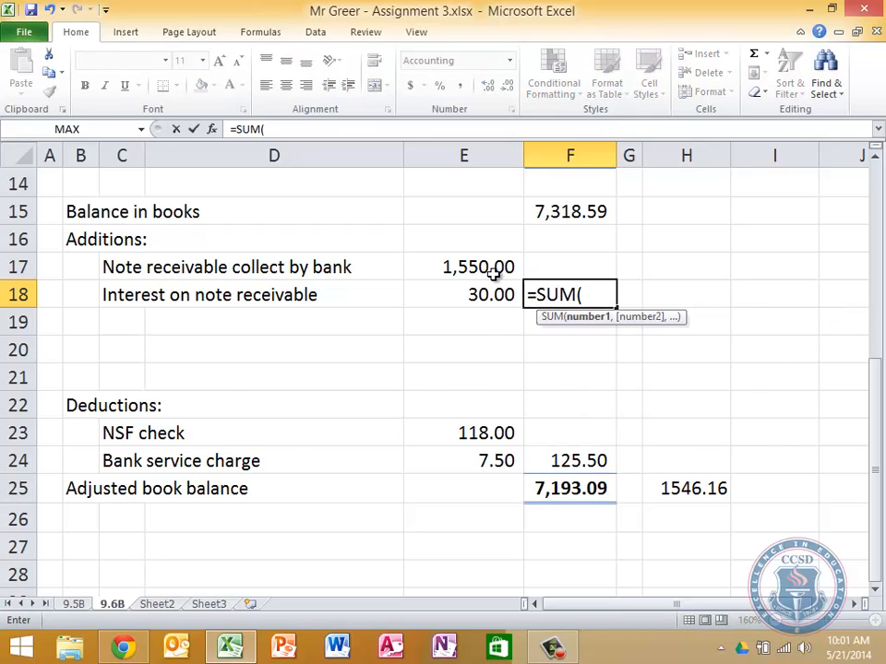
pyautogui.moveTo(488, 263); pyautogui.dragTo(479, 297)
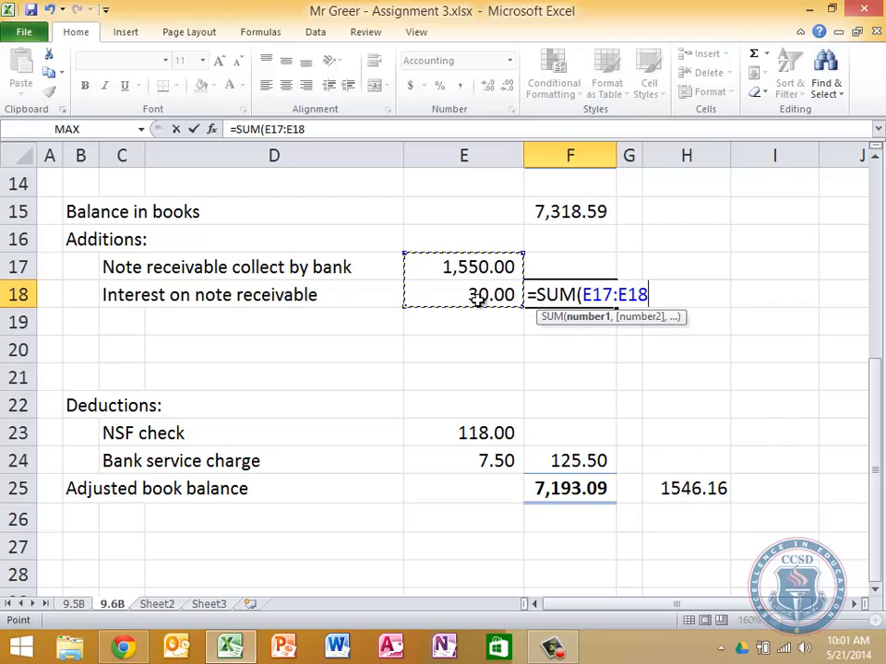
pyautogui.write(')')
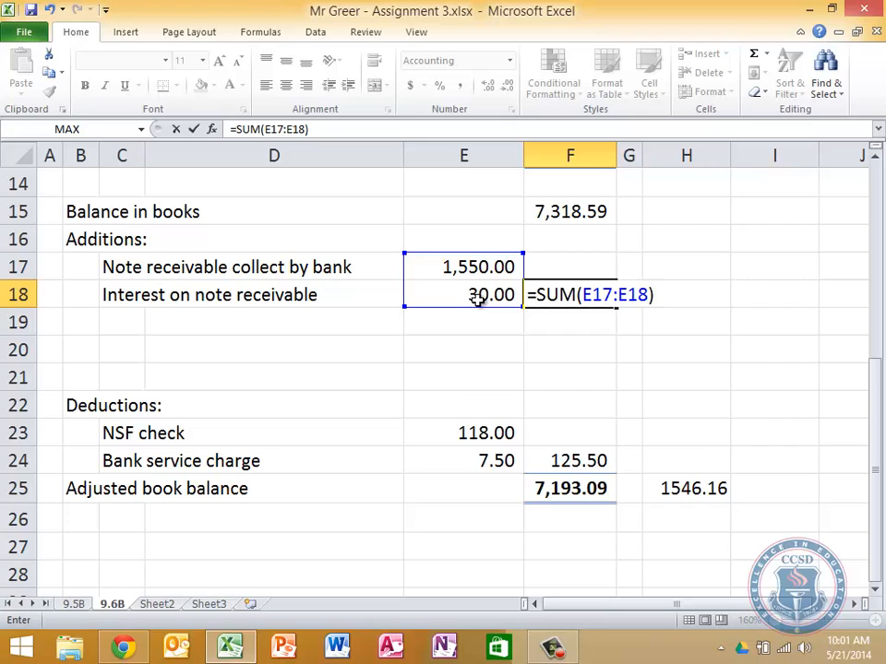
pyautogui.press('Return')
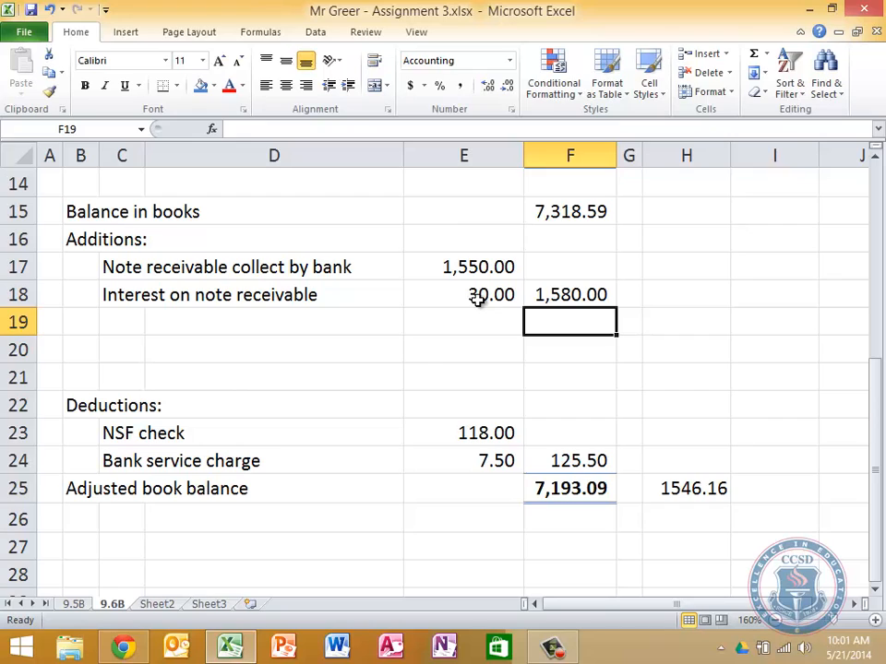
# - Add the additions total to the balance in books with the formula =F15+F18 in F19
pyautogui.write('=')
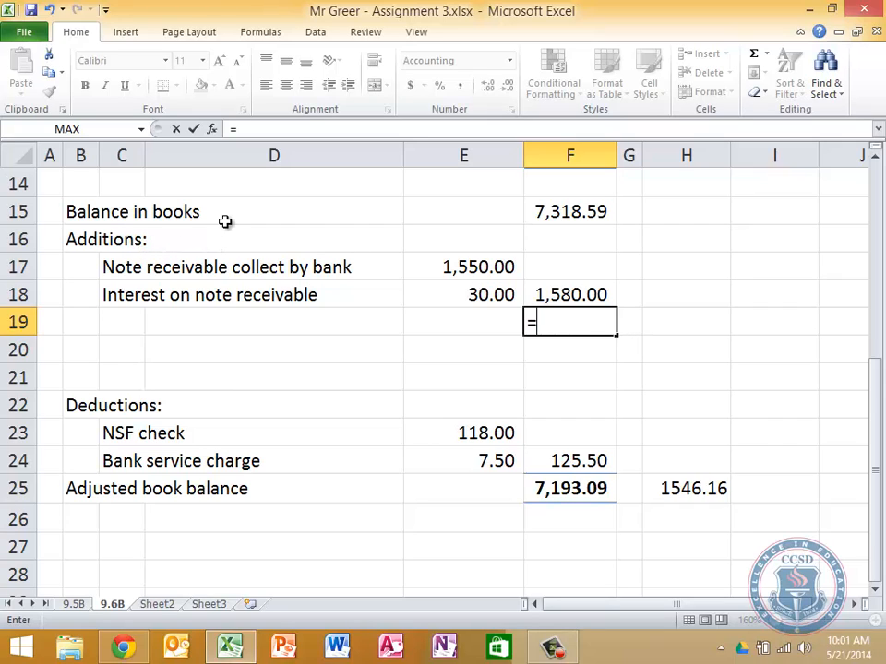
pyautogui.click(592, 207)
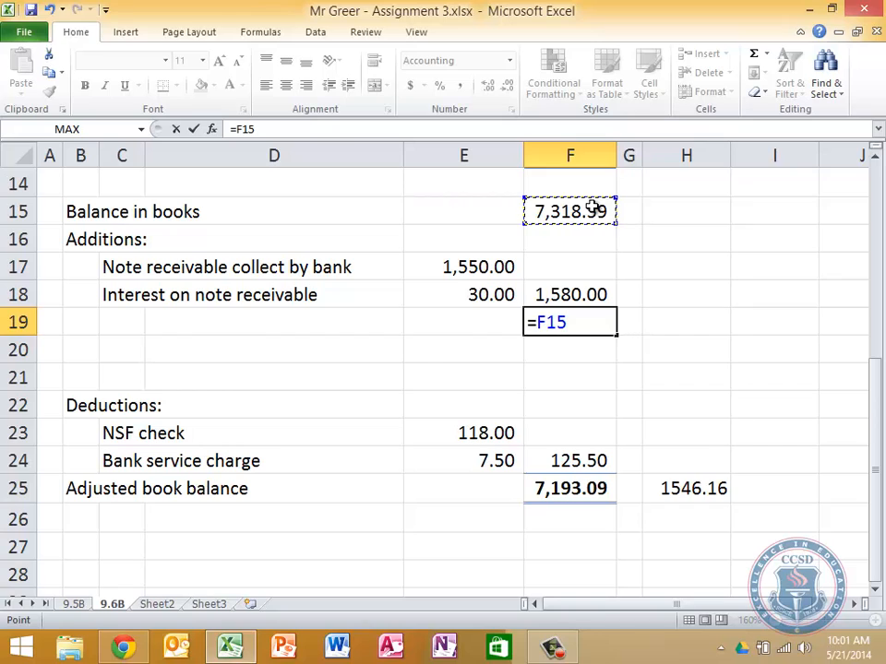
pyautogui.write('+')
pyautogui.click(572, 290)
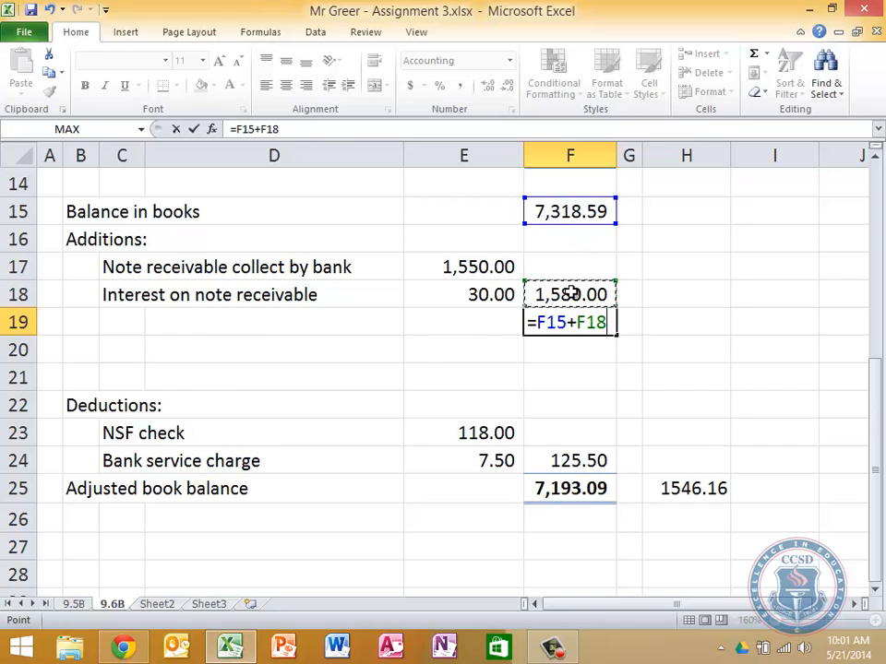
pyautogui.press('Return')
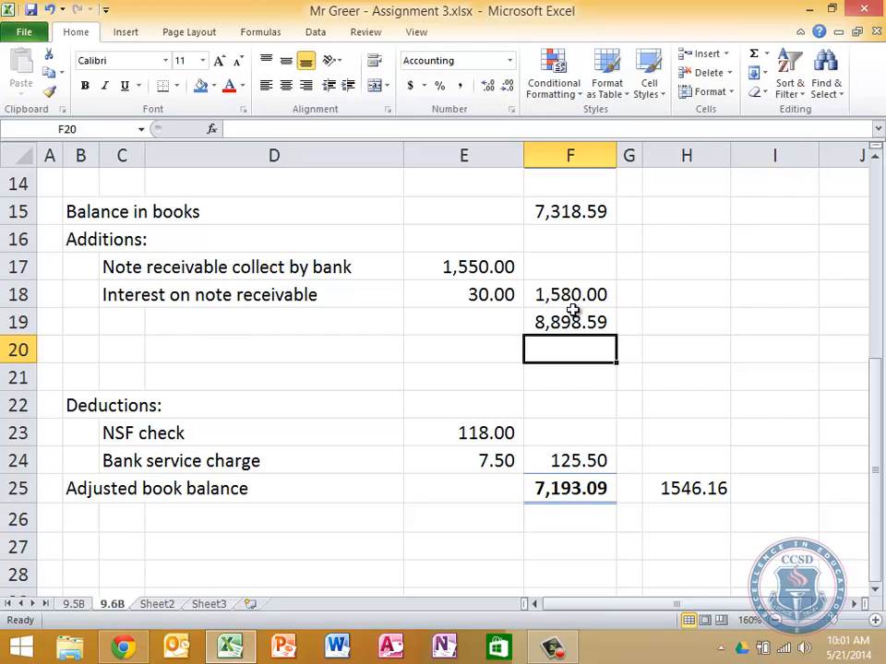
# - Apply a bottom border under the interest on note receivable row, across B18:F18
pyautogui.moveTo(530, 292); pyautogui.dragTo(85, 293)
pyautogui.click(163, 87)
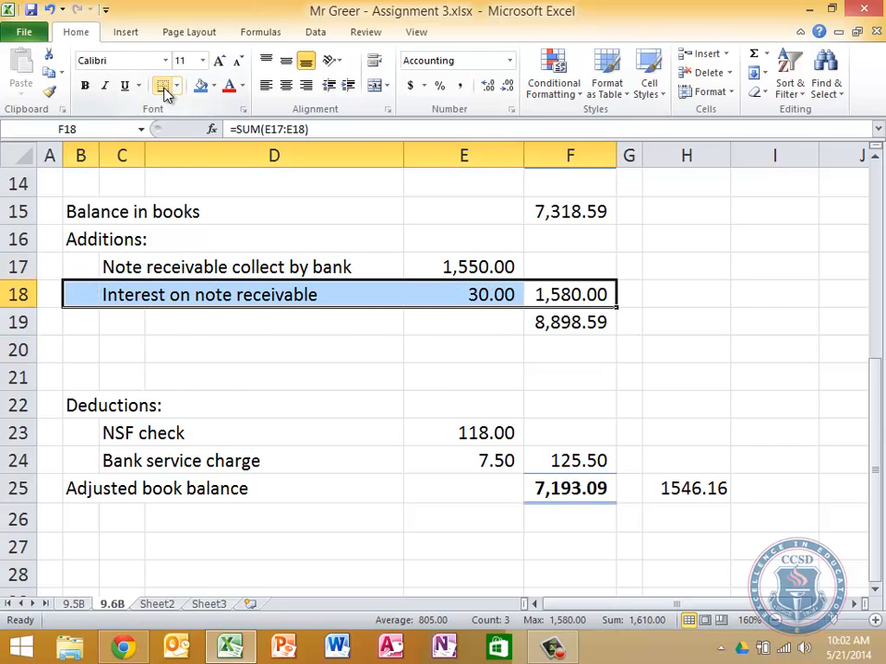
# - Delete the empty rows 20 and 21 above the Deductions heading
pyautogui.click(429, 411)
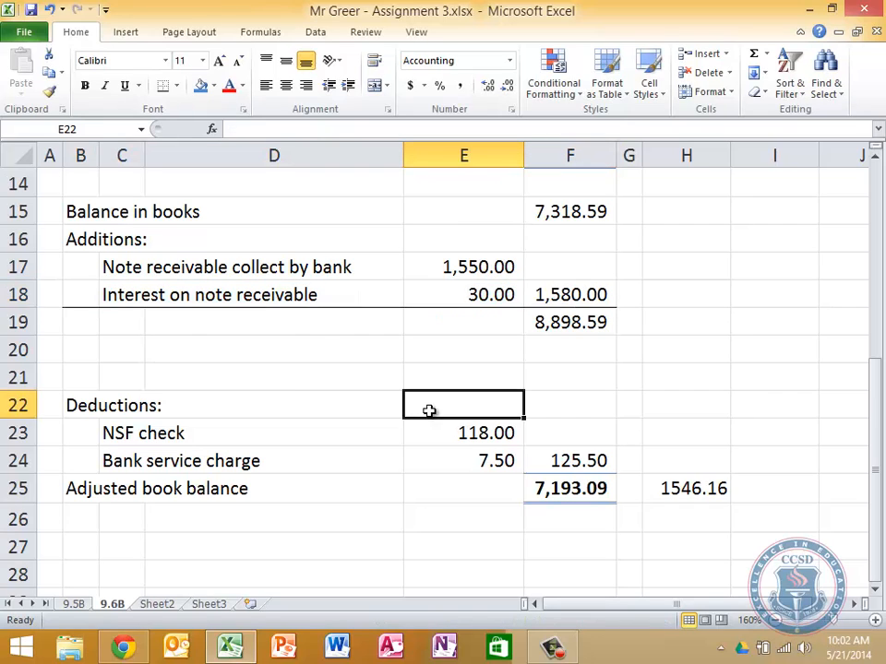
pyautogui.press('Up')
pyautogui.press('Up')
pyautogui.press('Left')
pyautogui.press('Left')
pyautogui.press('Left')
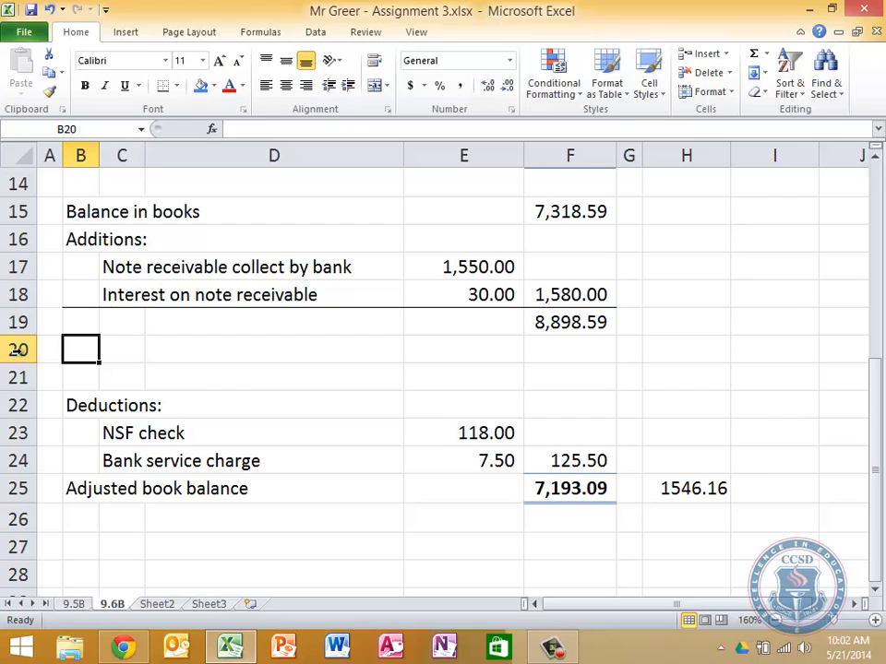
pyautogui.moveTo(18, 349); pyautogui.dragTo(18, 376)
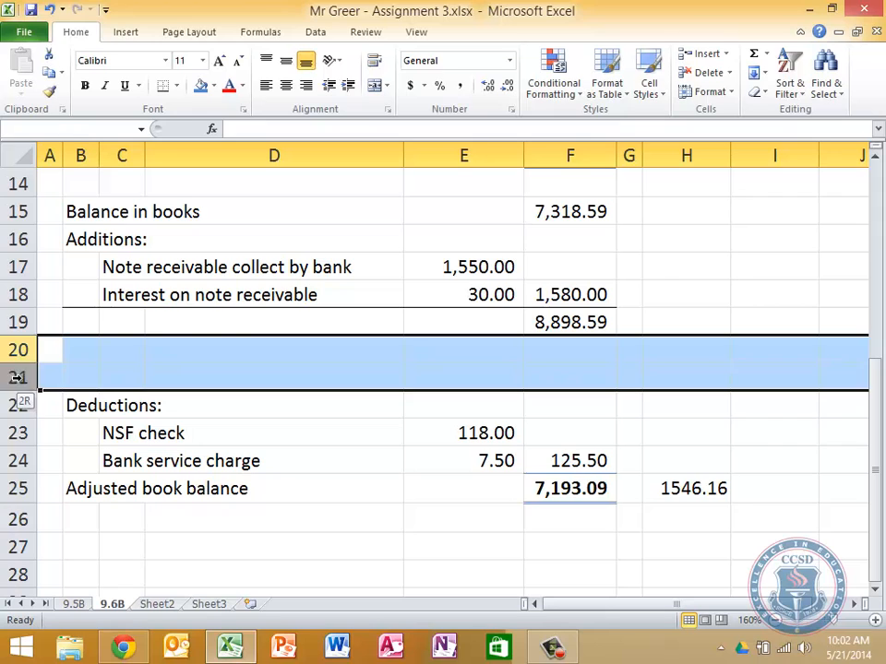
pyautogui.rightClick(18, 379)
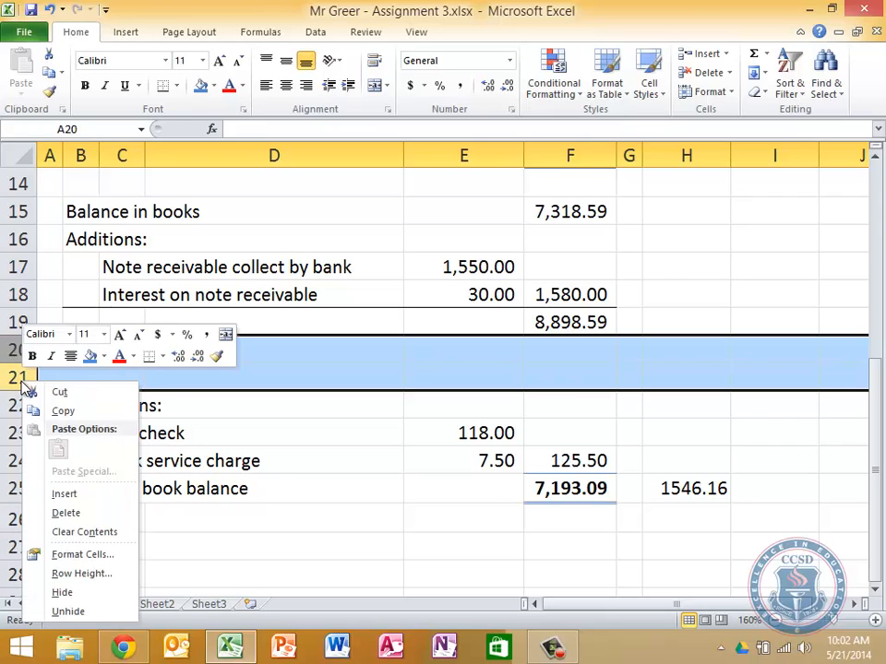
pyautogui.click(78, 514)
# - Set the bank service charge in E22 to 14.34
pyautogui.click(328, 423)
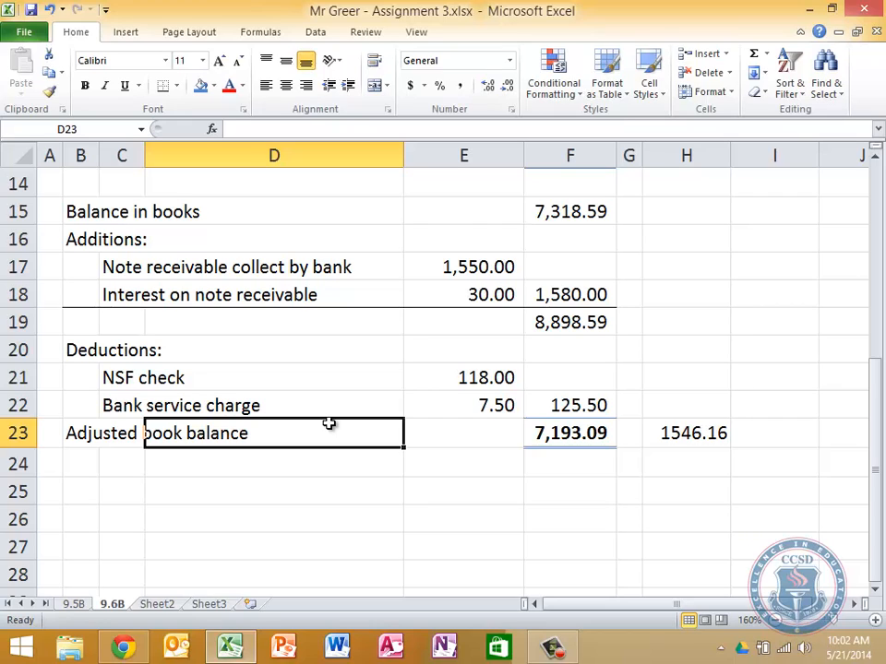
pyautogui.press('Up')
pyautogui.press('Up')
pyautogui.press('Up')
pyautogui.press('Right')
pyautogui.press('Right')
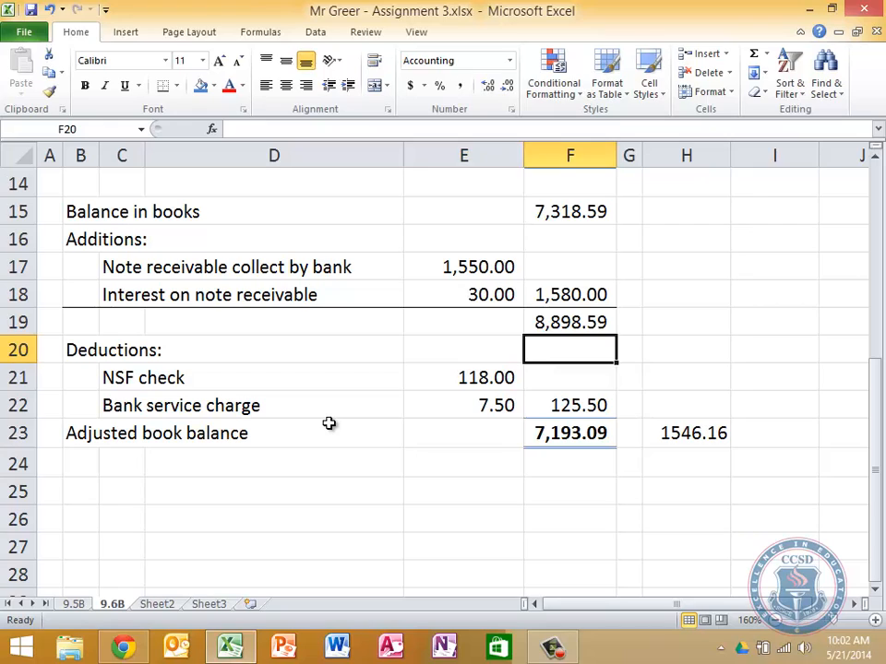
pyautogui.press('Left')
pyautogui.press('Right')
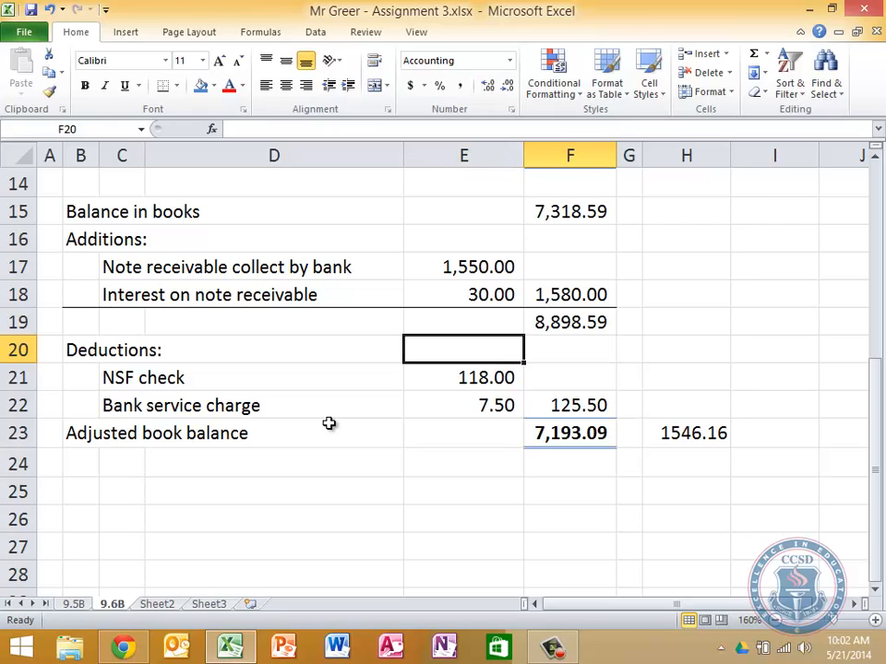
pyautogui.press('Down')
pyautogui.press('Left')
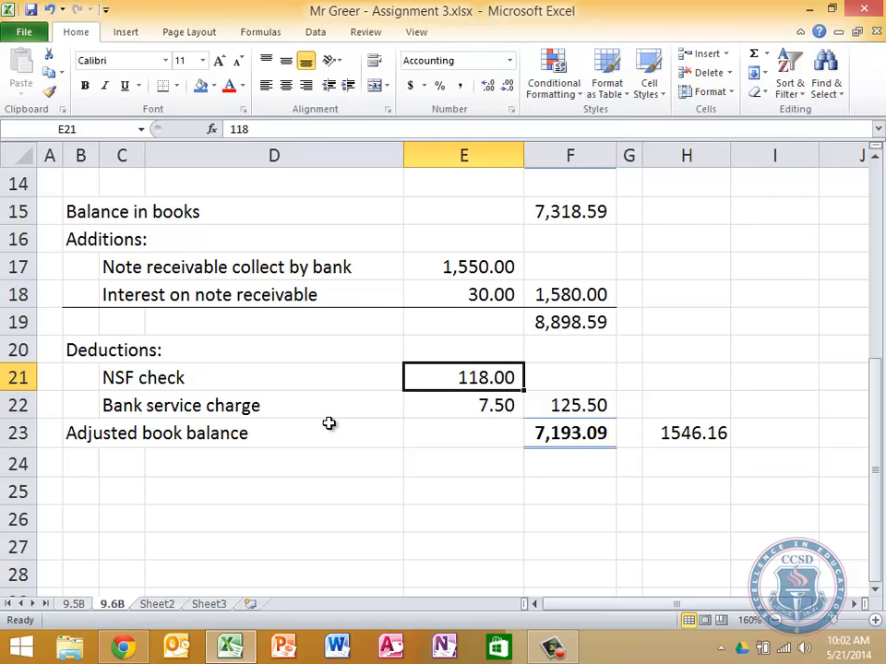
pyautogui.press('Down')
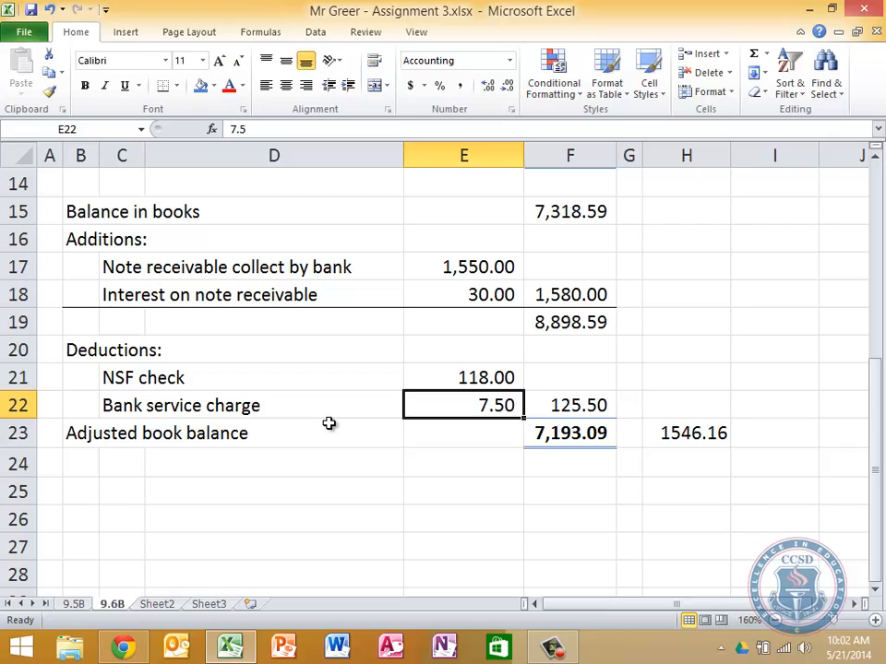
pyautogui.write('14.34')
pyautogui.press('Return')
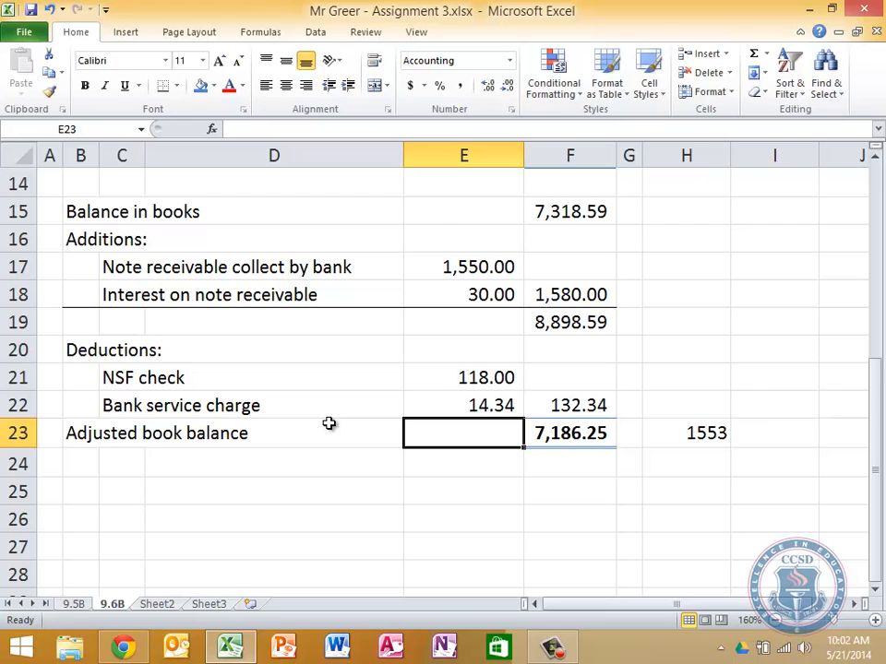
# - Set the NSF check amount in E21 to 145
pyautogui.press('Up')
pyautogui.press('Up')
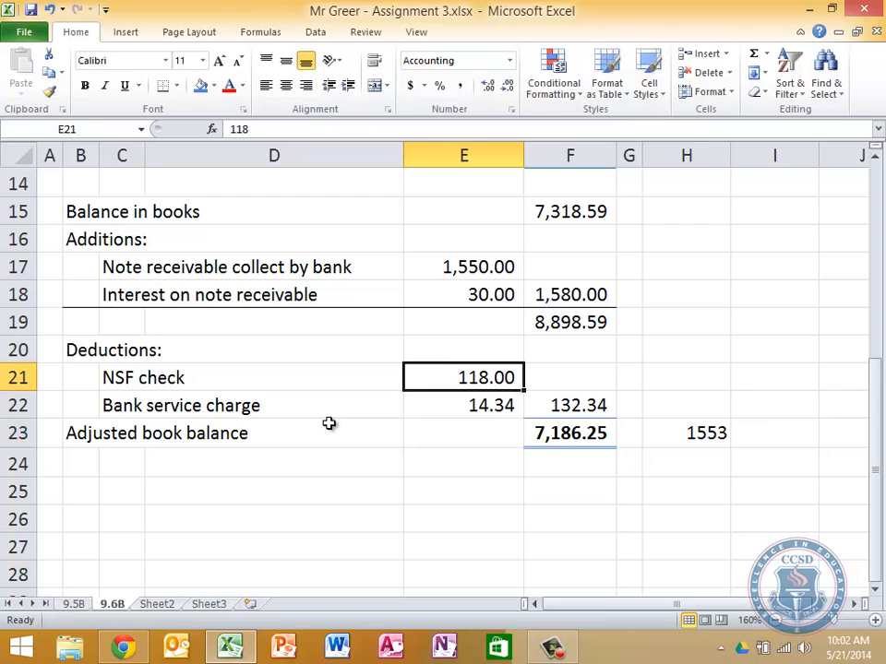
pyautogui.write('145')
pyautogui.press('Return')
# - Inspect which cells the adjusted book balance formula in F23 refers to
pyautogui.press('Down')
pyautogui.press('Right')
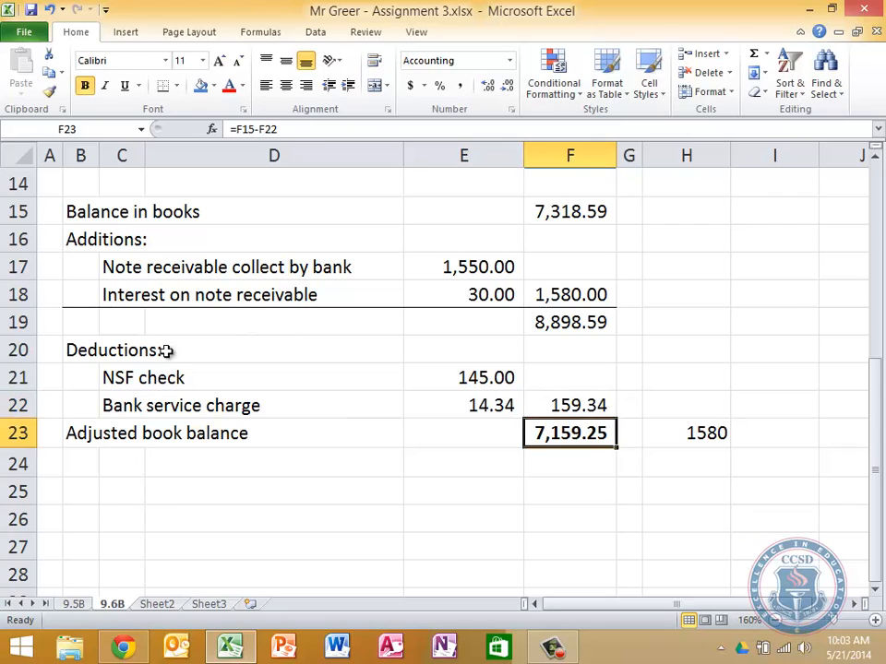
pyautogui.click(307, 129)
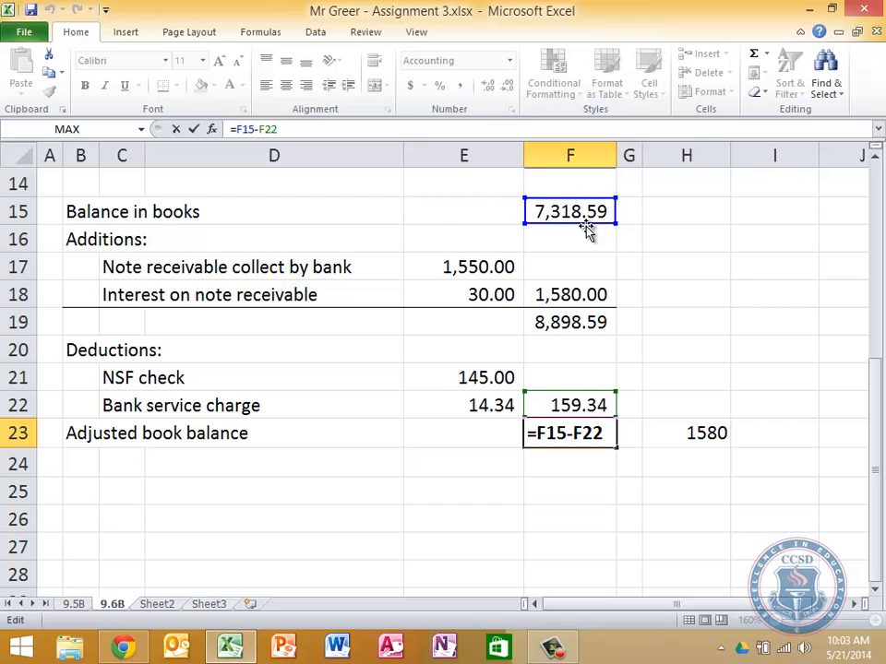
pyautogui.hotkey('ctrl', 'Return')
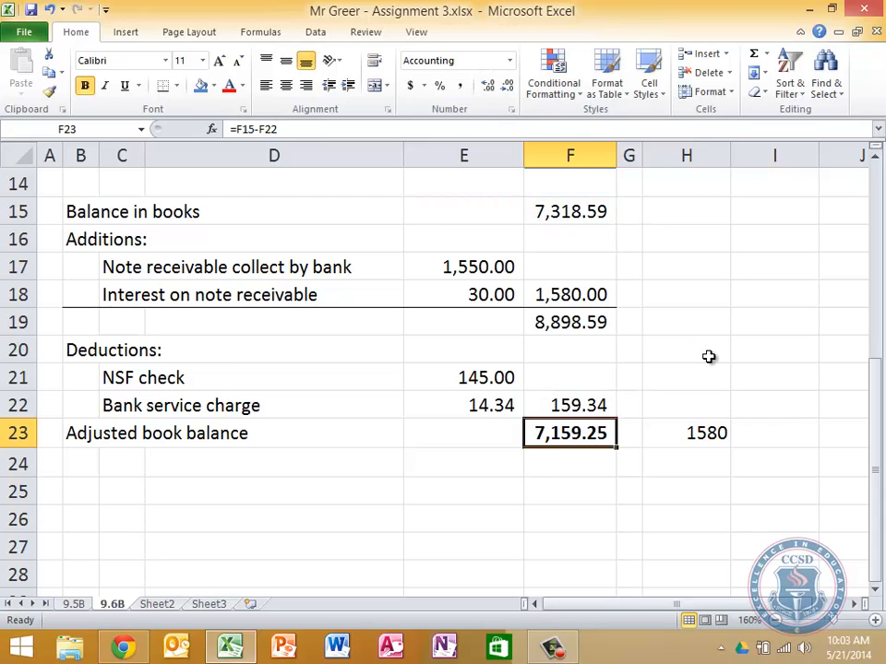
pyautogui.press('Down')
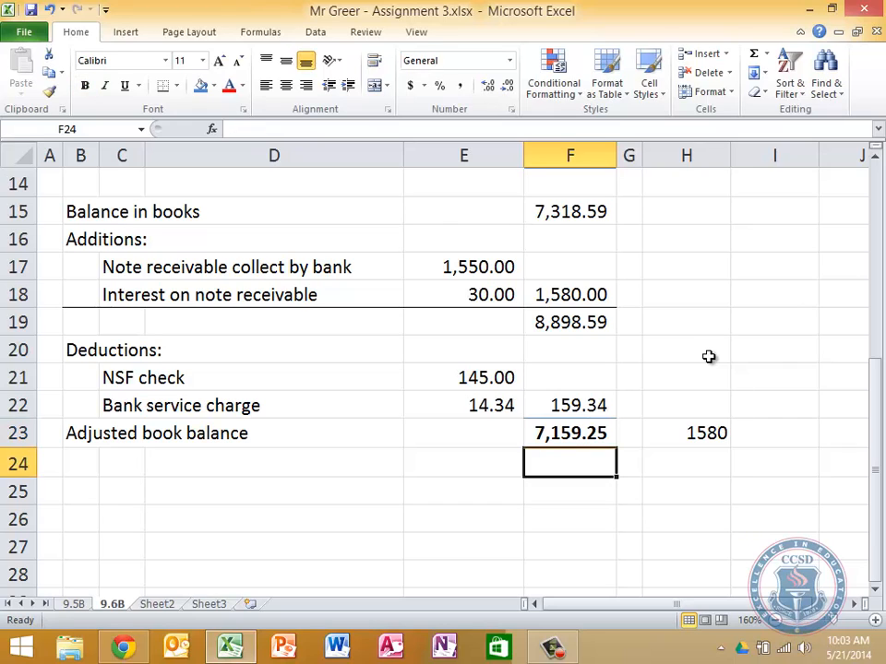
# - Try changing the adjusted book balance formula in F23 to =F19-F22 and undo the change
pyautogui.doubleClick(545, 436)
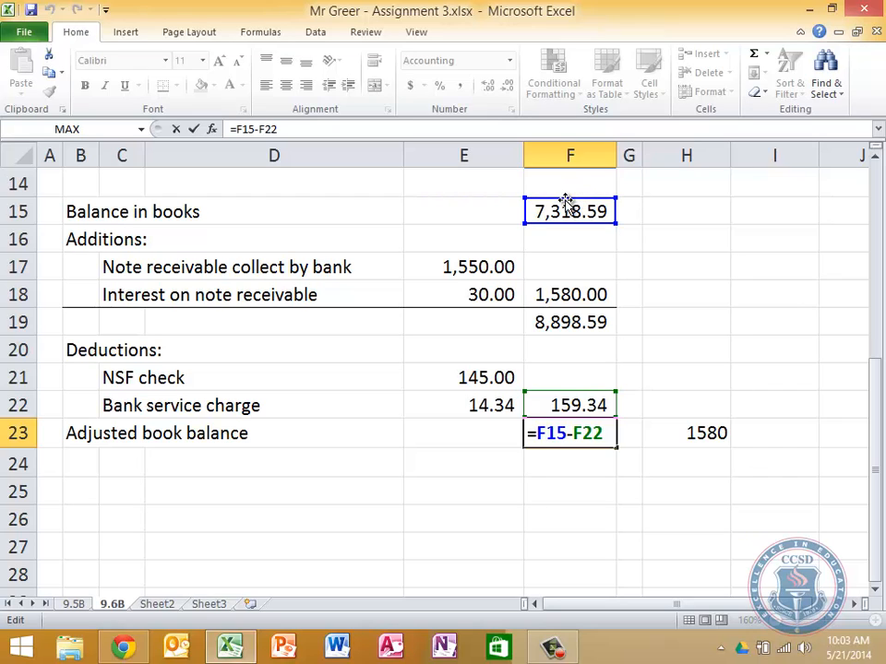
pyautogui.moveTo(568, 207); pyautogui.dragTo(557, 336)
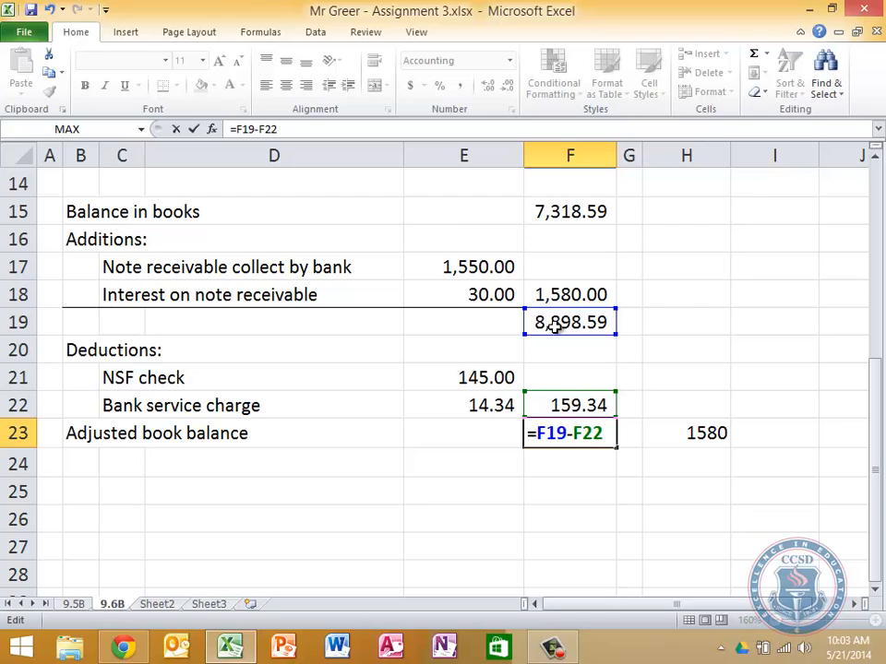
pyautogui.press('Return')
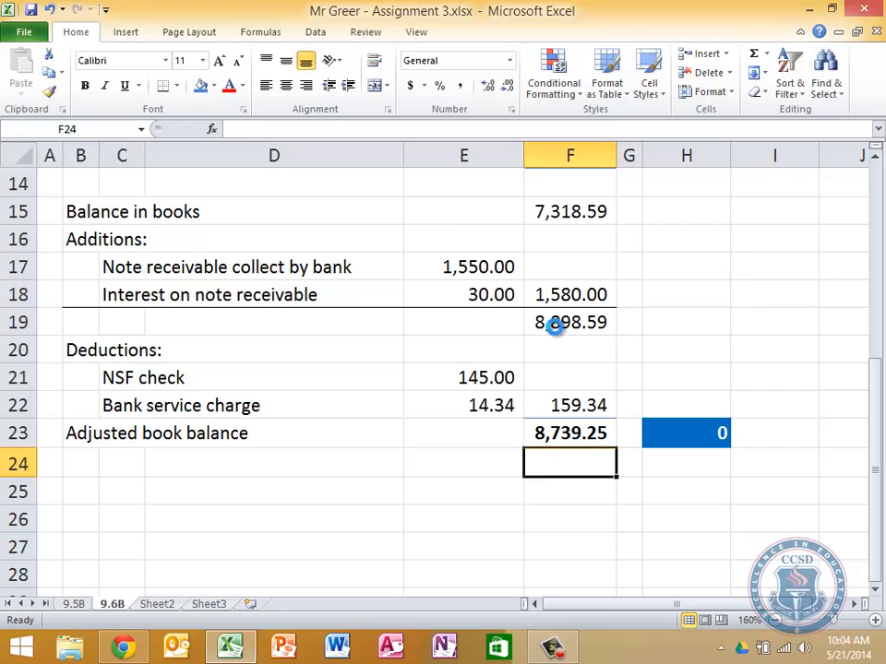
pyautogui.hotkey('ctrl', 'z')
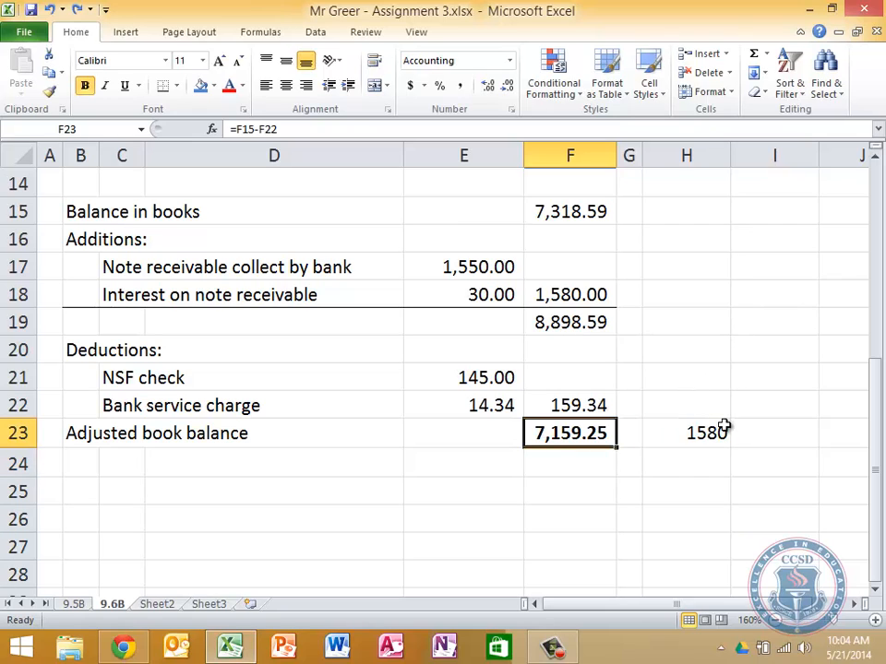
# - Check the difference formula in H23 and correct the adjusted book balance formula in F23 to =F19-F22
pyautogui.click(690, 439)
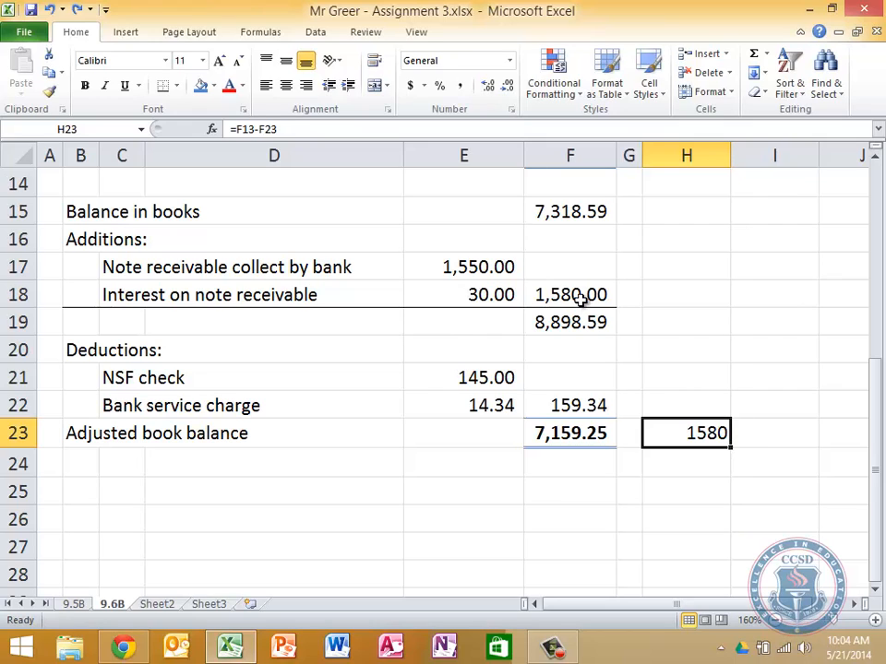
pyautogui.click(570, 437)
pyautogui.doubleClick(569, 437)
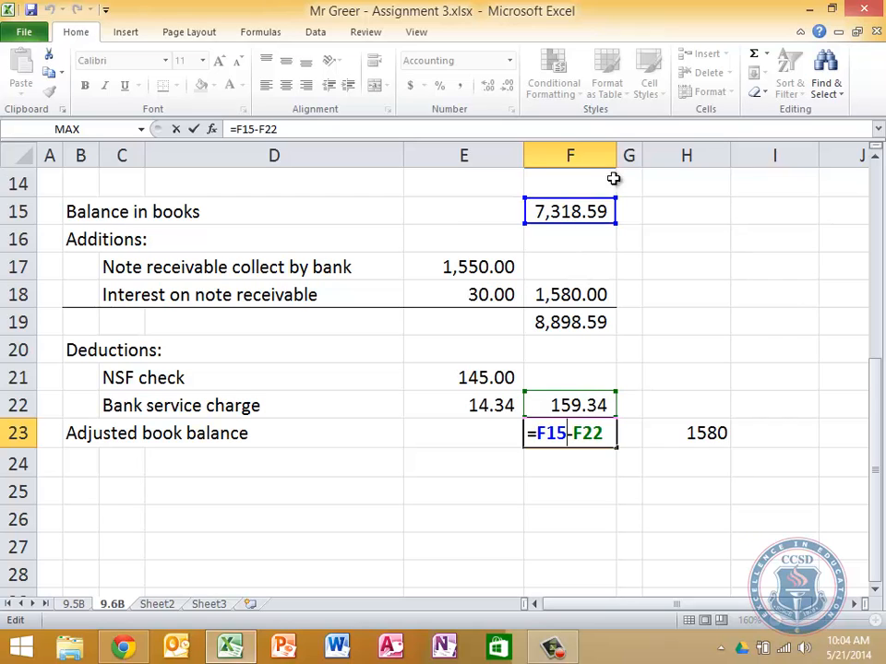
pyautogui.moveTo(573, 198); pyautogui.dragTo(579, 288)
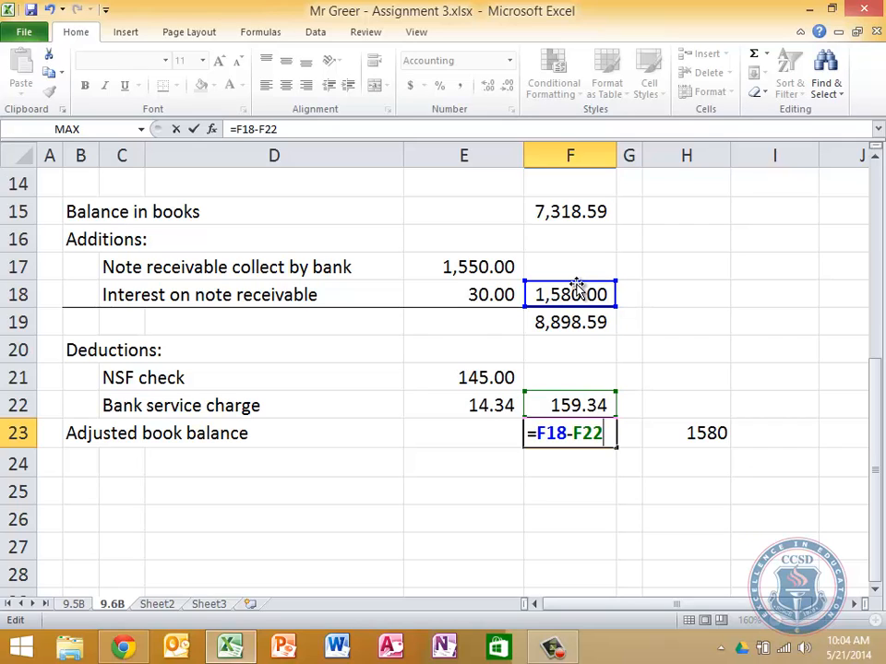
pyautogui.moveTo(573, 282); pyautogui.dragTo(572, 318)
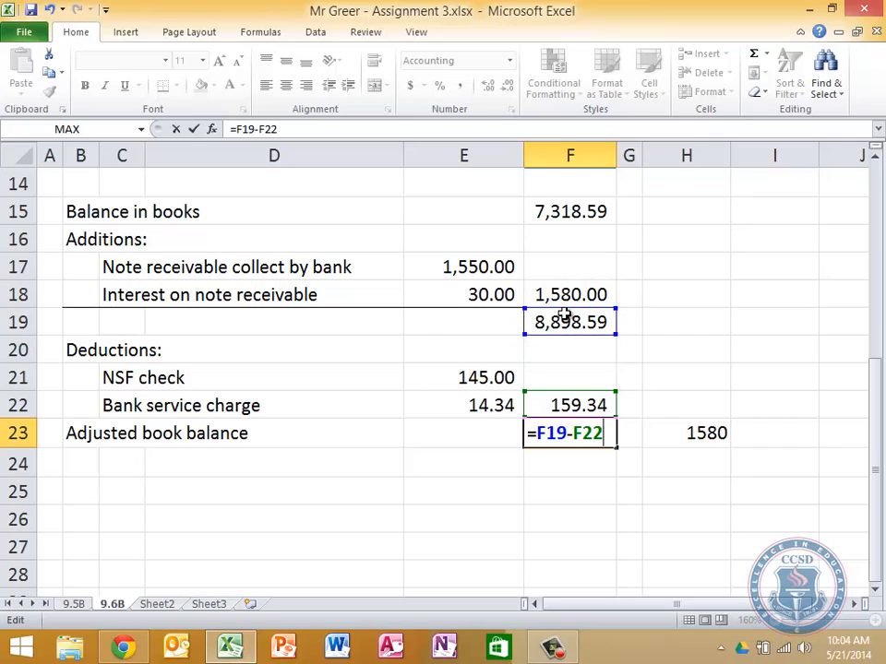
pyautogui.press('Return')
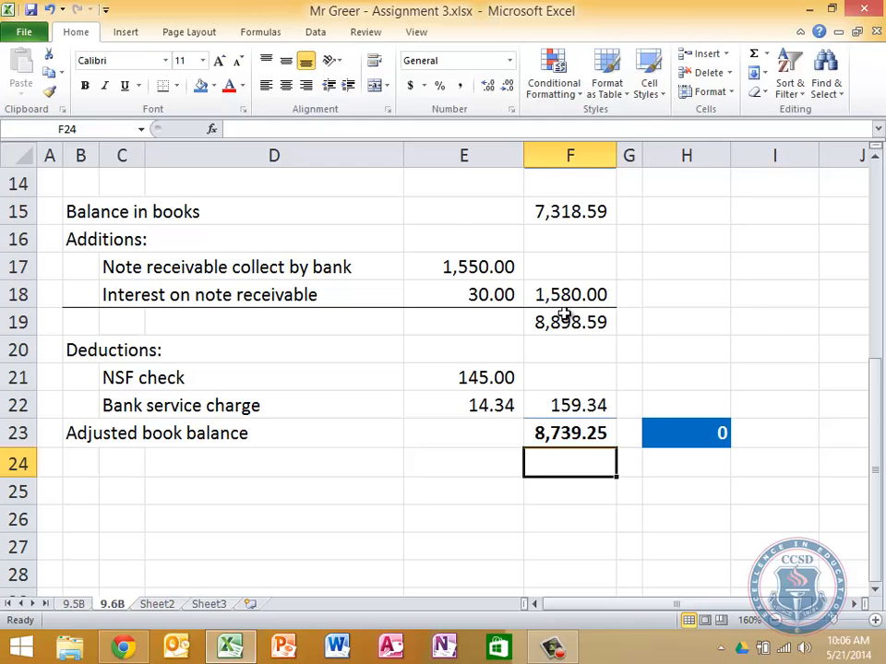
# - Review the reconciliation statement from the adjusted book balance upward through the bank-side section
pyautogui.press('Up')
pyautogui.press('Up')
pyautogui.press('Up')
pyautogui.press('Up')
pyautogui.press('Up')
pyautogui.press('Up')
pyautogui.press('Up')
pyautogui.press('Up')
pyautogui.press('Up')
pyautogui.press('Up')
pyautogui.press('Up')
pyautogui.press('Up')
pyautogui.press('Up')
pyautogui.press('Up')
pyautogui.press('Up')
pyautogui.press('Up')
pyautogui.press('Up')
pyautogui.press('Up')
pyautogui.press('Up')
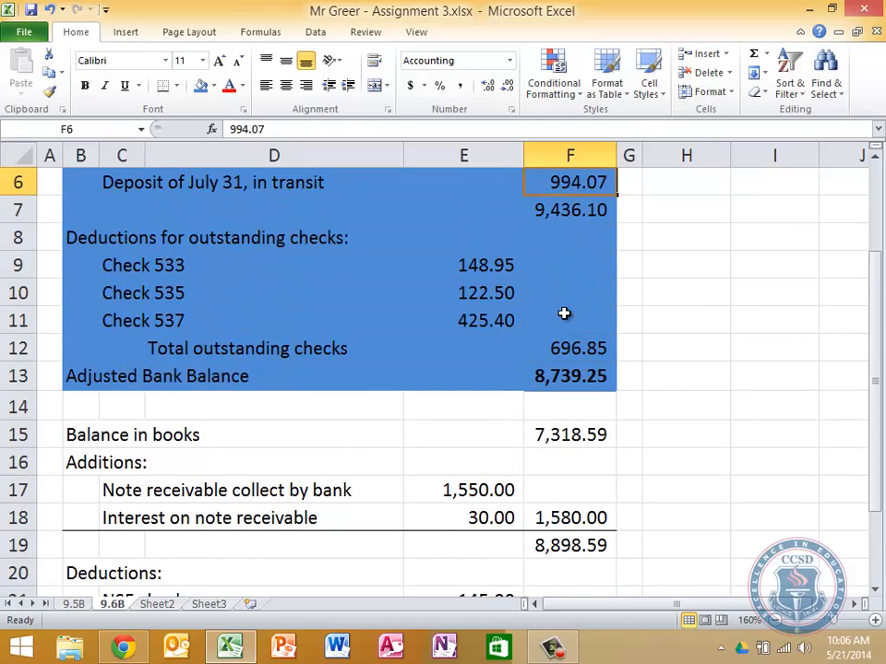
# - Remove the blue fill from the bank-side section, cells B4 to F13
pyautogui.press('Up')
pyautogui.press('Up')
pyautogui.press('Right')
pyautogui.press('Right')
pyautogui.press('Down')
pyautogui.press('Down')
pyautogui.press('Down')
pyautogui.press('Down')
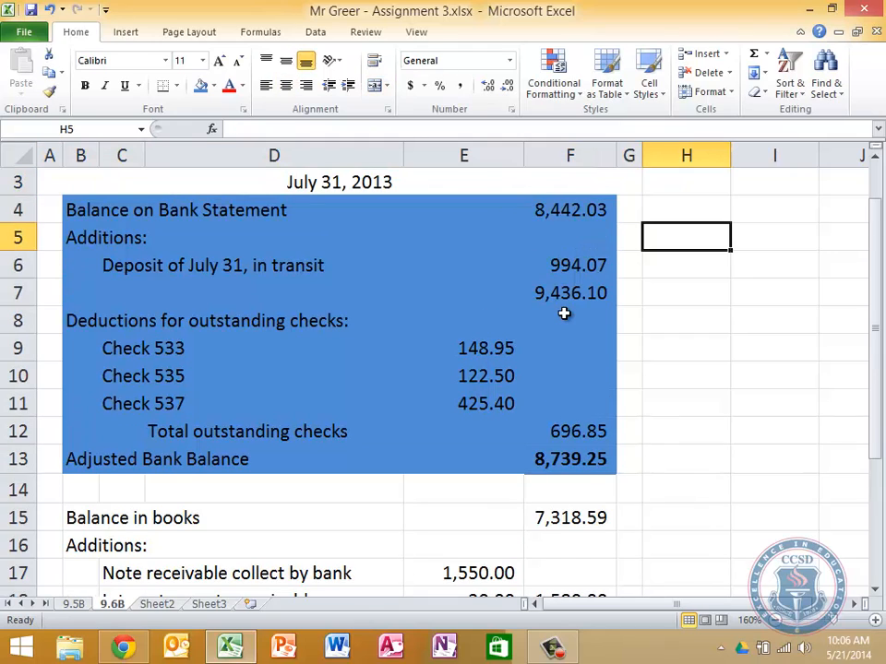
pyautogui.press('Up')
pyautogui.press('Left')
pyautogui.press('Up')
pyautogui.press('Up')
pyautogui.press('Left')
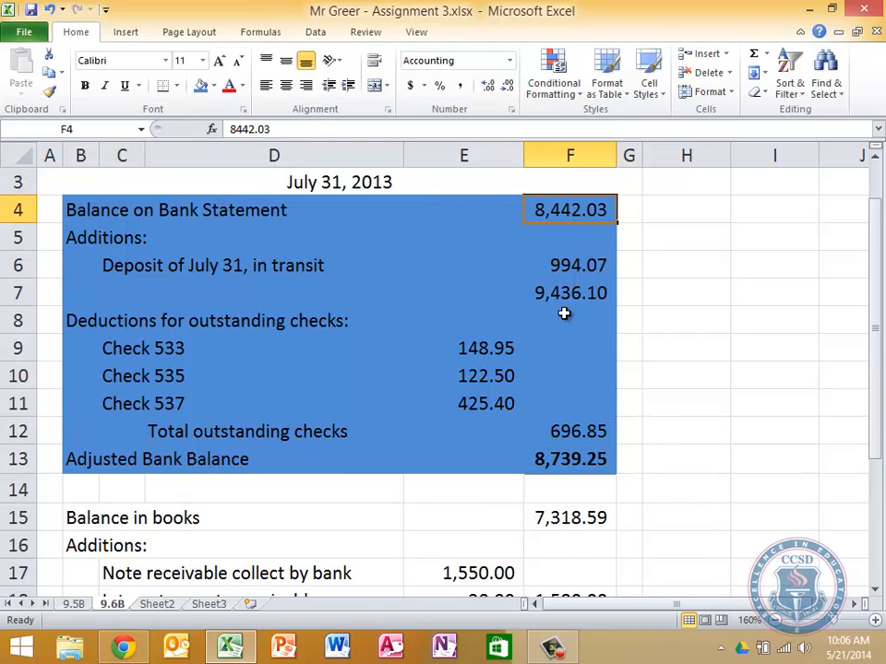
pyautogui.hotkey('shift', 'Left')
pyautogui.hotkey('shift', 'Left')
pyautogui.hotkey('shift', 'Down')
pyautogui.hotkey('shift', 'Down')
pyautogui.hotkey('shift', 'Down')
pyautogui.hotkey('shift', 'Down')
pyautogui.hotkey('shift', 'Down')
pyautogui.hotkey('shift', 'Left')
pyautogui.hotkey('shift', 'Down')
pyautogui.hotkey('shift', 'Down')
pyautogui.hotkey('shift', 'Left')
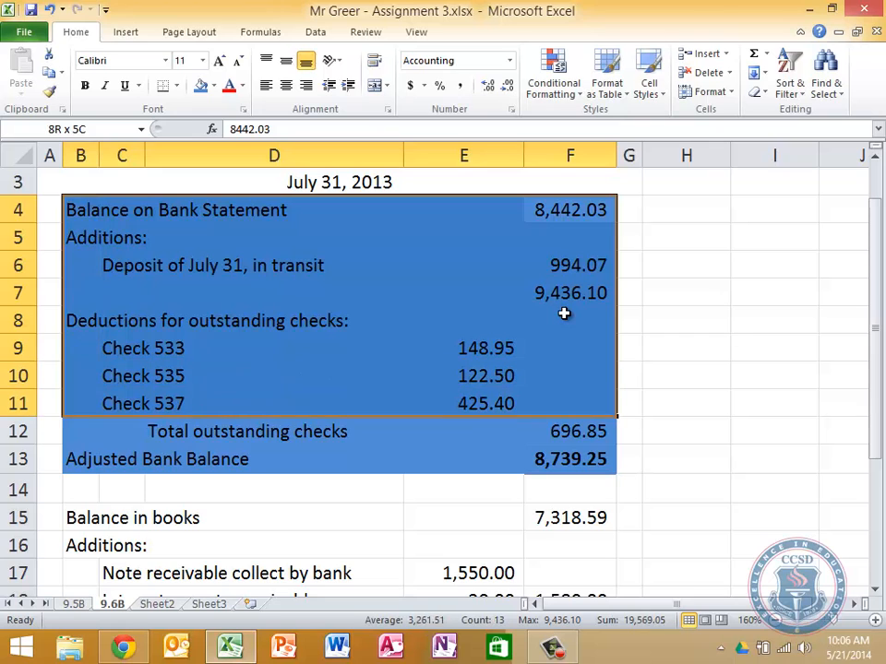
pyautogui.hotkey('shift', 'Down')
pyautogui.hotkey('shift', 'Down')
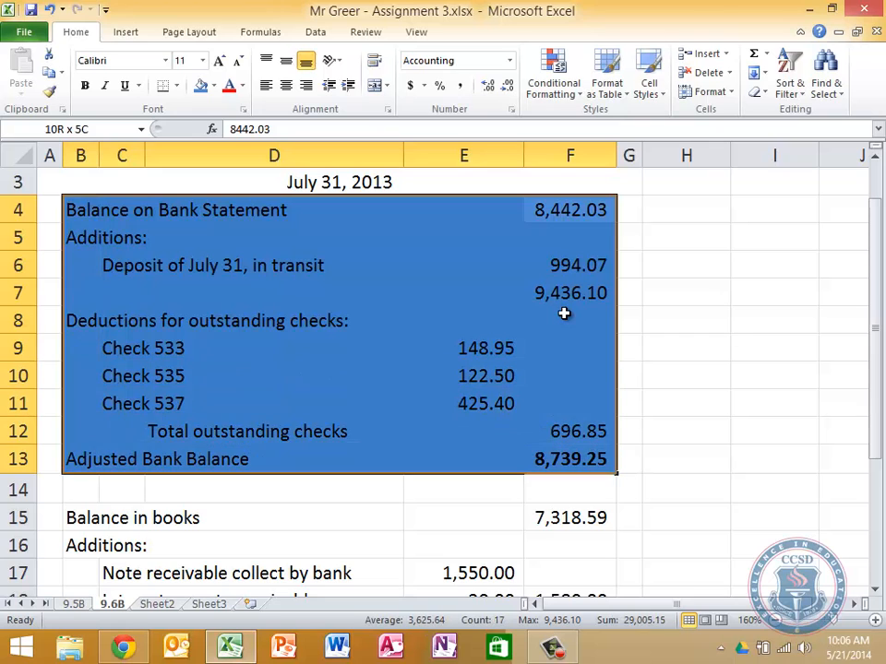
pyautogui.click(214, 86)
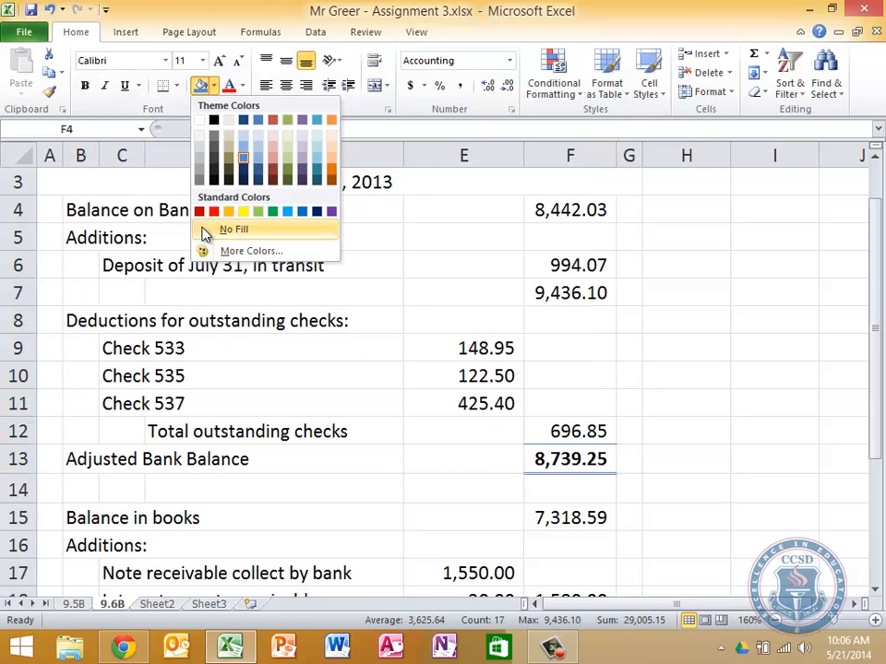
pyautogui.click(206, 234)
pyautogui.click(771, 401)
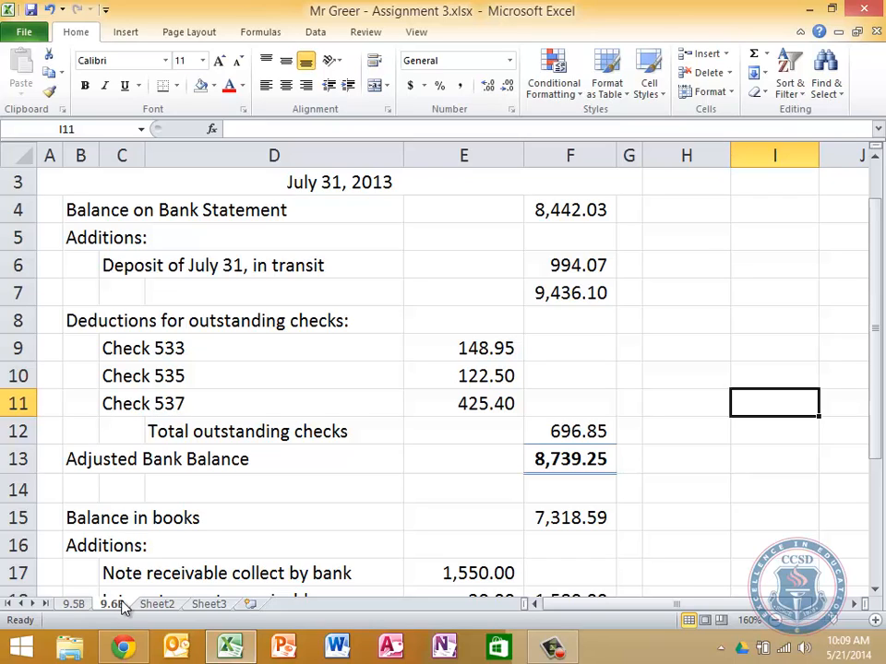
# - Create a copy of the 9.6B worksheet in the same workbook, placed before Sheet2
pyautogui.rightClick(113, 601)
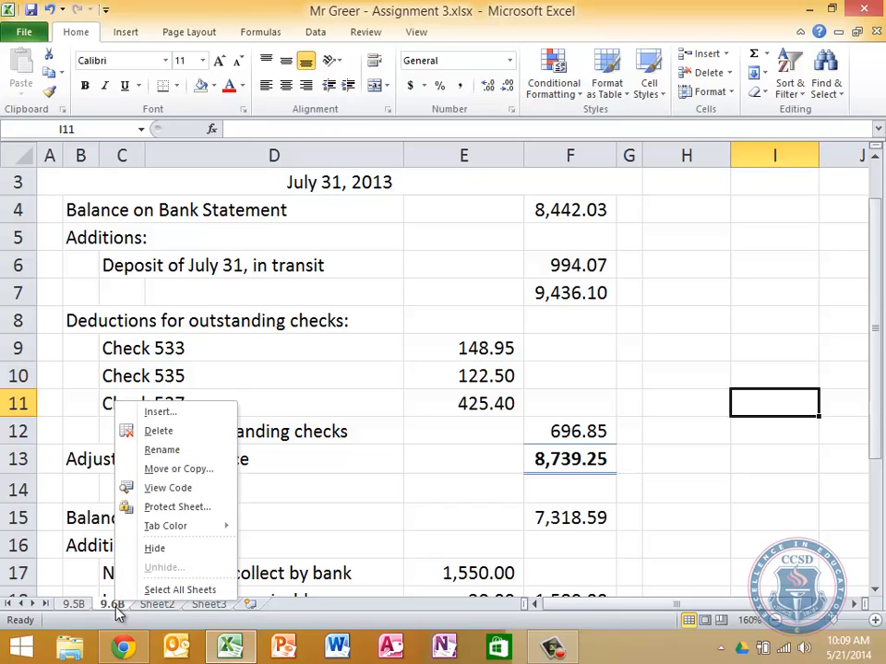
pyautogui.click(170, 473)
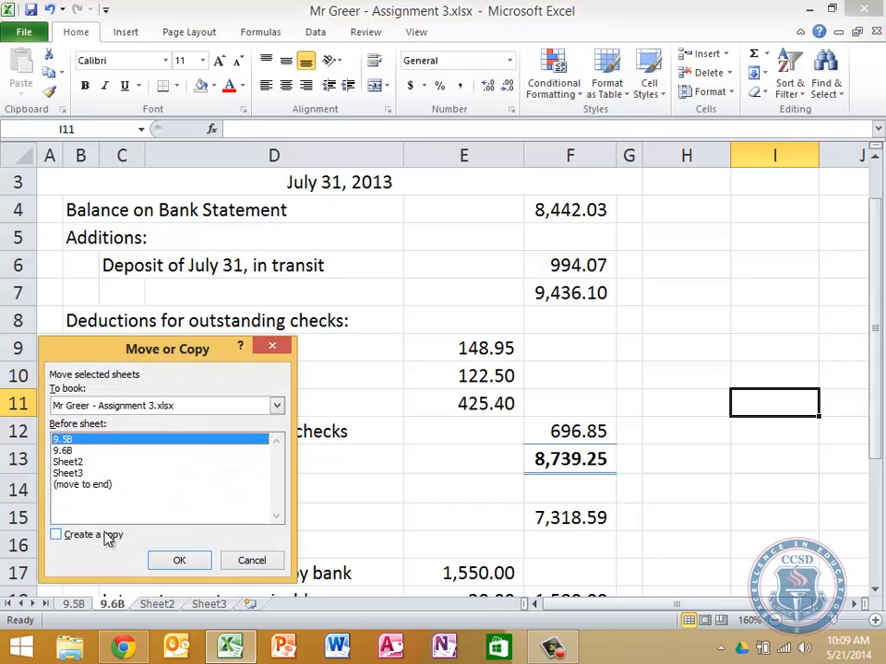
pyautogui.click(55, 534)
pyautogui.click(66, 462)
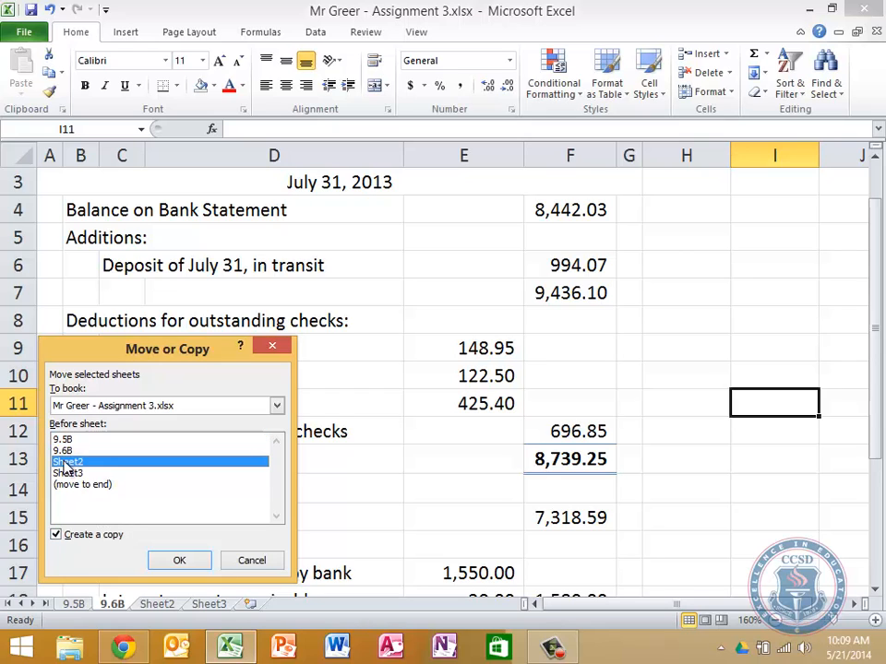
pyautogui.click(182, 561)
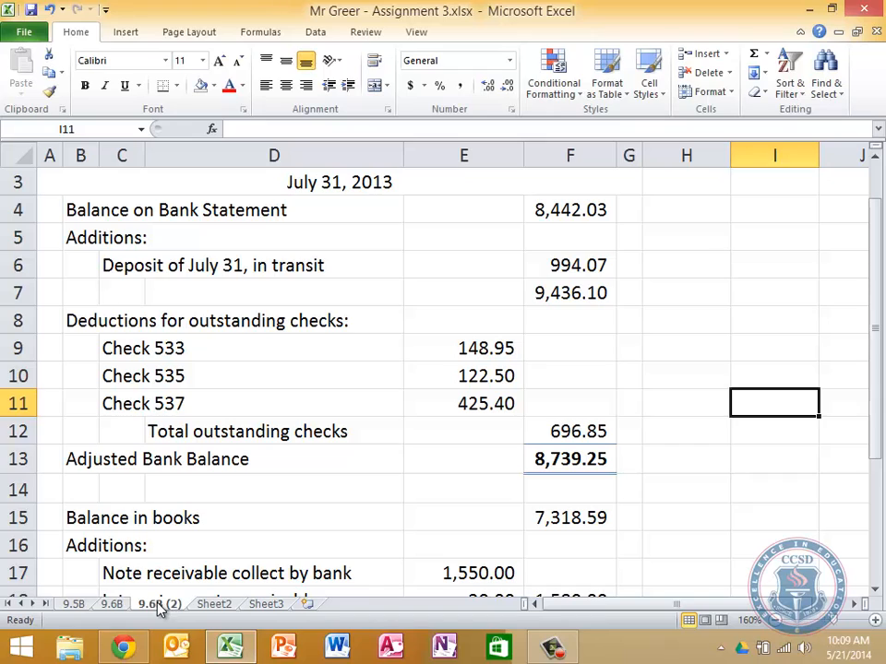
# - Rename the copied worksheet as 9.7B
pyautogui.doubleClick(159, 604)
pyautogui.write('9.7B')
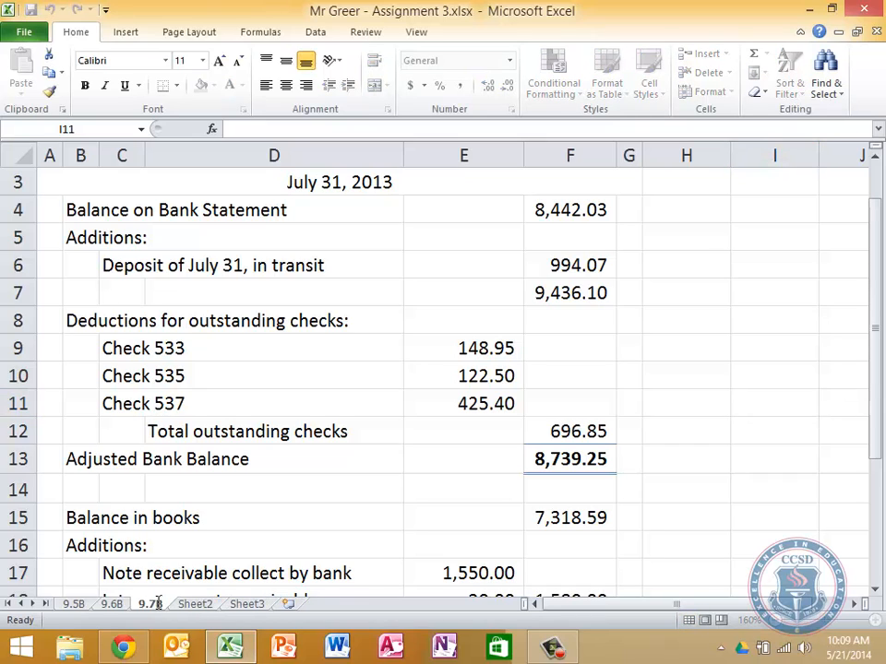
pyautogui.press('Return')
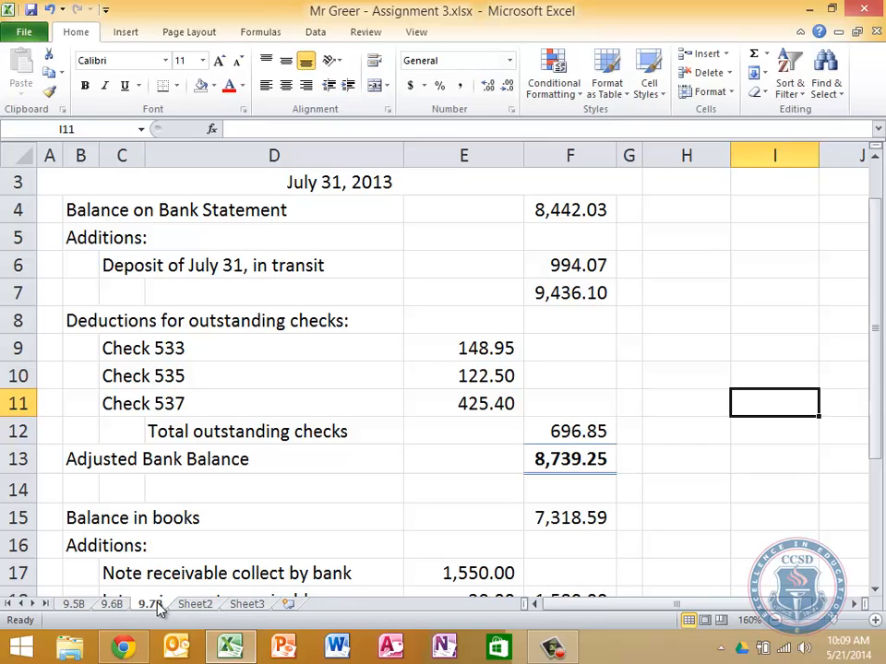
# - Delete the unused worksheets Sheet2 and Sheet3
pyautogui.rightClick(196, 607)
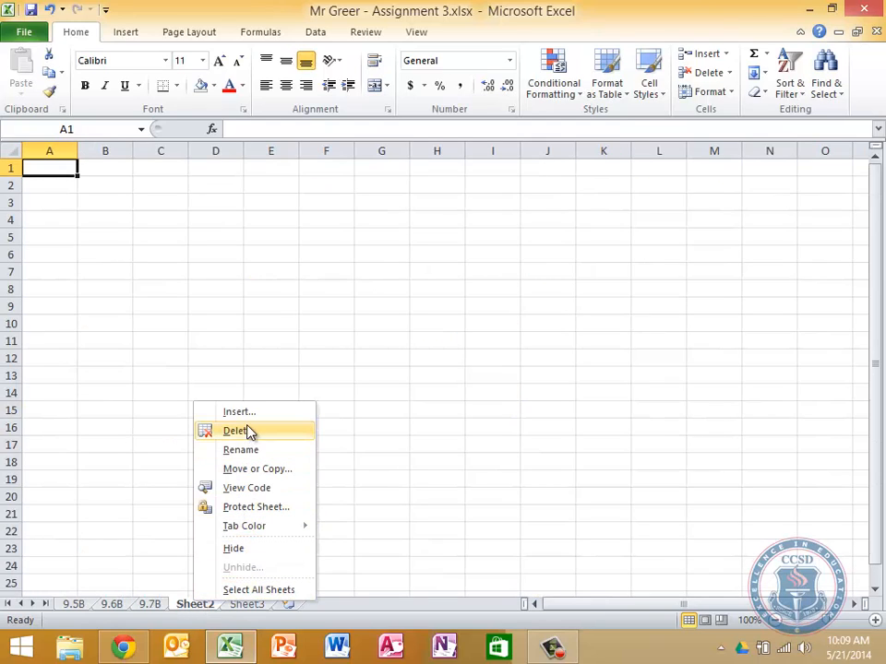
pyautogui.click(246, 431)
pyautogui.rightClick(196, 607)
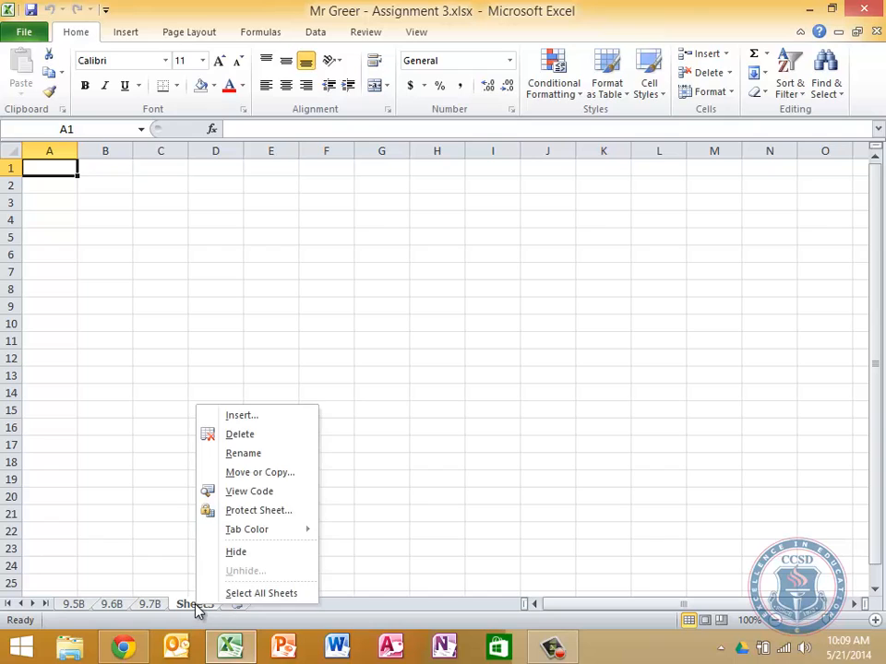
pyautogui.click(245, 432)
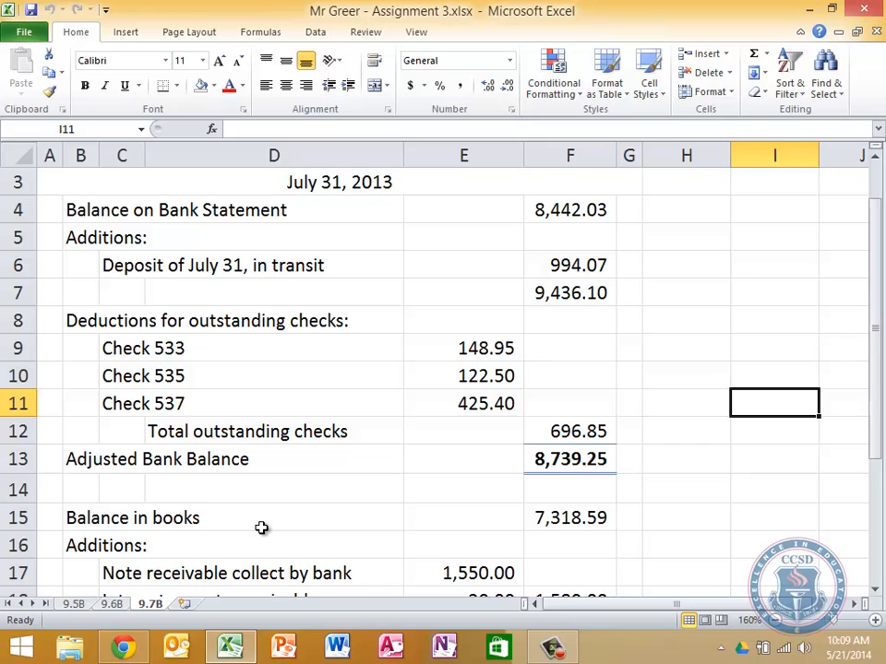
# - Change the company name in the 9.7B statement's heading to Big Guy Movers
pyautogui.scroll(1, 261, 527)
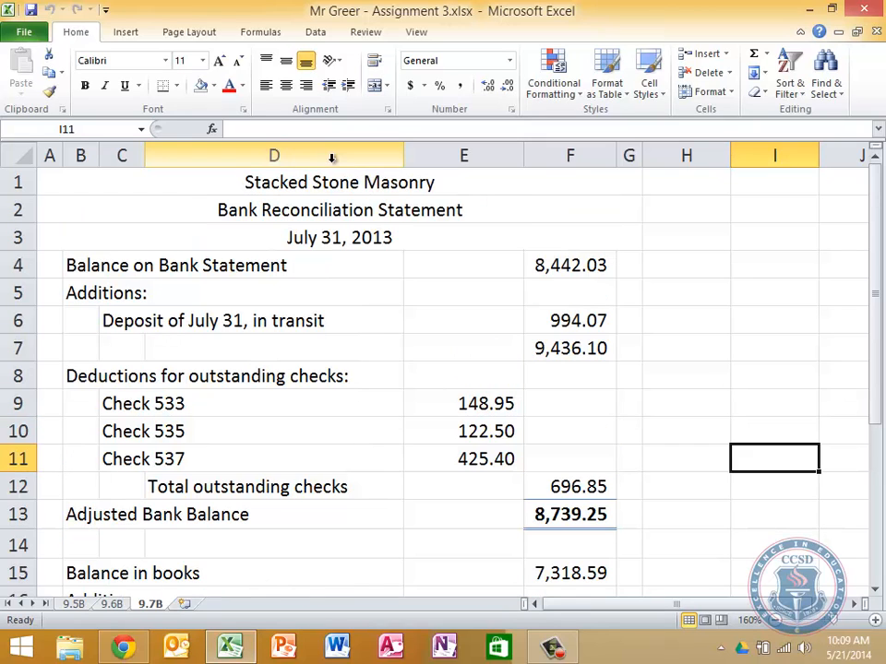
pyautogui.click(311, 180)
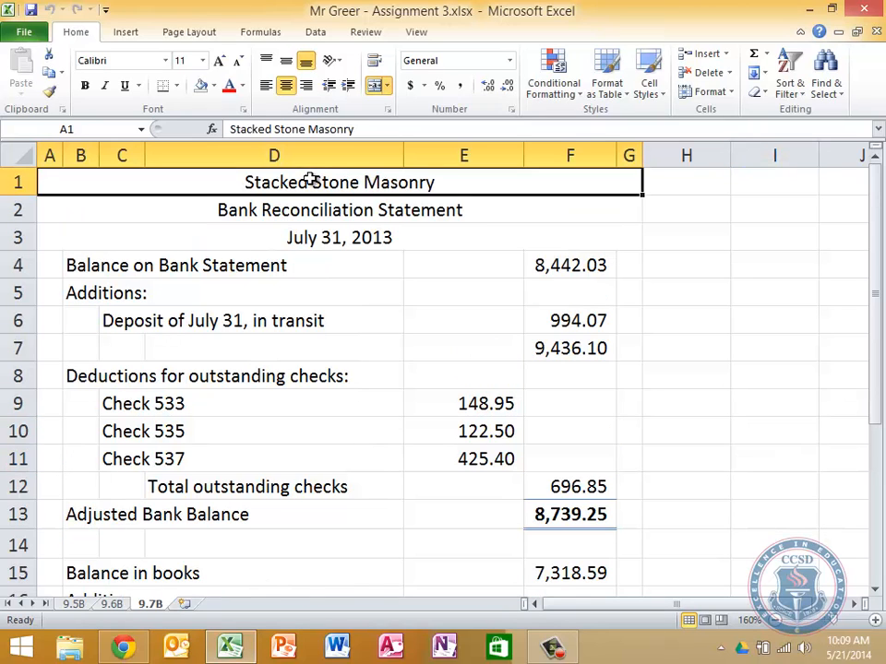
pyautogui.write('Big Gu')
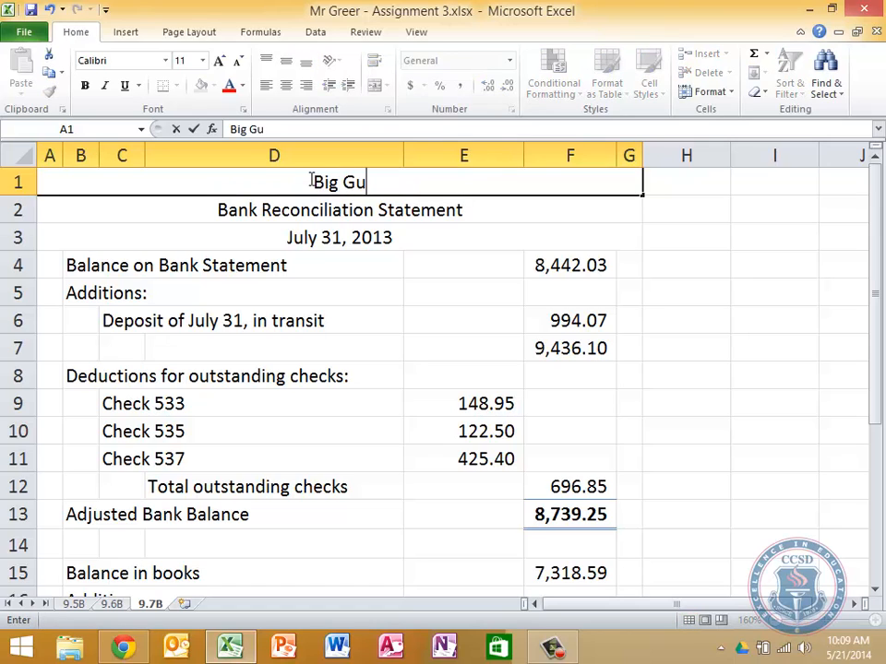
pyautogui.write('y Move')
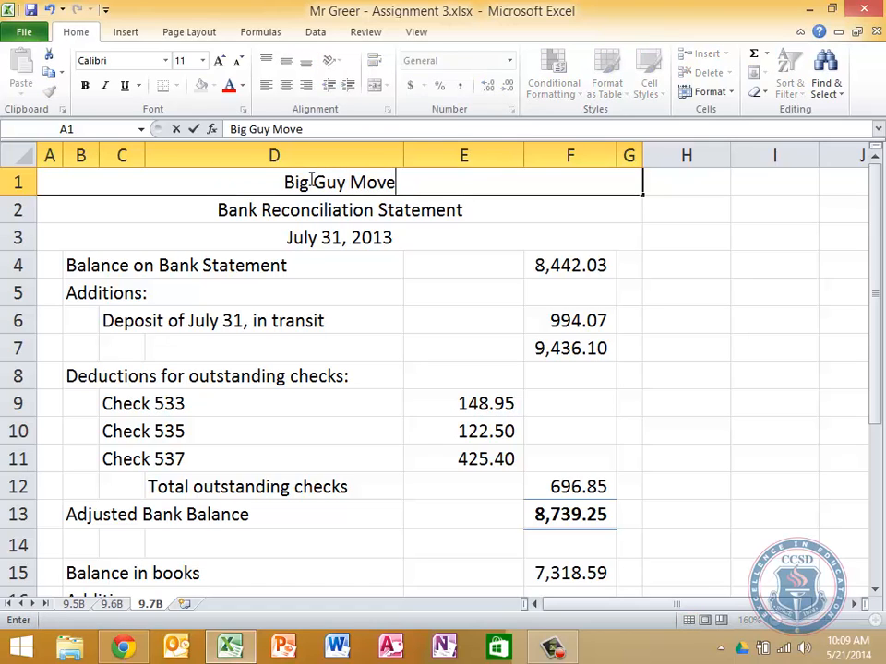
pyautogui.write('rs')
pyautogui.press('Return')
# - Change the statement date in row 3 to February 28, 2013
pyautogui.press('Return')
pyautogui.write('Fe')
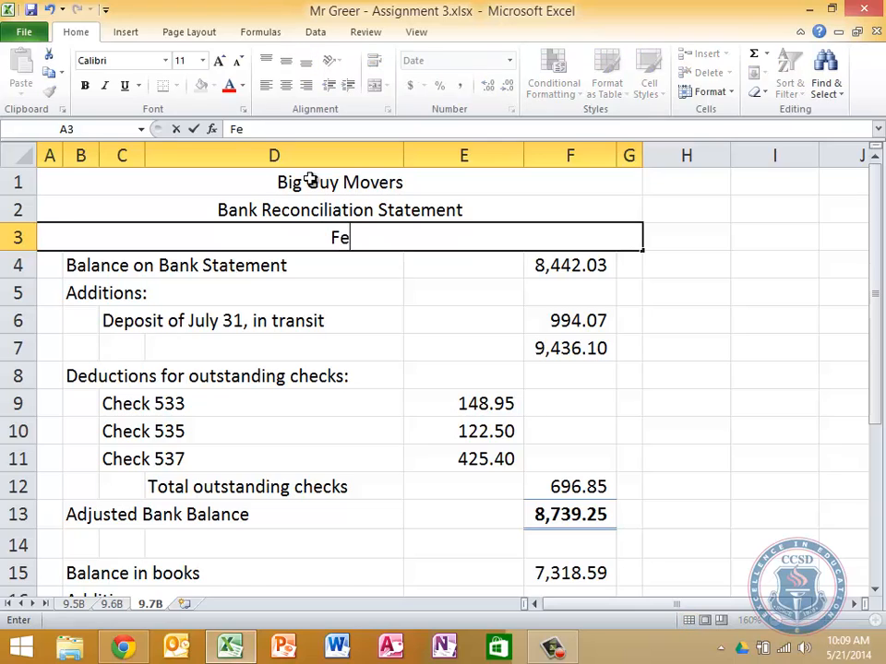
pyautogui.write('brua')
pyautogui.press('BackSpace')
pyautogui.write('uary ')
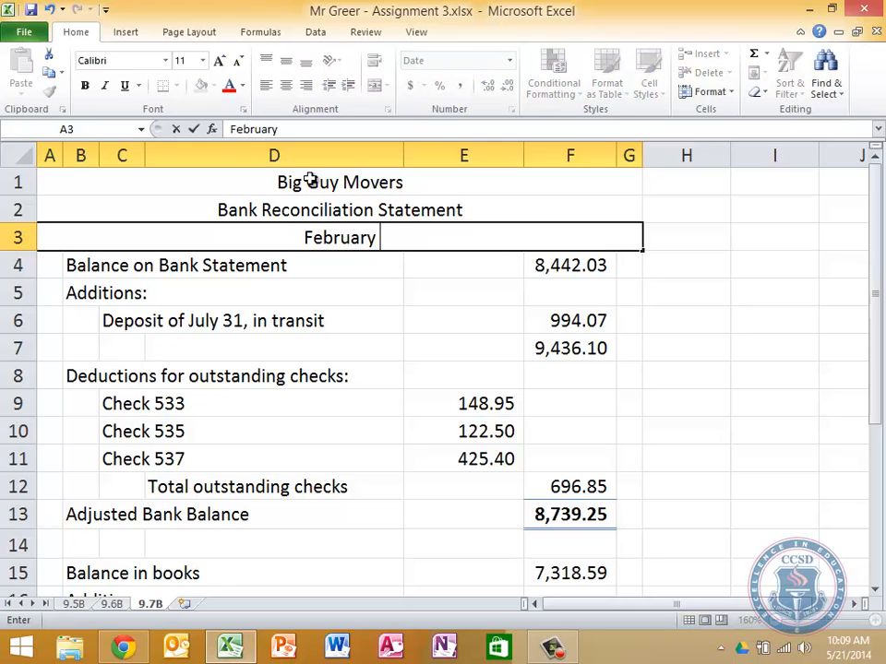
pyautogui.write('28, ')
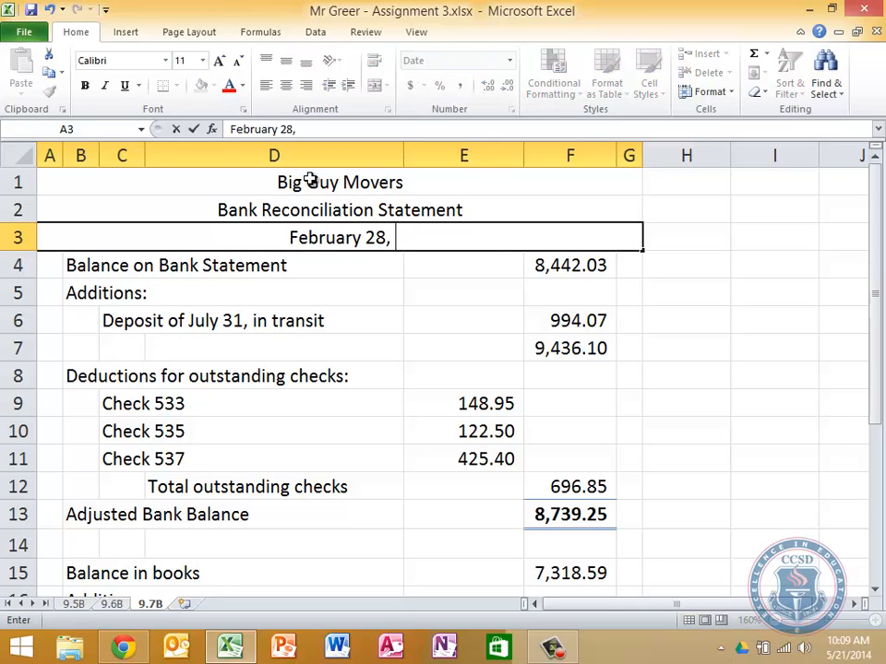
pyautogui.write('2013')
pyautogui.press('Return')
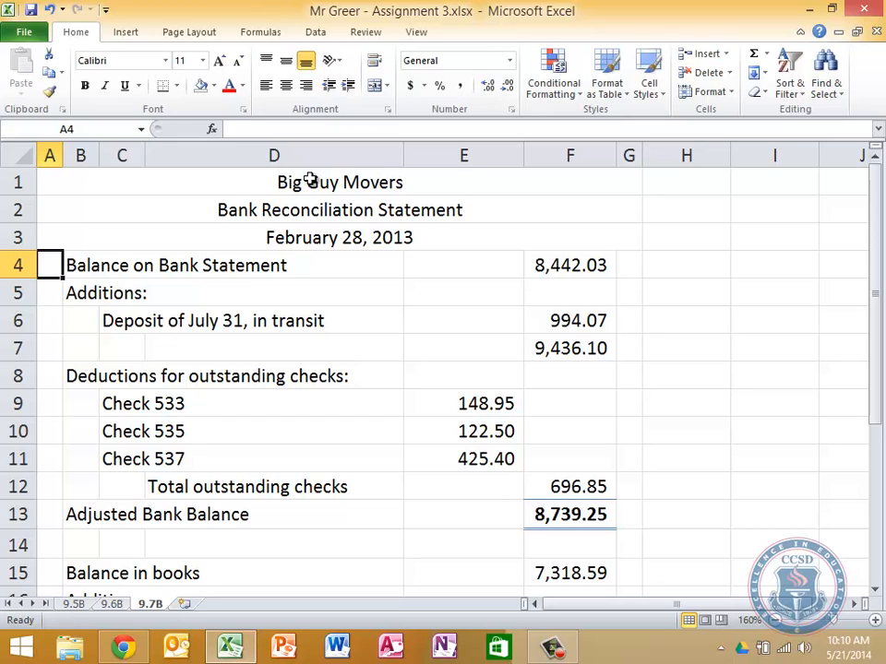
pyautogui.hotkey('shift', 'Right')
pyautogui.hotkey('shift', 'Right')
pyautogui.hotkey('shift', 'Right')
pyautogui.hotkey('shift', 'Right')
pyautogui.hotkey('shift', 'Right')
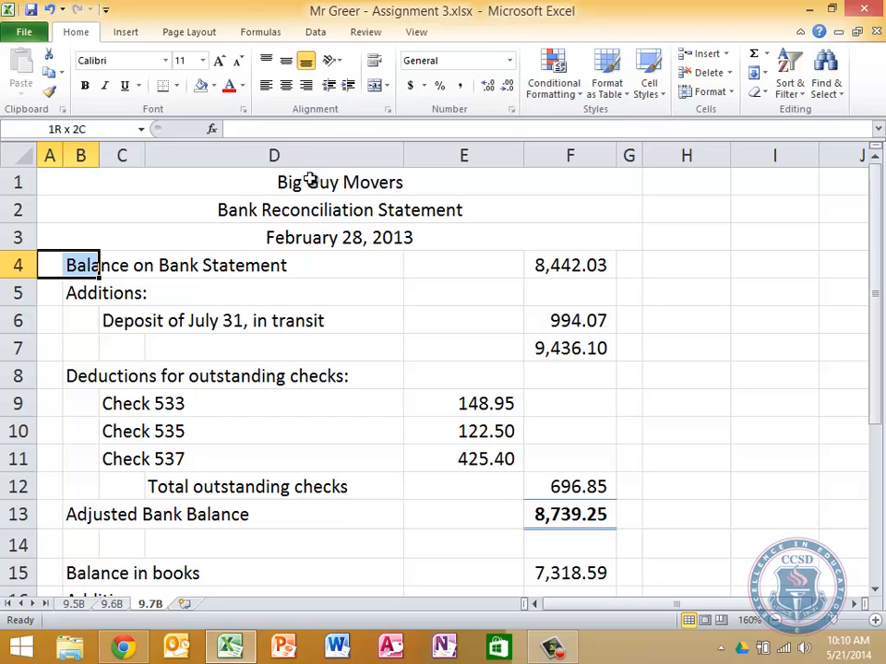
pyautogui.hotkey('shift', 'Down')
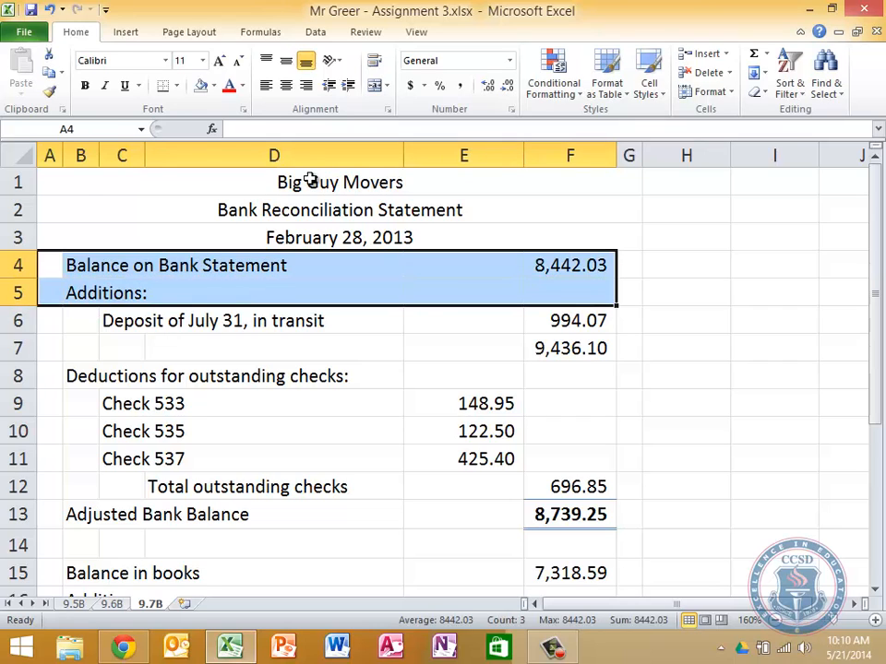
# - Delete rows 4 to 14, which hold the bank-side section of the 9.7B statement
pyautogui.click(19, 267)
pyautogui.moveTo(19, 266); pyautogui.dragTo(16, 544)
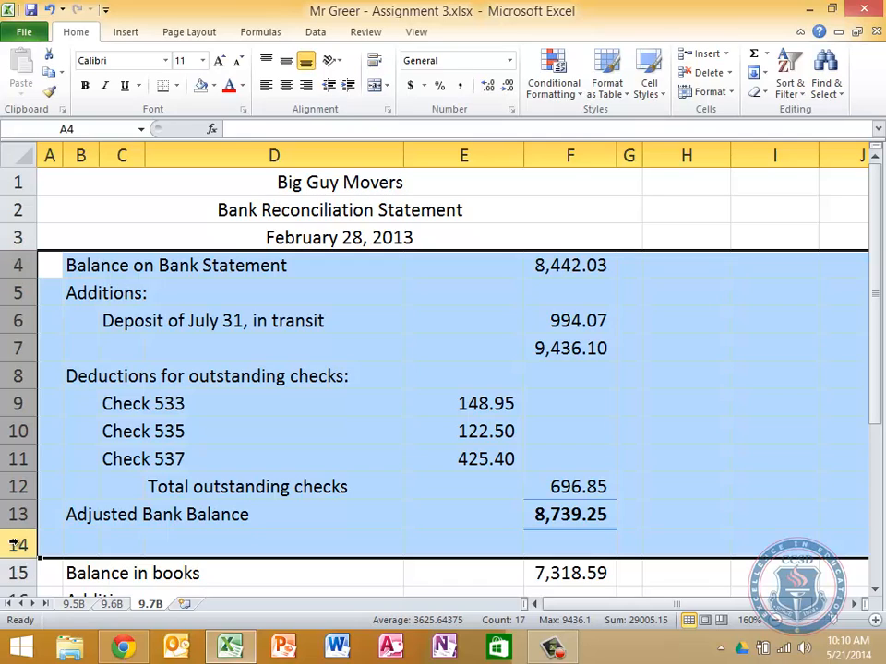
pyautogui.rightClick(16, 544)
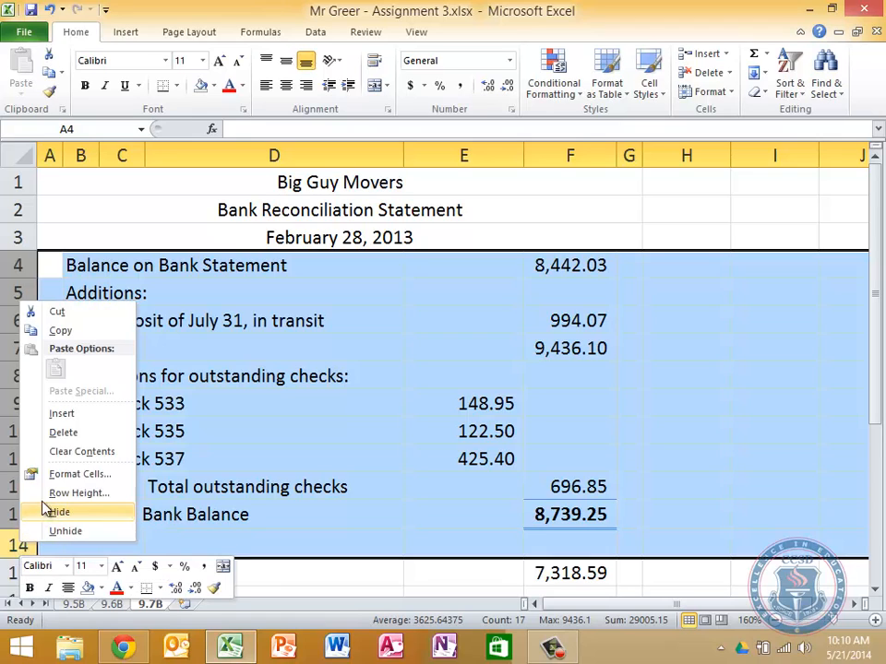
pyautogui.click(64, 432)
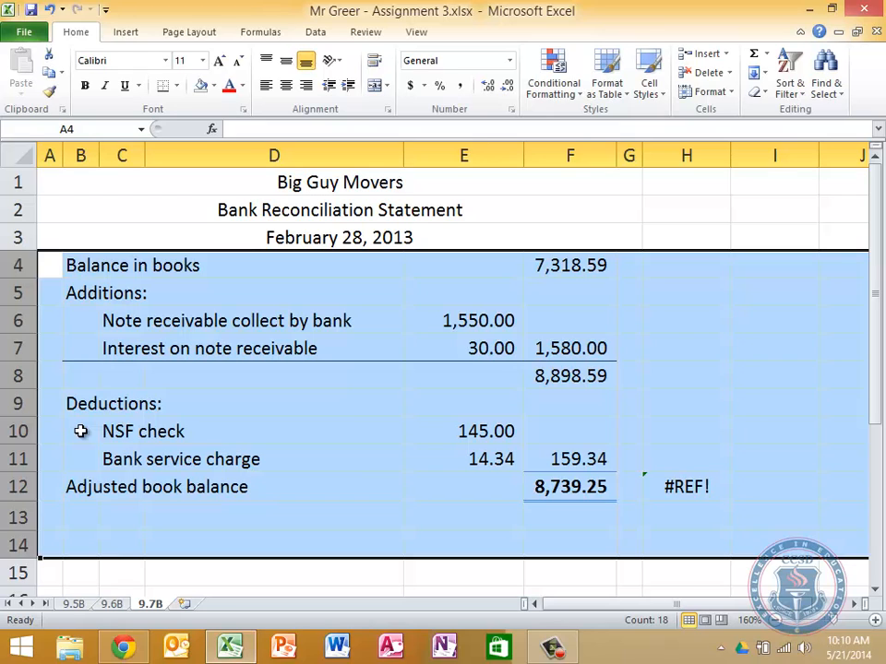
# - Set the balance in books amount in F4 to 19951
pyautogui.press('Up')
pyautogui.press('Down')
pyautogui.press('Down')
pyautogui.press('Down')
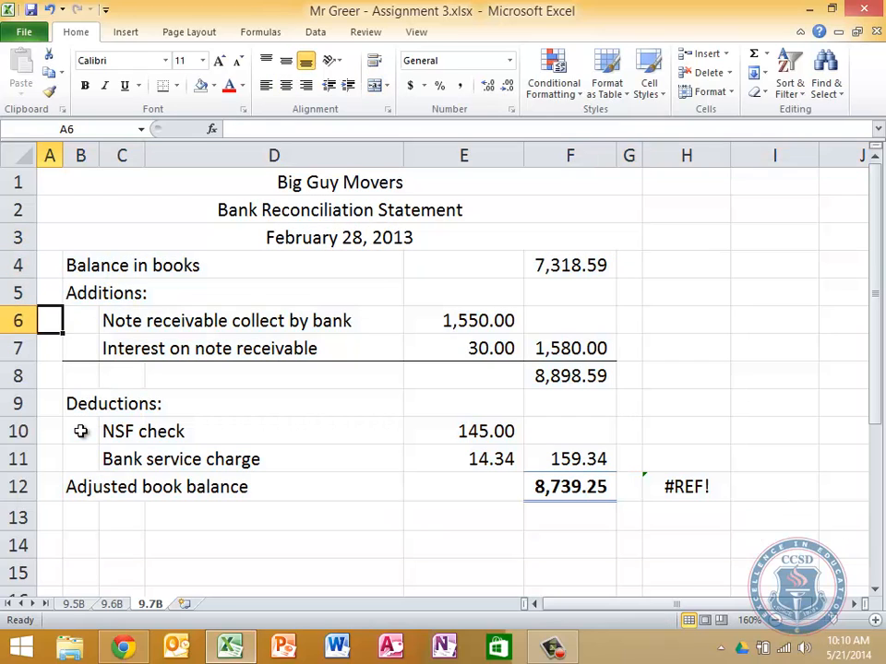
pyautogui.press('Up')
pyautogui.press('Up')
pyautogui.press('Right')
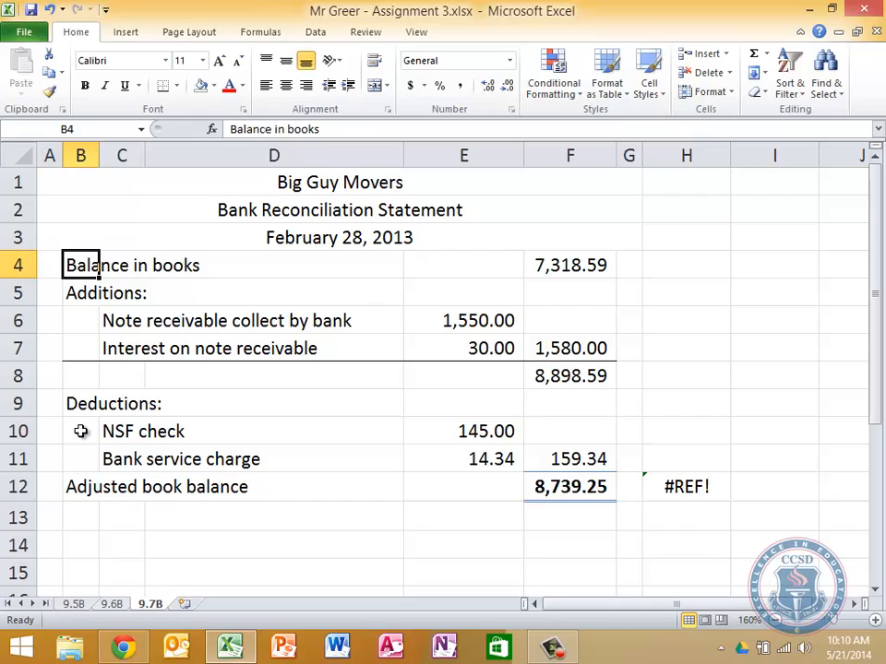
pyautogui.press('Right')
pyautogui.press('Right')
pyautogui.press('Right')
pyautogui.press('Right')
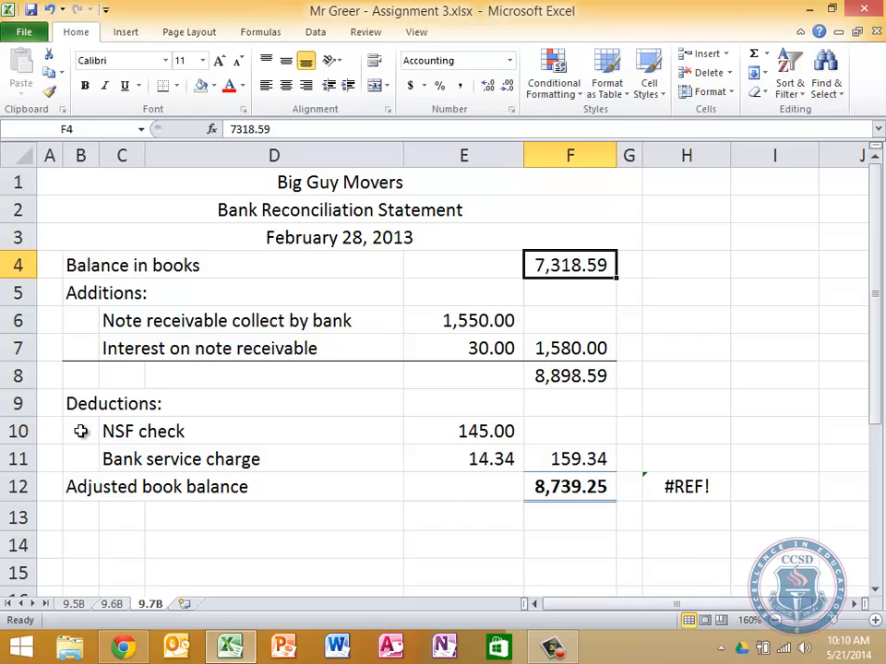
pyautogui.write('19')
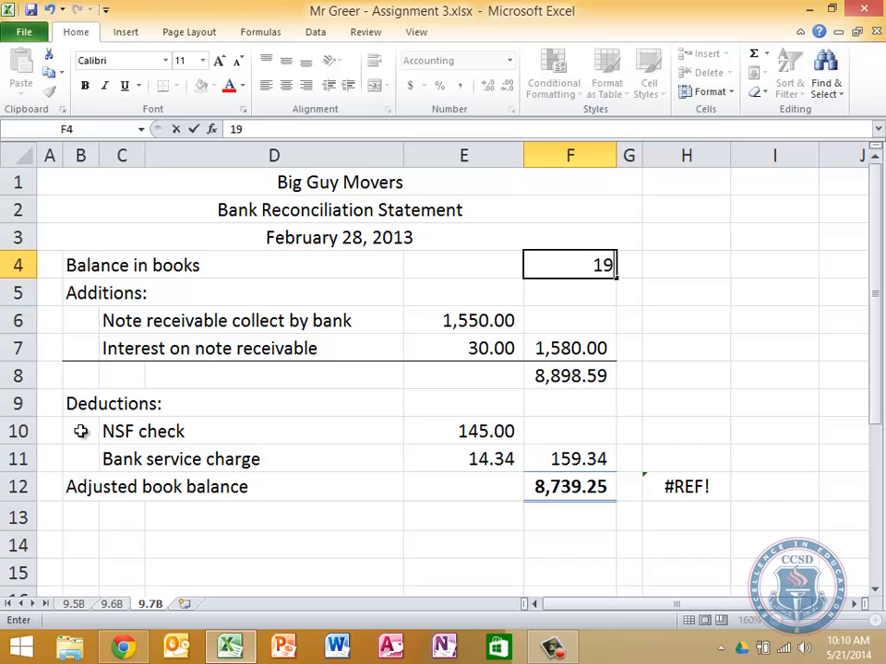
pyautogui.write('951')
pyautogui.press('Return')
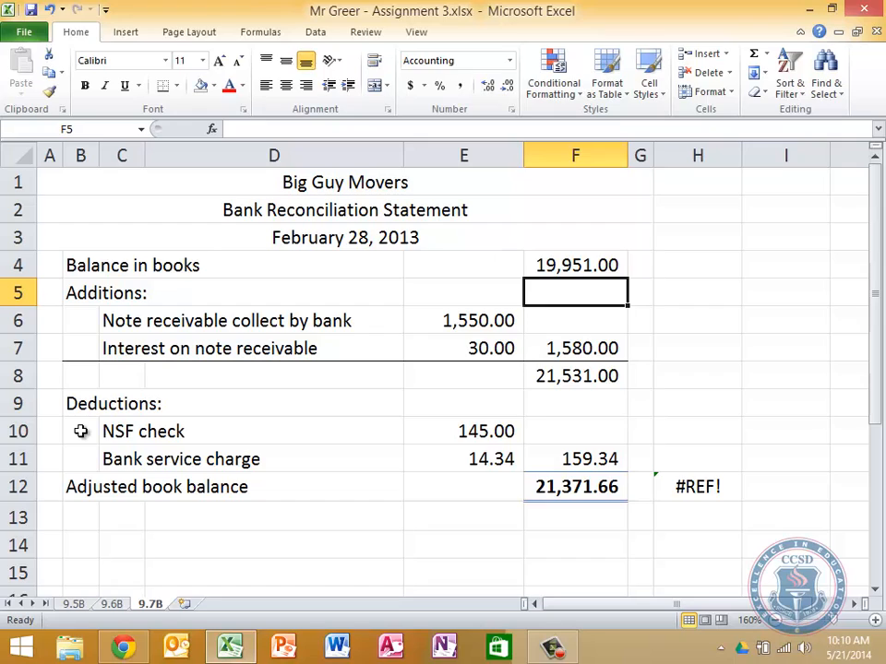
# - Replace the first addition's description in C6 with "Check 1301 dated Feb 18 was recorded as $361"
pyautogui.press('Left')
pyautogui.press('Left')
pyautogui.press('Left')
pyautogui.press('Down')
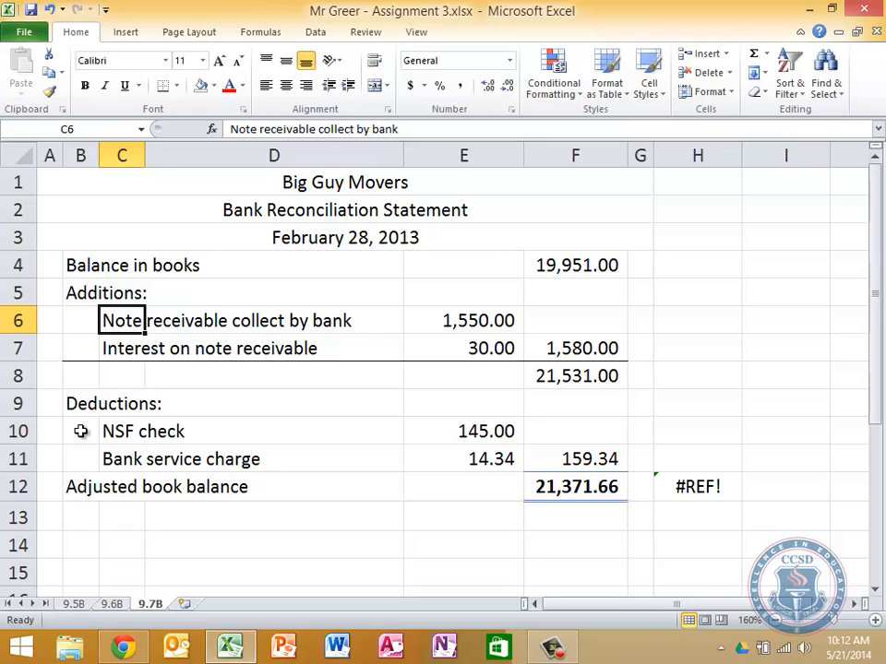
pyautogui.write('Check 1301 d')
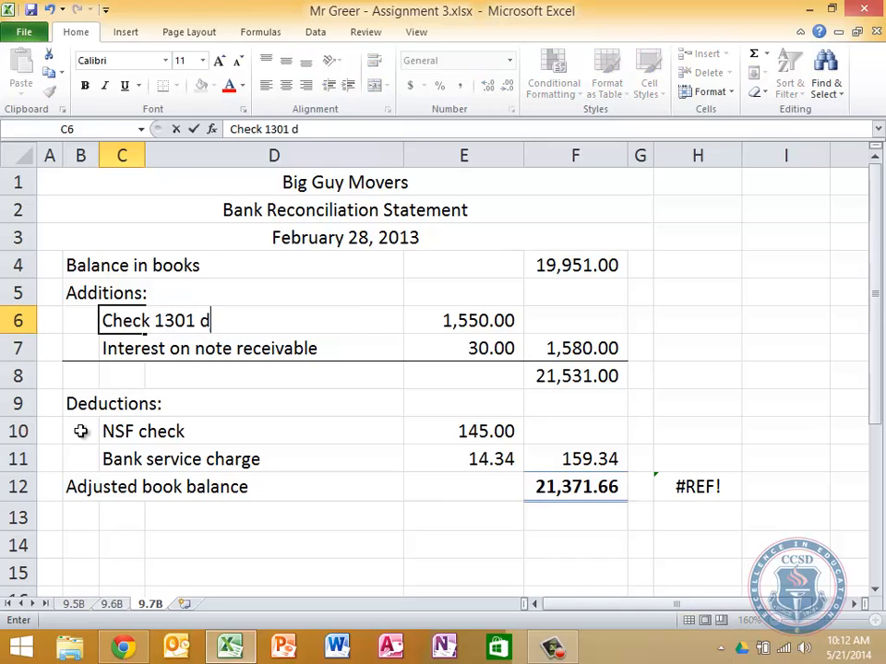
pyautogui.write('ated Feb ')
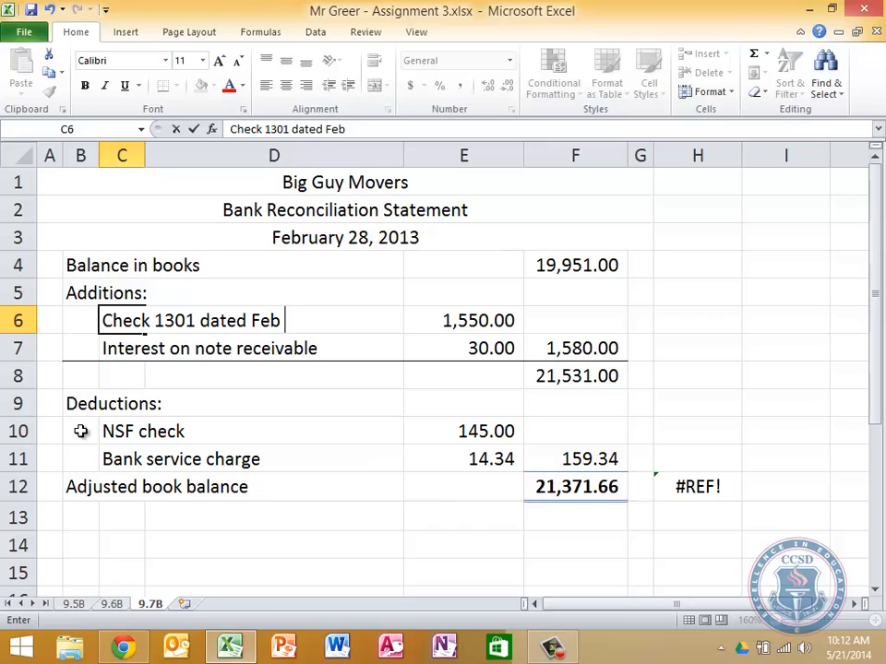
pyautogui.write('18 was record')
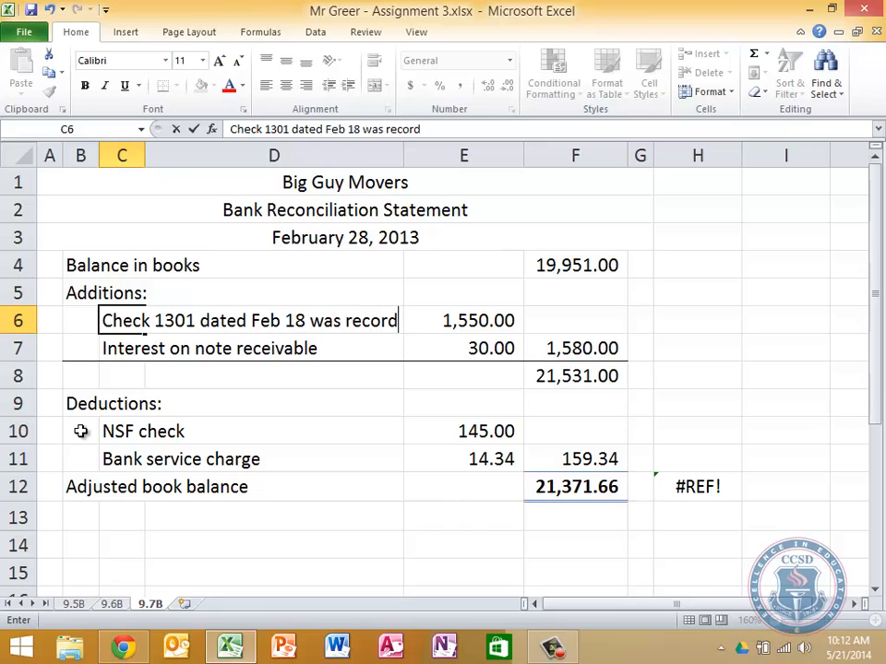
pyautogui.write('ed for')
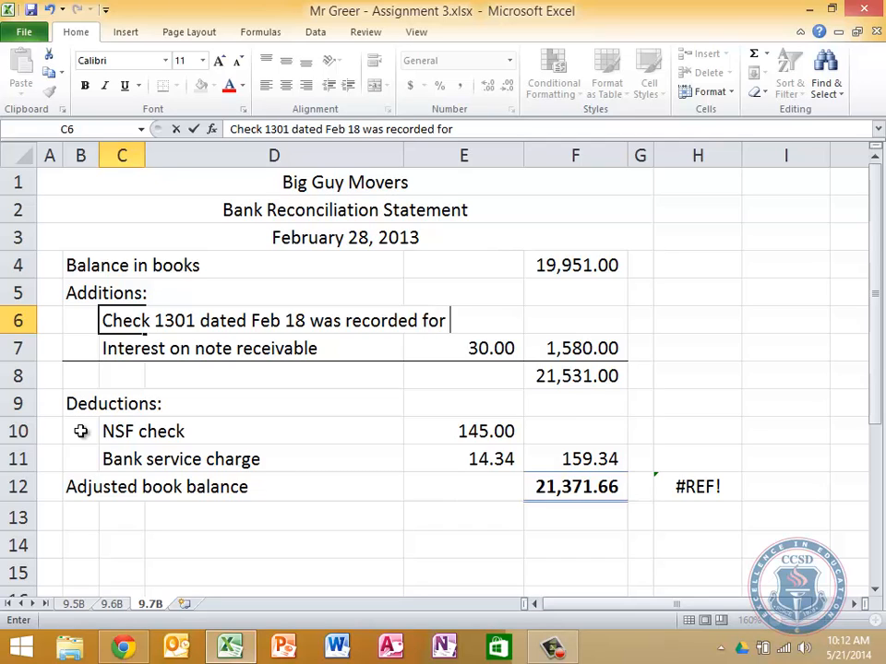
pyautogui.press('BackSpace')
pyautogui.press('BackSpace')
pyautogui.press('BackSpace')
pyautogui.press('BackSpace')
pyautogui.write('as $36')
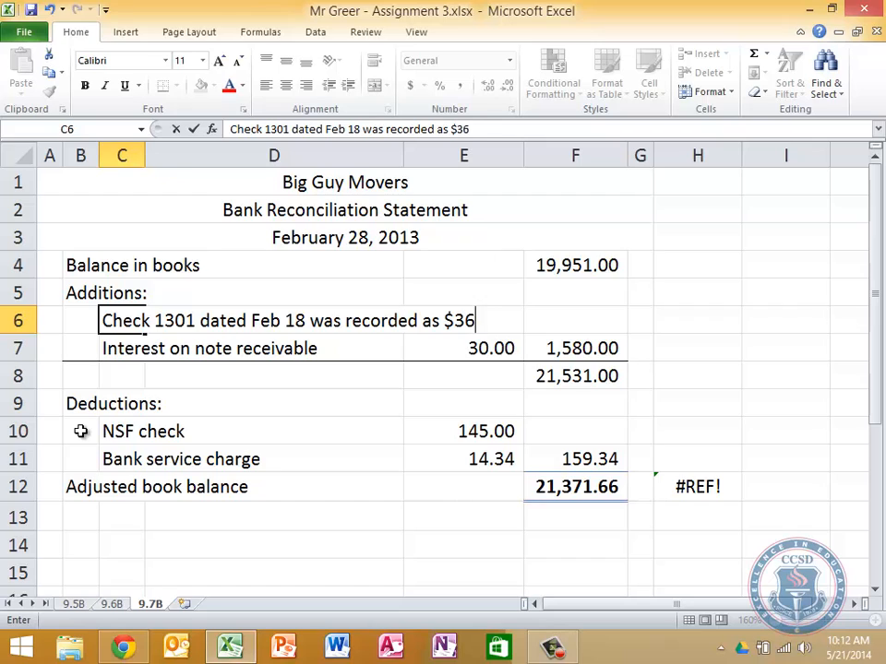
pyautogui.write('1')
# - Clear the amount in E6 beside the Check 1301 description
pyautogui.press('Tab')
pyautogui.press('Tab')
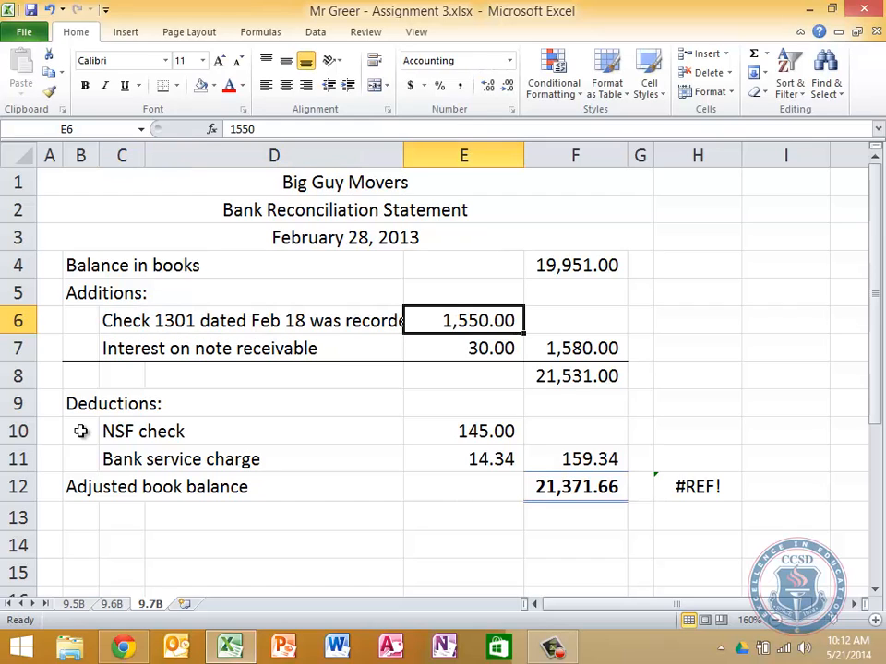
pyautogui.press('Delete')
# - Replace the second addition's description in C7 with "was actually written for $316"
pyautogui.press('Down')
pyautogui.press('Left')
pyautogui.press('Left')
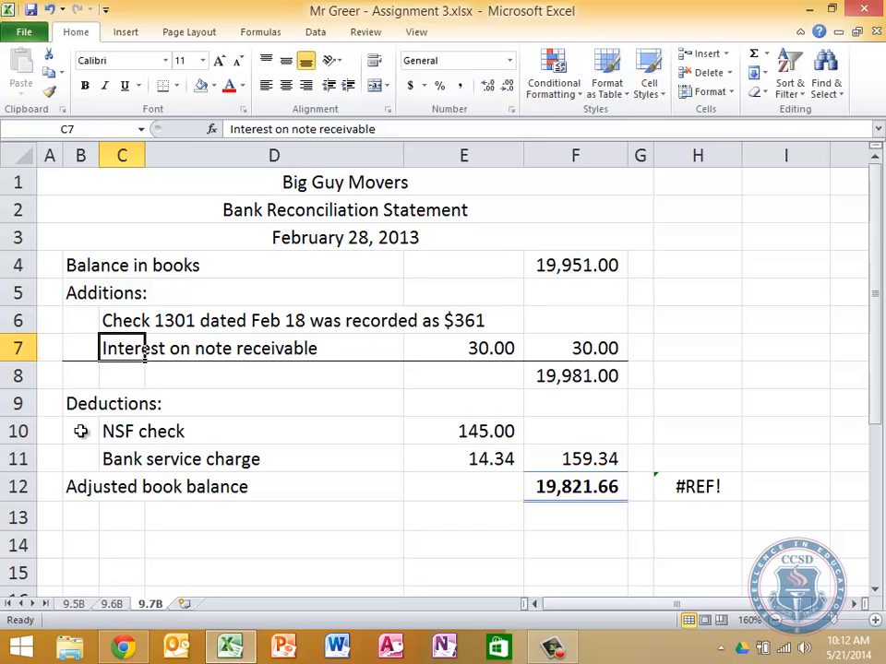
pyautogui.write('was actually')
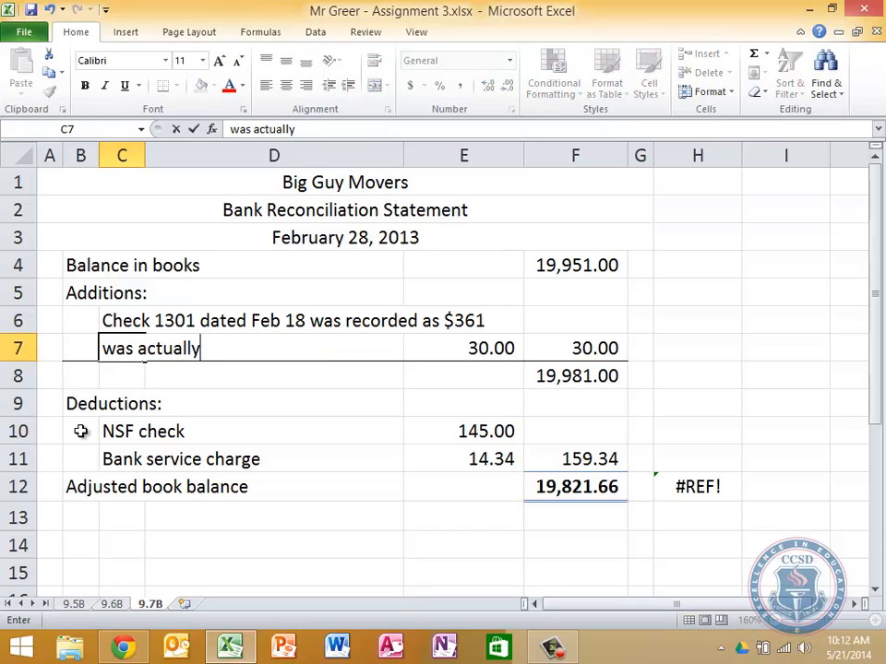
pyautogui.write(' fritten for')
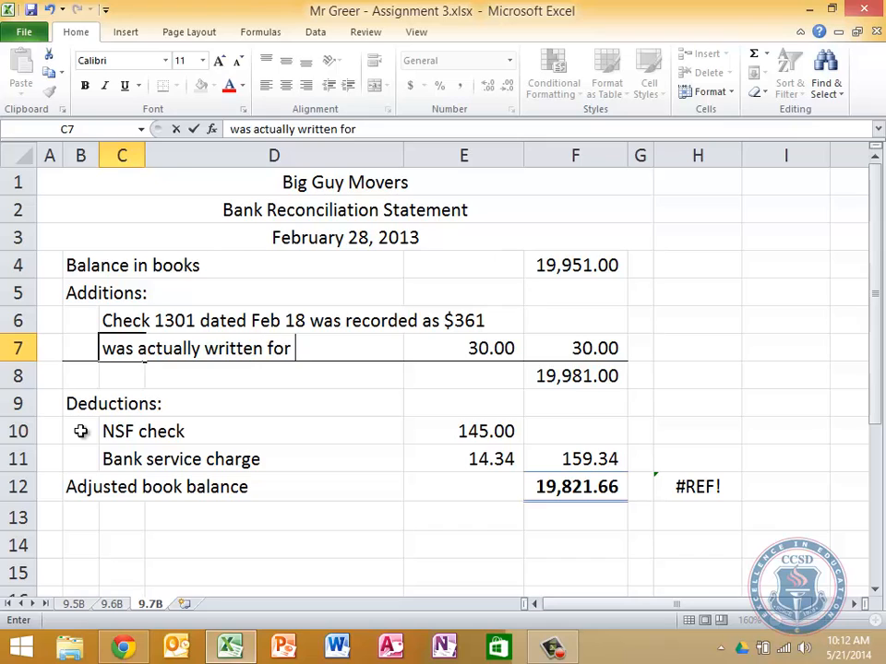
pyautogui.write(' $316')
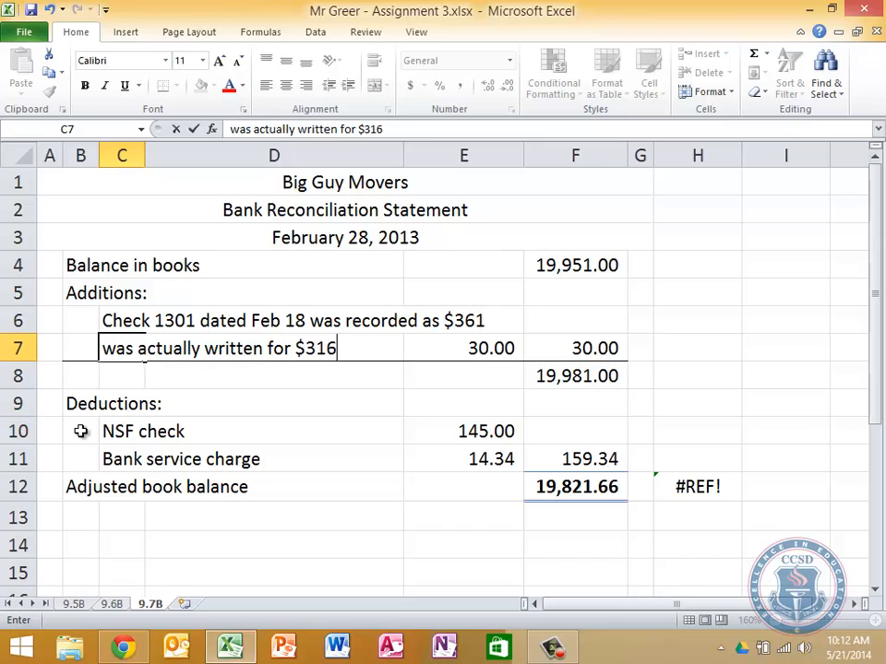
# - Set the amount in E7 to 45 and widen column D to fit the full Check 1301 description
pyautogui.press('Tab')
pyautogui.press('Tab')
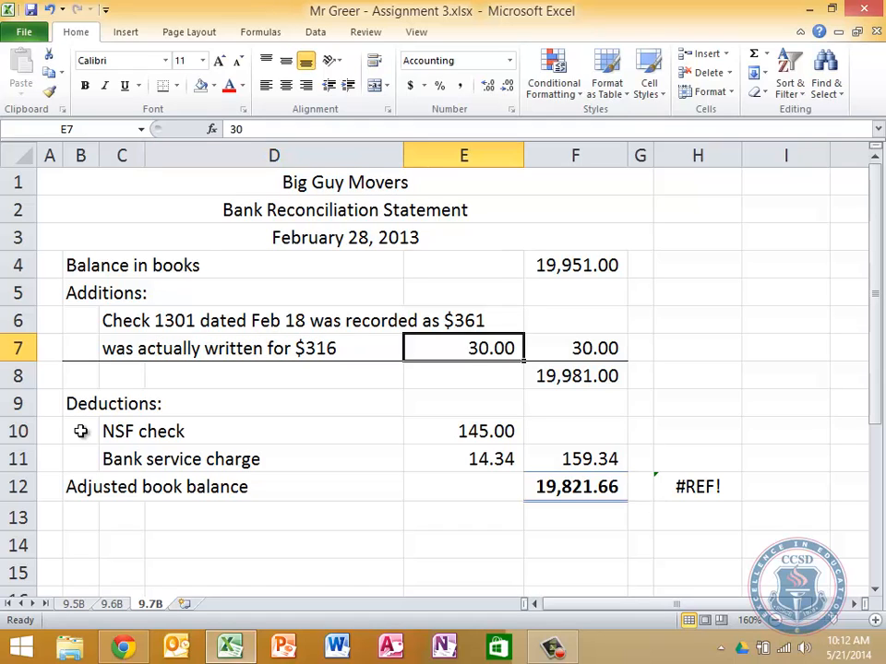
pyautogui.write('45')
pyautogui.press('Return')
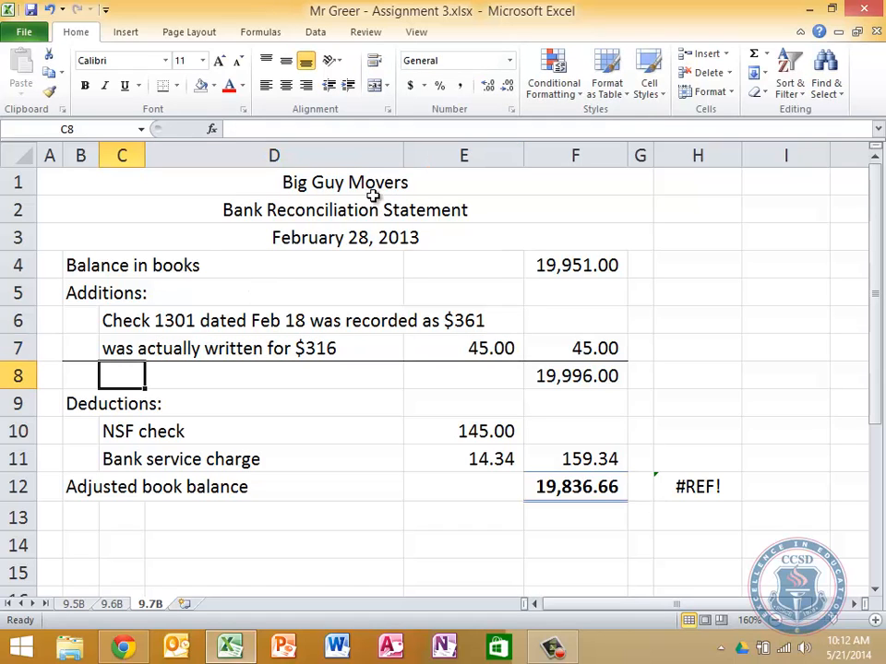
pyautogui.moveTo(402, 153); pyautogui.dragTo(487, 151)
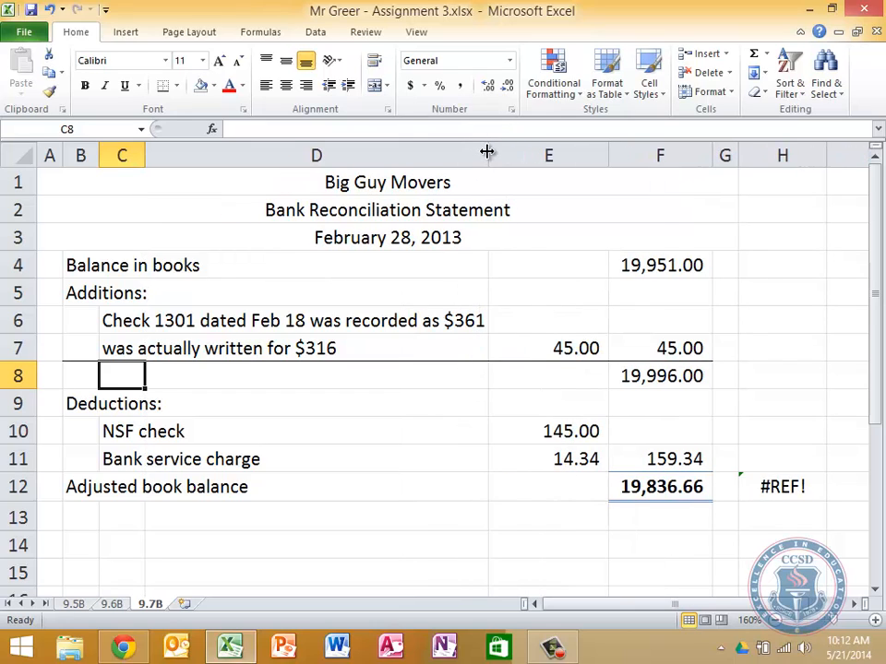
# - Delete the broken check formula in H12, beside the adjusted book balance
pyautogui.press('Down')
pyautogui.press('Right')
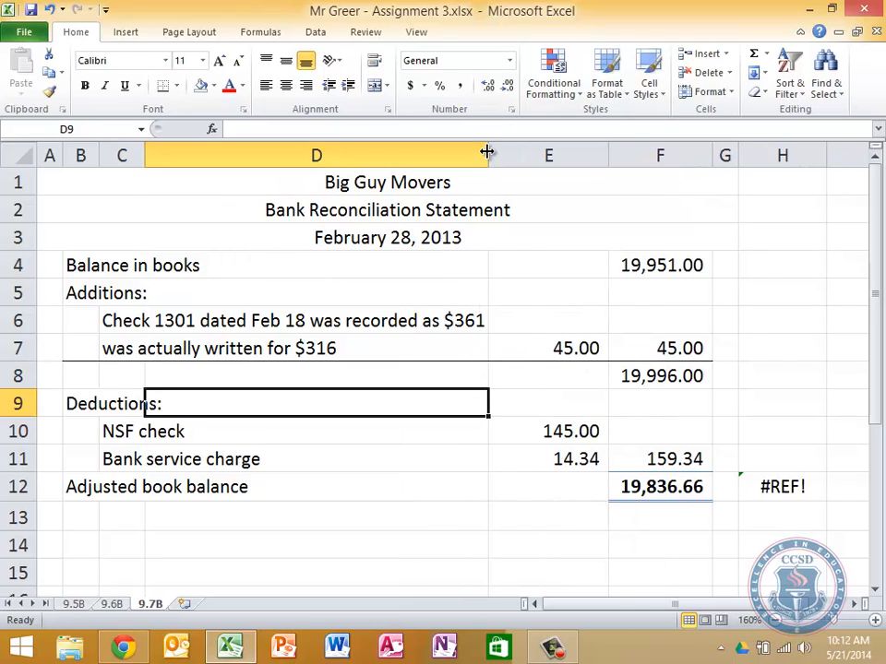
pyautogui.press('Down')
pyautogui.press('Right')
pyautogui.press('Right')
pyautogui.press('Right')
pyautogui.press('Down')
pyautogui.press('Down')
pyautogui.press('Right')
pyautogui.press('Delete')
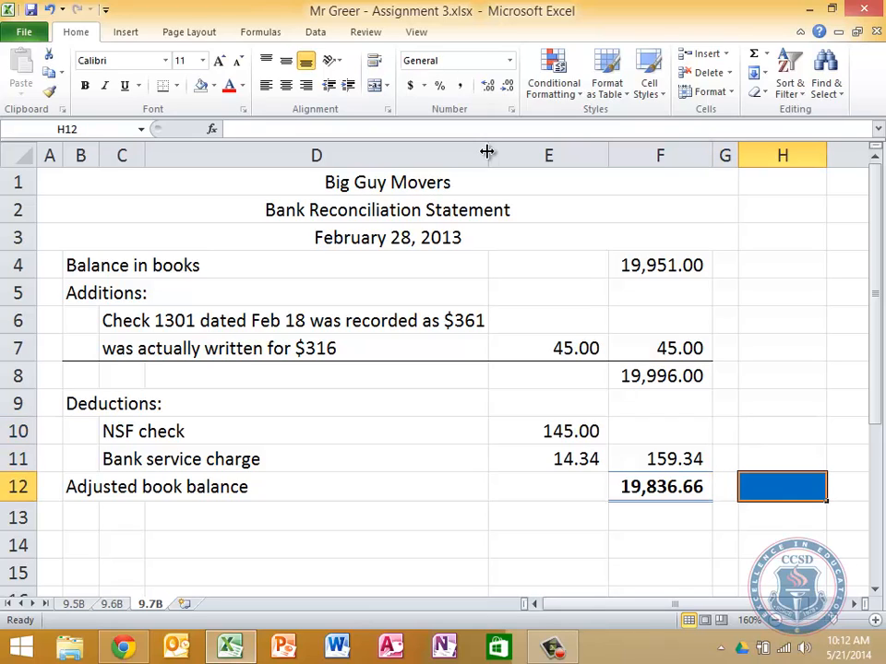
# - Clear the conditional formatting rules from cell H12
pyautogui.press('Left')
pyautogui.press('Left')
pyautogui.press('Right')
pyautogui.press('Right')
pyautogui.click(649, 83)
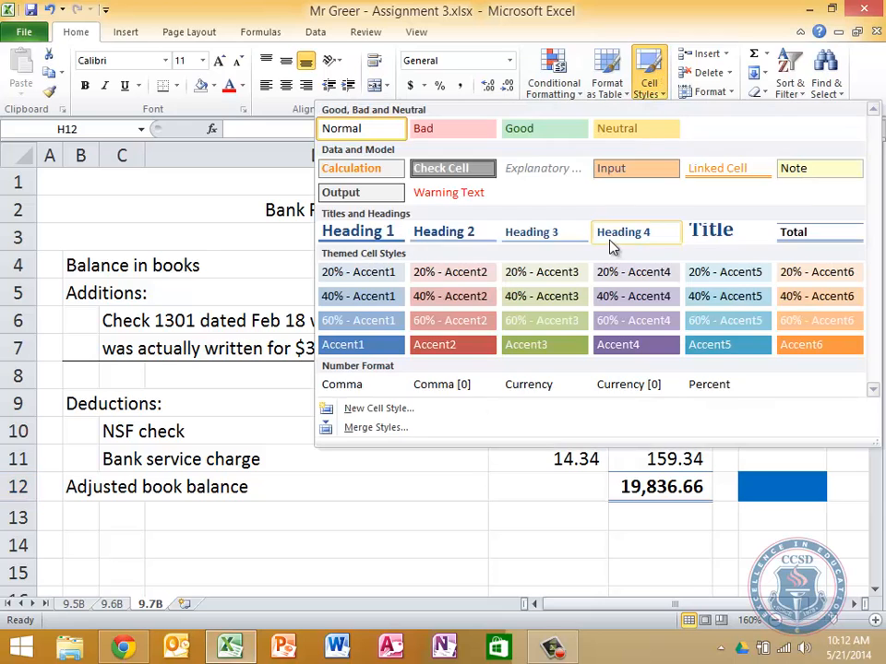
pyautogui.click(545, 69)
pyautogui.moveTo(574, 330)
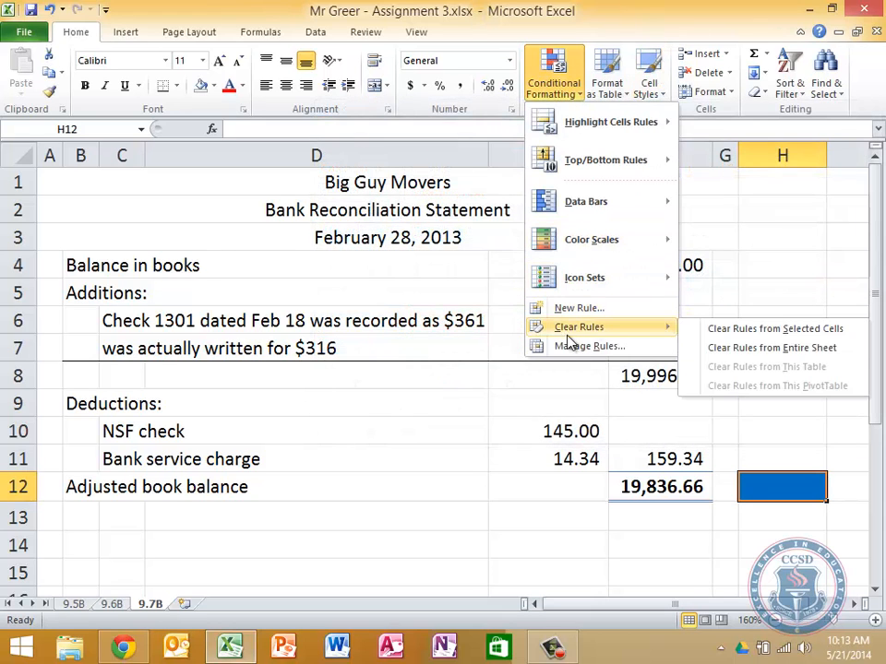
pyautogui.click(824, 337)
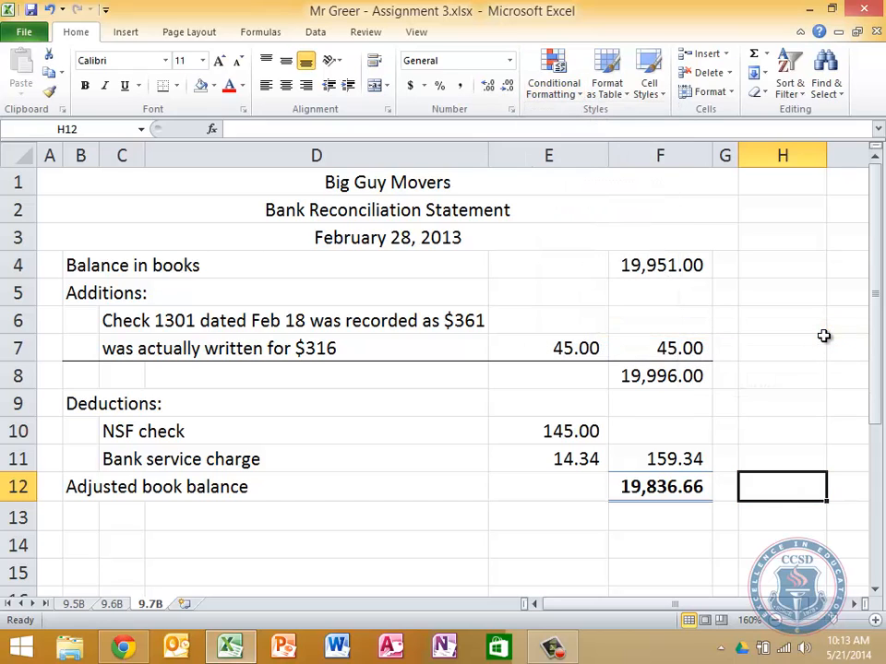
# - Examine the additions amount in E7 and the subtotal formula in F8
pyautogui.press('Left')
pyautogui.press('Left')
pyautogui.press('Up')
pyautogui.press('Left')
pyautogui.press('Left')
pyautogui.press('Up')
pyautogui.press('Up')
pyautogui.press('Up')
pyautogui.press('Up')
pyautogui.press('Right')
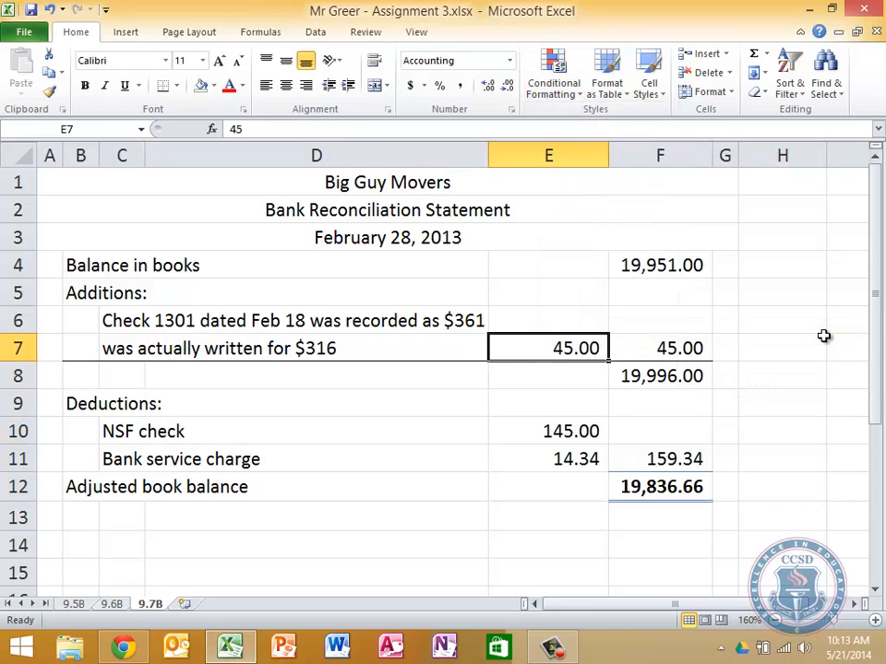
pyautogui.press('Right')
pyautogui.press('Down')
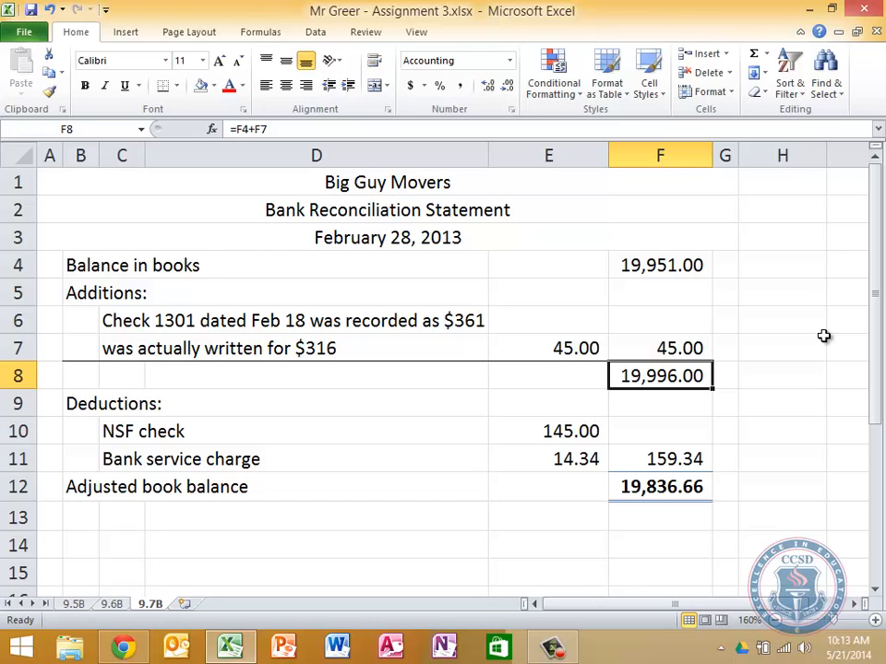
# - Replace the first deduction's description in C10 with "Check 1322 dated Feb 24 was recorded as $404"
pyautogui.press('Down')
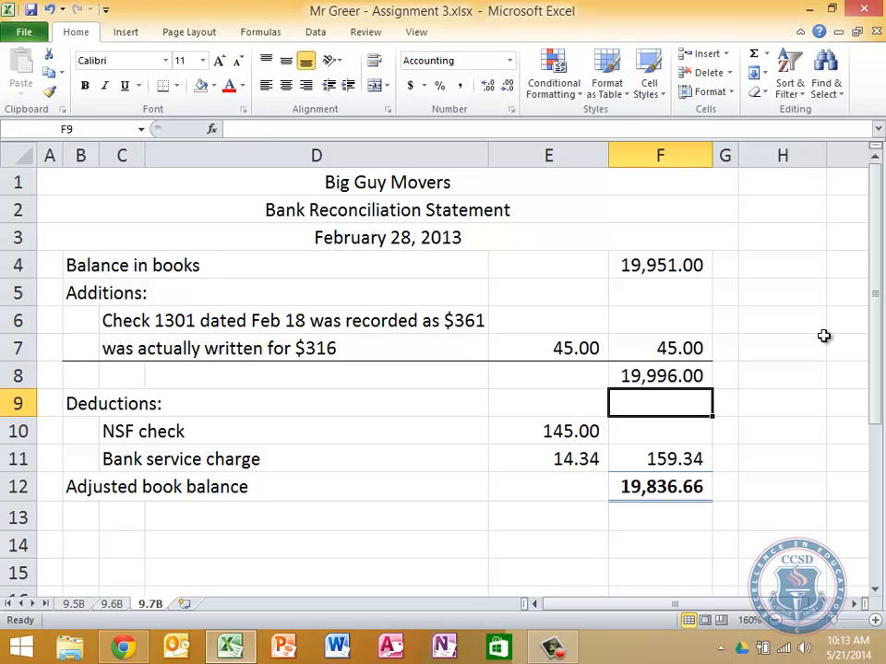
pyautogui.press('Down')
pyautogui.press('Left')
pyautogui.press('Left')
pyautogui.press('Left')
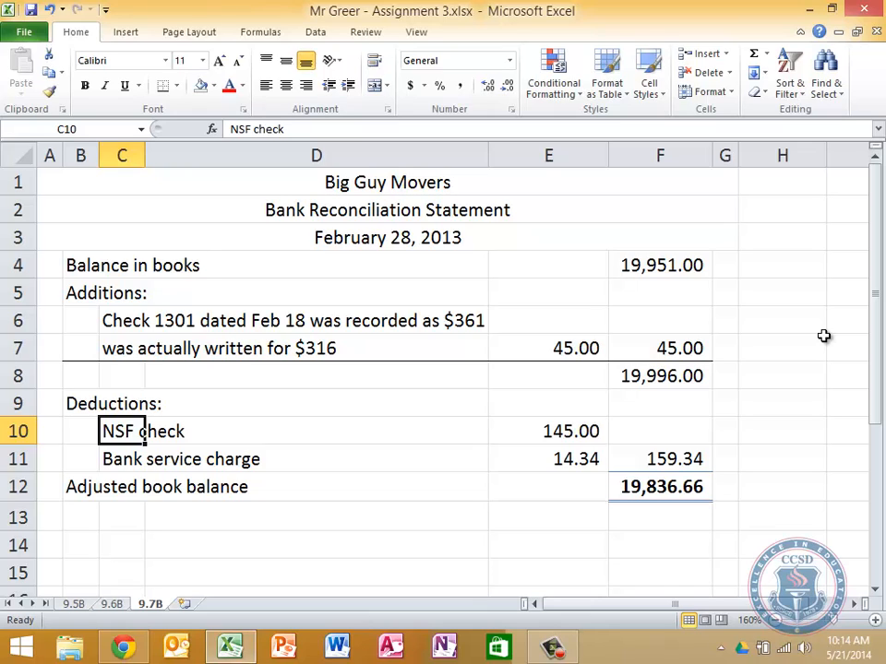
pyautogui.write('Check ')
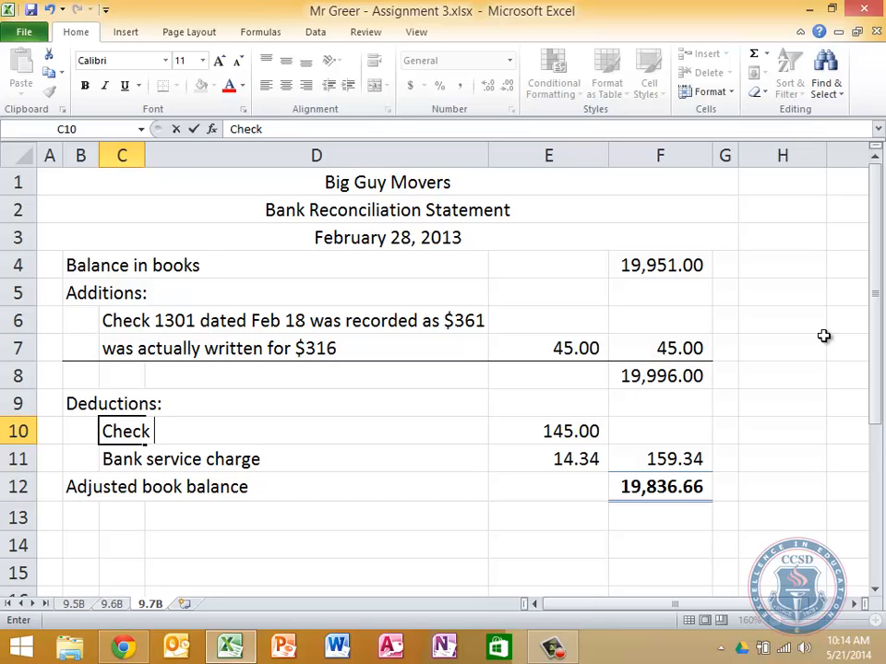
pyautogui.write('1322 d')
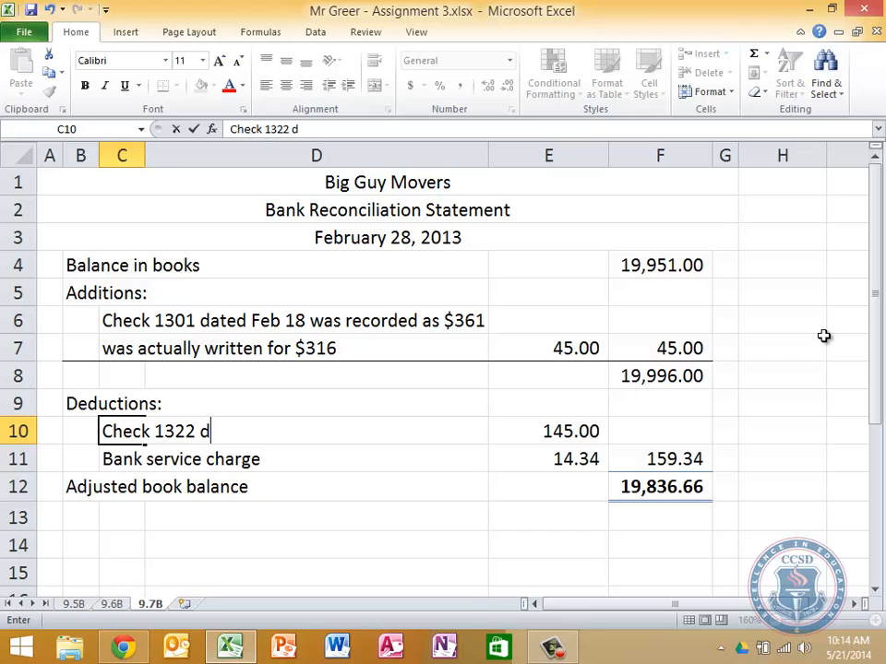
pyautogui.write('ated feb')
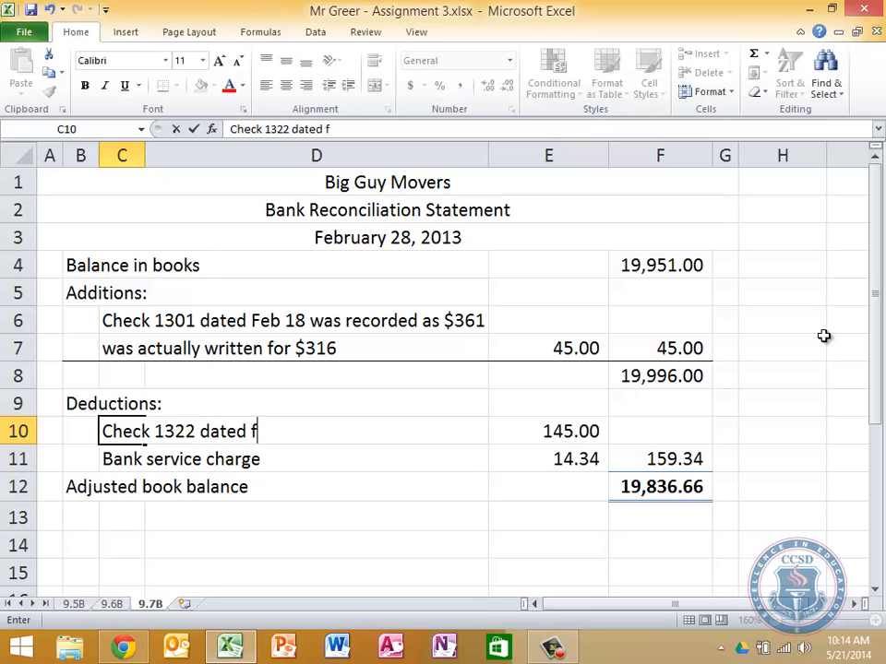
pyautogui.press('BackSpace')
pyautogui.press('BackSpace')
pyautogui.press('BackSpace')
pyautogui.write('Feb 24 was recorded as ')
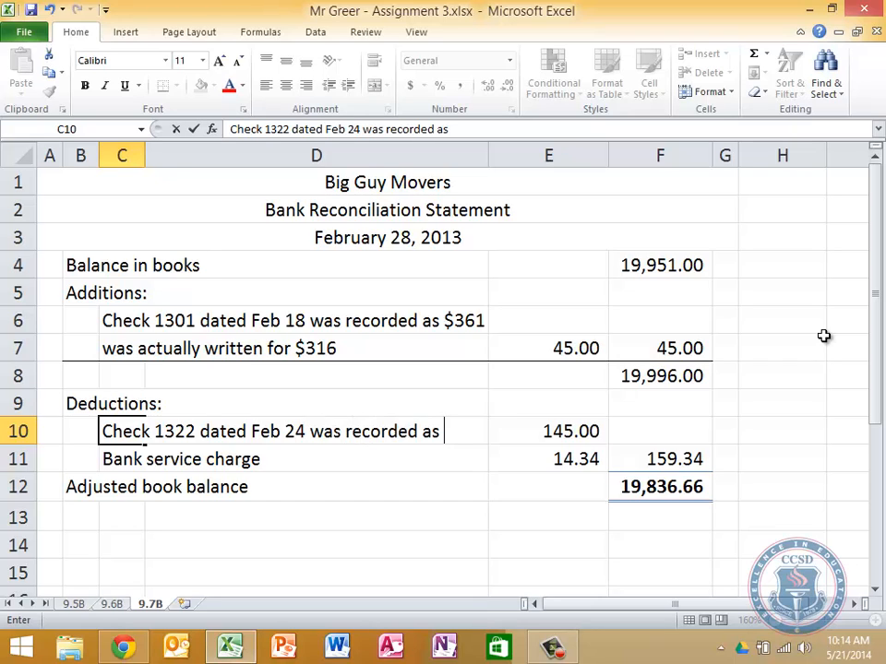
pyautogui.write('$404')
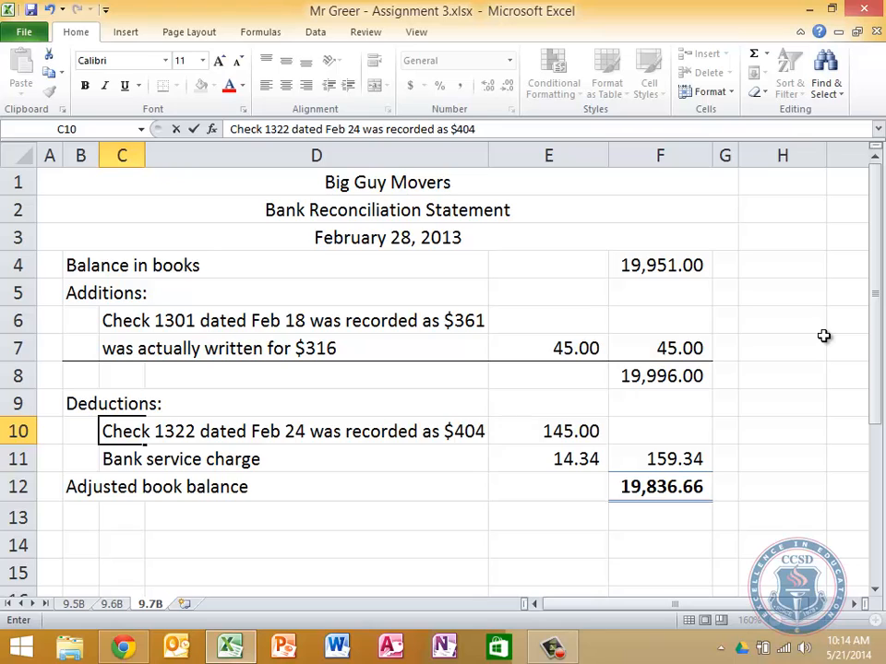
# - Replace the second deduction's description in C11 with "was actually written for $440"
pyautogui.press('Return')
pyautogui.write('w')
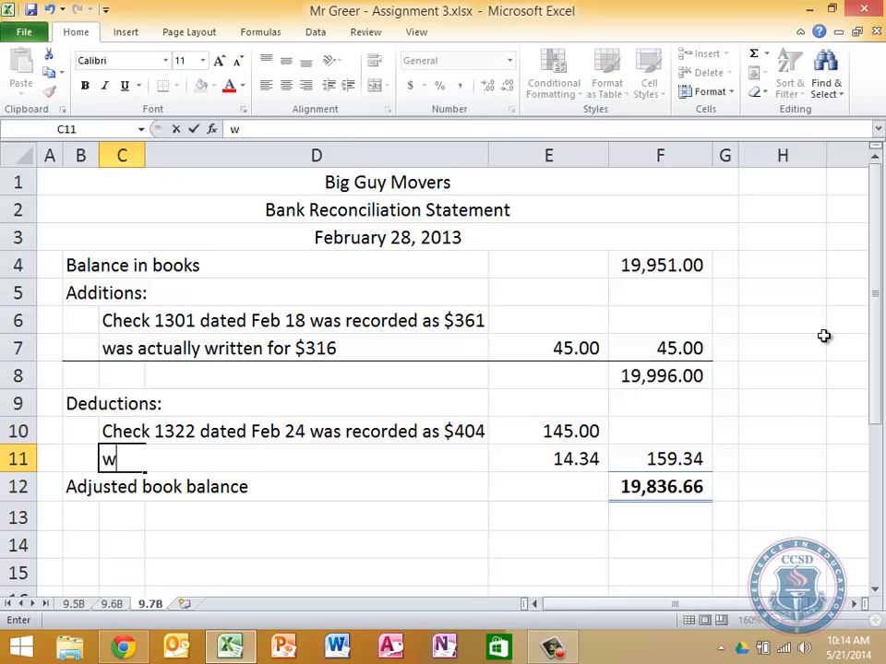
pyautogui.write('as actually w')
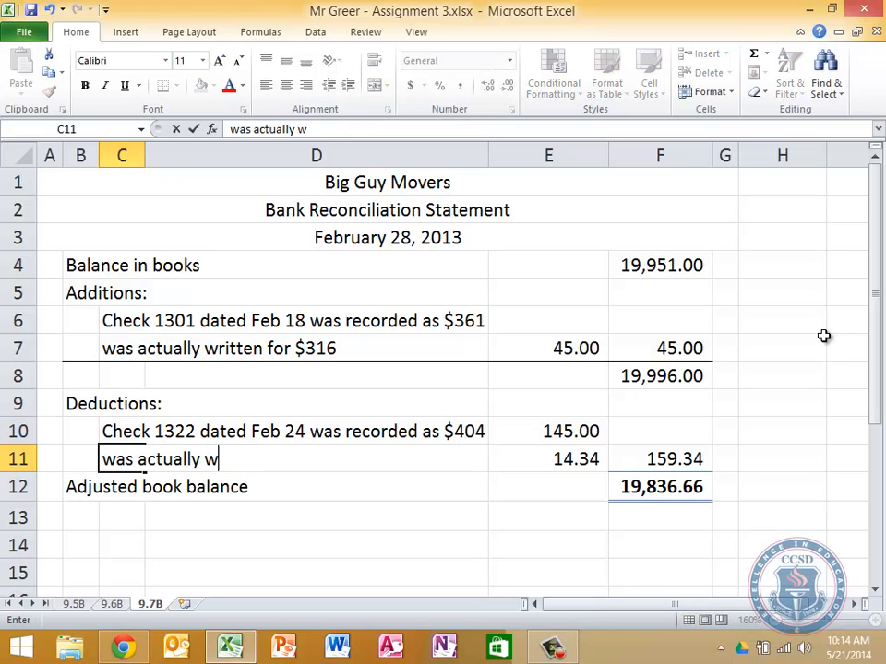
pyautogui.write('ritten f')
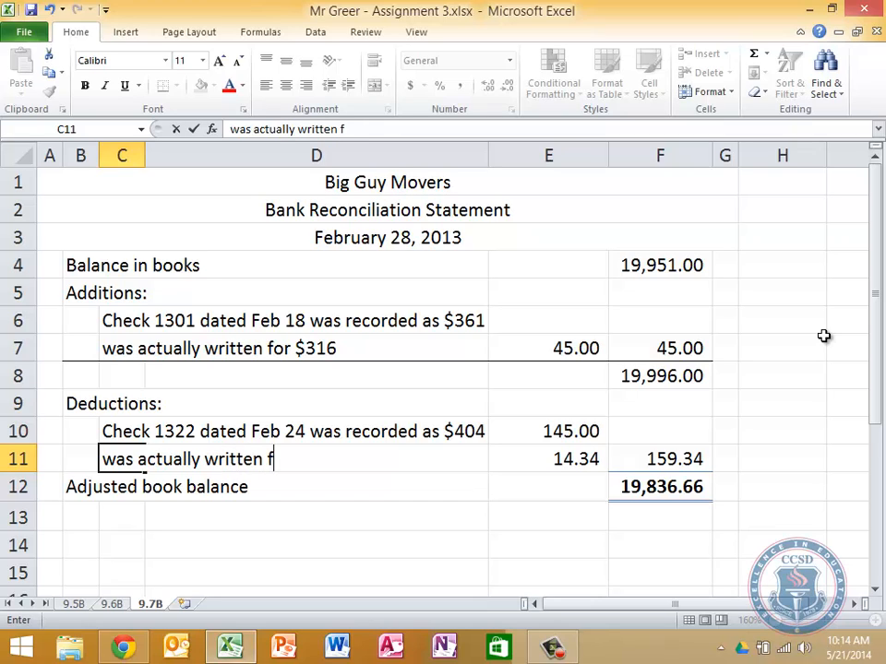
pyautogui.write('or $44')
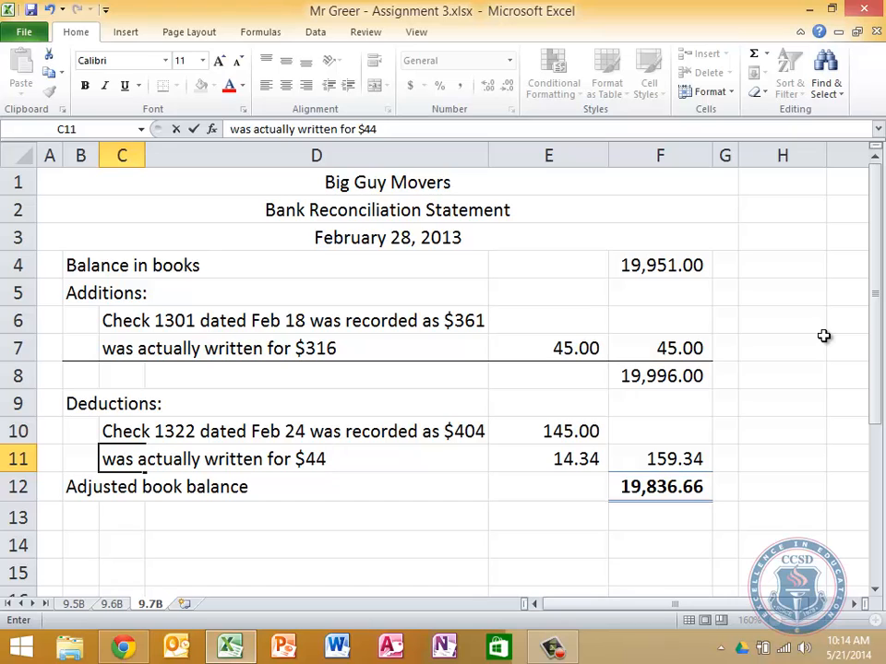
pyautogui.write('0')
pyautogui.press('Up')
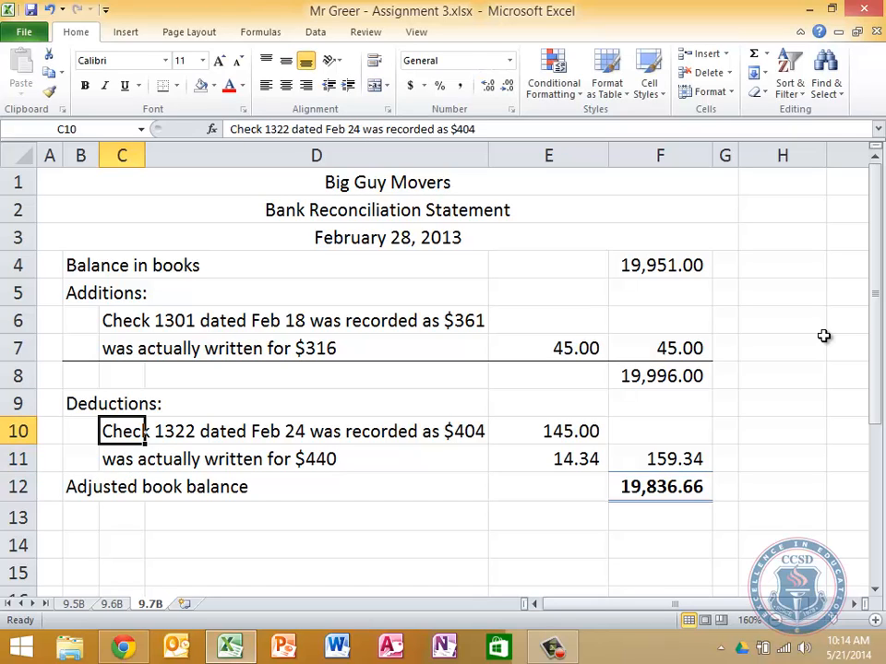
pyautogui.click(483, 134)
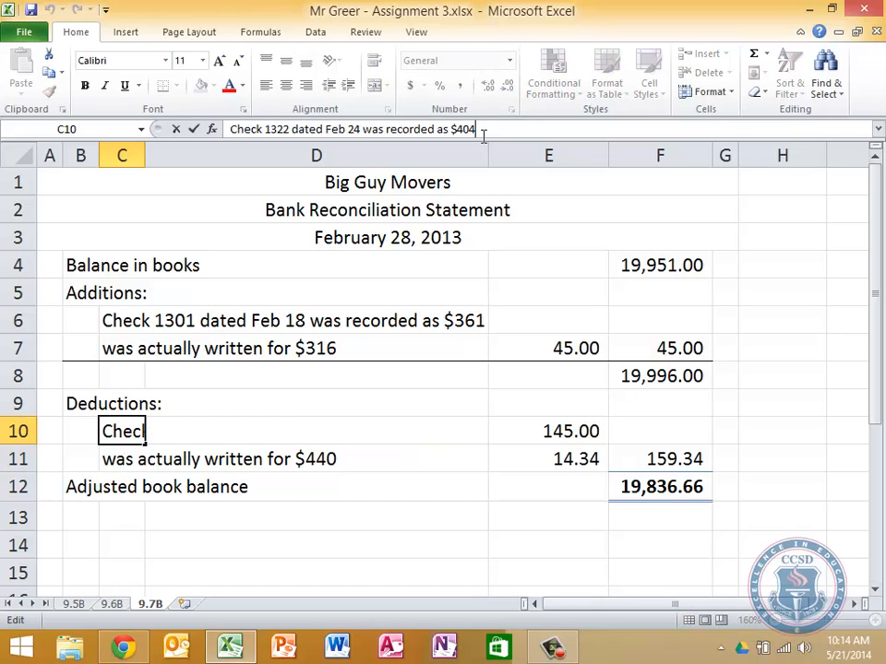
pyautogui.press('BackSpace')
pyautogui.press('BackSpace')
pyautogui.write('40')
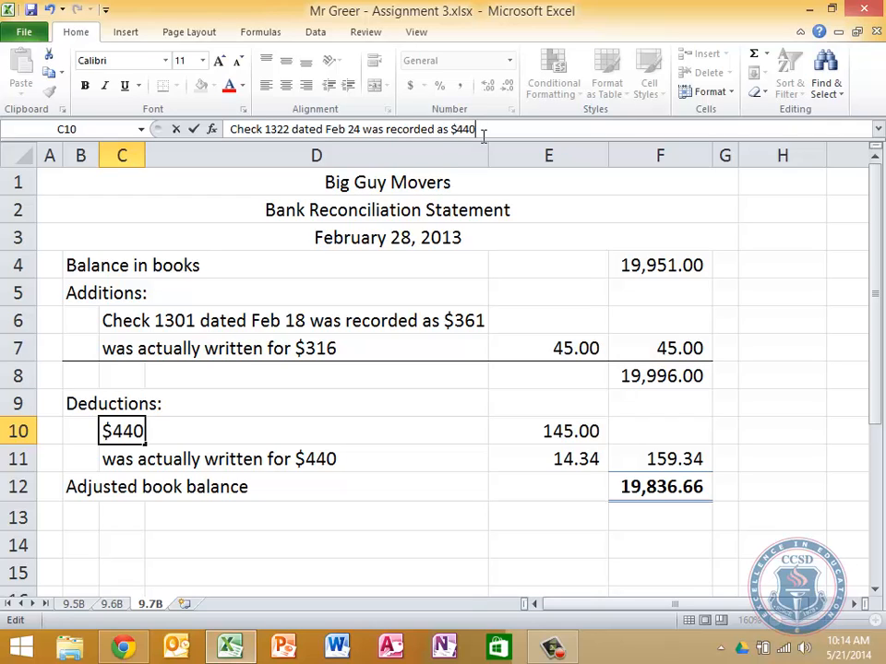
pyautogui.press('BackSpace')
pyautogui.press('BackSpace')
pyautogui.write('04')
pyautogui.press('Return')
# - Clear the amount in E10 beside the Check 1322 description
pyautogui.press('Right')
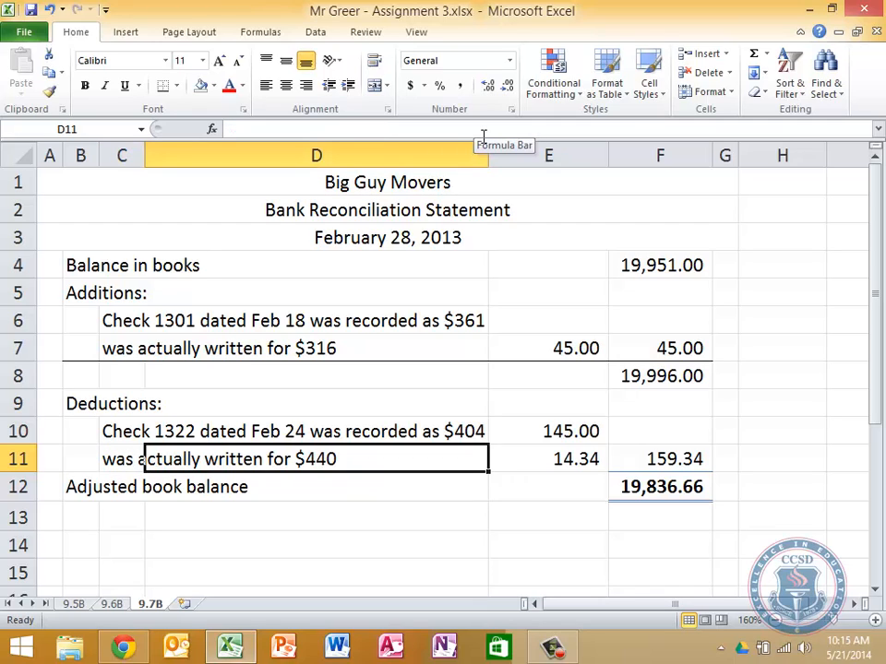
pyautogui.press('Up')
pyautogui.press('Right')
pyautogui.press('Home')
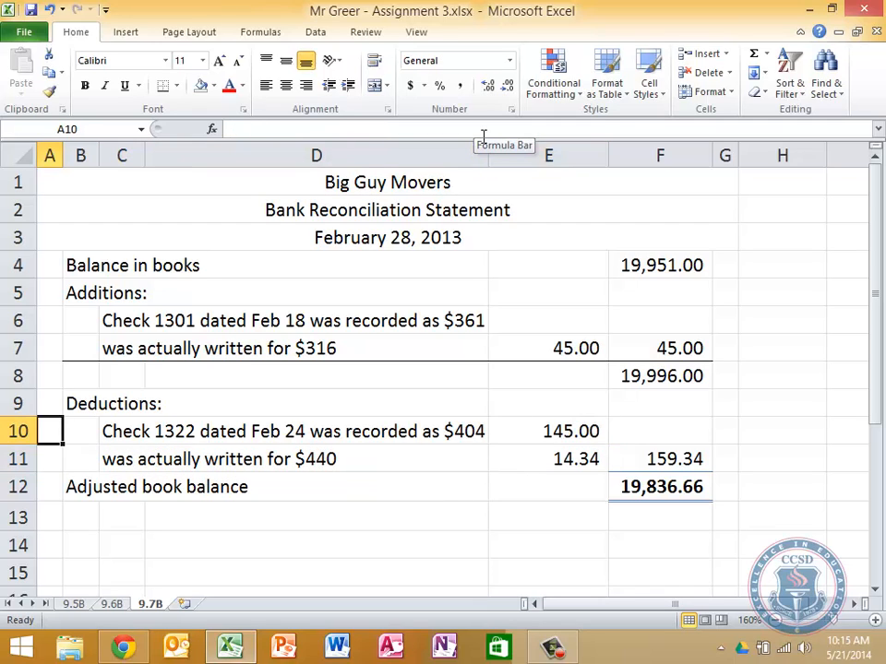
pyautogui.press('Right')
pyautogui.press('Right')
pyautogui.press('Right')
pyautogui.press('Right')
pyautogui.press('Delete')
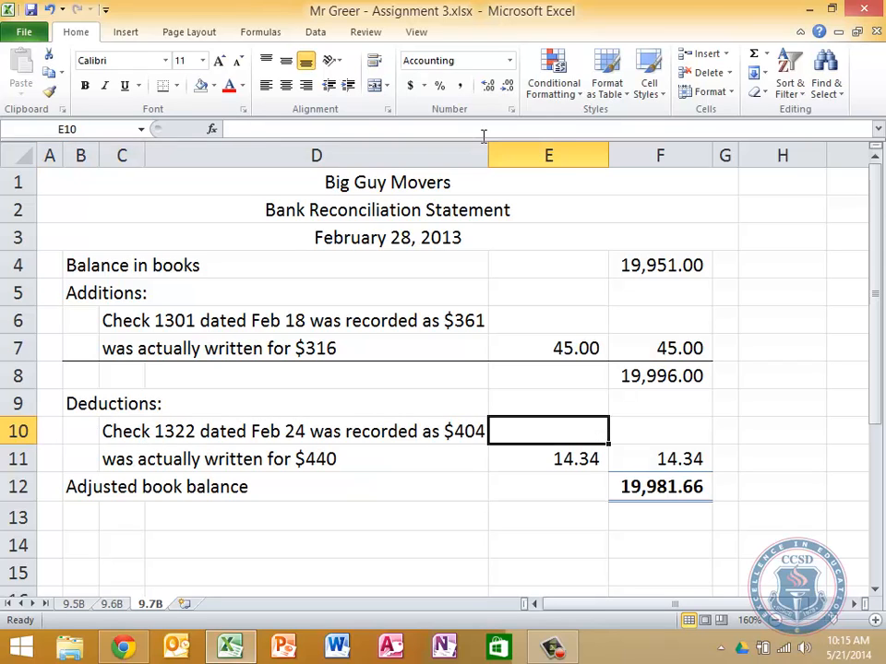
# - Set the deduction amount in E11 to 36
pyautogui.press('Down')
pyautogui.write('36')
pyautogui.press('Return')
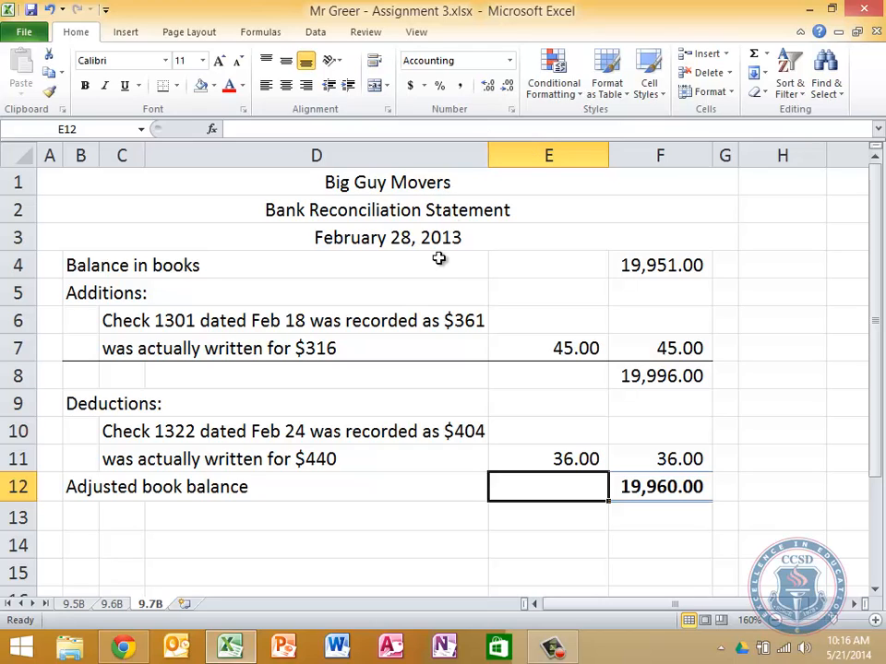
pyautogui.click(553, 650)
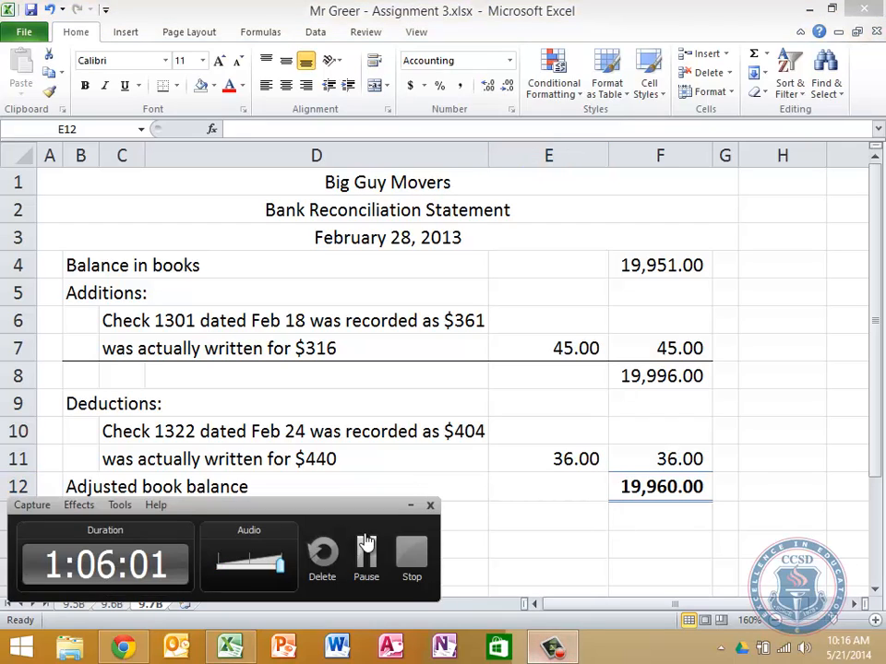